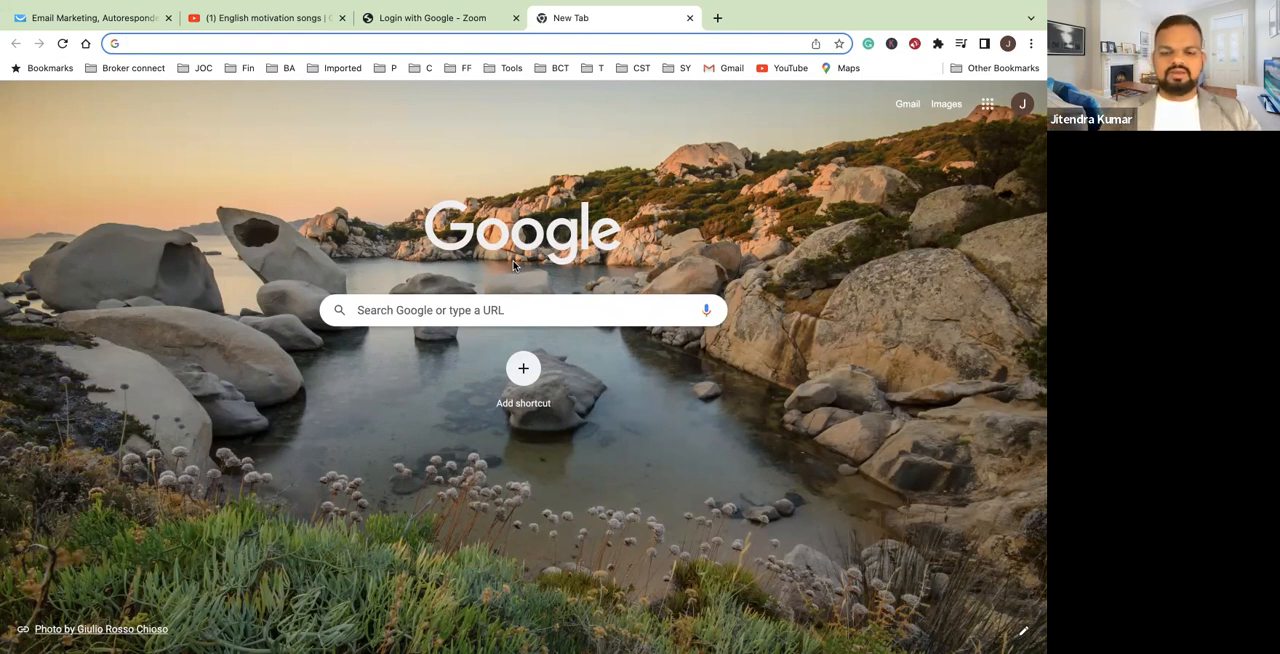
Open the DEC JIRA Training project's Issues page from the browser's address suggestions for "jir"
type("ji")
key("BackSpace")
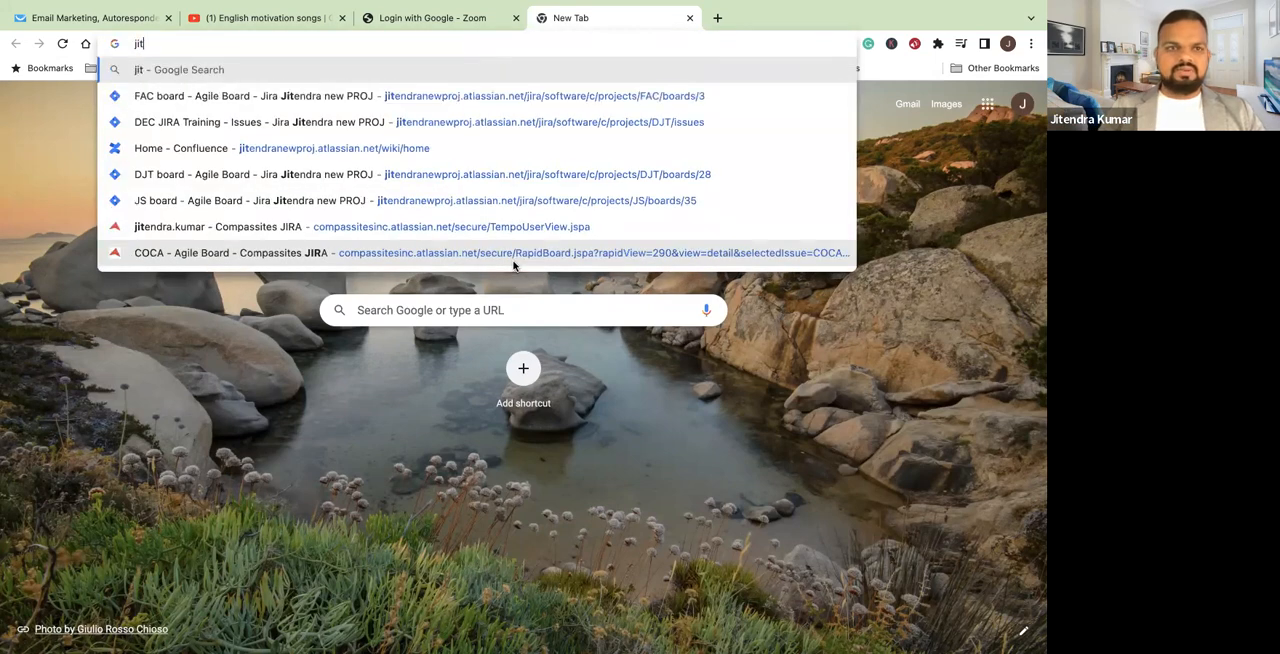
type("t")
key("BackSpace")
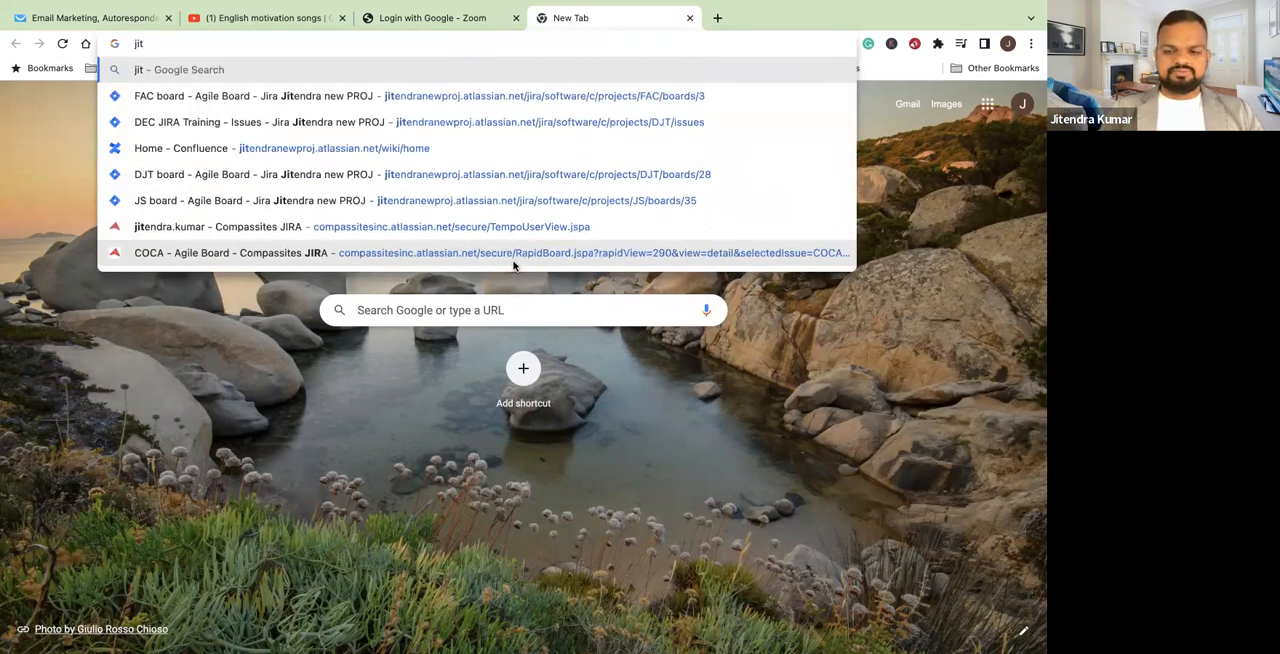
key("BackSpace")
type("r")
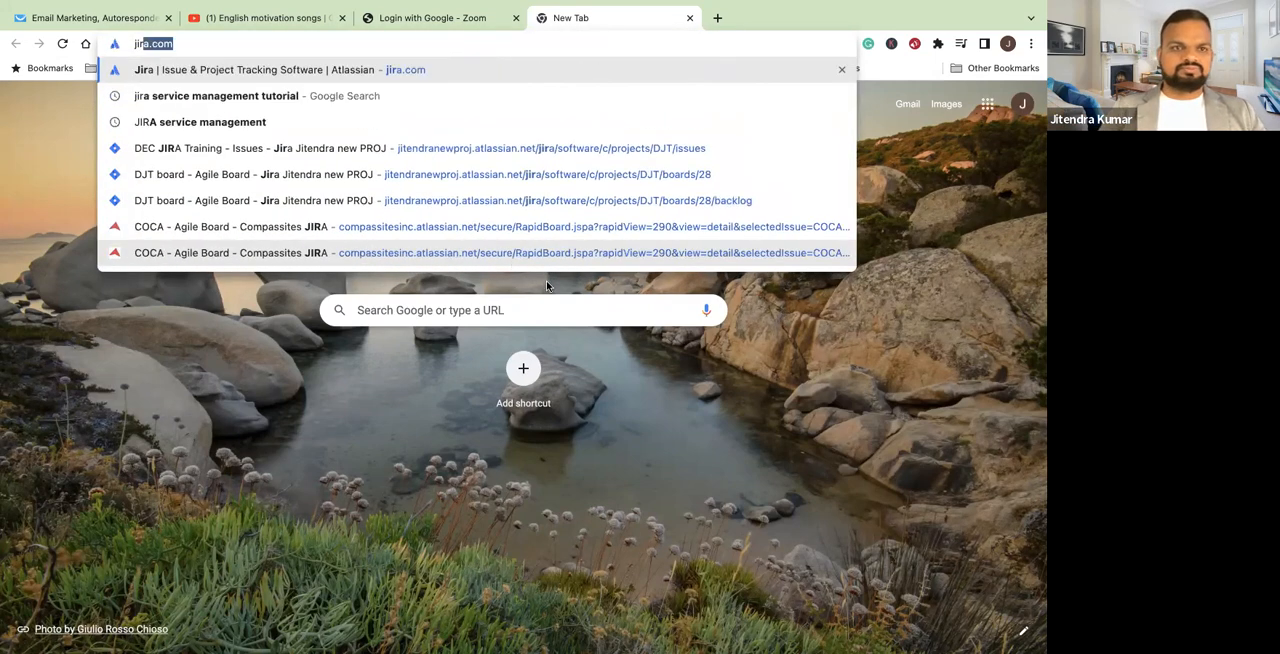
left_click(242, 150)
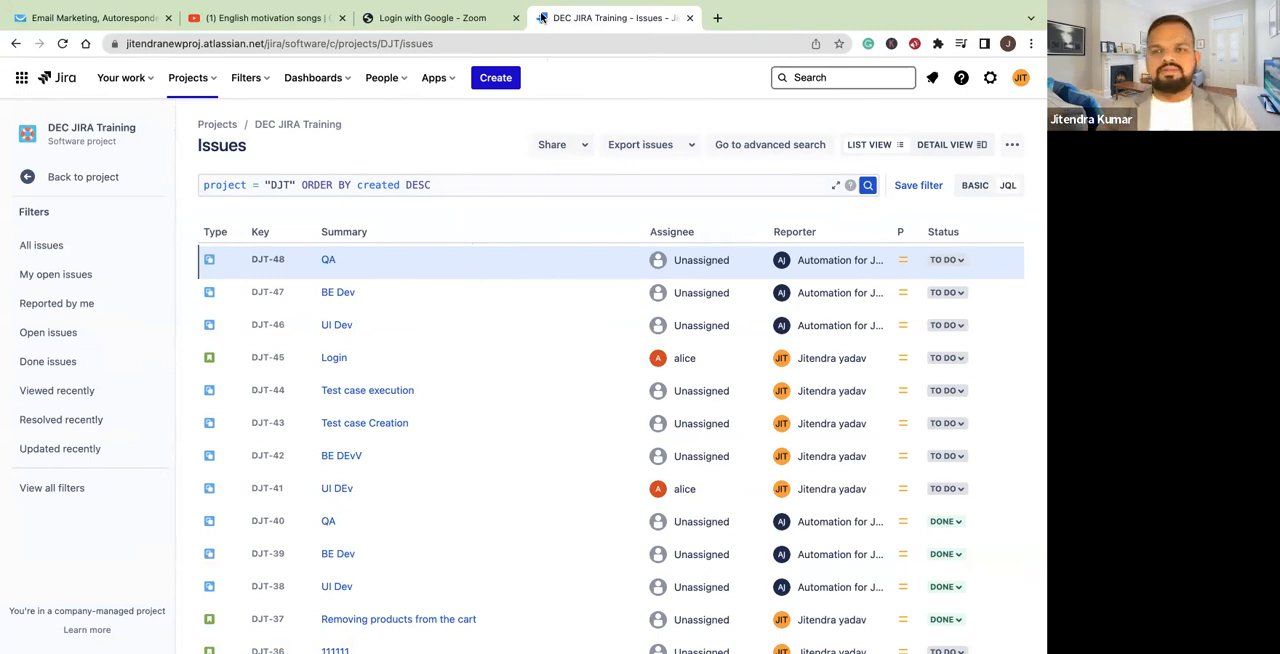
Return from the issue list to the DEC JIRA Training project, open its Backlog and reload the page
left_click(212, 82)
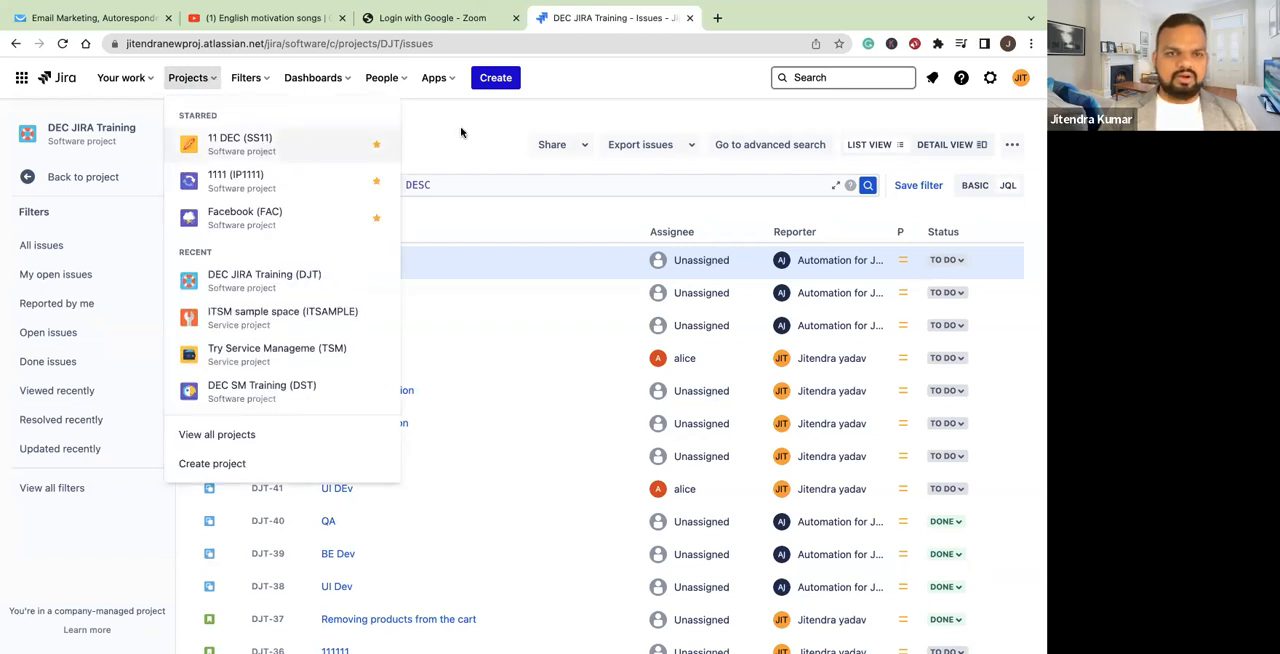
left_click(500, 136)
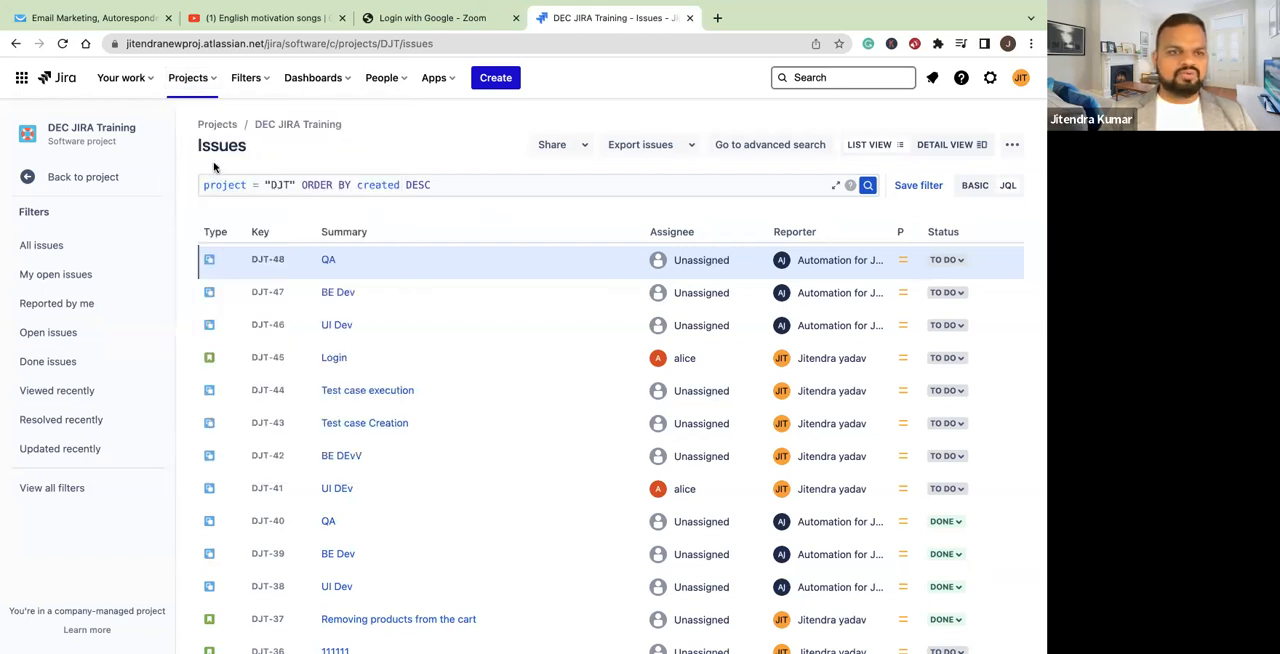
left_click(40, 178)
left_click(92, 258)
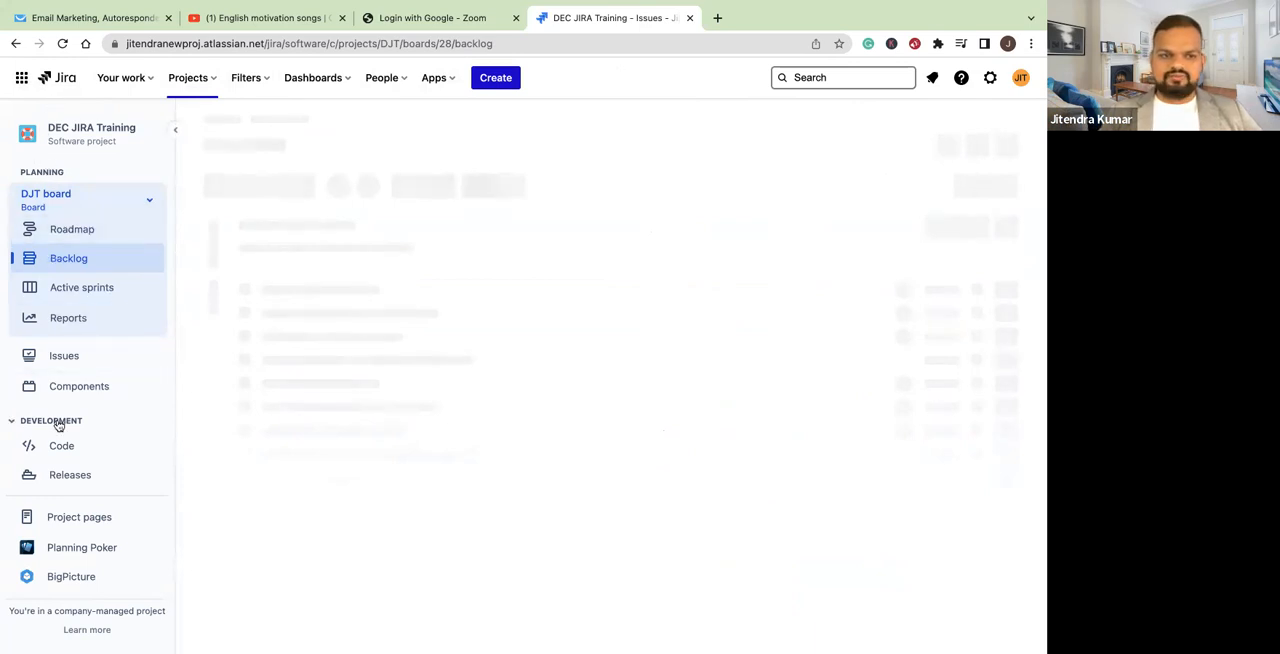
left_click(62, 43)
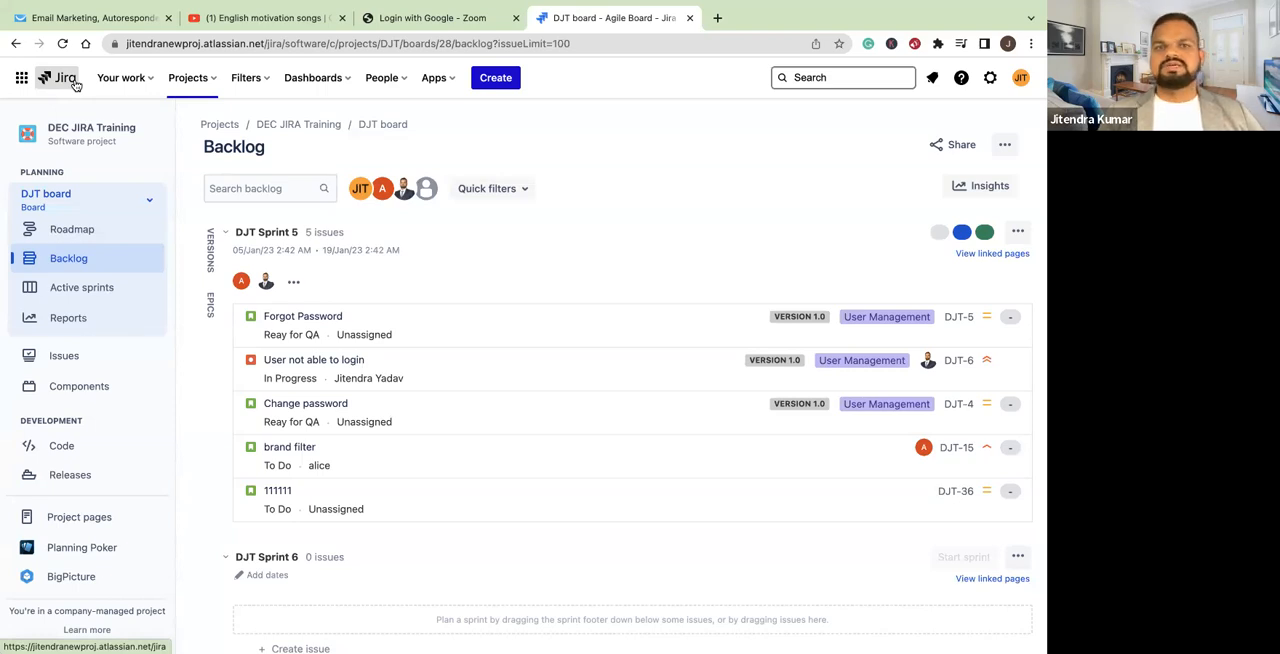
Switch to Jira Software's project list and open the 10 NOV project
left_click(15, 83)
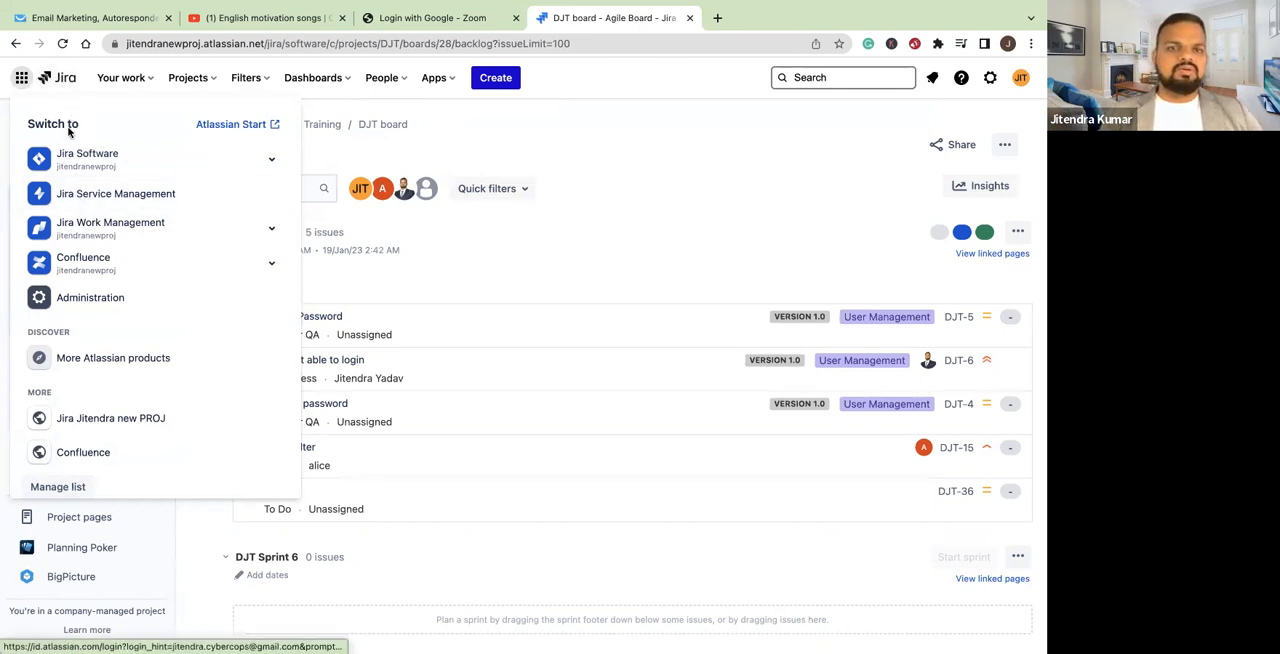
left_click(86, 154)
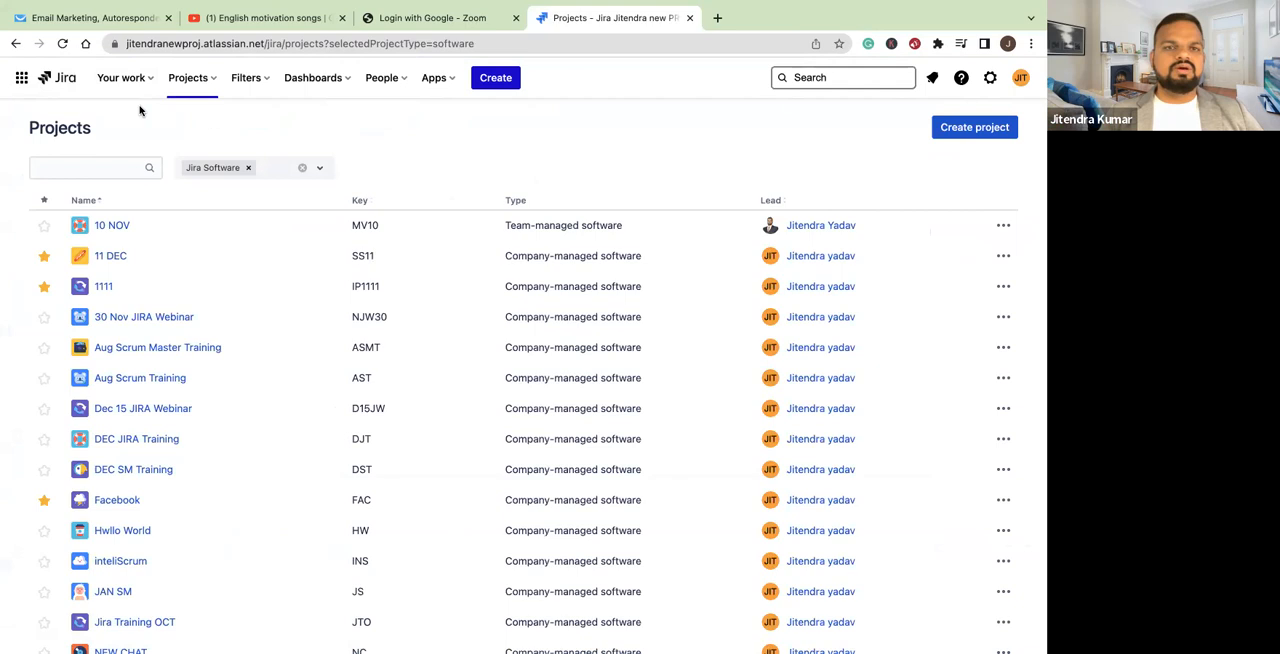
left_click(110, 226)
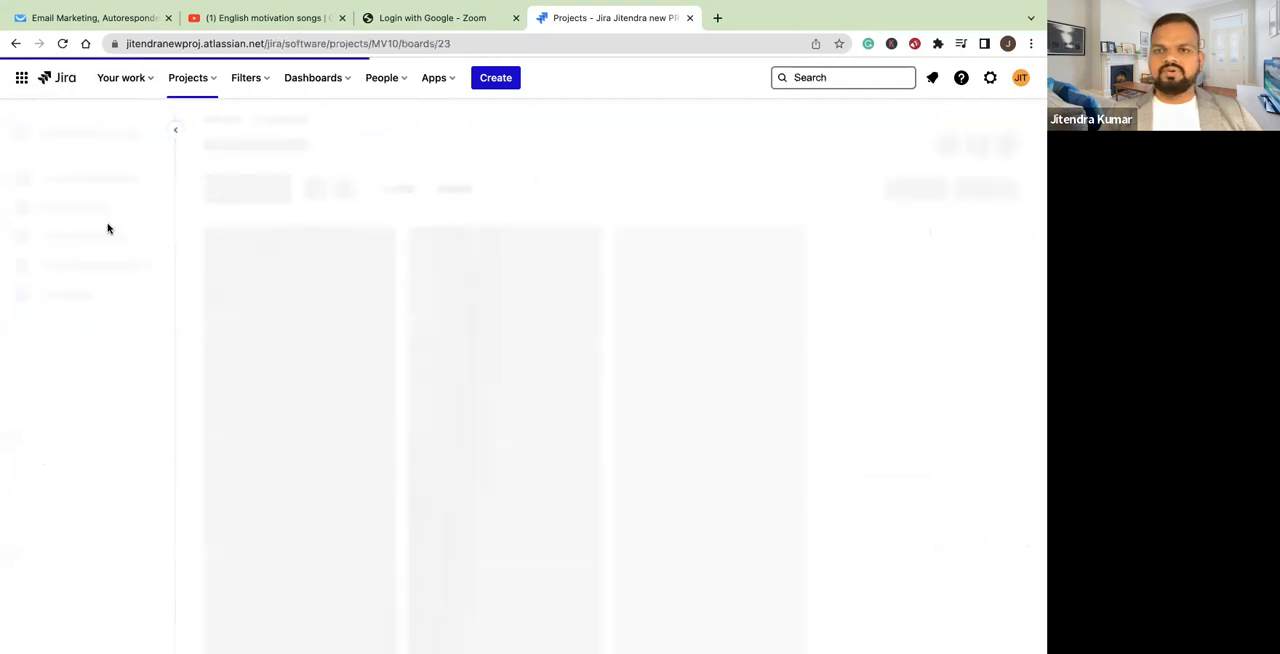
Switch from Jira to Confluence and dismiss the Standard plan trial banner
left_click(22, 79)
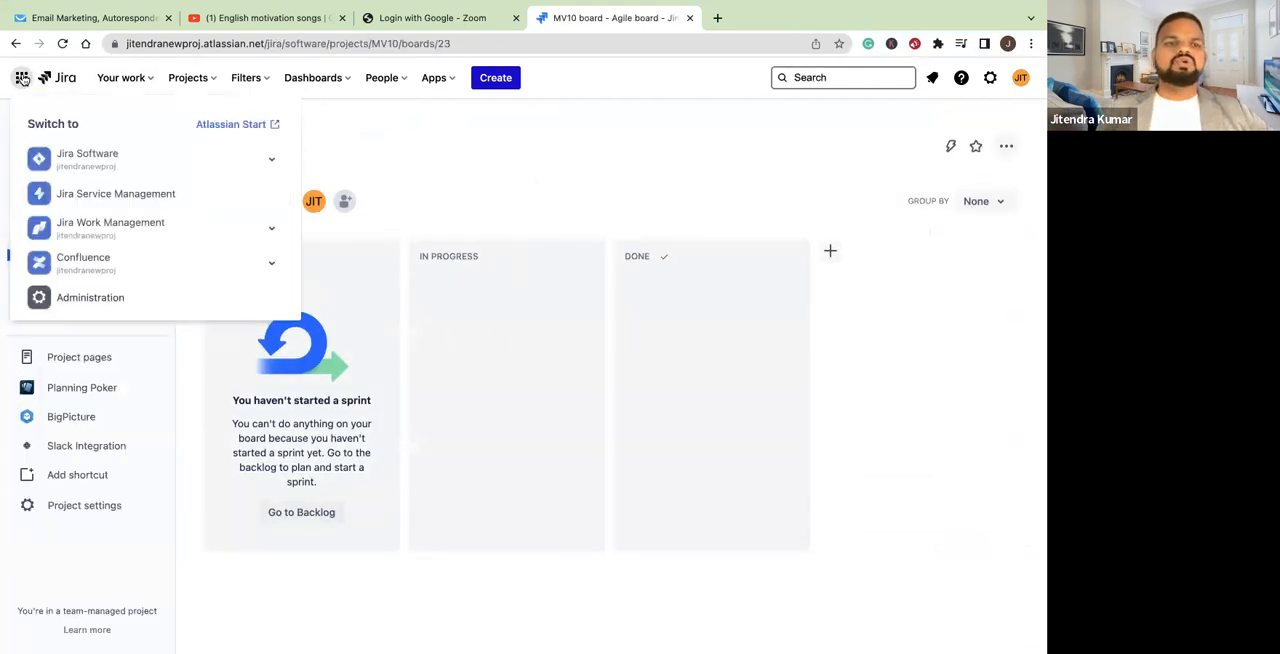
left_click(86, 265)
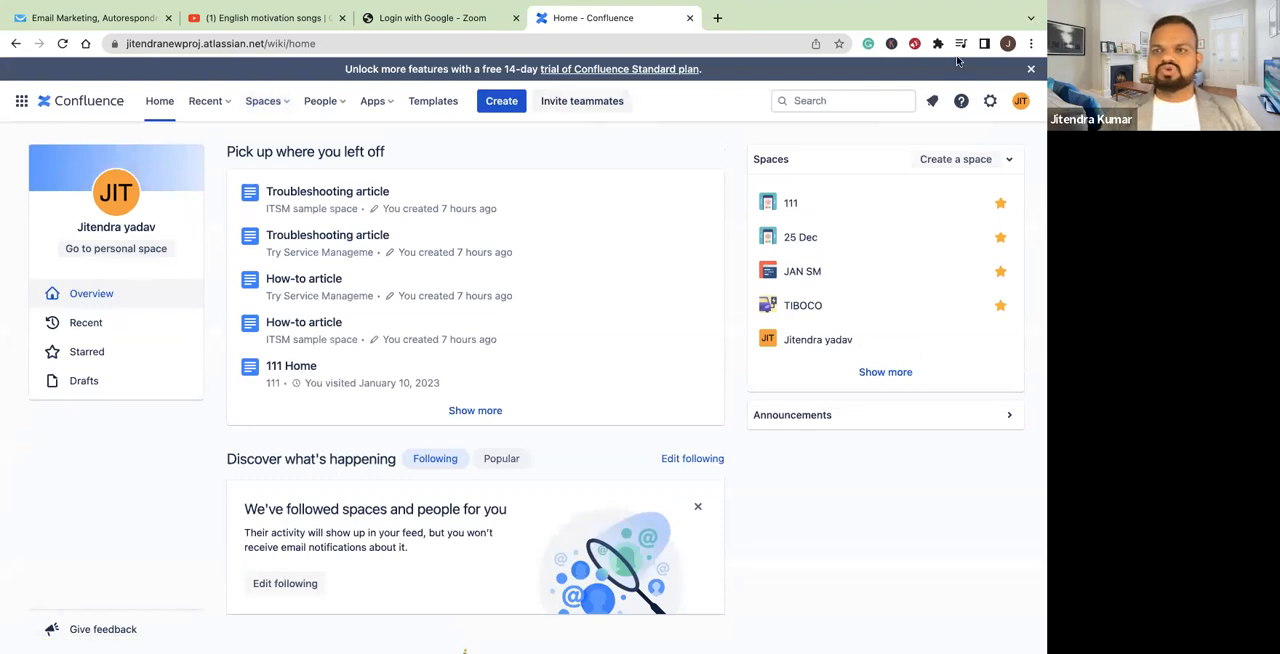
left_click(1031, 68)
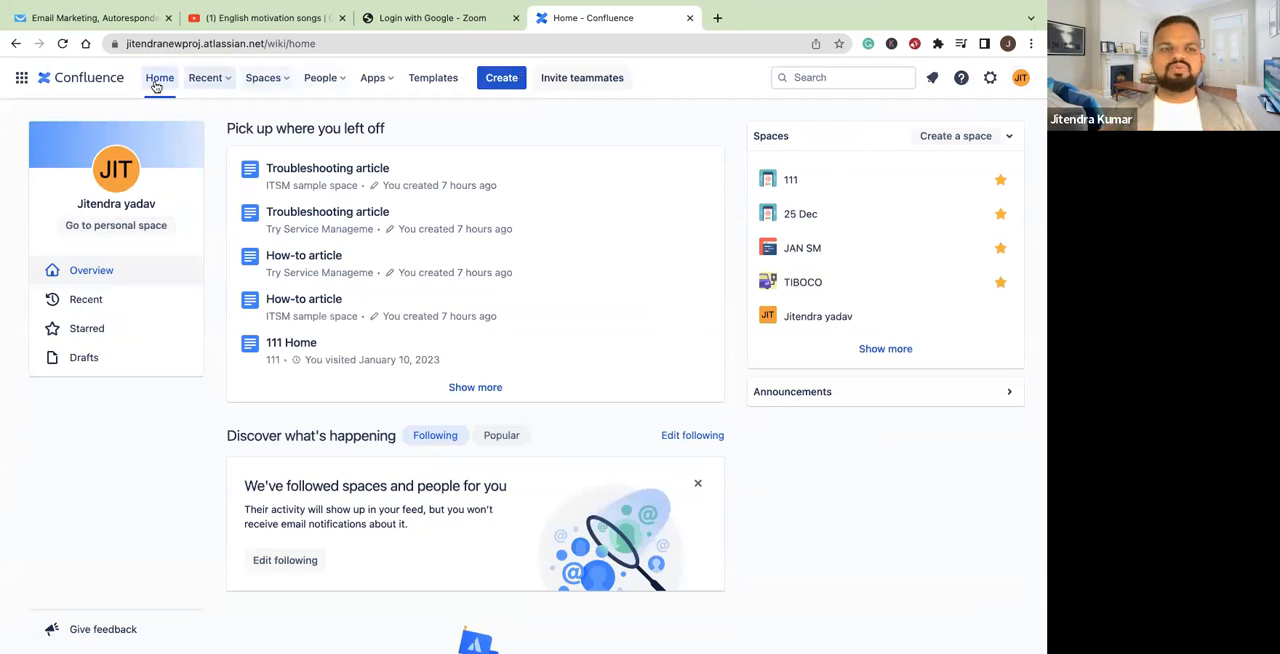
Switch back to Jira Software, reopen the 10 NOV project and collapse its Planning section
left_click(21, 79)
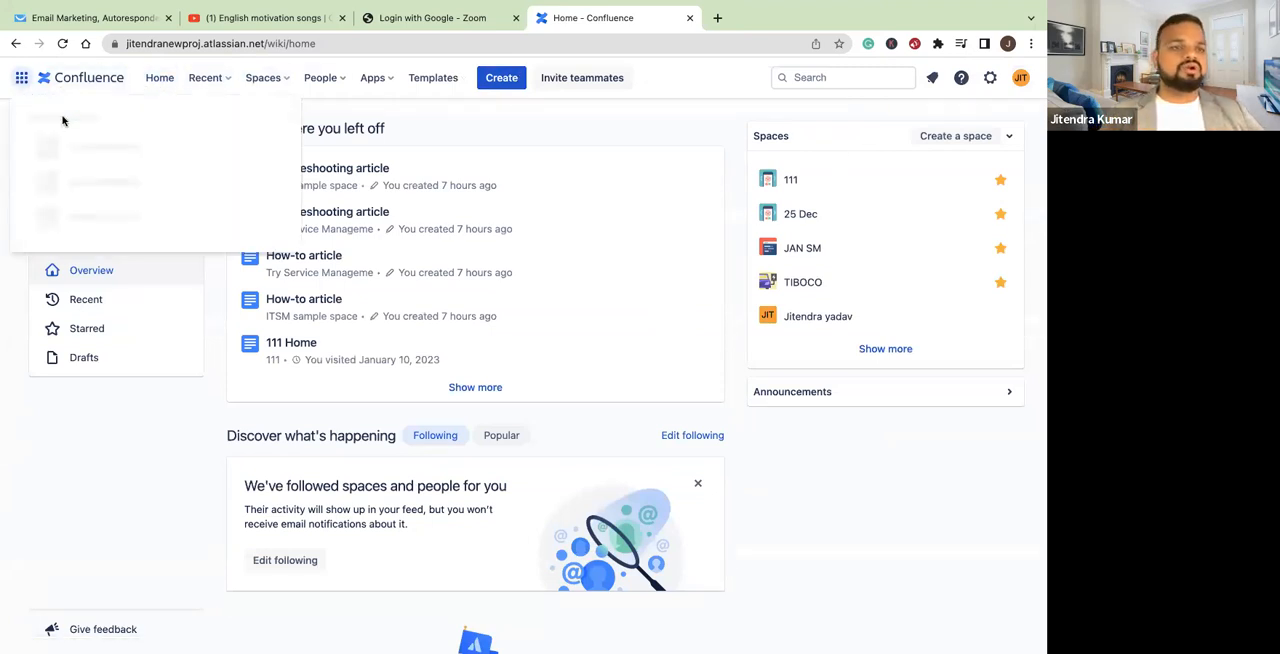
left_click(85, 157)
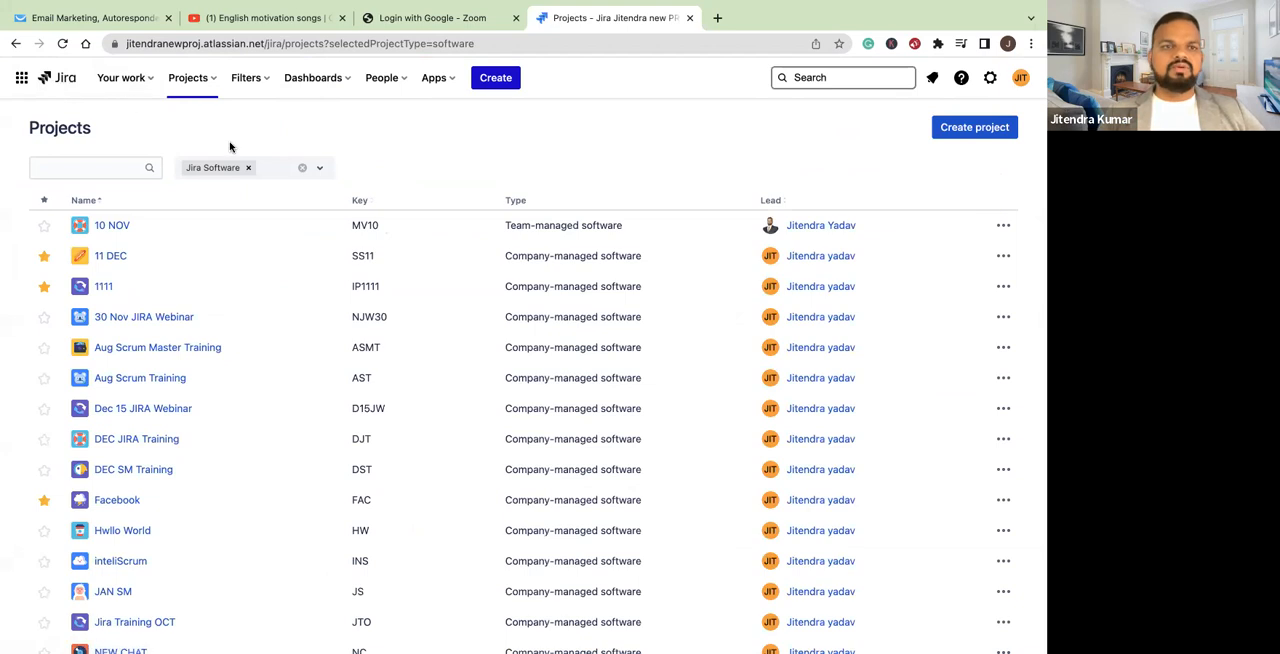
left_click(112, 227)
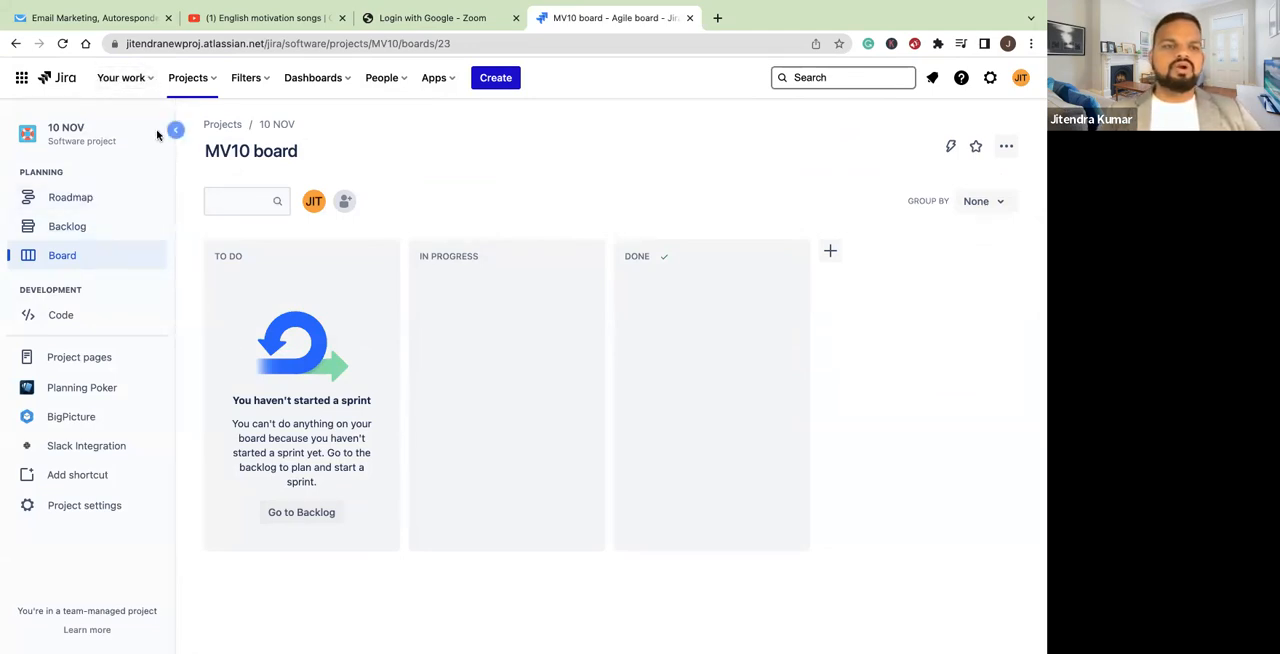
left_click(14, 175)
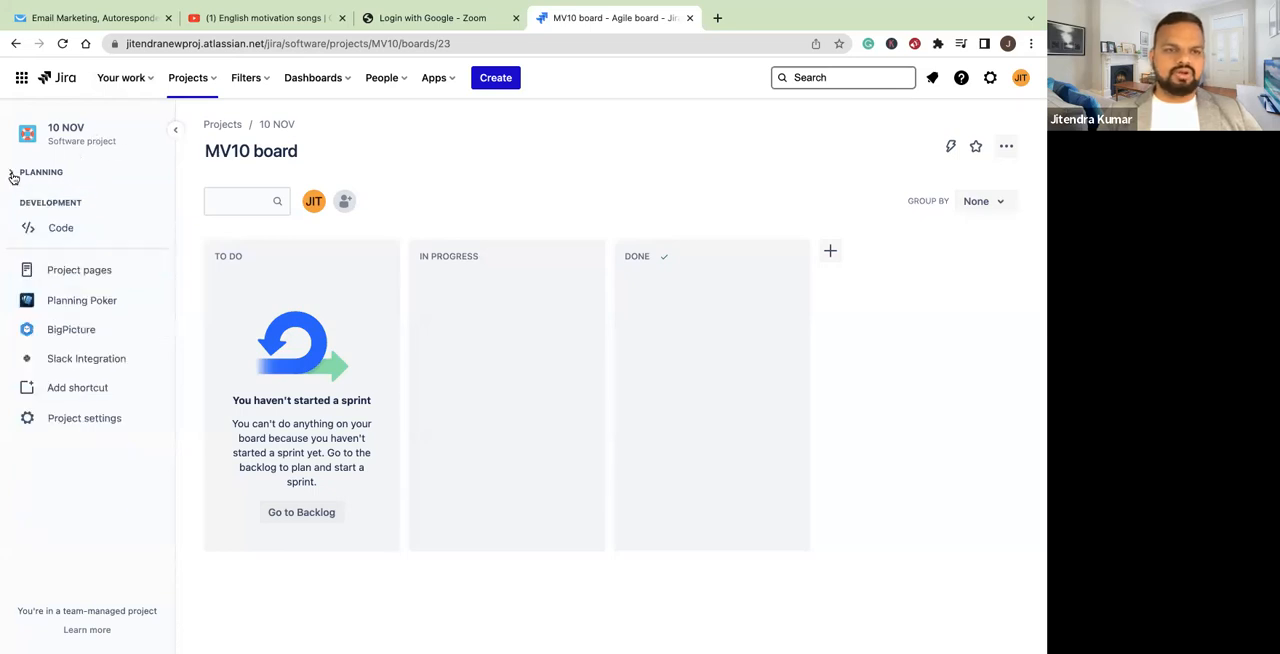
Open the Facebook project's FAC board and review the Assigned to me, Recent and Boards lists of Your work
left_click(205, 82)
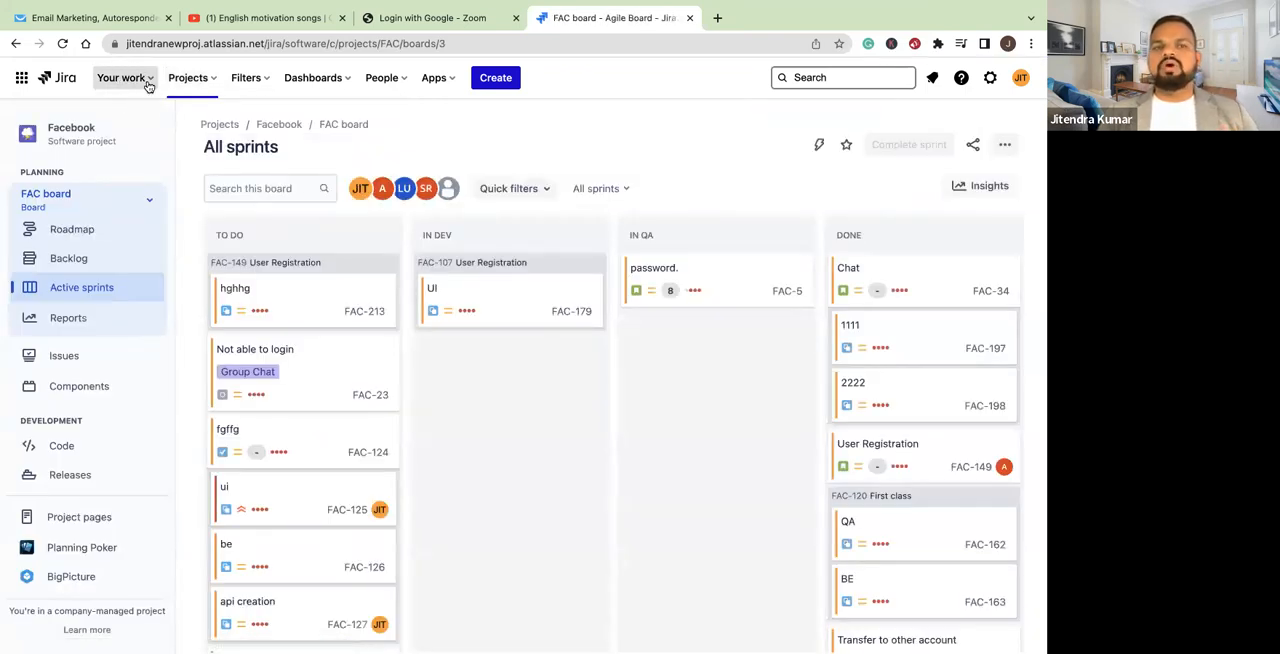
left_click(148, 84)
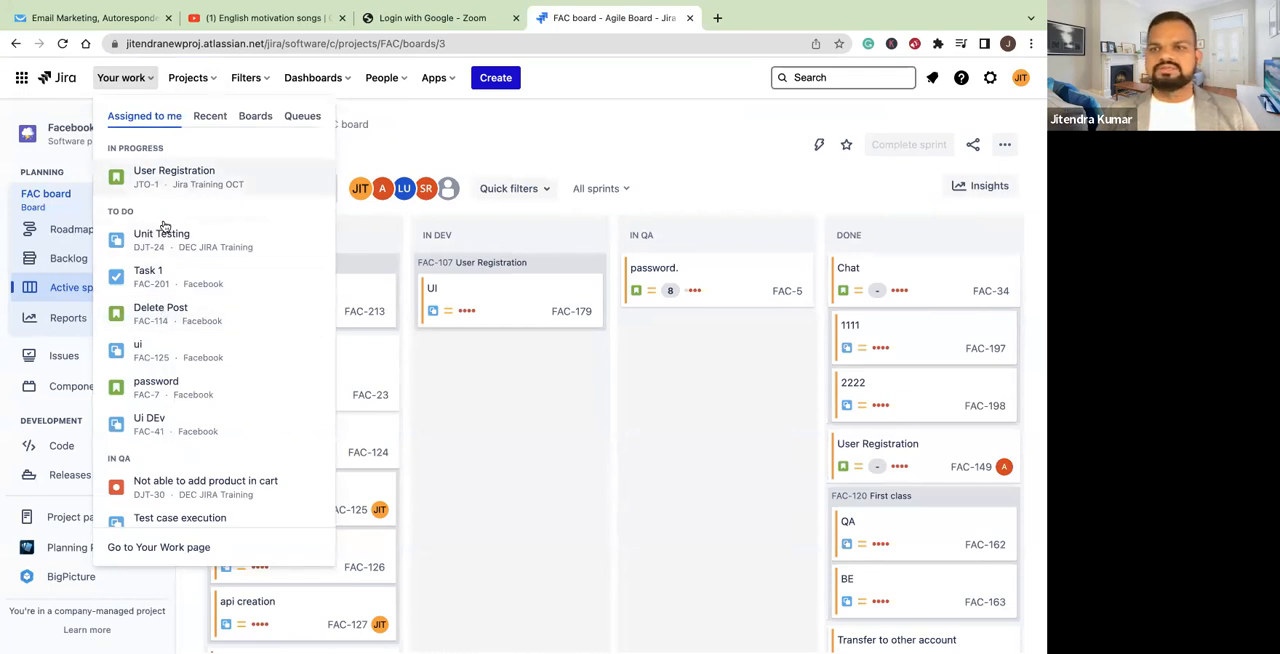
left_click(211, 117)
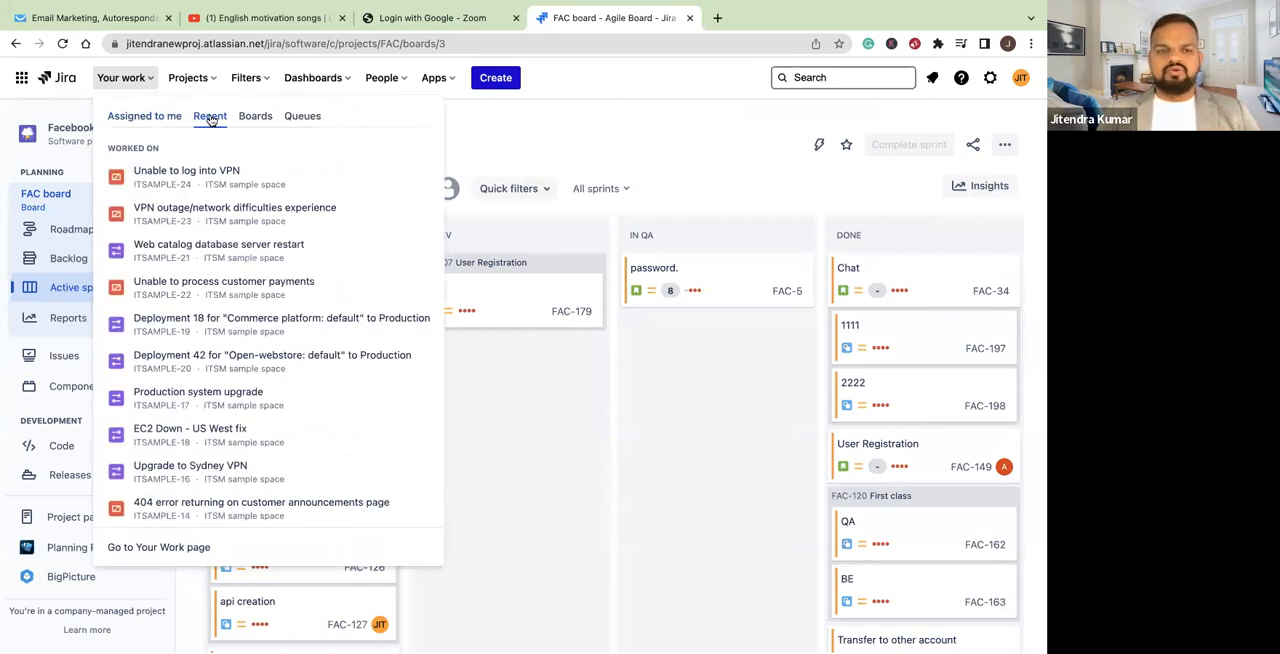
scroll(233, 270, "down", 3)
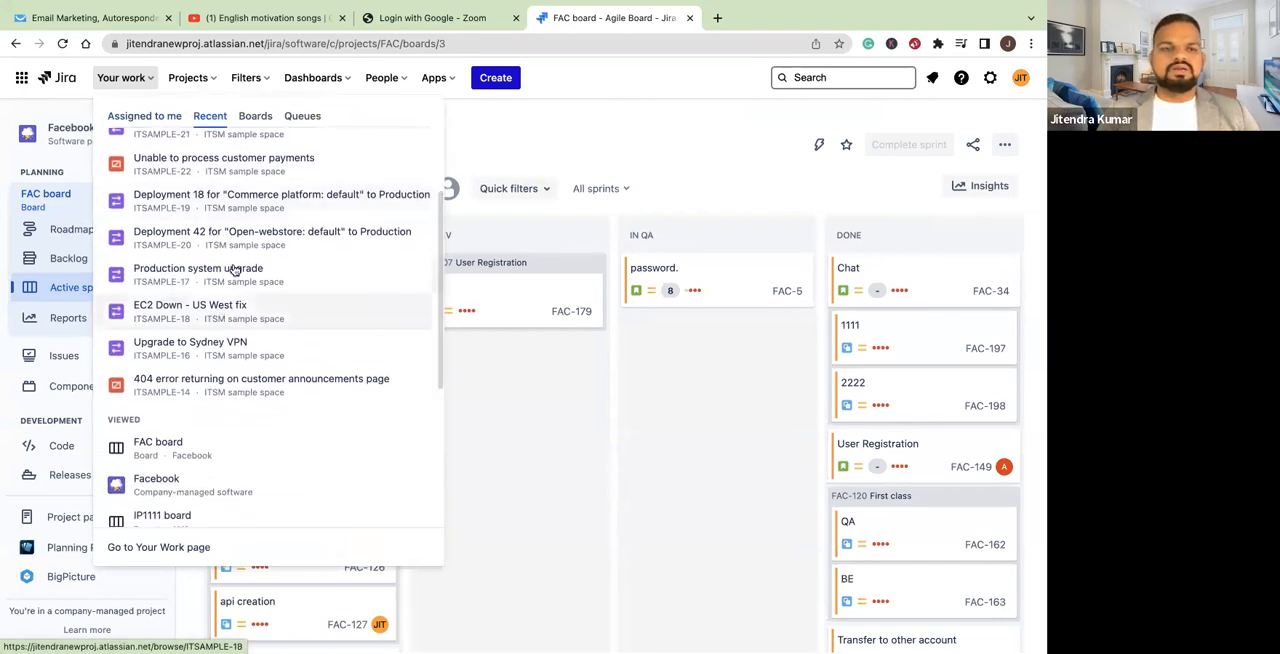
scroll(195, 330, "down", 4)
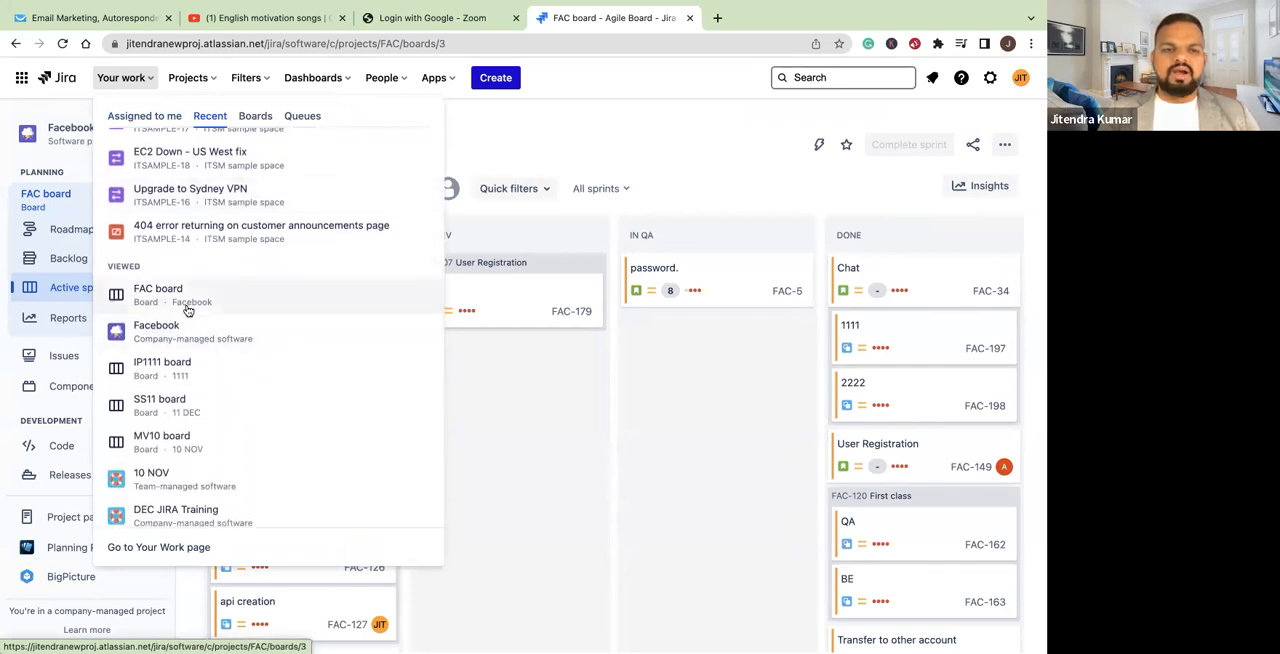
scroll(185, 320, "down", 3)
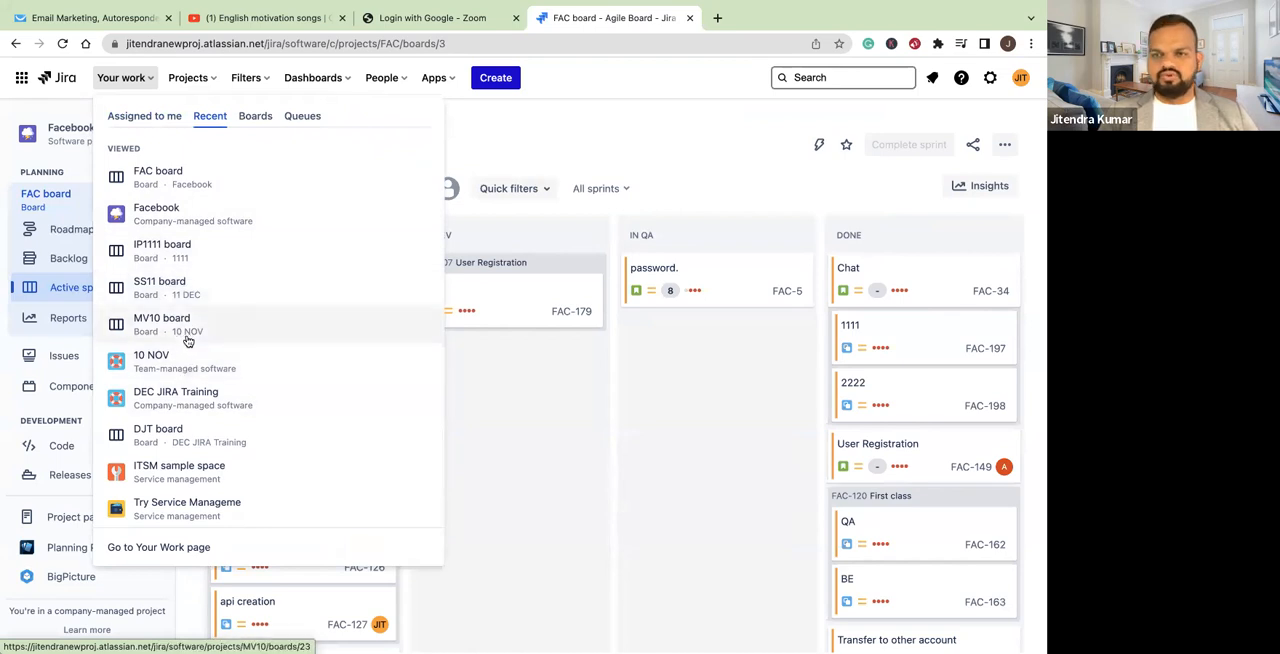
scroll(183, 322, "up", 8)
left_click(256, 121)
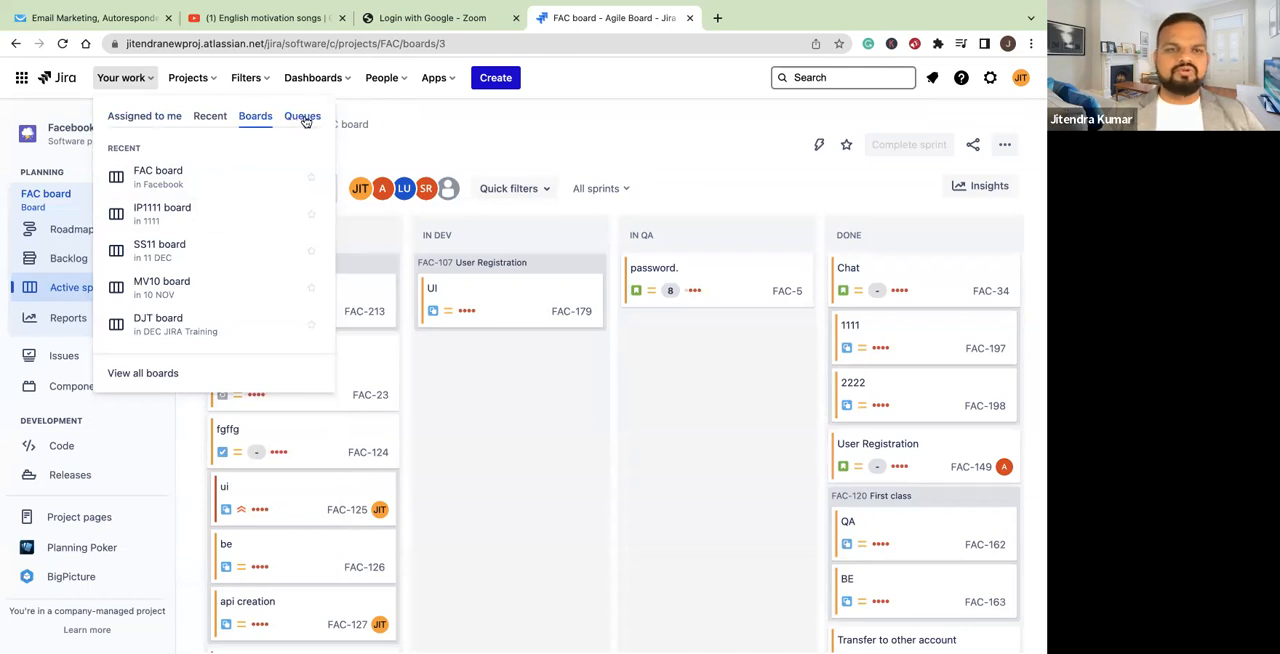
left_click(408, 106)
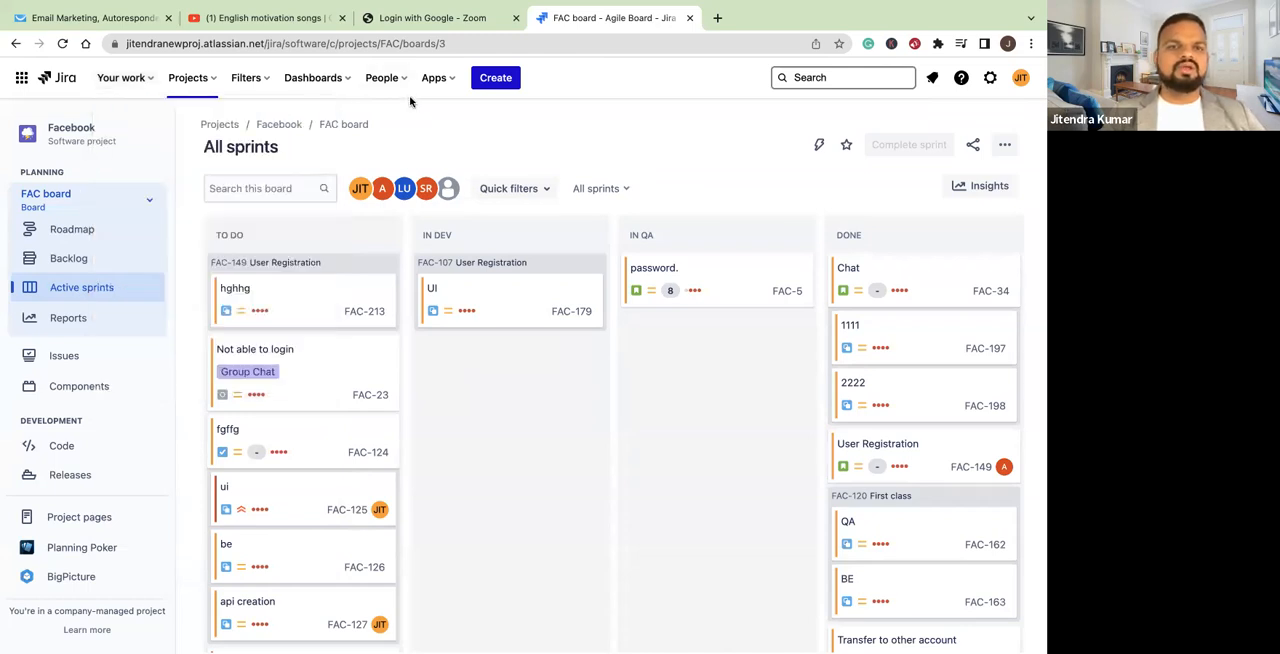
Review the starred and recent projects, and look through the complete list of projects across all Jira products
left_click(212, 82)
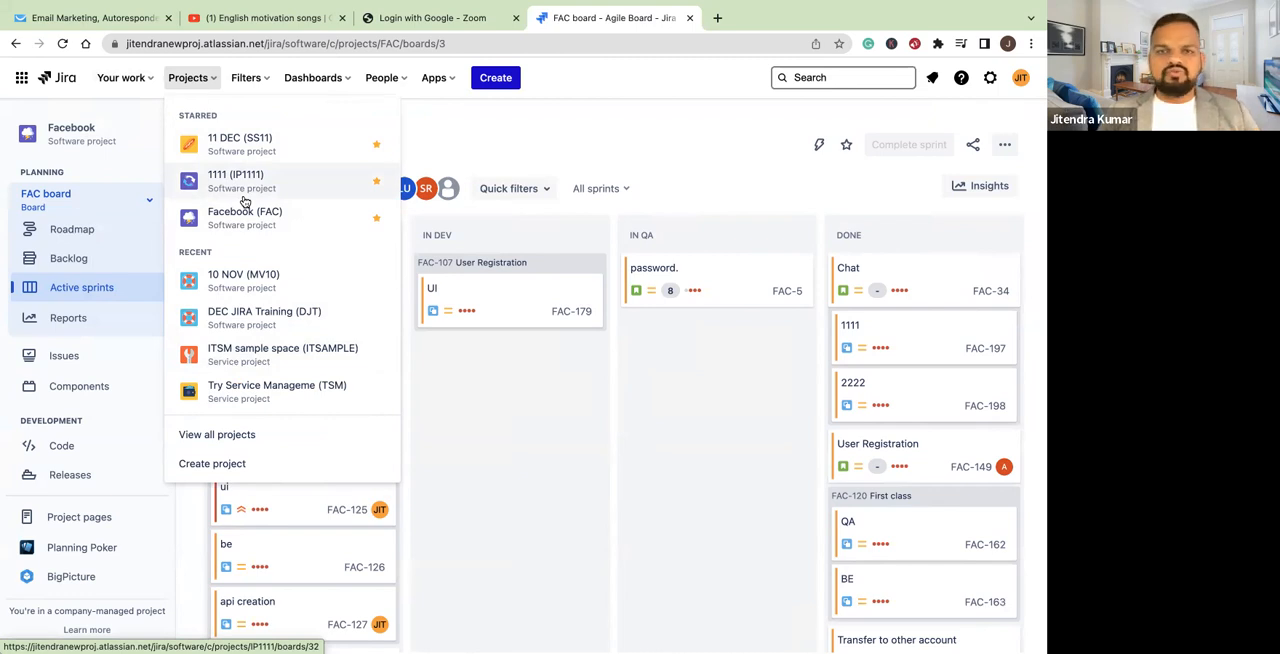
mouse_move(532, 7)
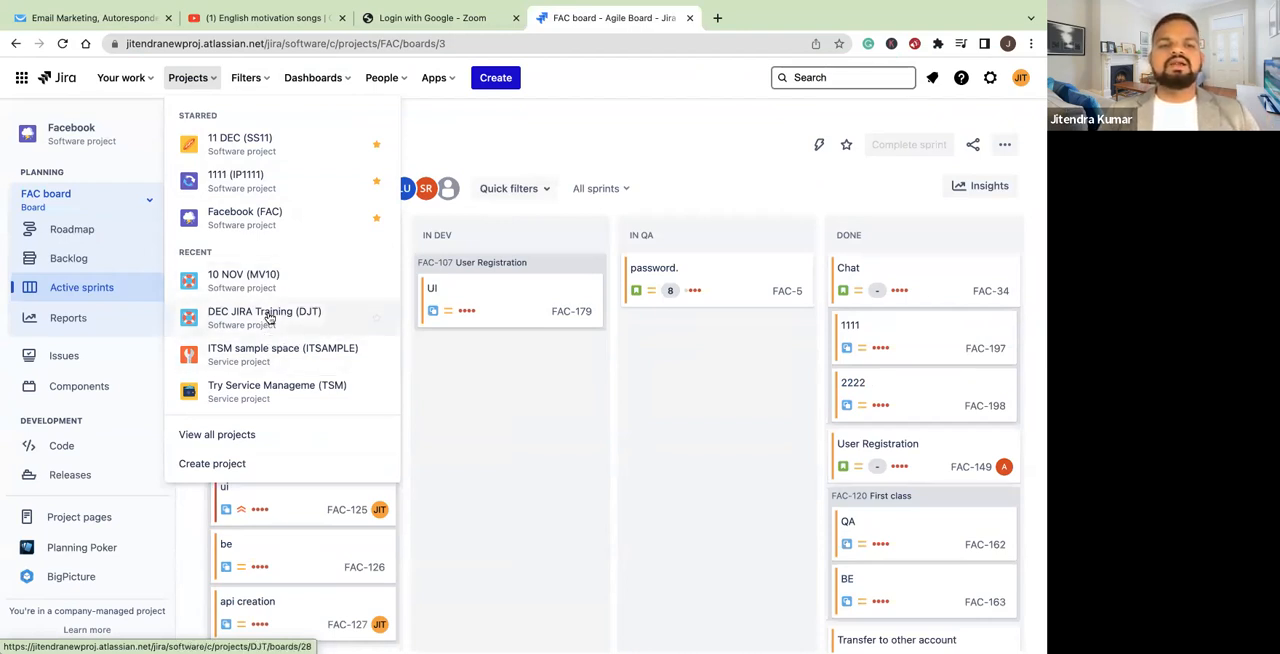
left_click(215, 435)
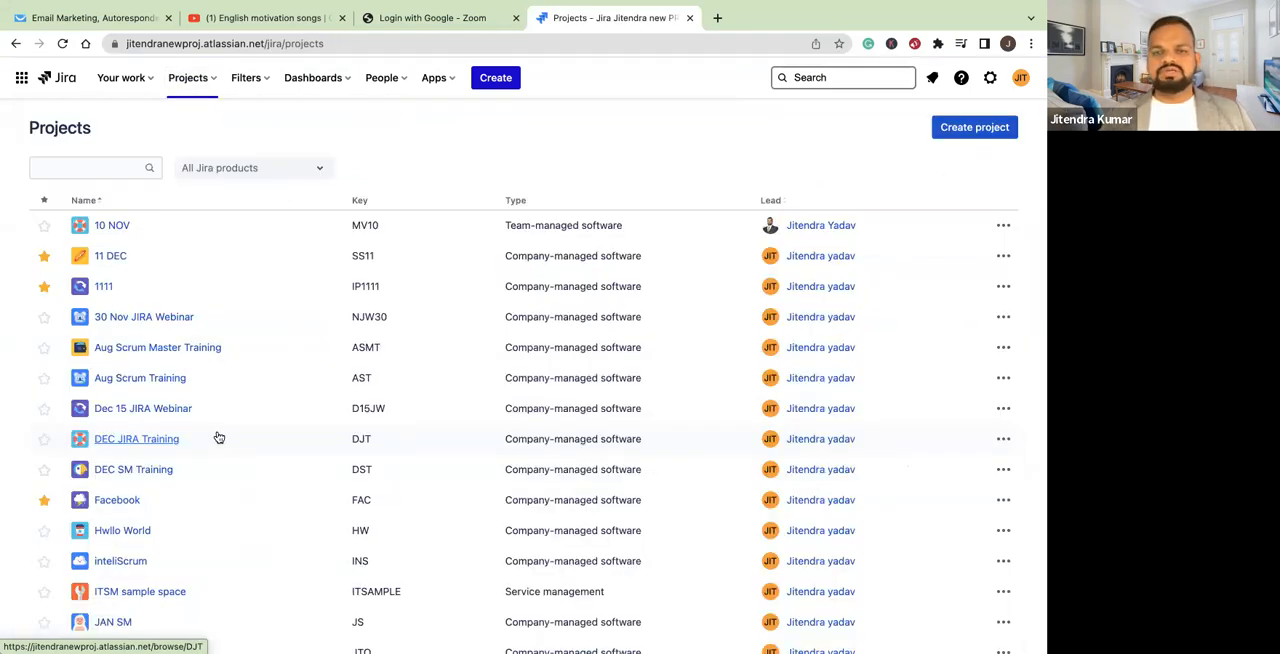
left_click(208, 86)
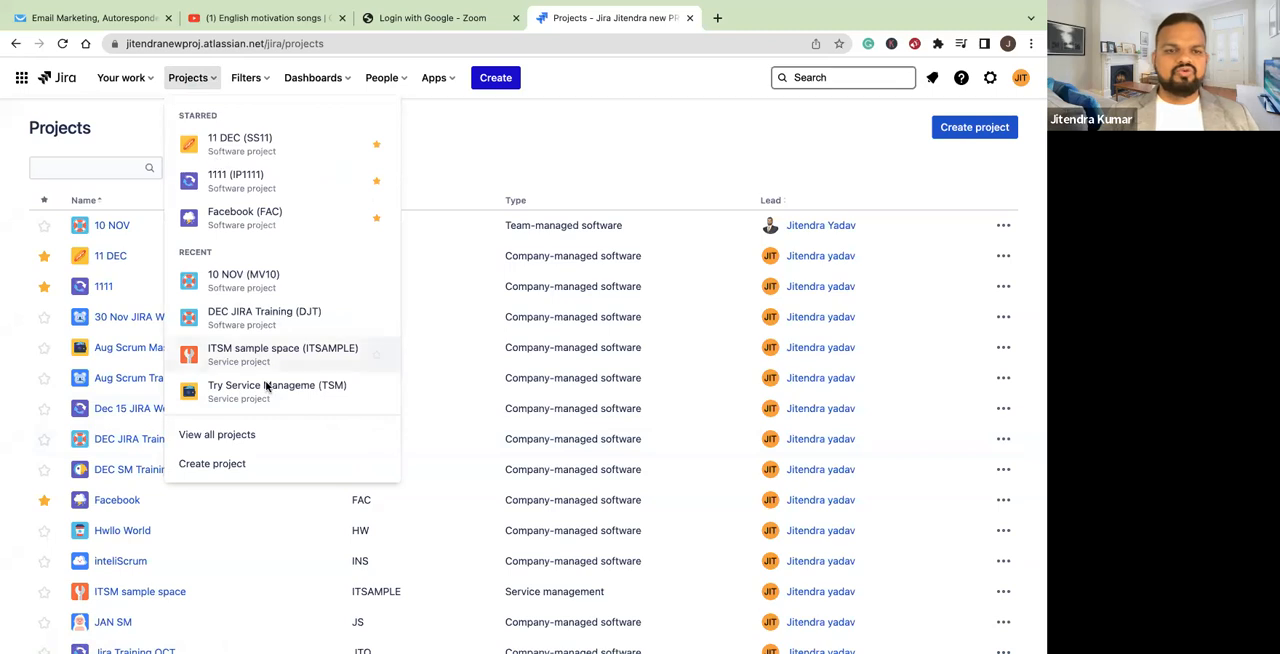
left_click(529, 135)
scroll(180, 462, "down", 4)
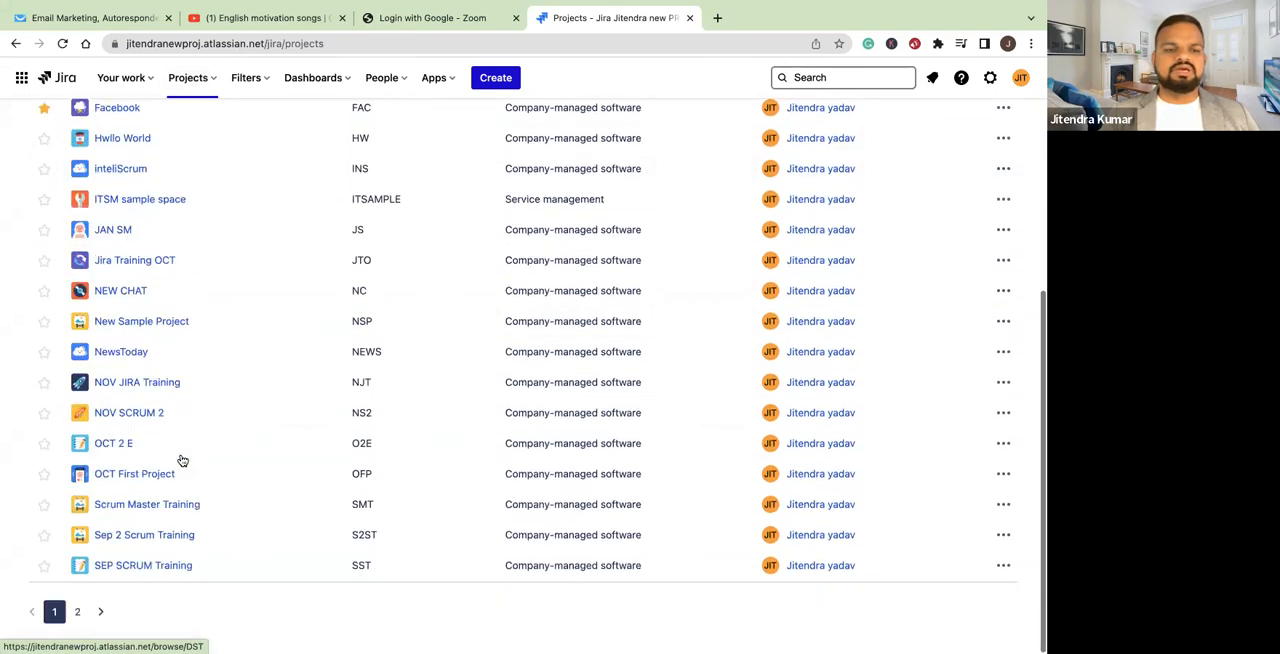
scroll(182, 460, "up", 5)
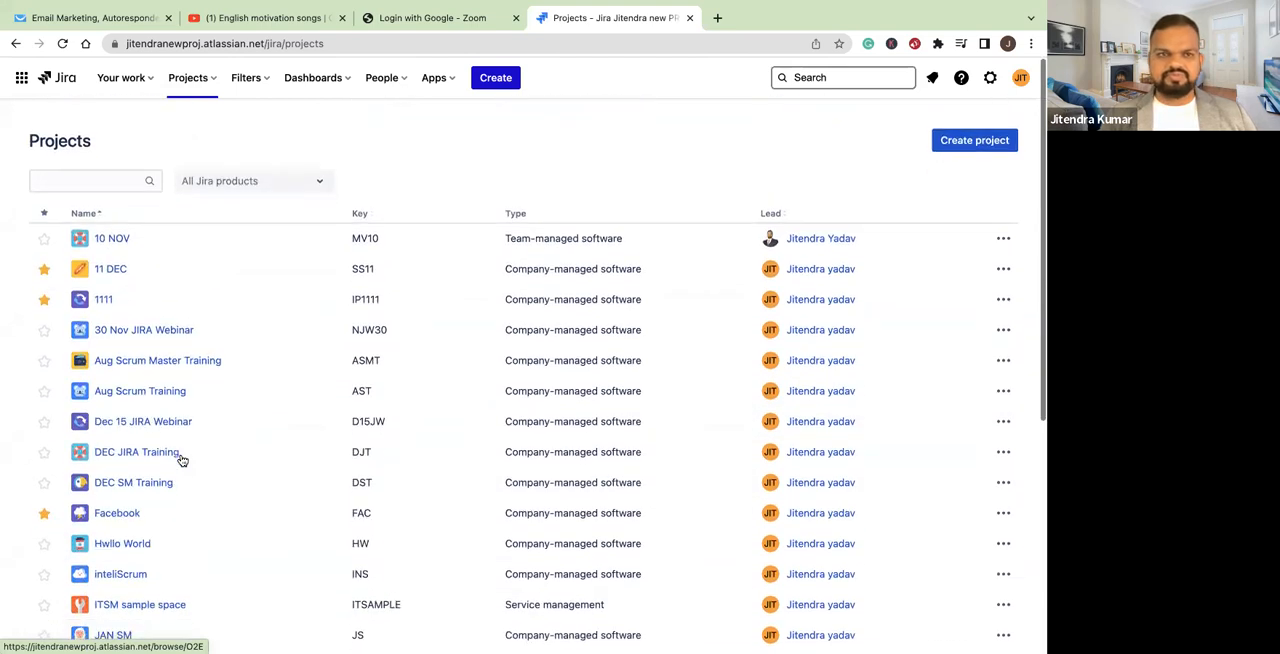
Review the starred and recent filters, and show the list of starred and recent dashboards
left_click(268, 82)
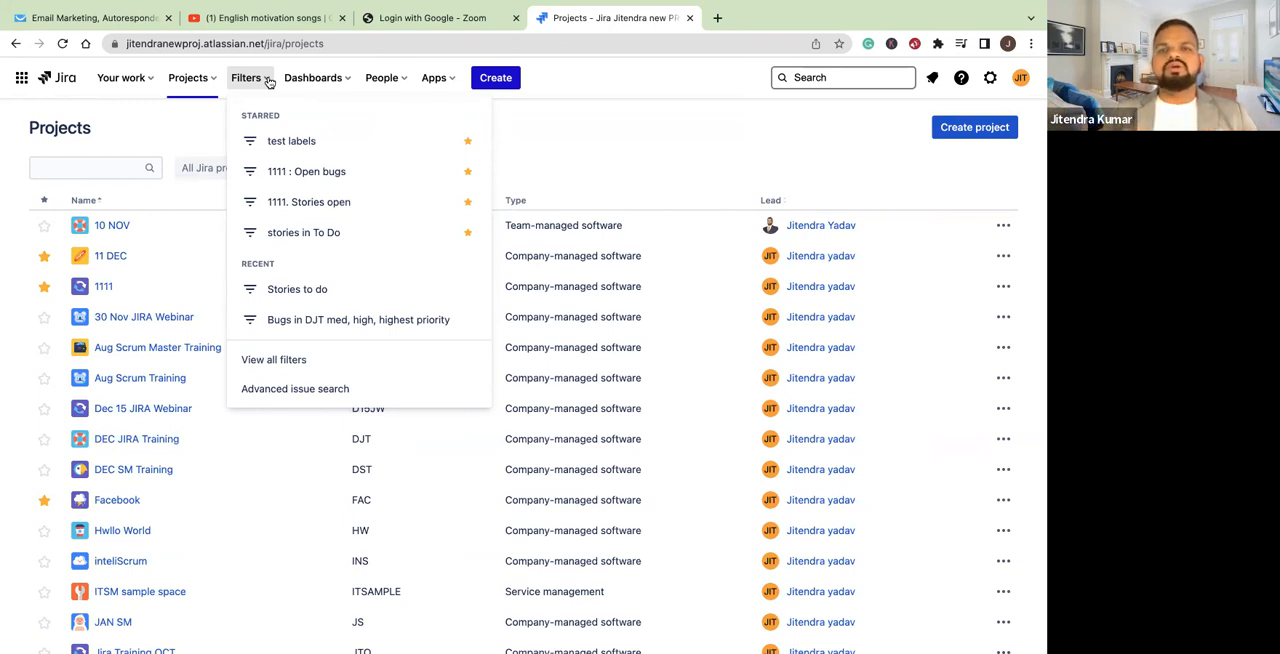
left_click(572, 124)
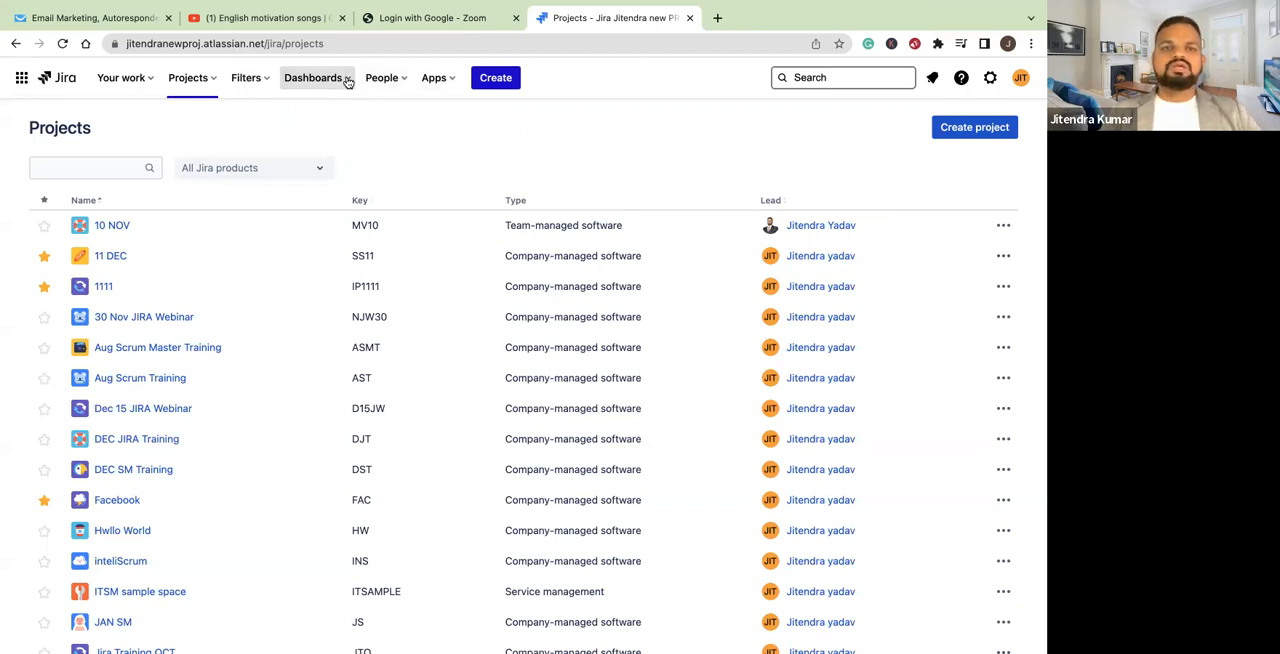
left_click(346, 81)
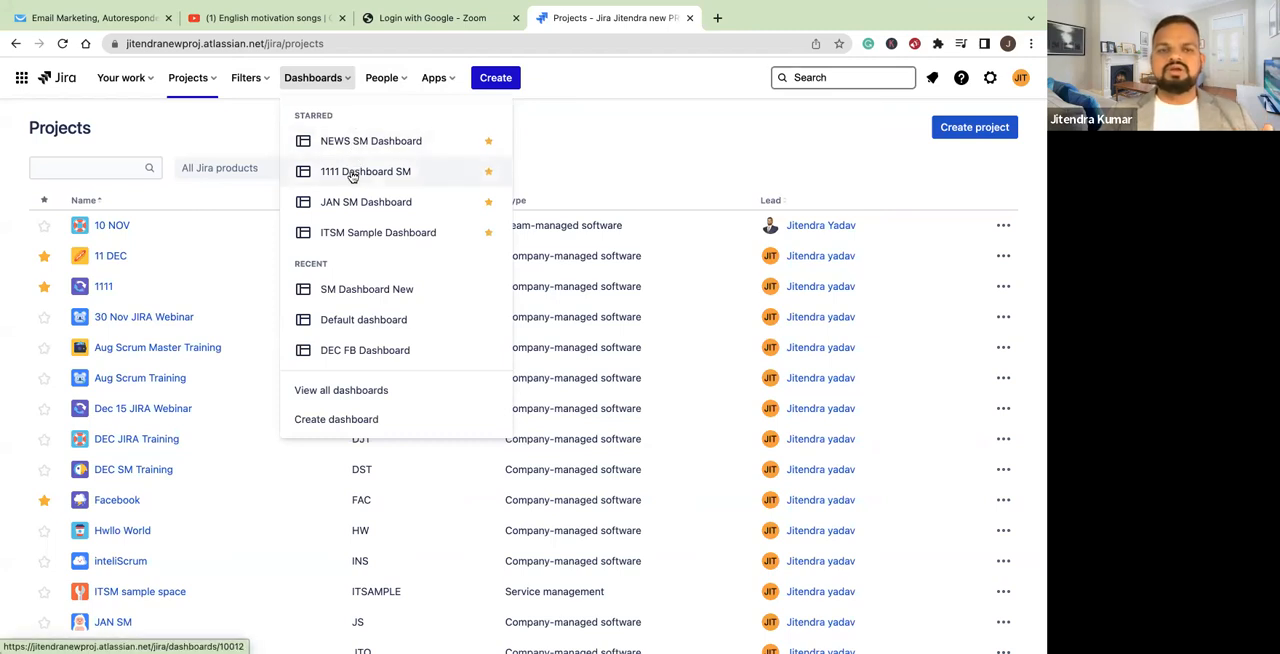
Open the NEWS SM Dashboard, look through its gadgets, and close the YouTube and email marketing browser tabs
left_click(346, 140)
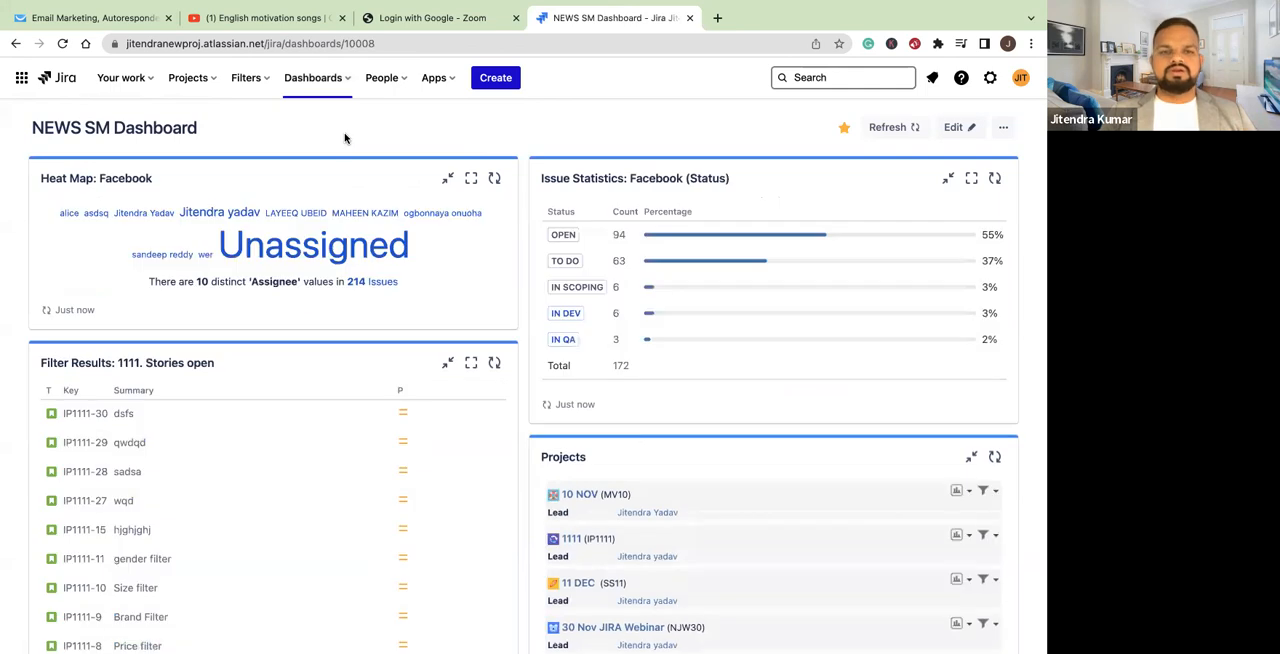
scroll(339, 300, "down", 5)
scroll(339, 300, "down", 3)
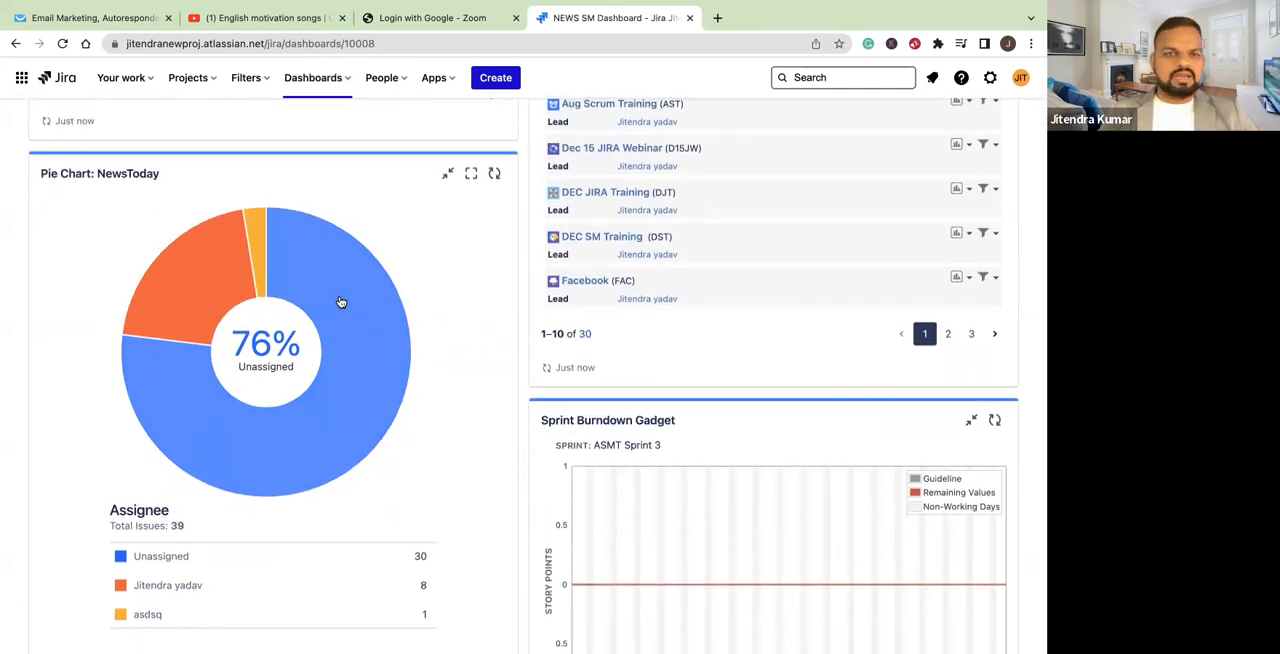
left_click(342, 17)
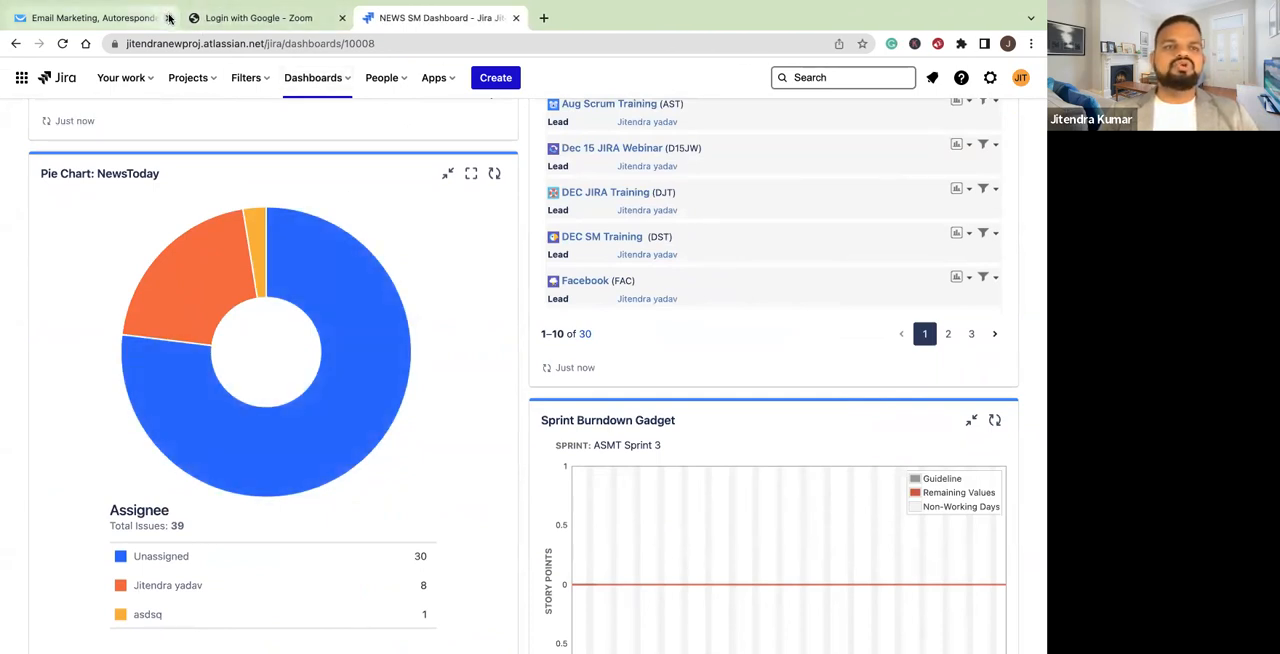
left_click(168, 17)
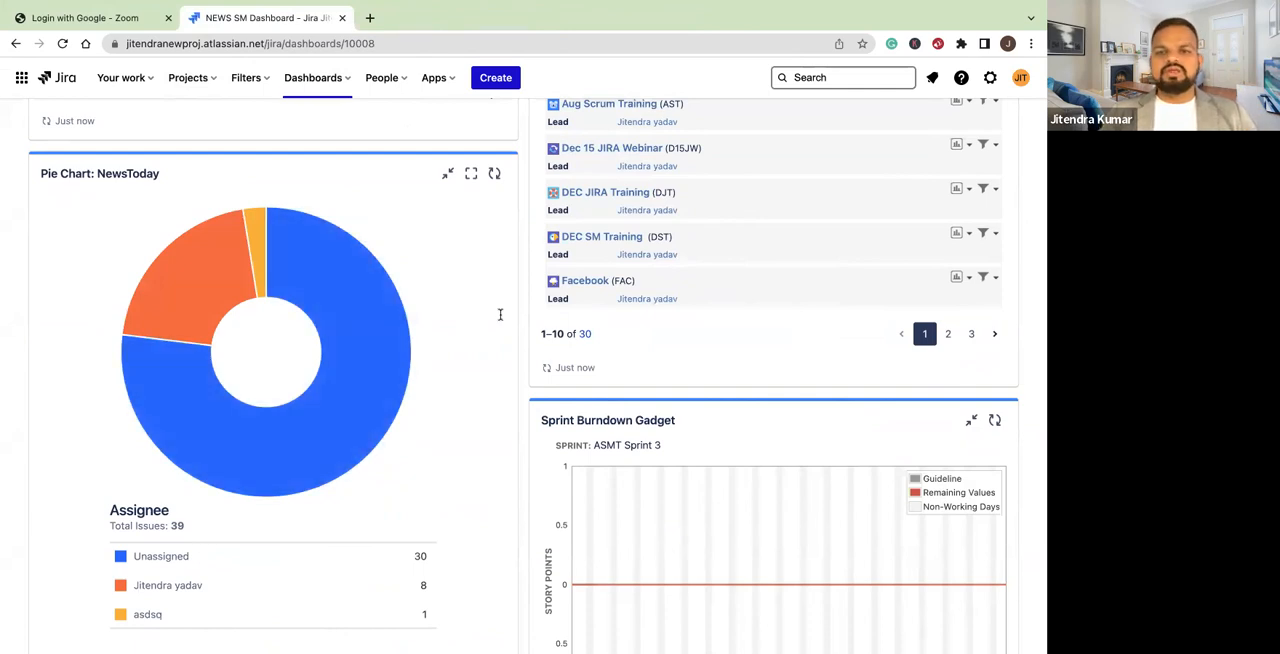
Open the NEWS SM Dashboard for editing and look through the gadgets available to add
scroll(500, 314, "up", 6)
left_click(955, 127)
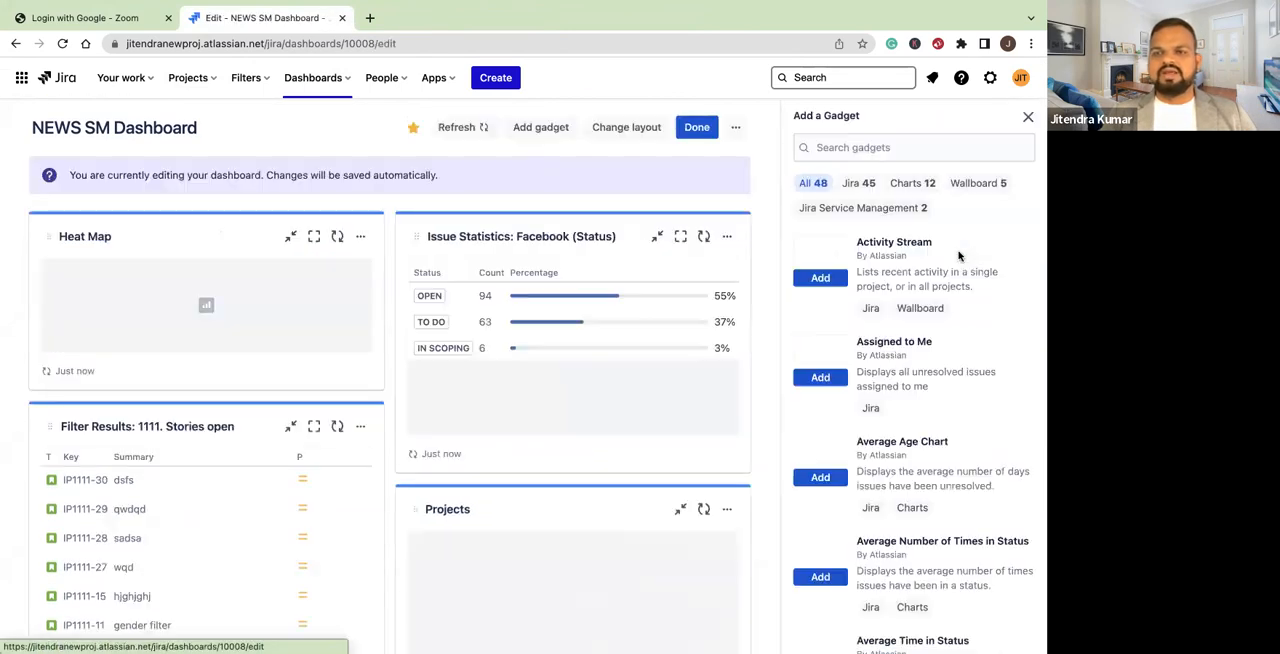
scroll(935, 441, "down", 2)
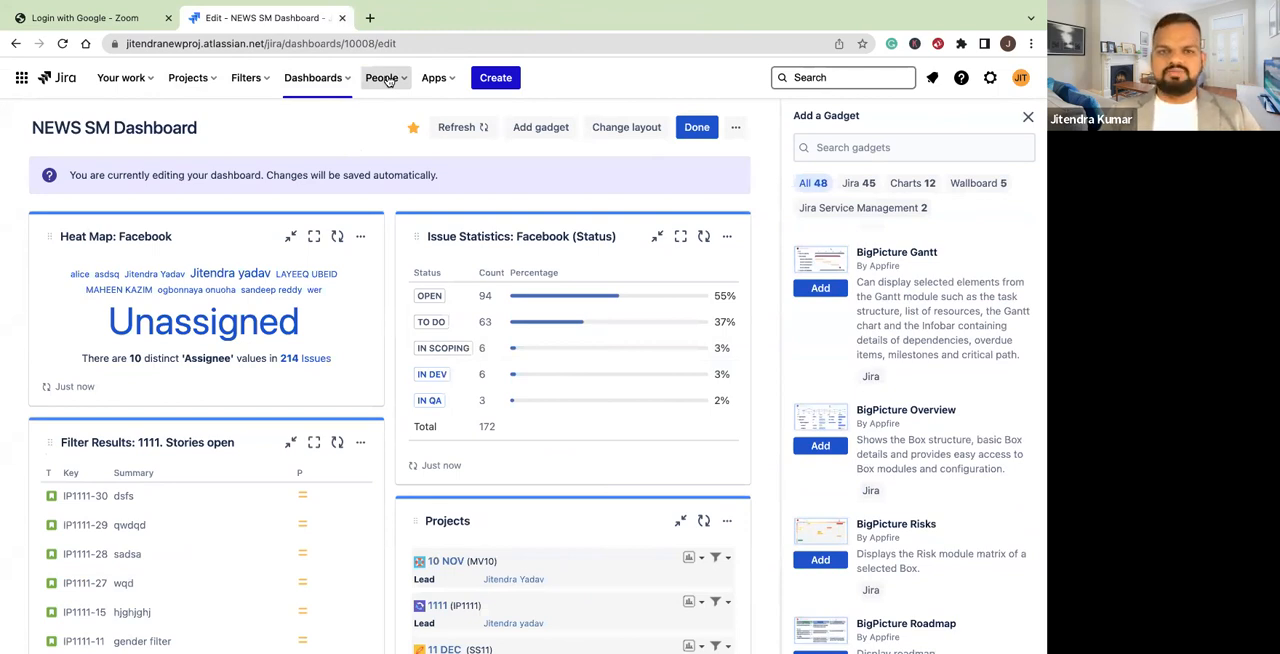
Review the installed and recommended apps, and browse the Atlassian Marketplace apps and integrations for Jira
left_click(436, 77)
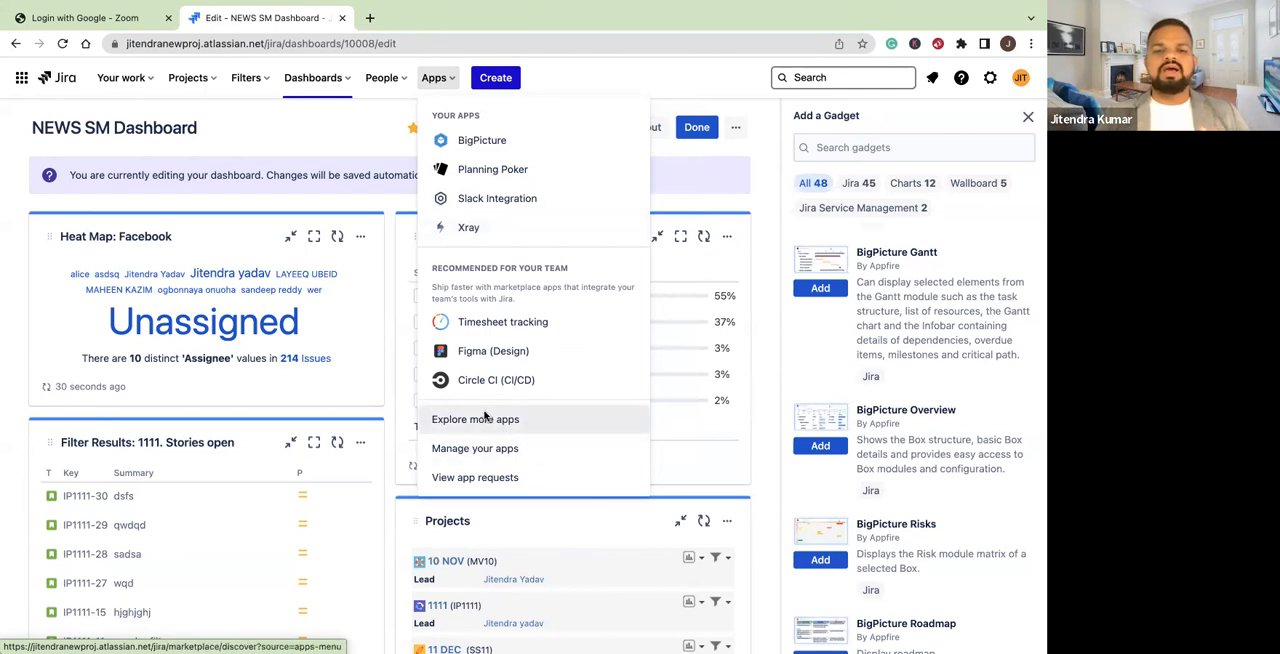
left_click(480, 419)
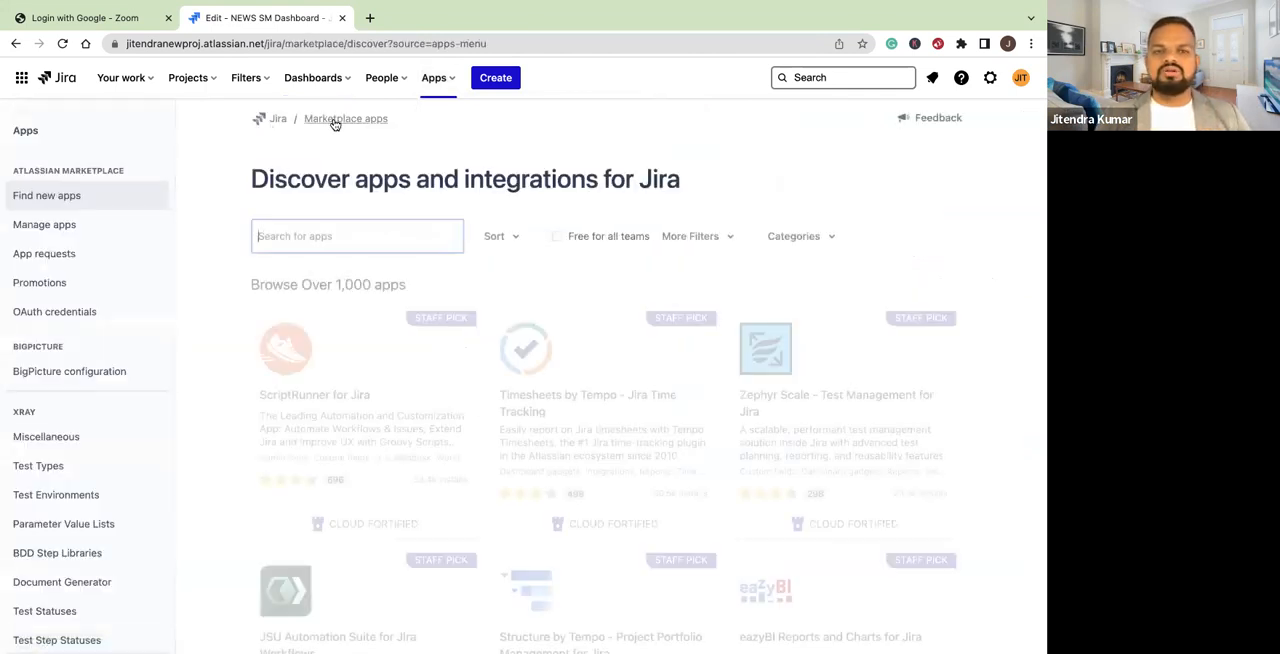
scroll(408, 466, "down", 3)
scroll(408, 466, "down", 5)
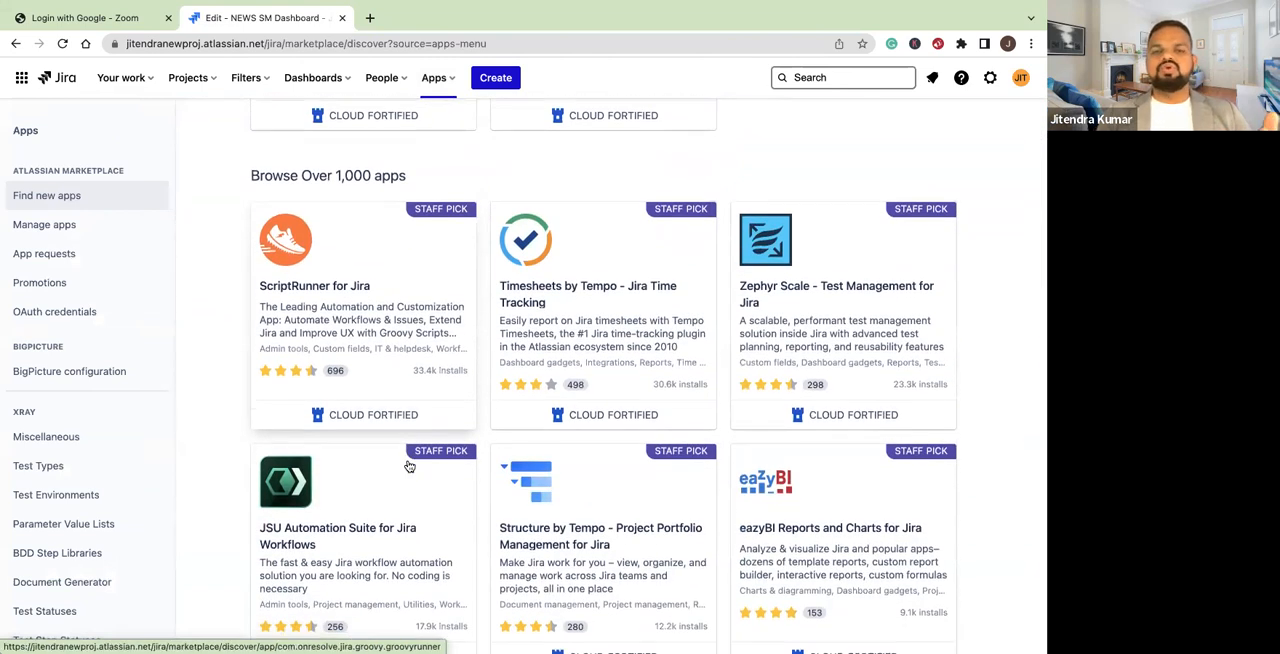
scroll(409, 466, "down", 1)
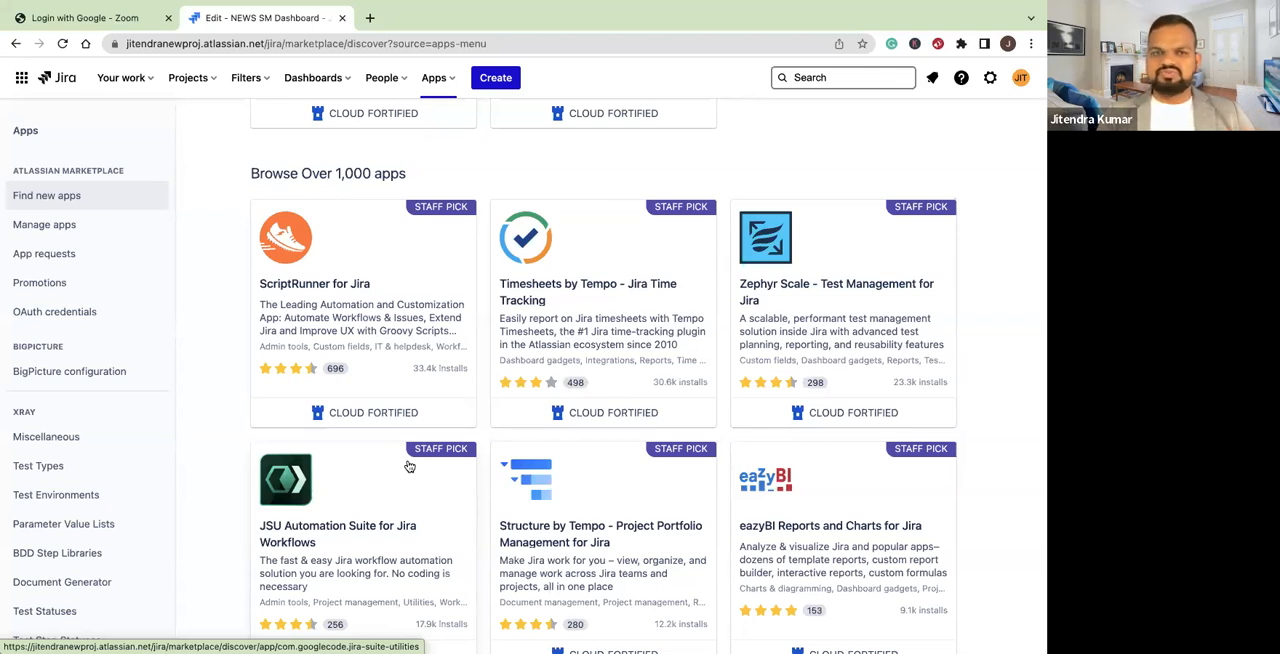
scroll(409, 466, "down", 1)
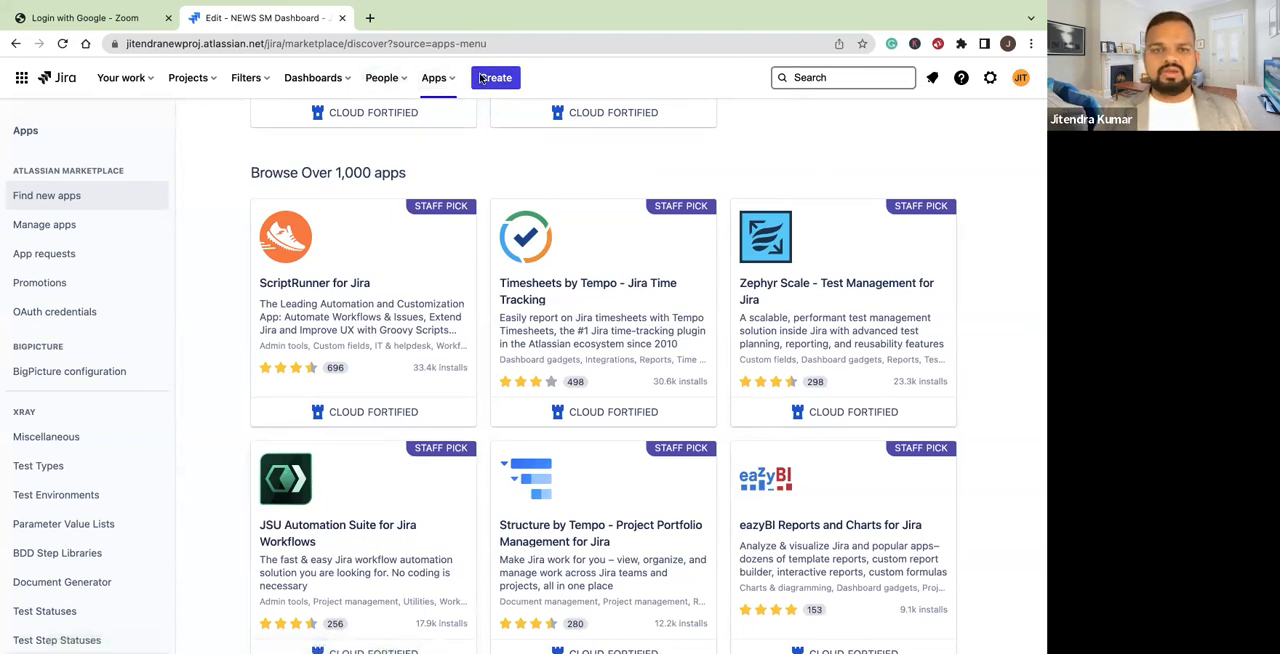
Open the Facebook project's board and review the Jira search suggestions, the Settings options and the account options
left_click(209, 82)
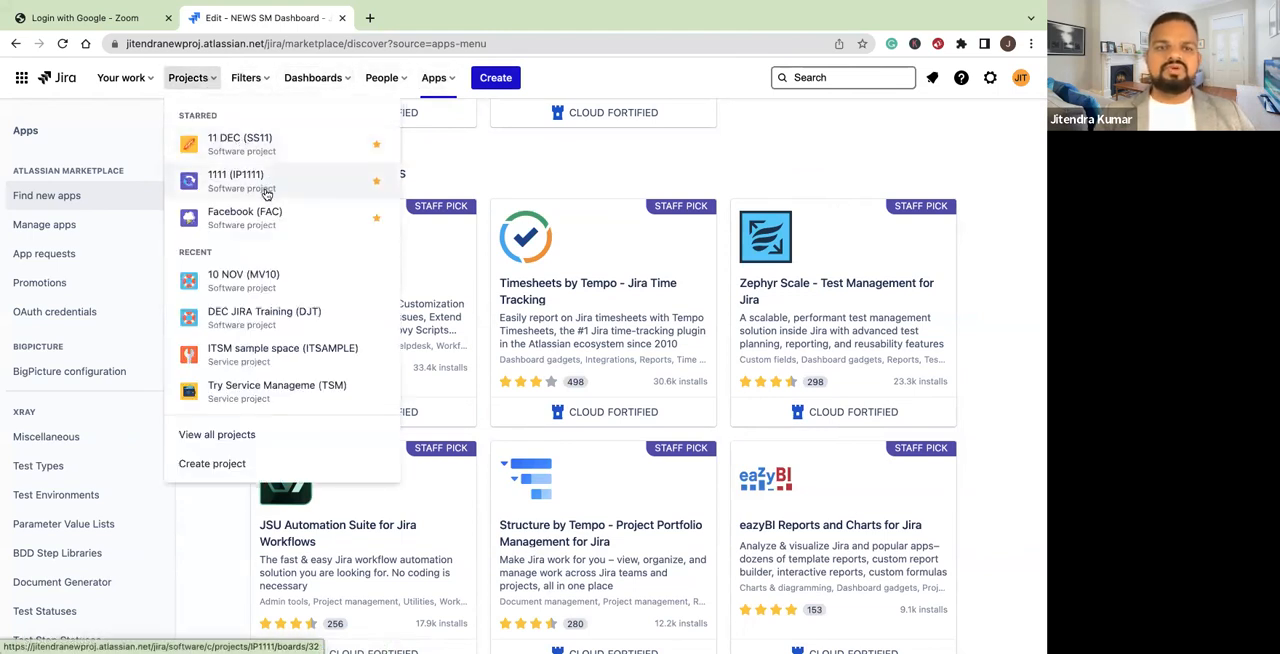
left_click(277, 226)
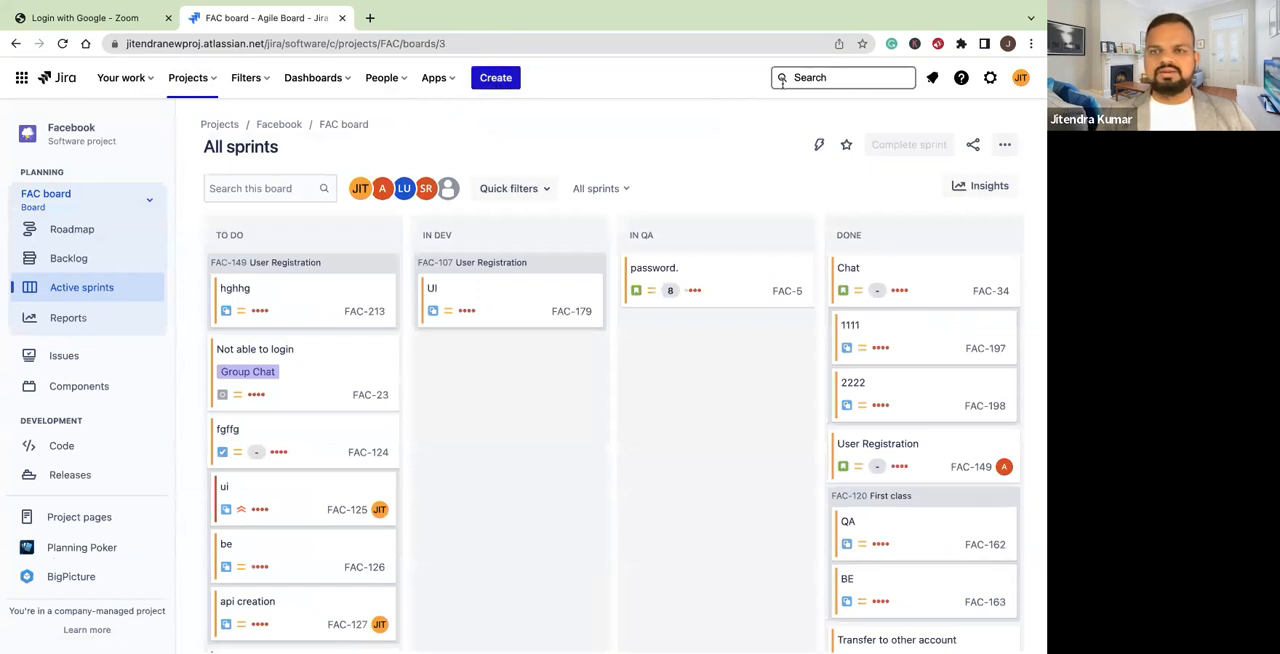
left_click(827, 77)
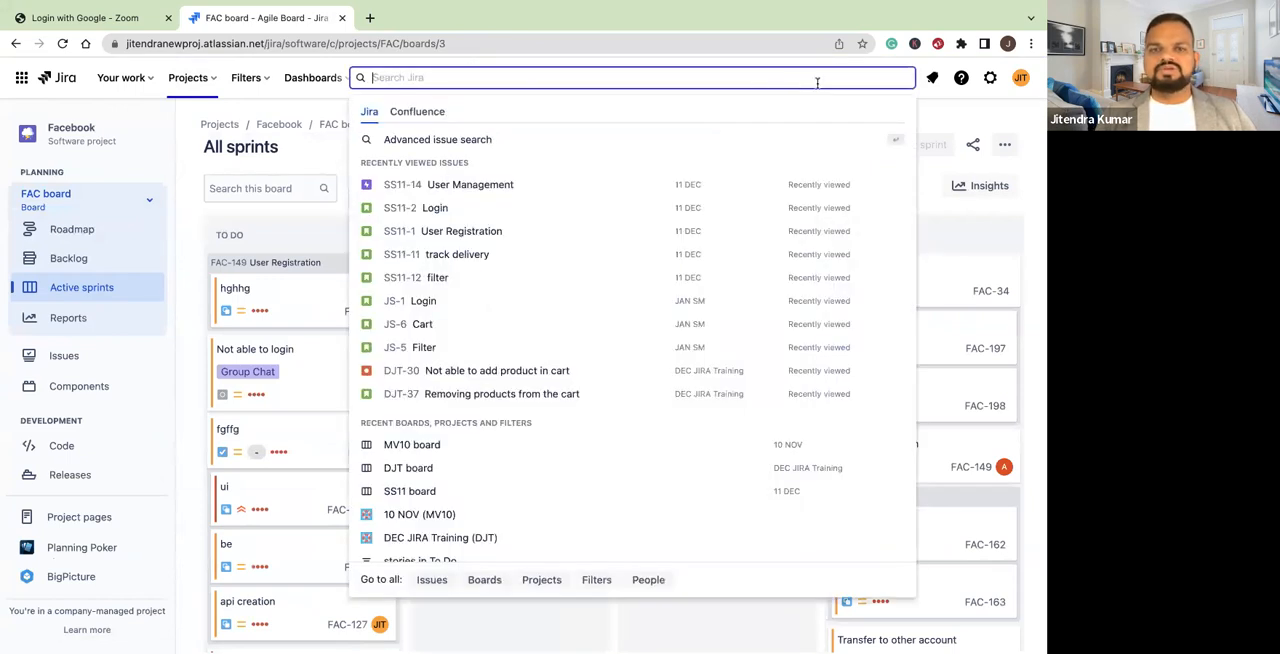
left_click(990, 78)
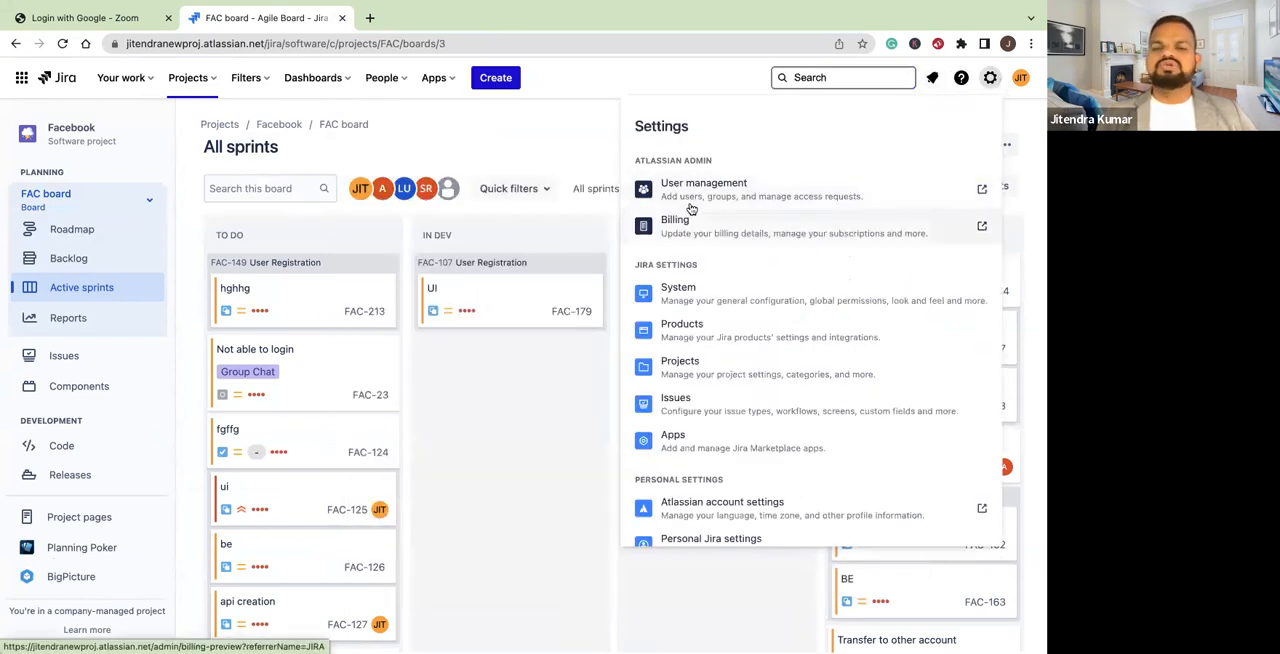
scroll(686, 333, "down", 1)
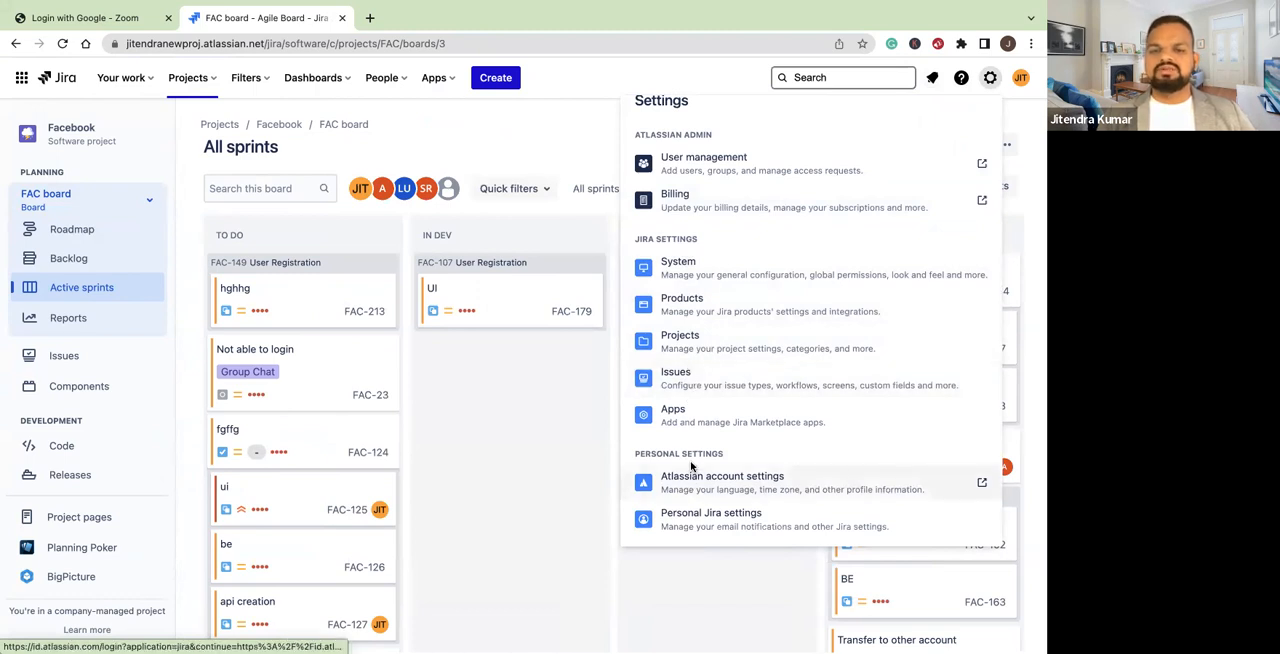
left_click(1021, 80)
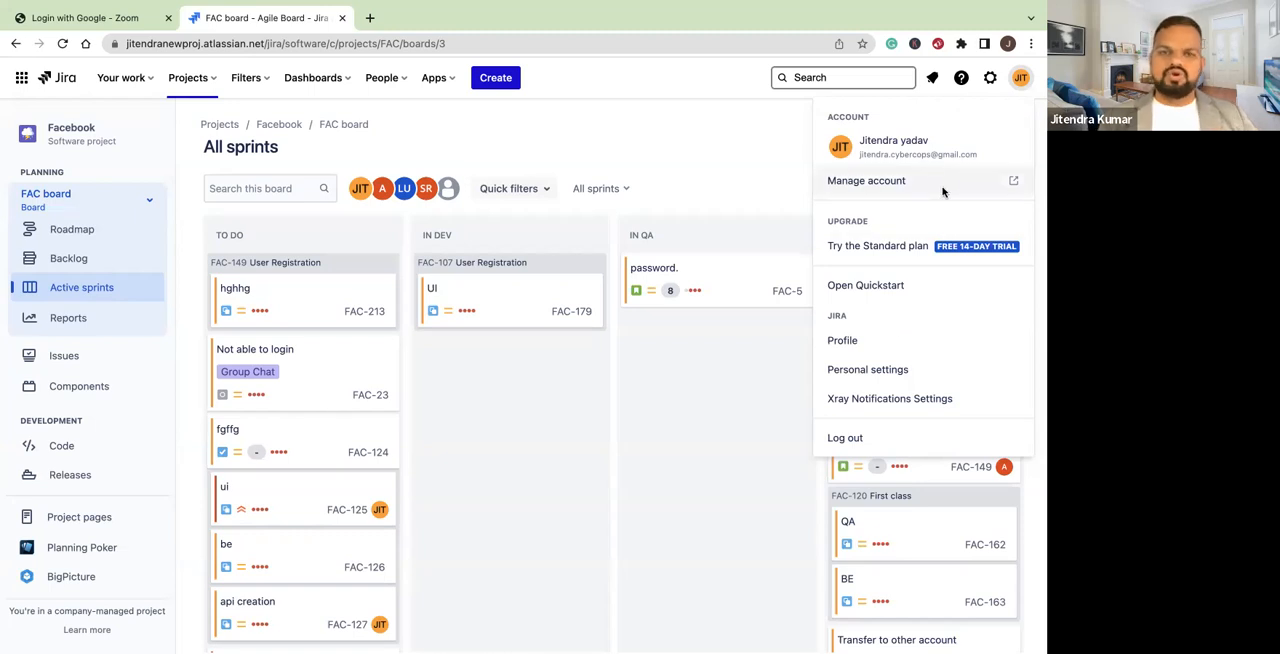
left_click(650, 76)
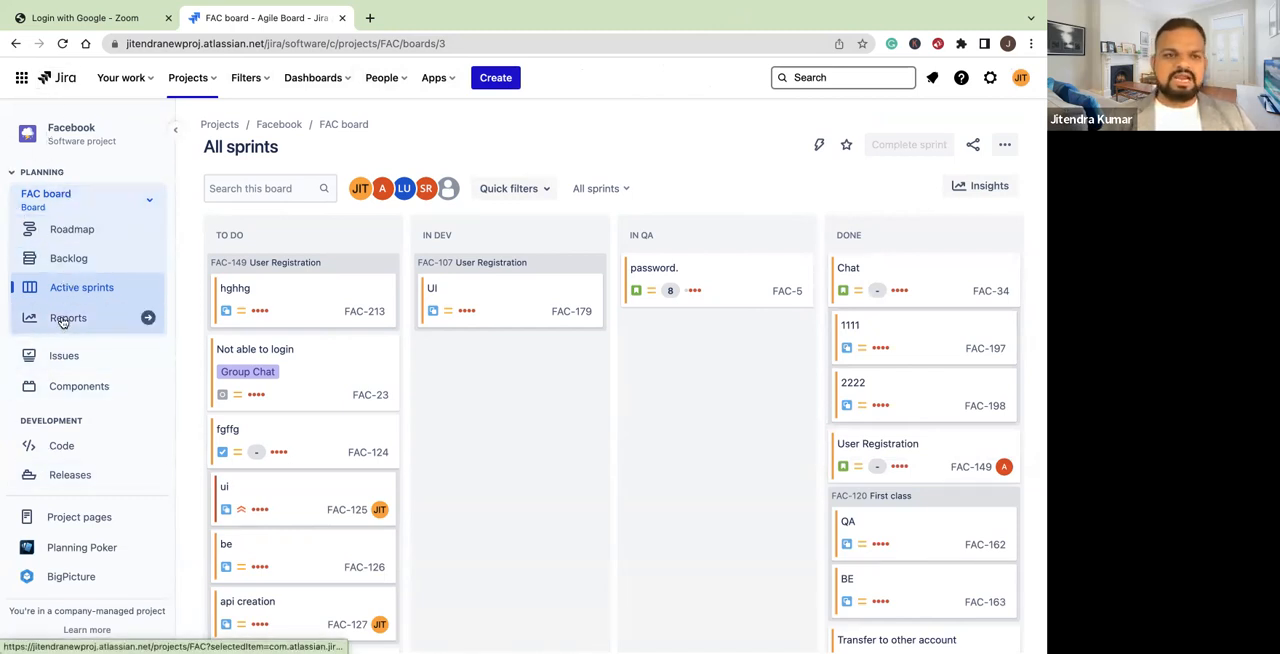
Collapse the Facebook project's Planning and Development sections, and expand Planning again
left_click(13, 173)
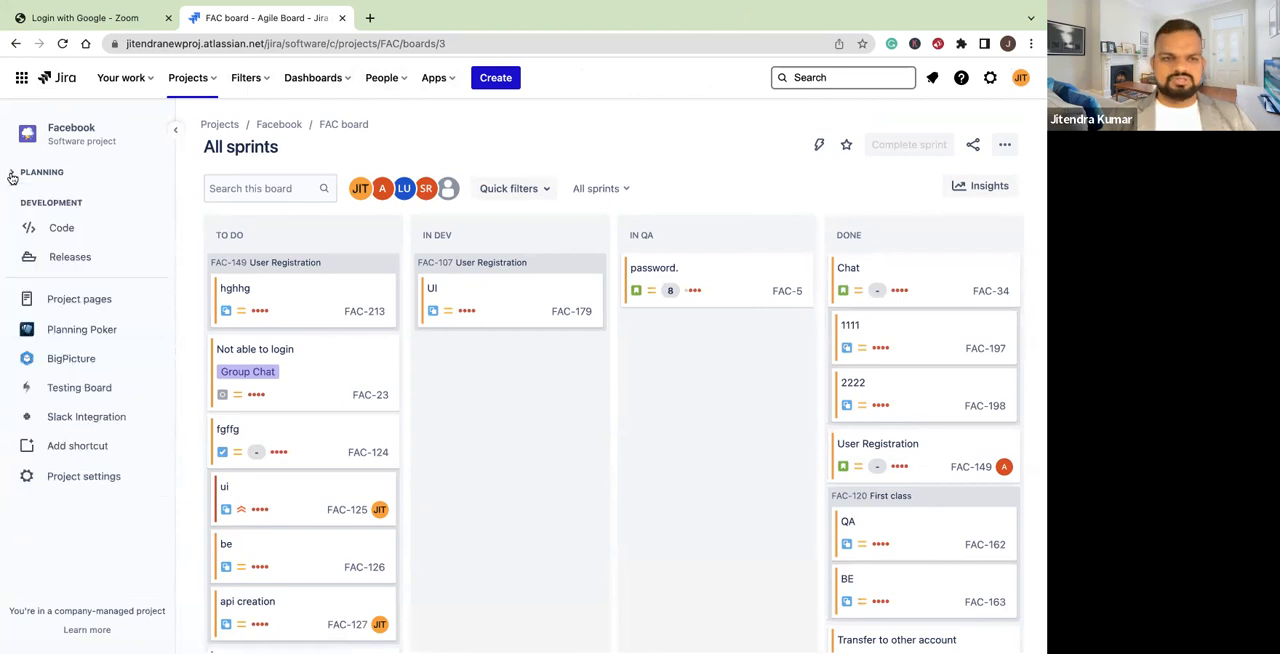
left_click(14, 203)
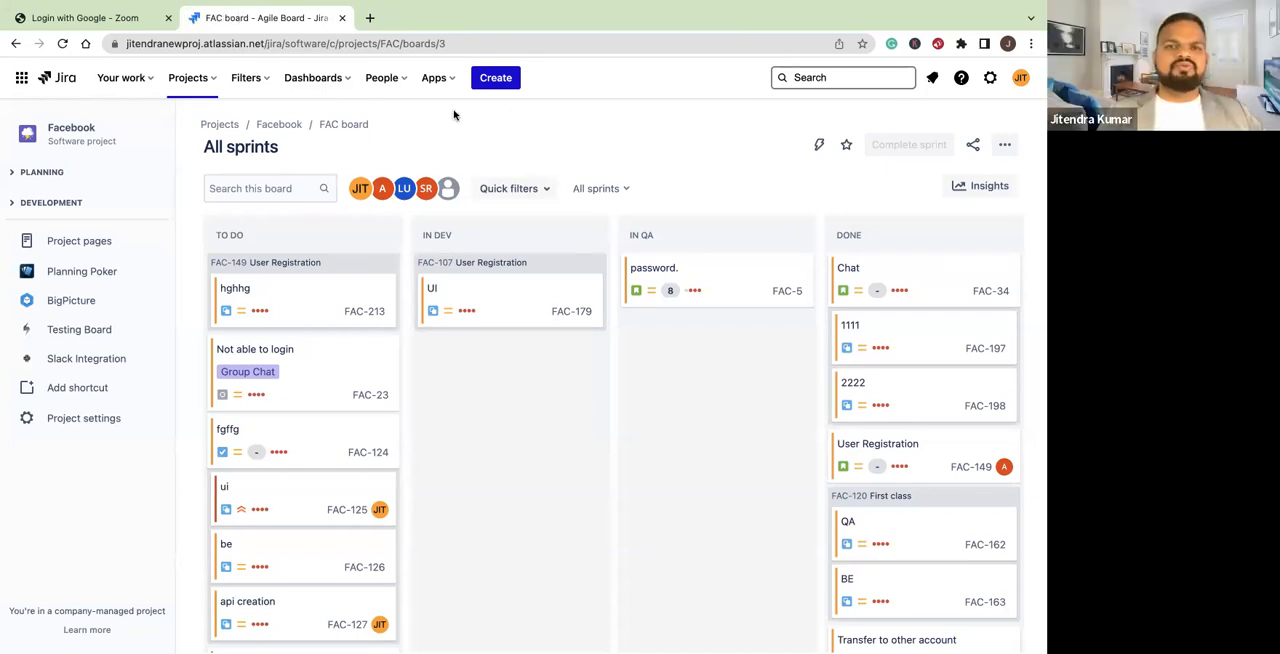
left_click(13, 176)
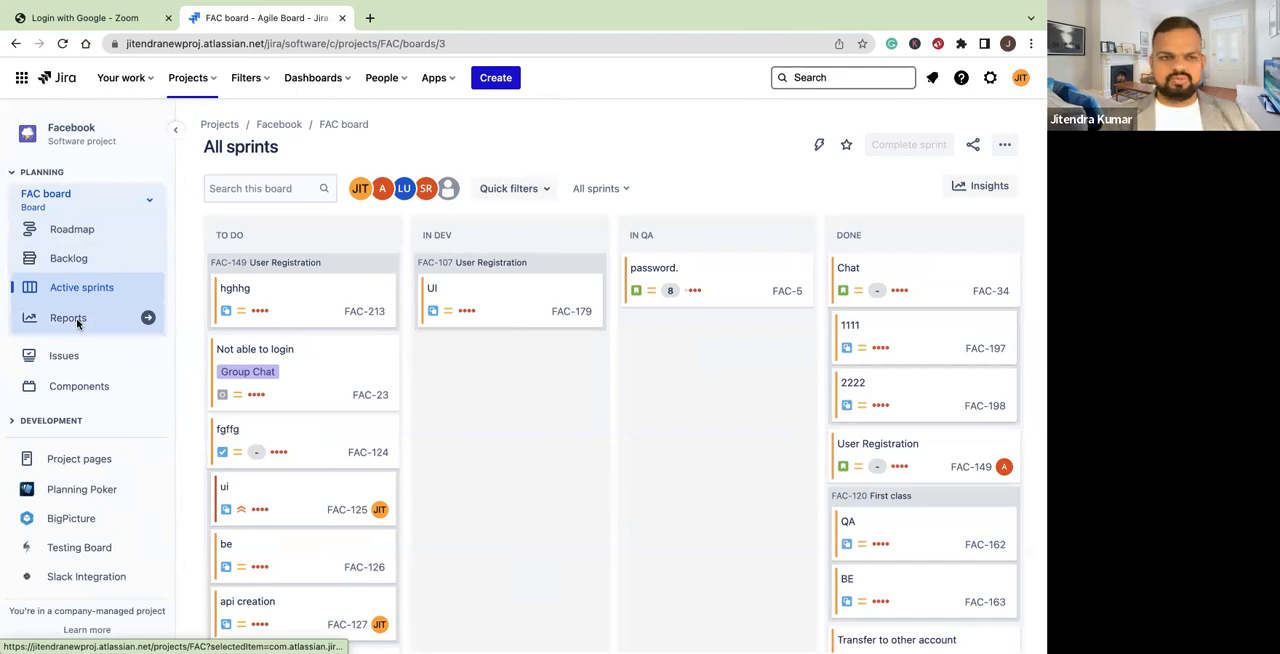
Open the FAC board's roadmap and look through its epics
left_click(73, 229)
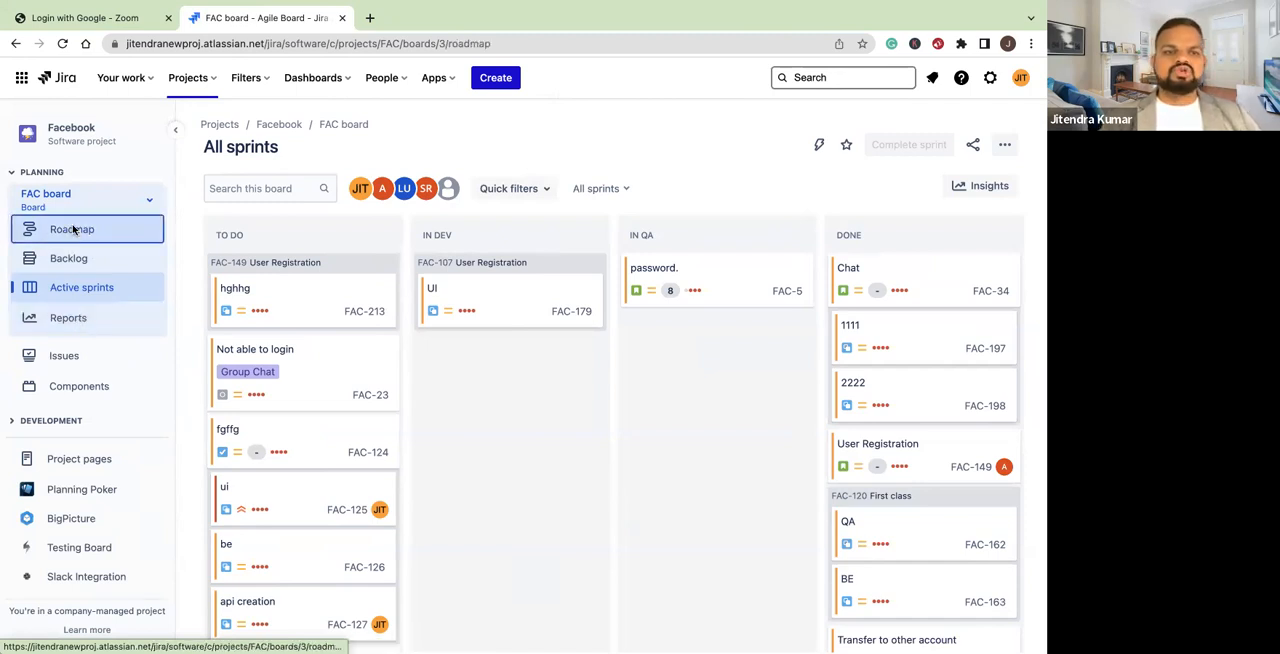
scroll(466, 420, "down", 2)
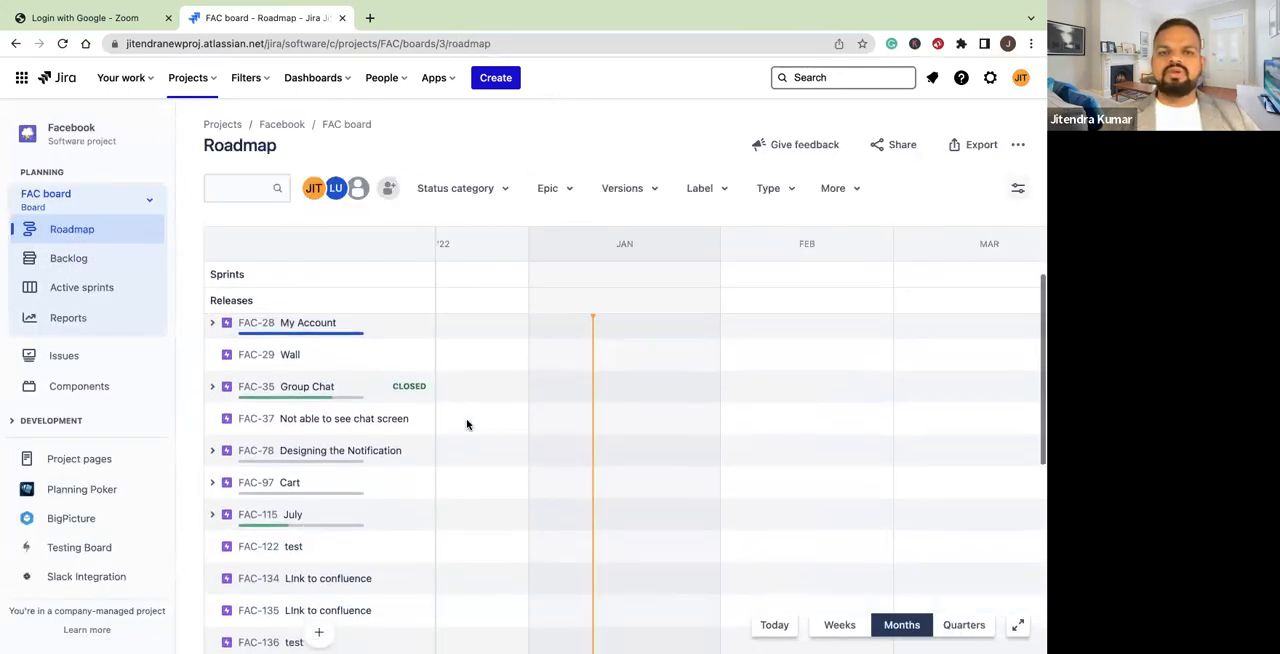
scroll(466, 424, "up", 3)
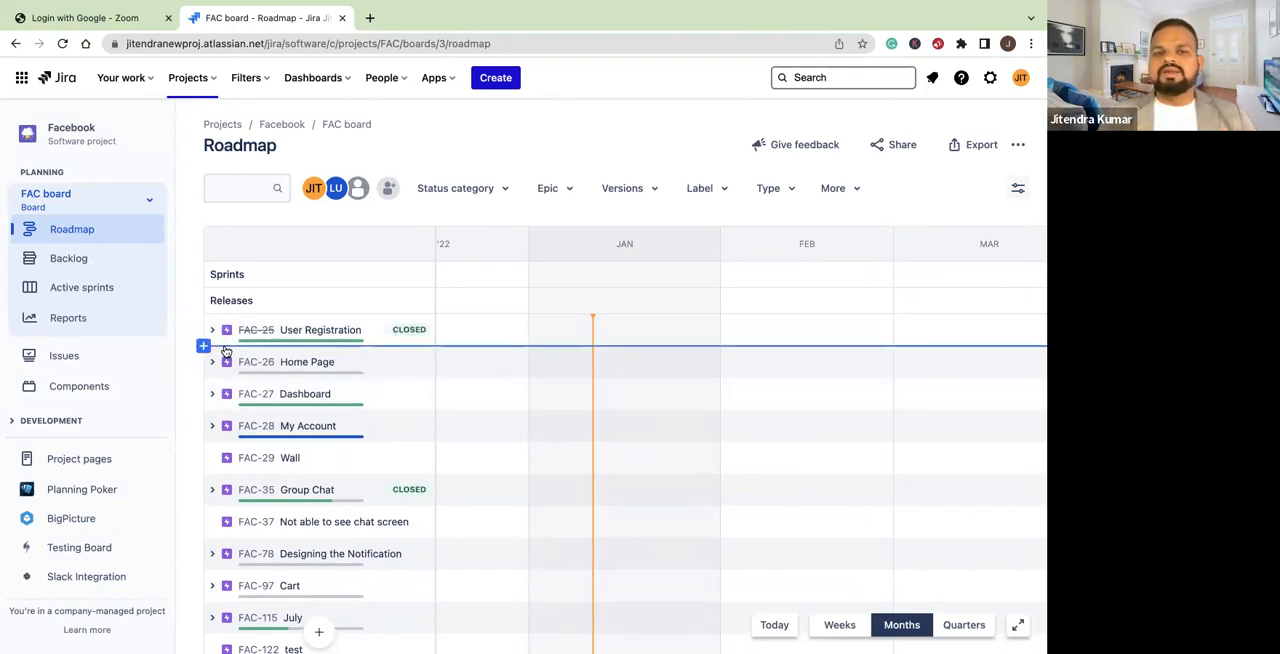
left_click(127, 238)
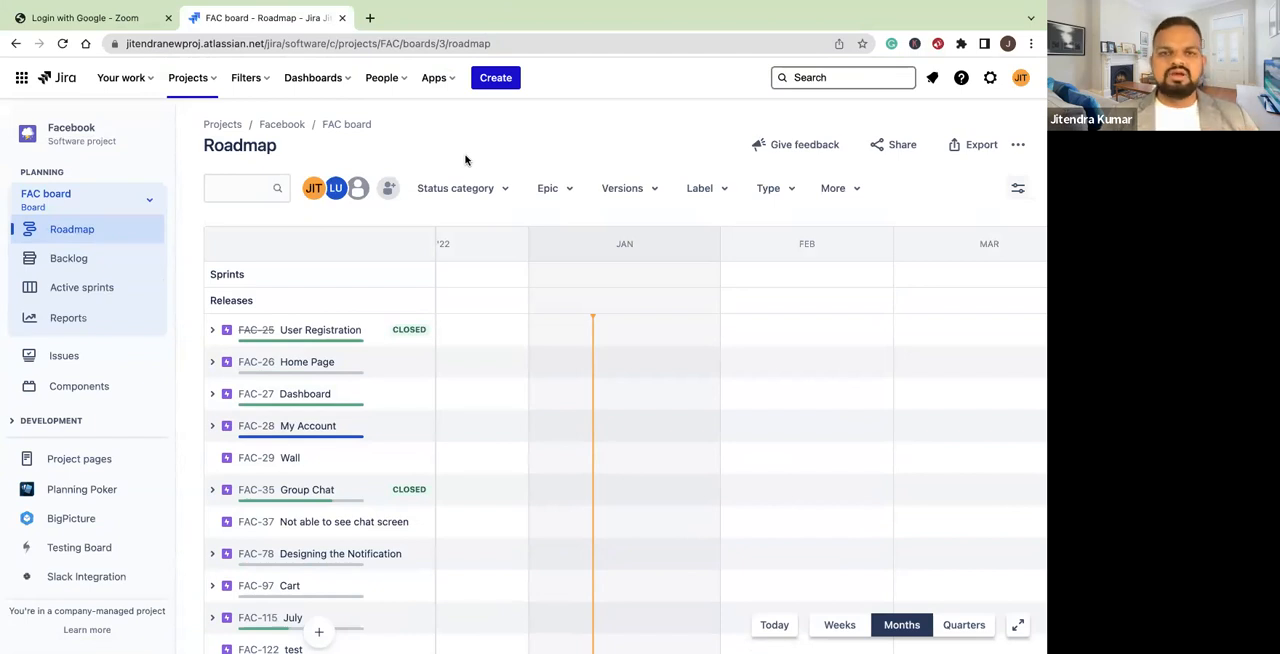
Open the FAC board's backlog and look through the sprints and their issues
left_click(90, 262)
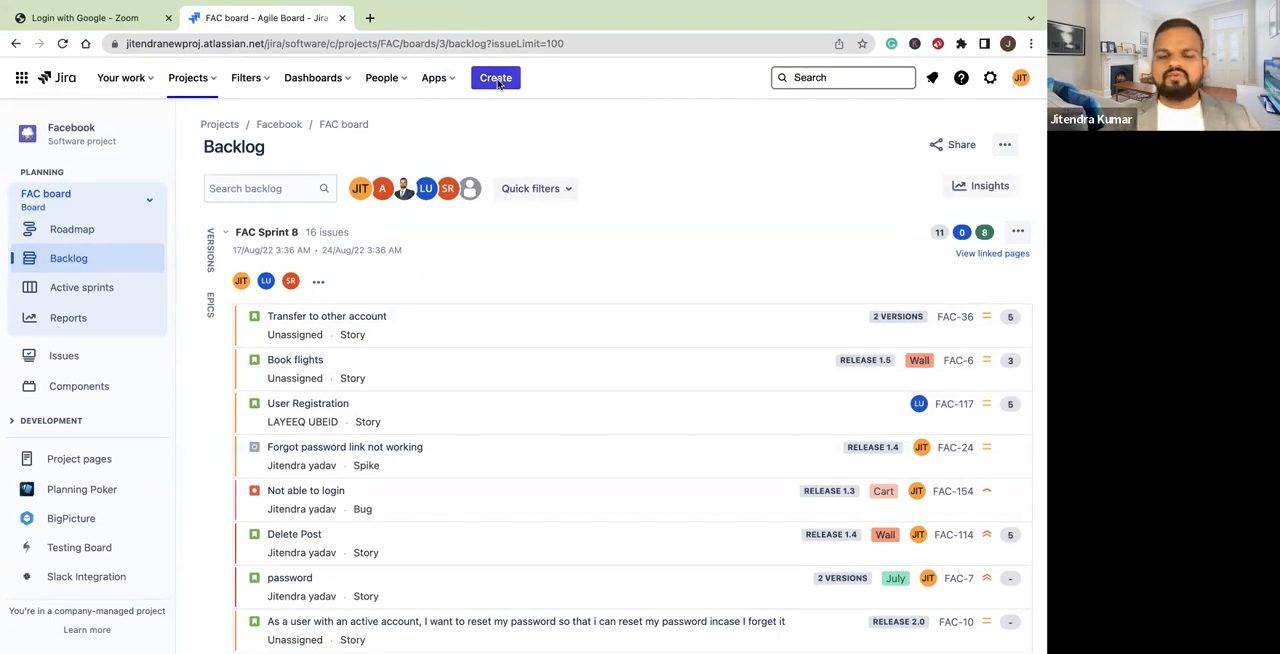
scroll(482, 425, "down", 7)
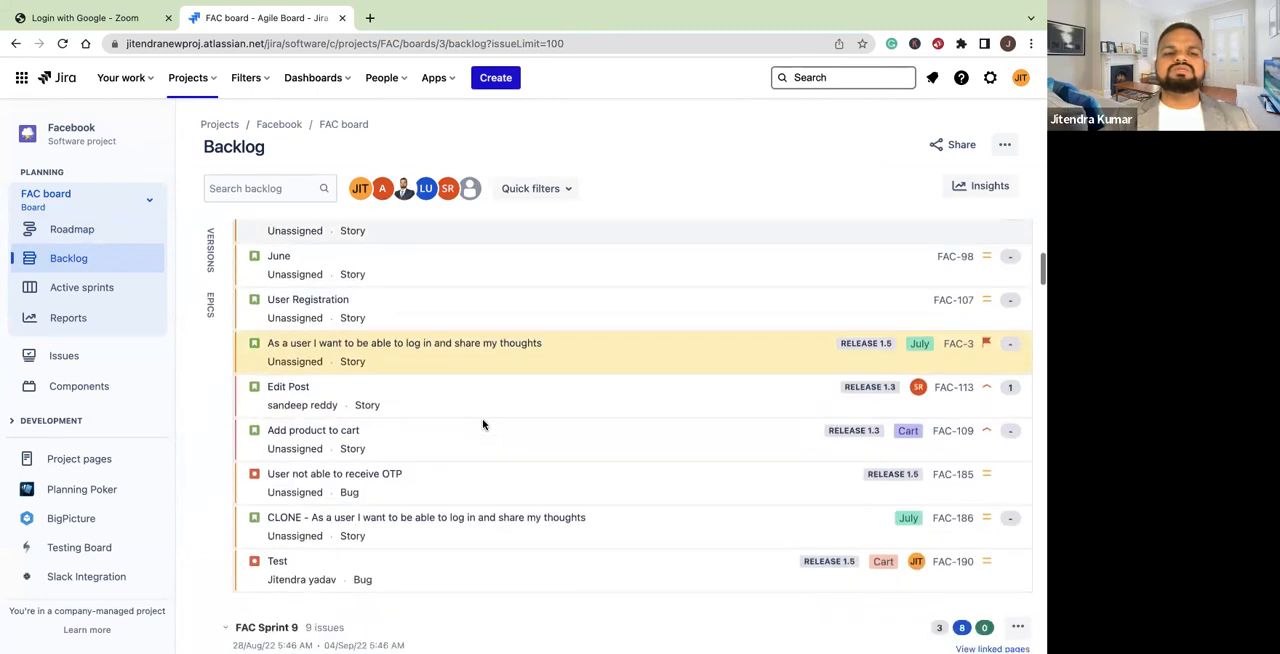
scroll(482, 425, "down", 8)
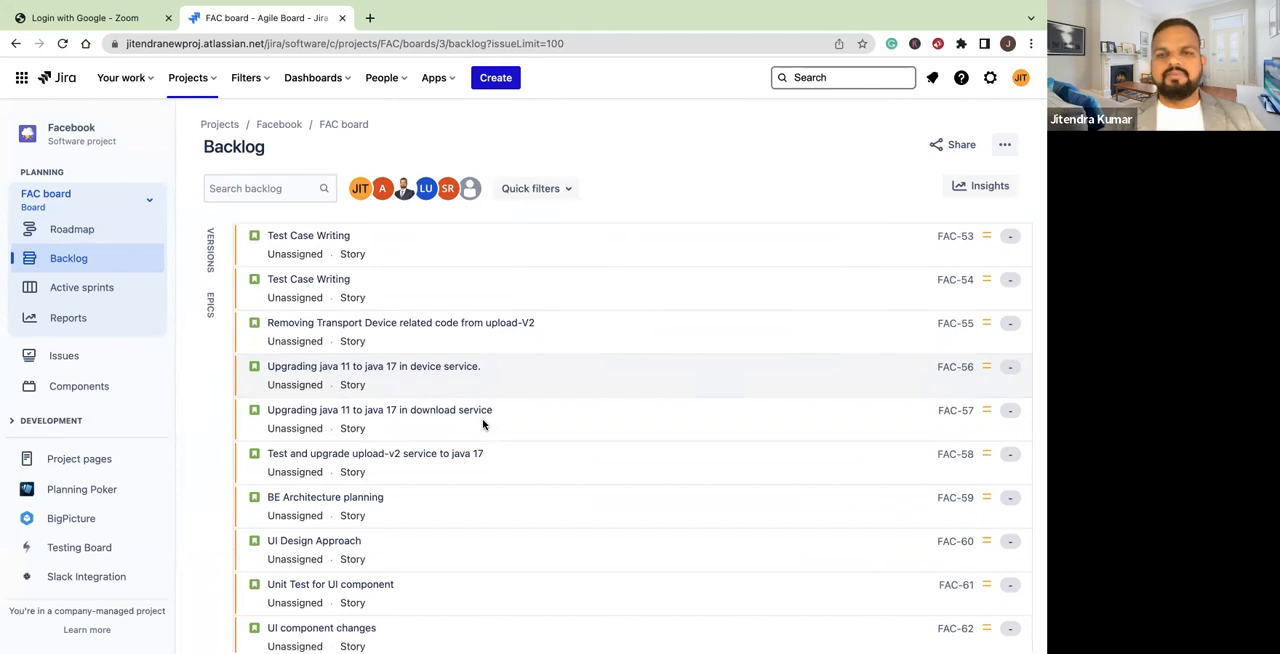
View the FAC board's active sprints, open the overview of all project reports, and check the list of dashboards
left_click(70, 292)
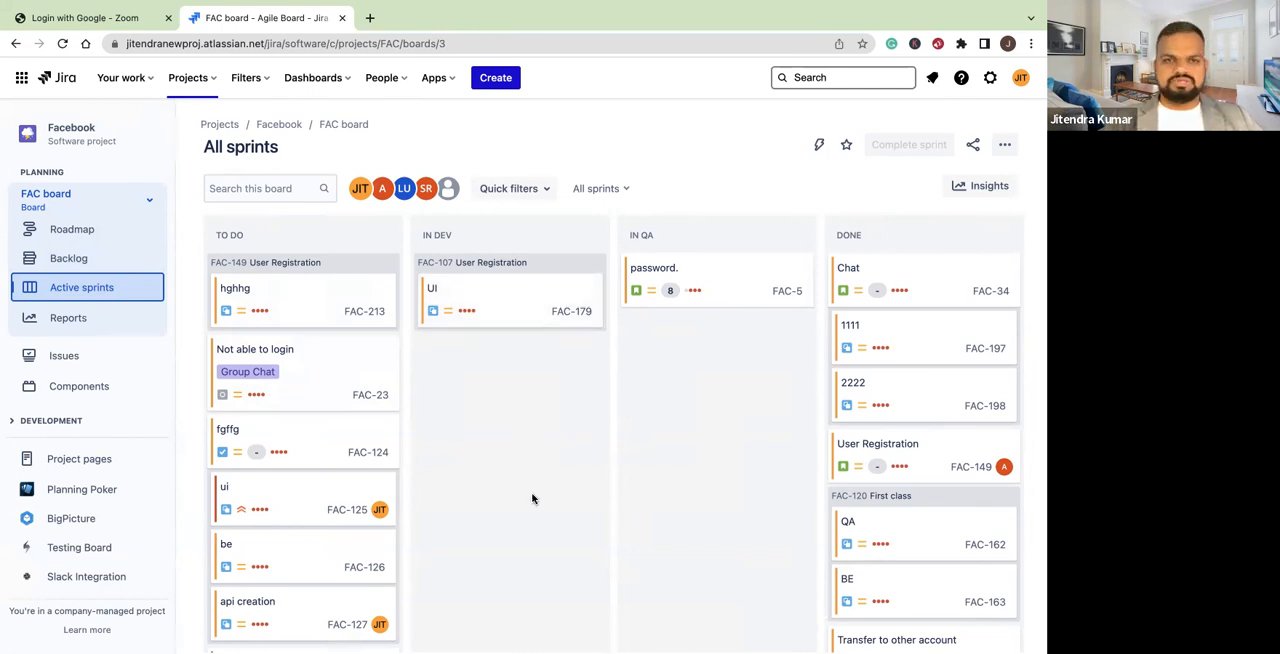
left_click(65, 317)
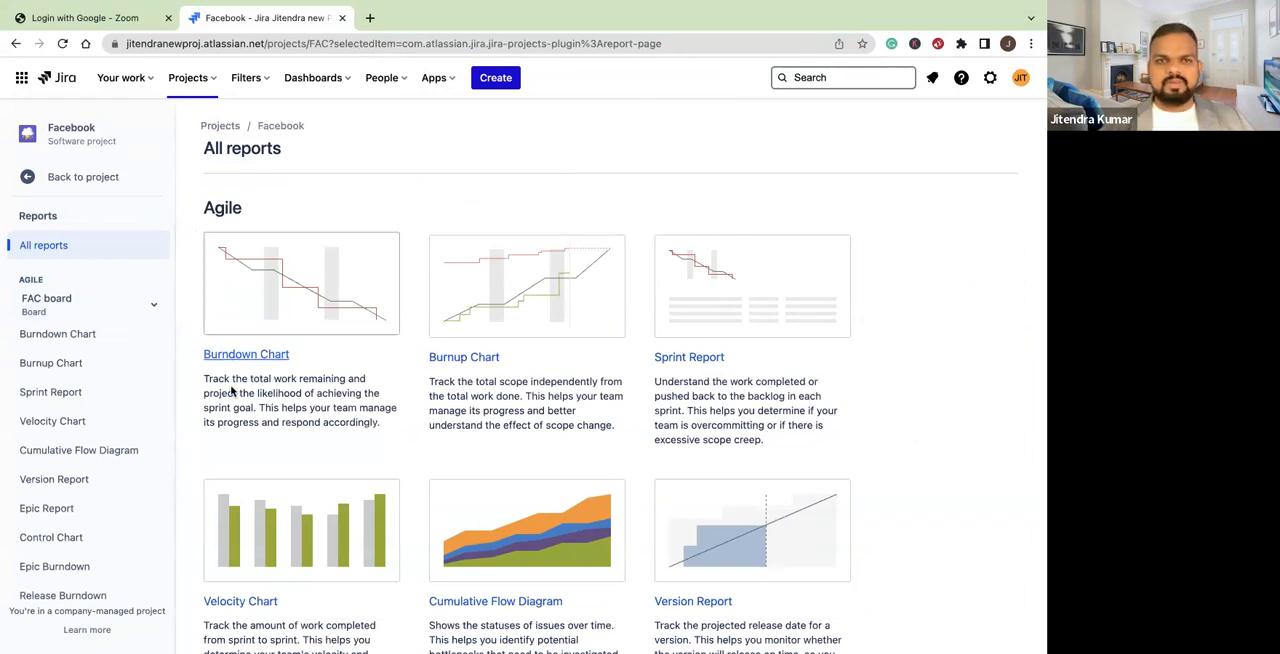
left_click(340, 80)
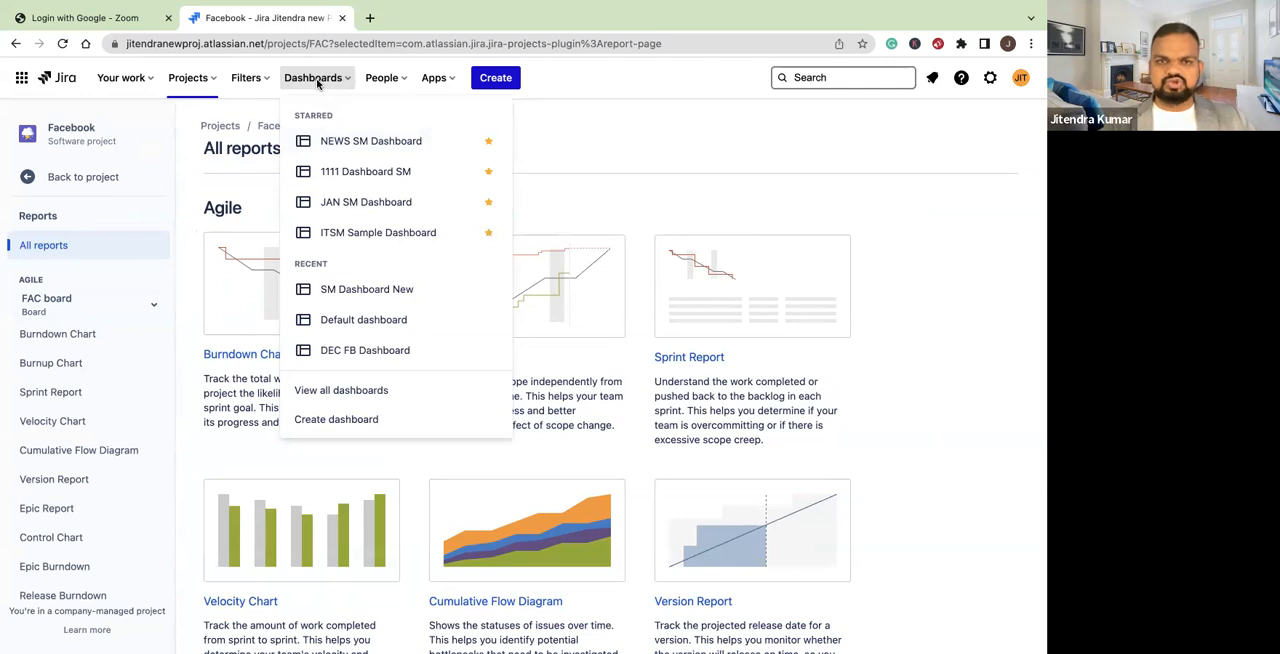
left_click(571, 81)
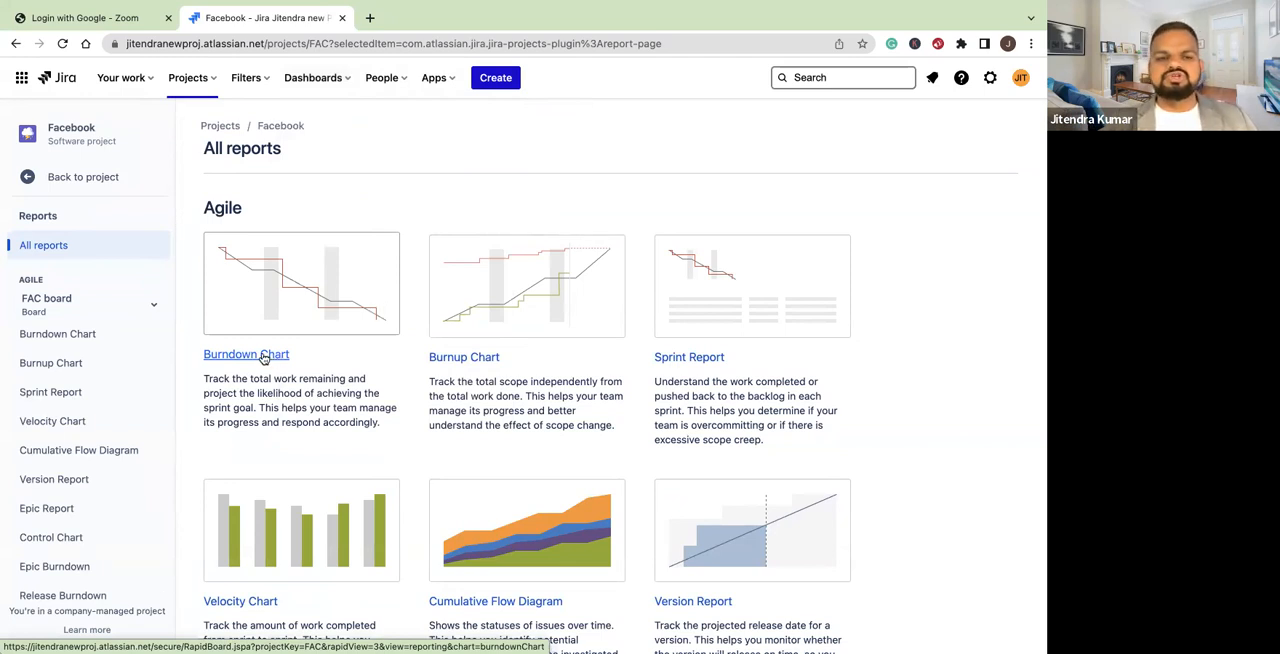
Open the Burndown Chart report, select FAC Sprint 9, and examine its chart
scroll(264, 358, "down", 1)
scroll(263, 358, "up", 1)
left_click(252, 324)
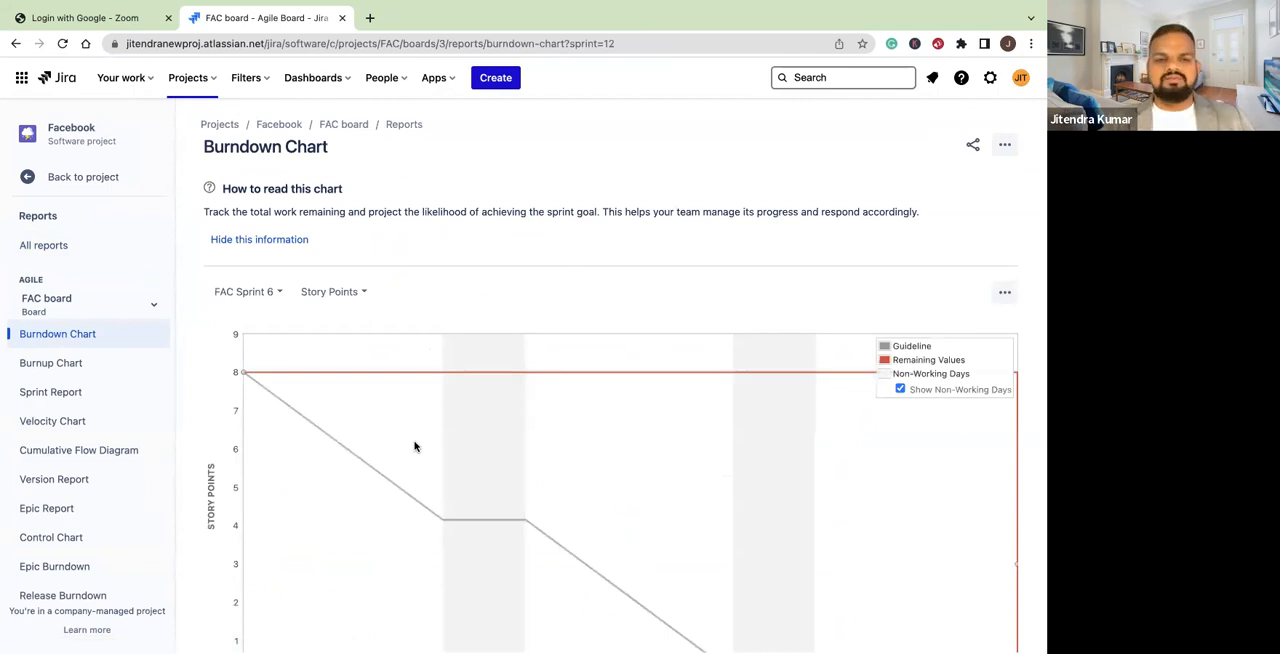
left_click(276, 292)
left_click(260, 322)
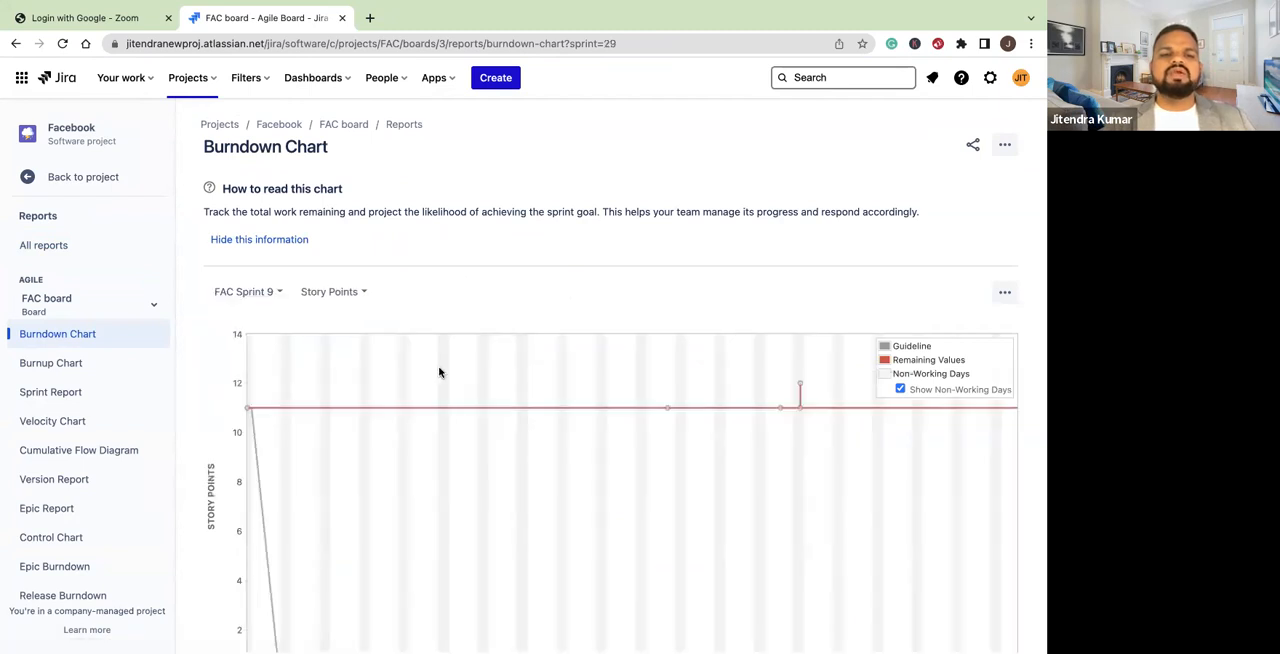
scroll(476, 490, "down", 3)
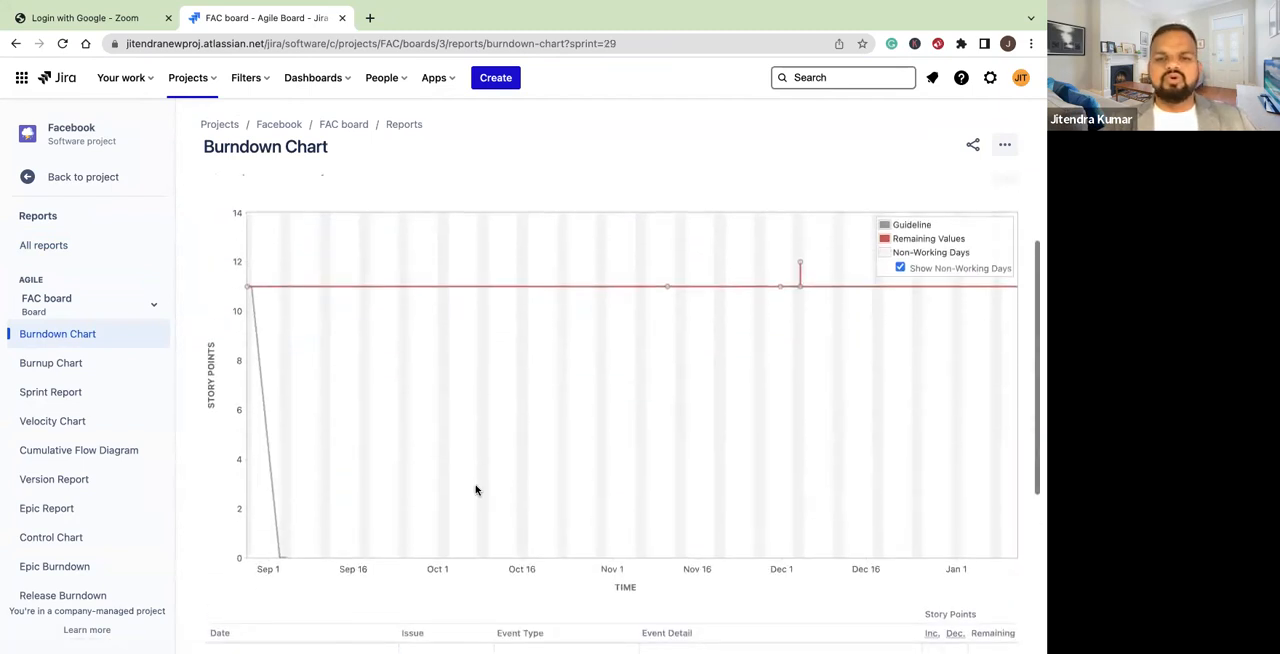
Leave the Burndown Chart report and open the Facebook project's list of issues
scroll(476, 490, "up", 3)
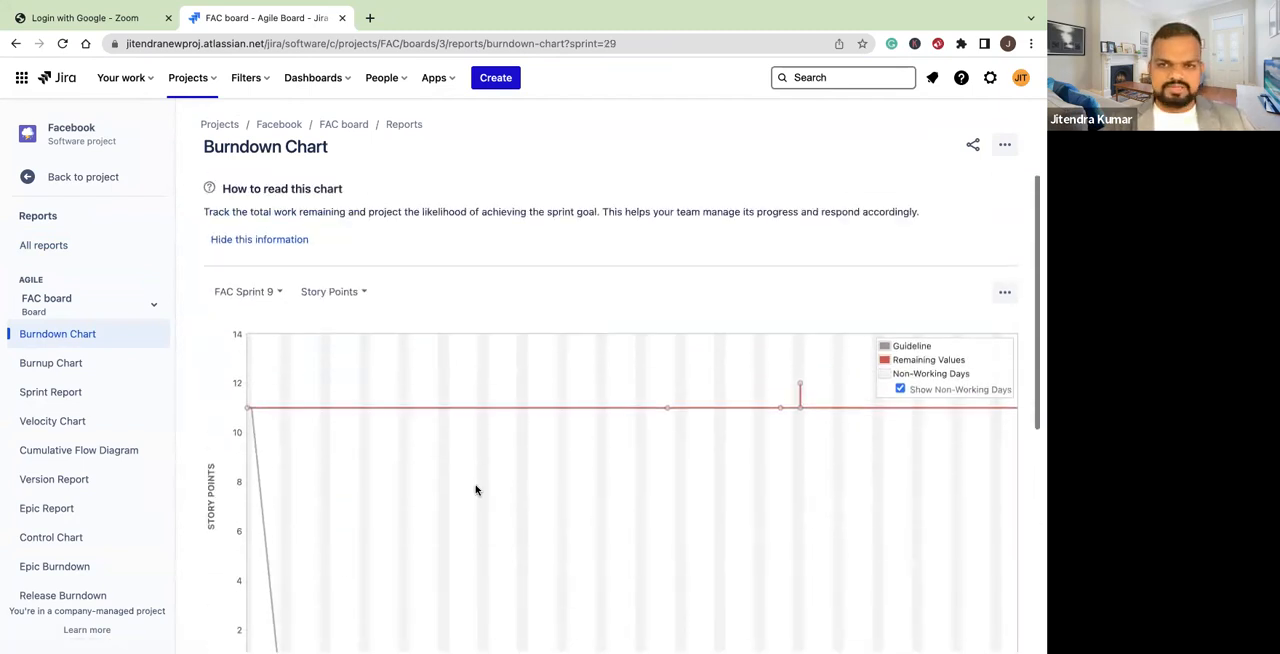
left_click(30, 176)
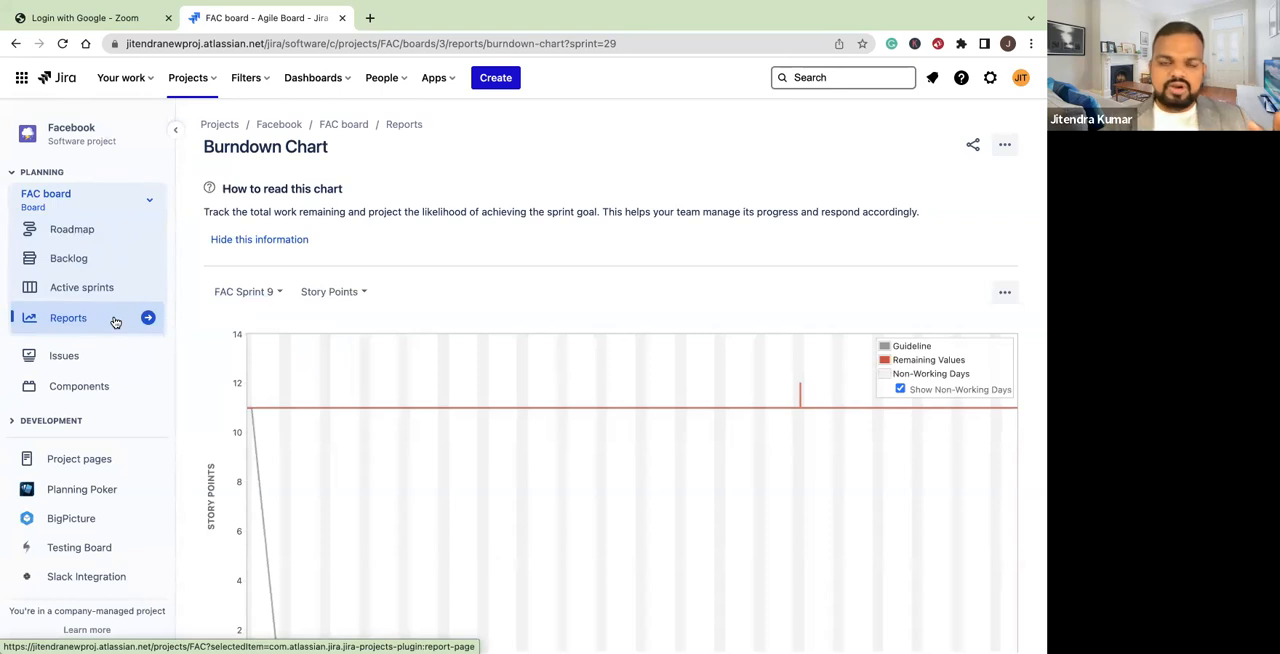
left_click(70, 358)
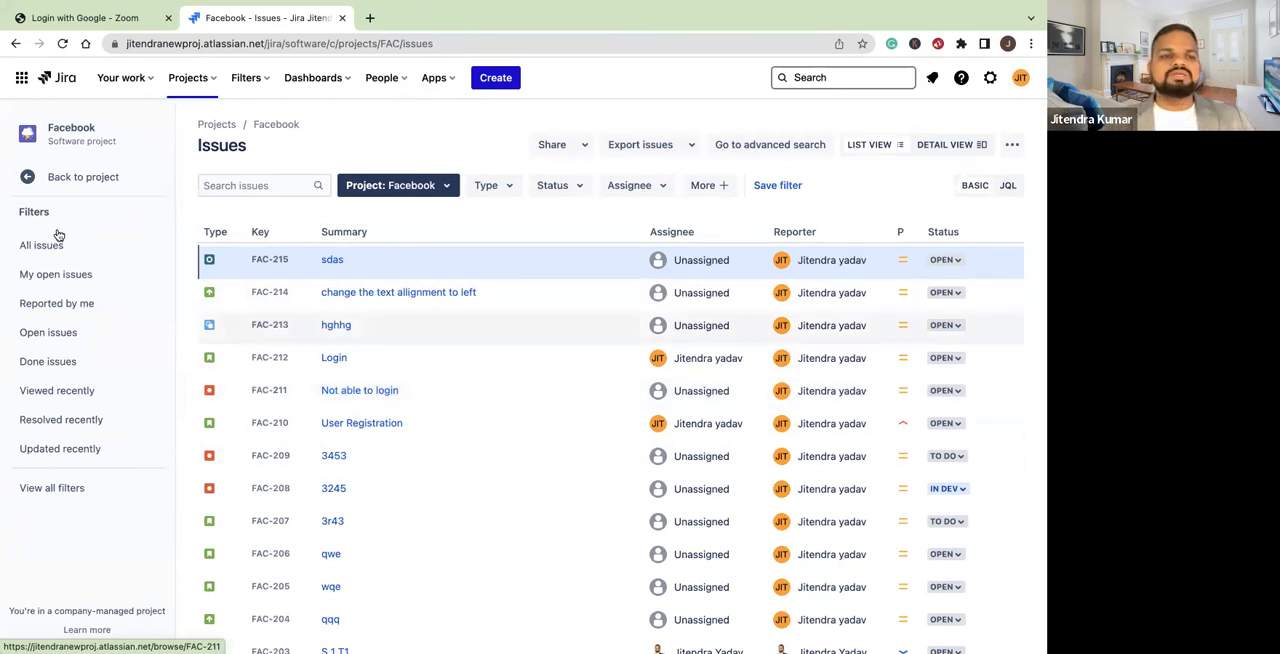
Return from the issue list to the FAC board's backlog and look through the issues of FAC Sprint 8
left_click(27, 178)
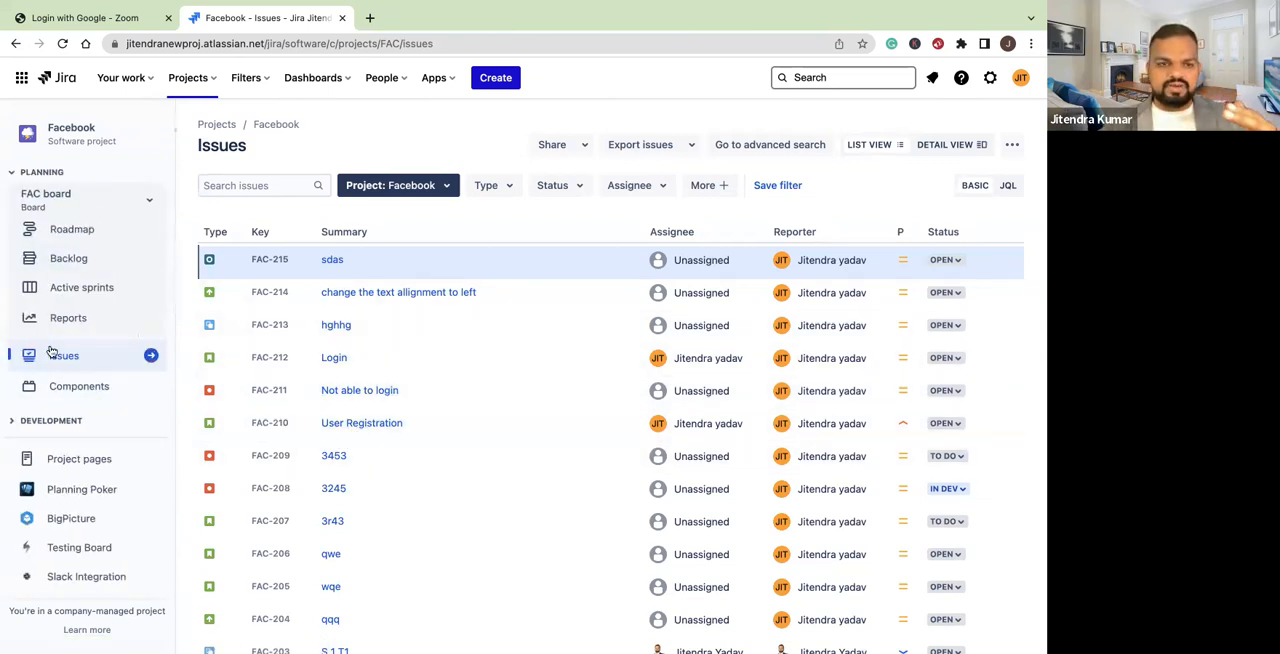
left_click(70, 259)
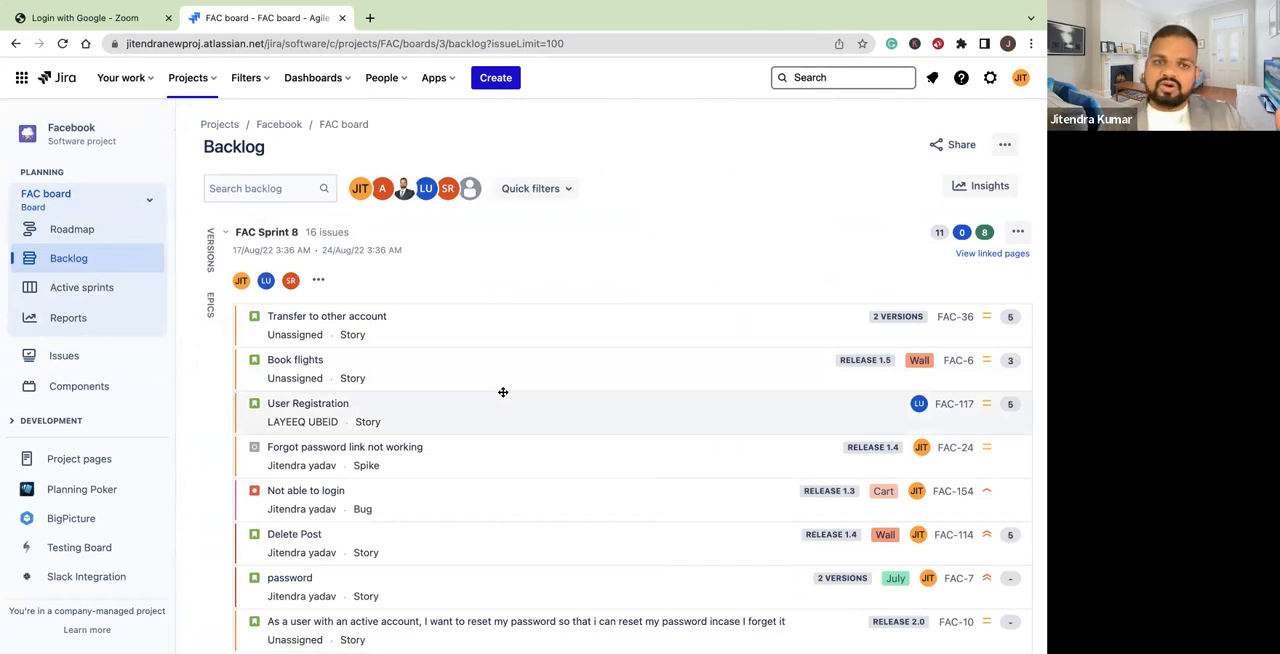
scroll(503, 392, "down", 3)
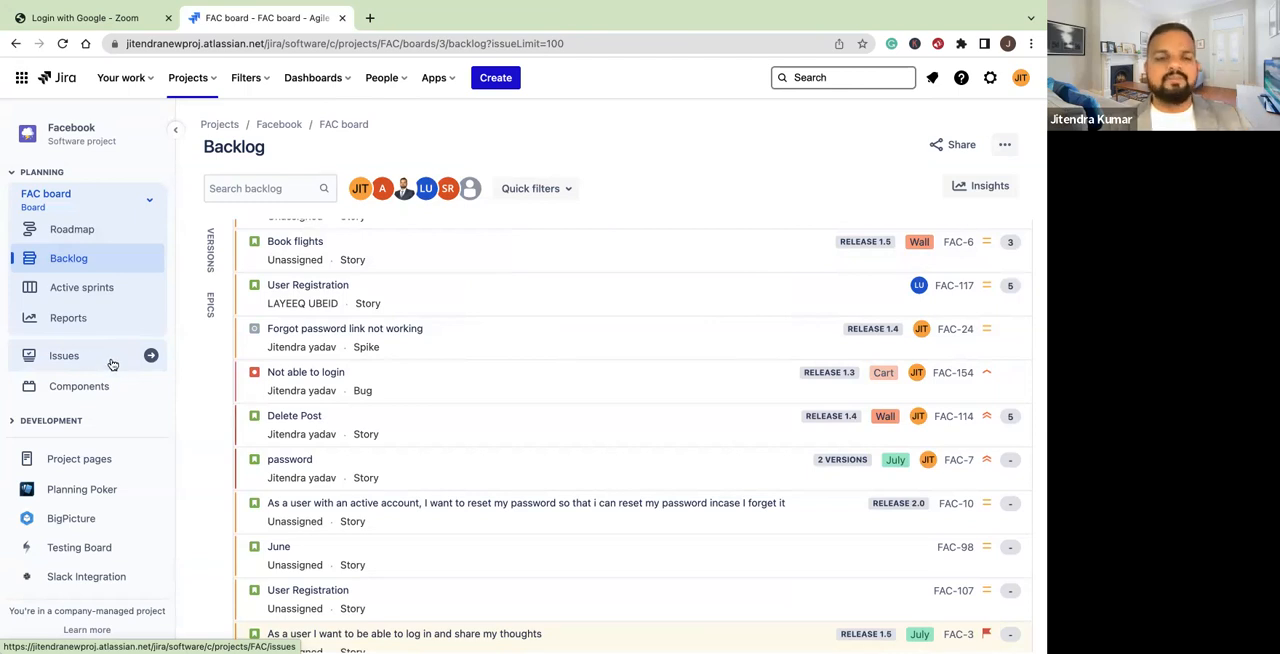
scroll(380, 331, "up", 3)
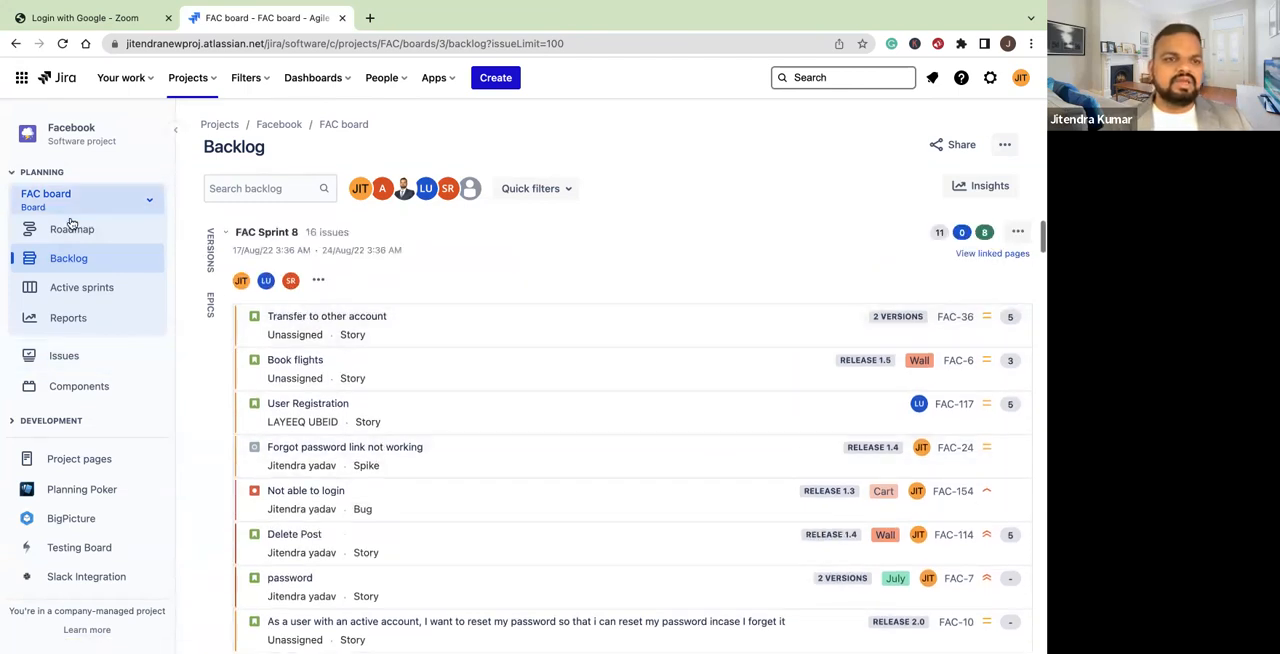
View the Facebook project's components and backlog, and open the list of all projects
left_click(85, 388)
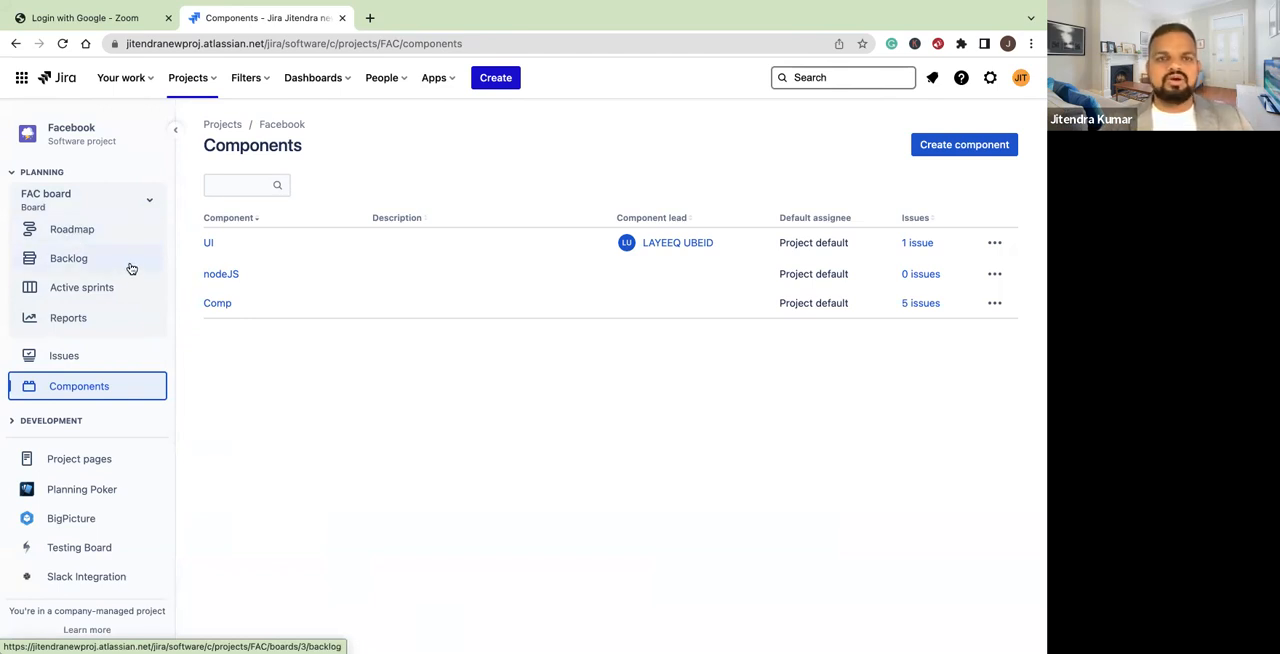
left_click(89, 258)
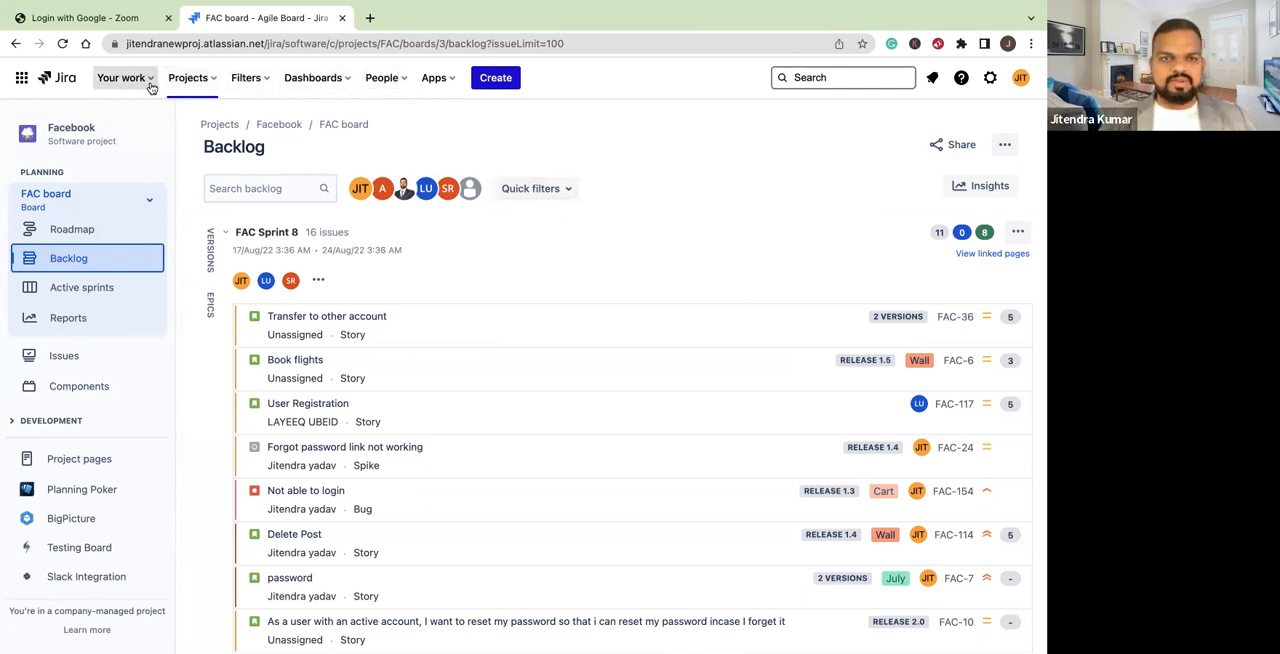
left_click(214, 84)
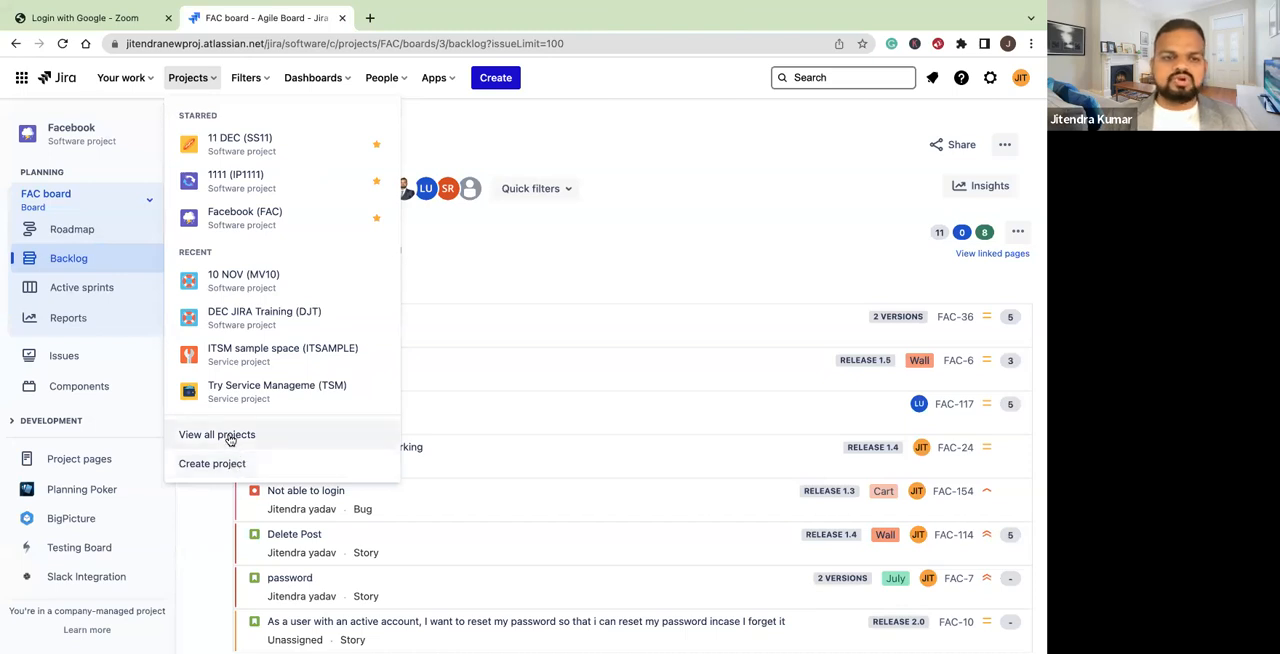
left_click(196, 434)
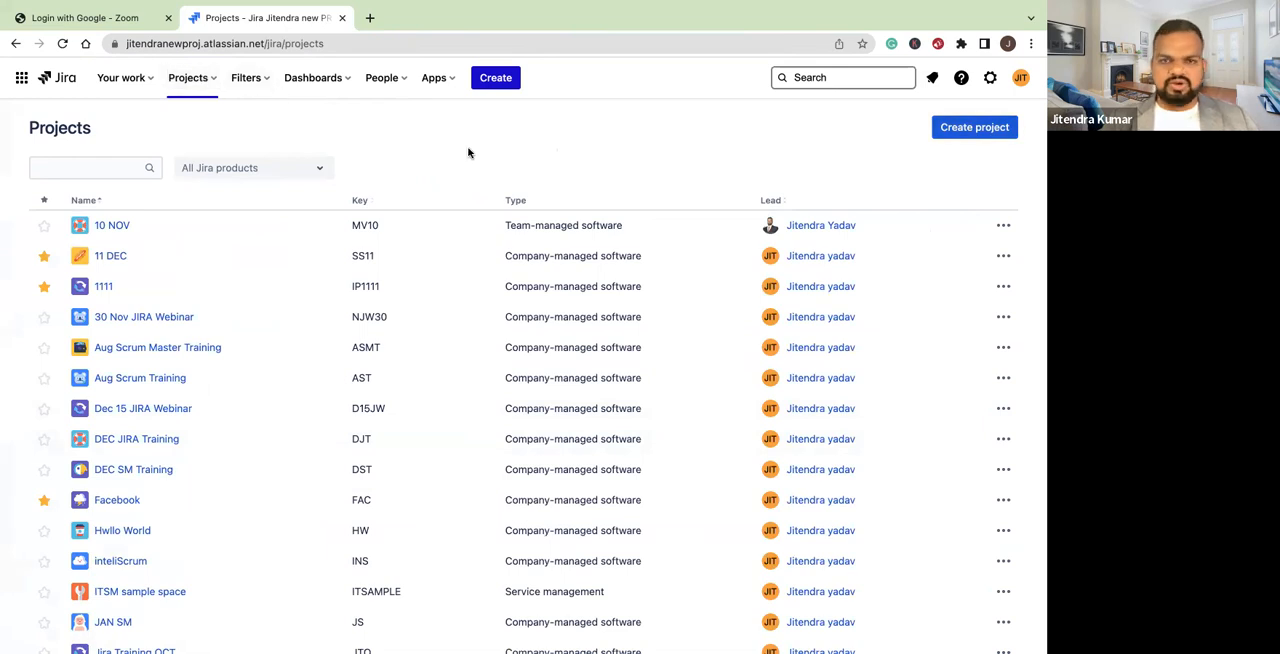
Start creating a new project and look through the available template categories and products
left_click(209, 83)
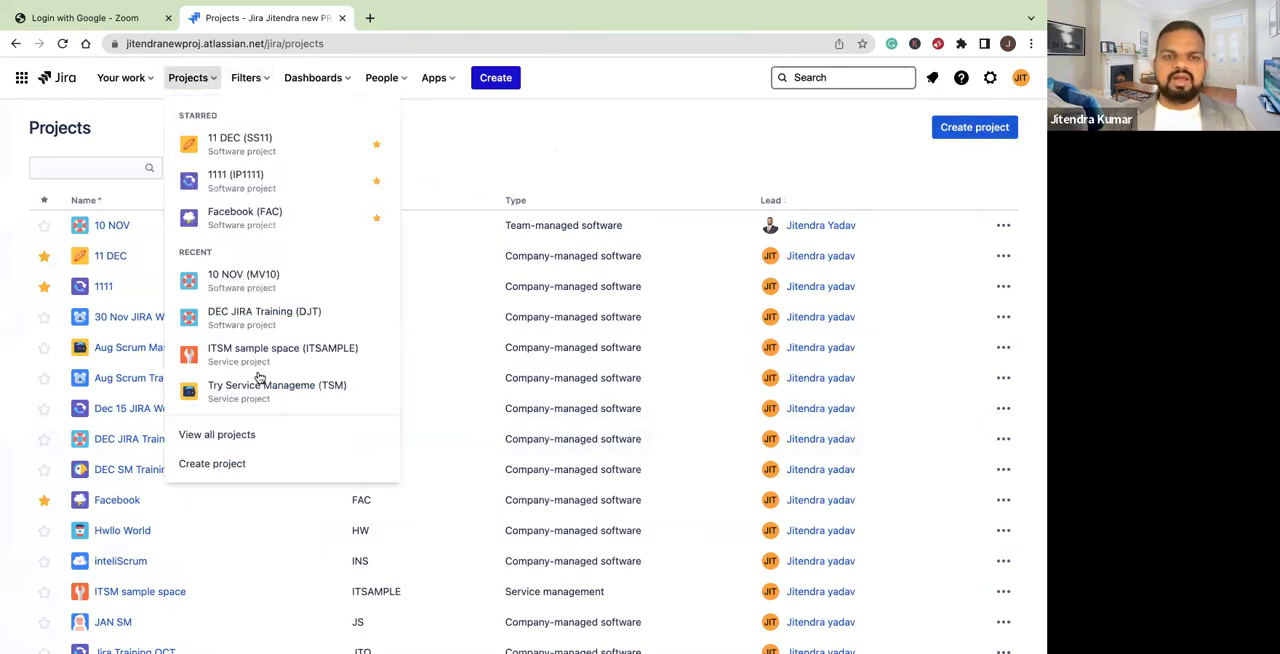
left_click(214, 465)
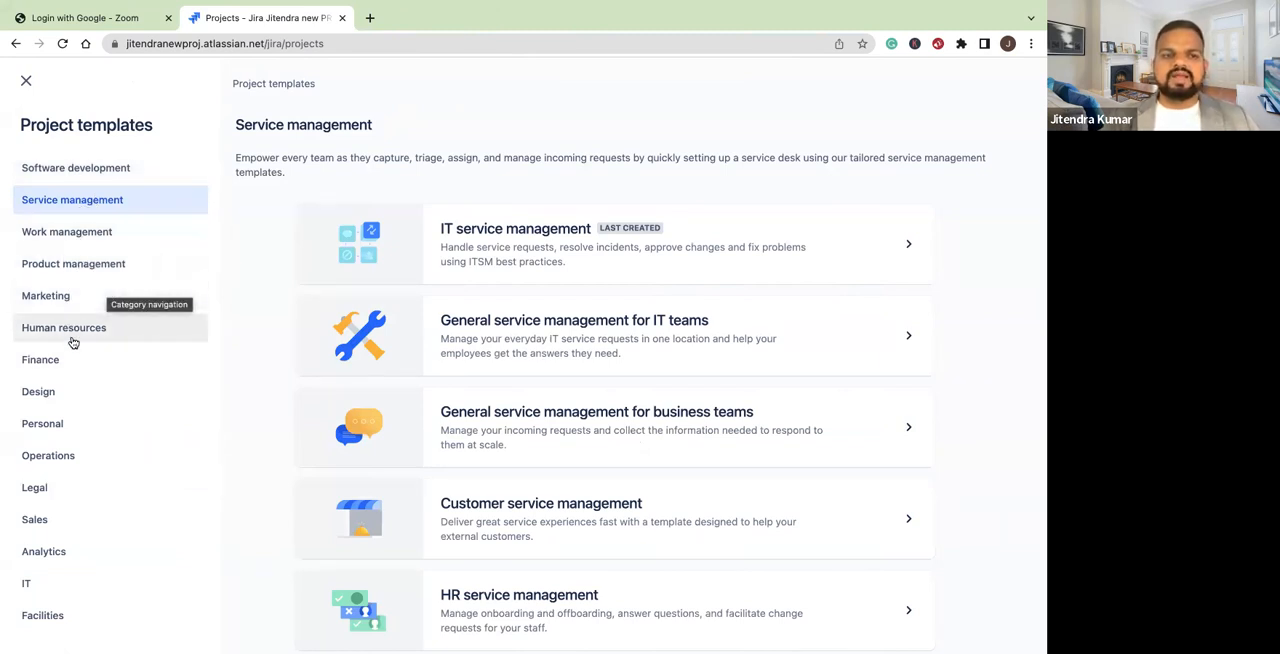
scroll(68, 408, "down", 1)
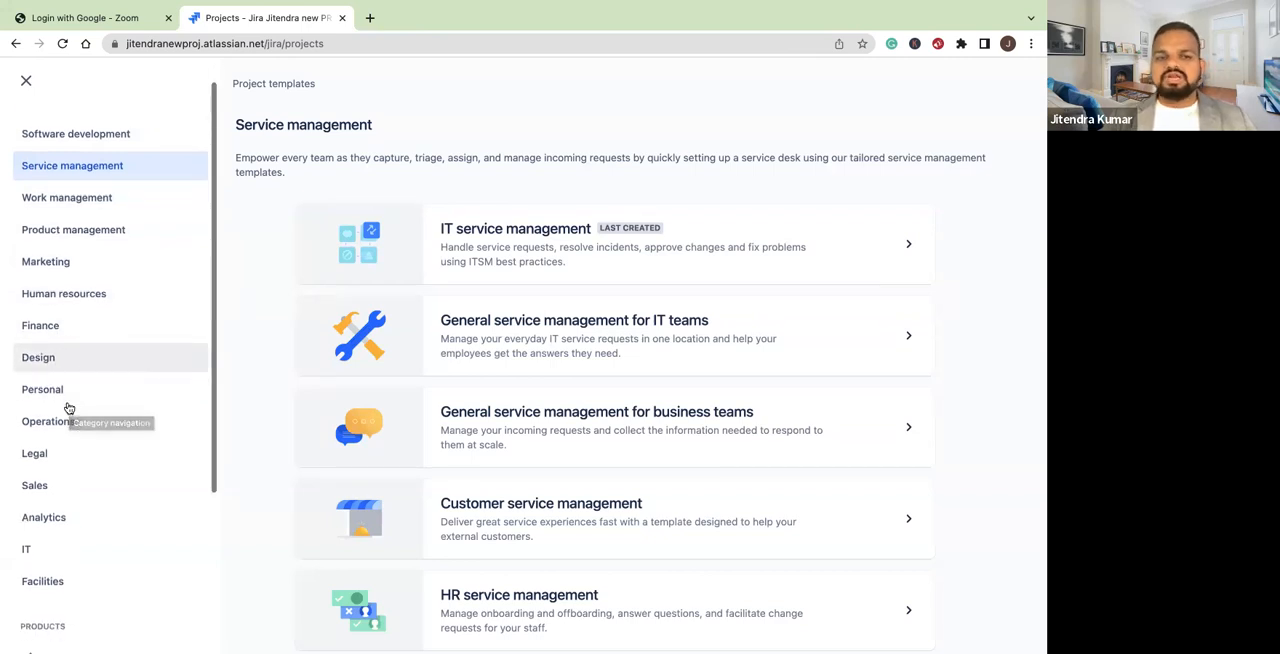
scroll(68, 408, "down", 3)
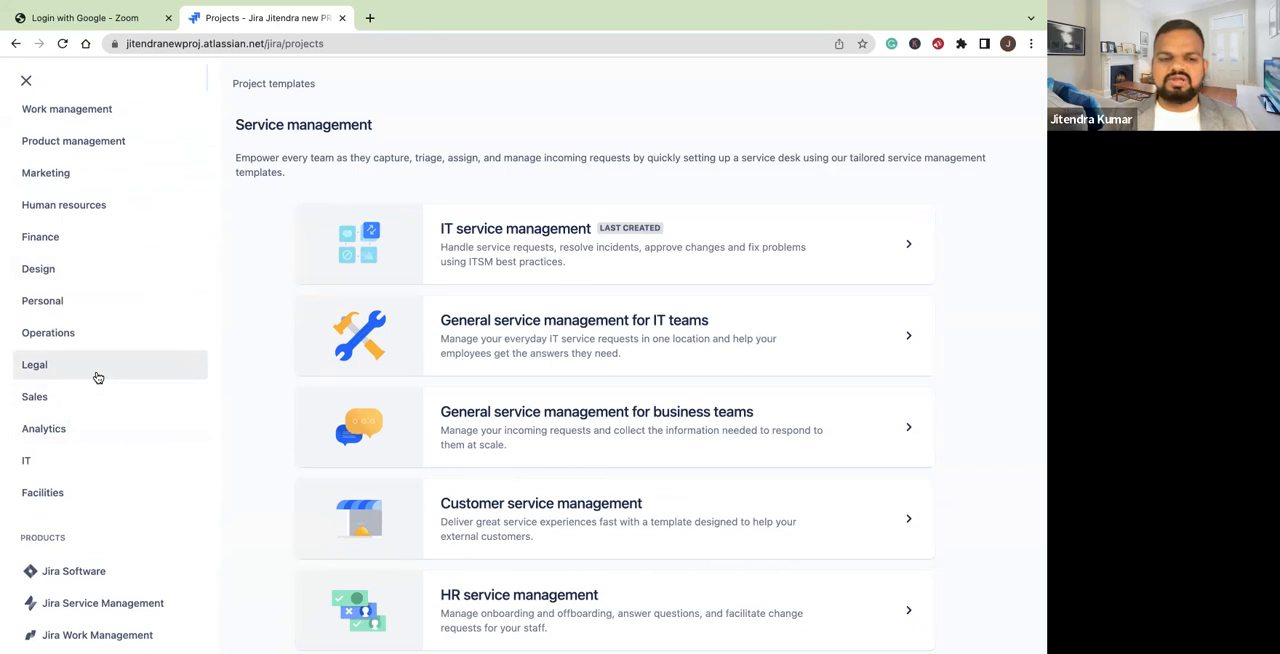
scroll(98, 377, "down", 2)
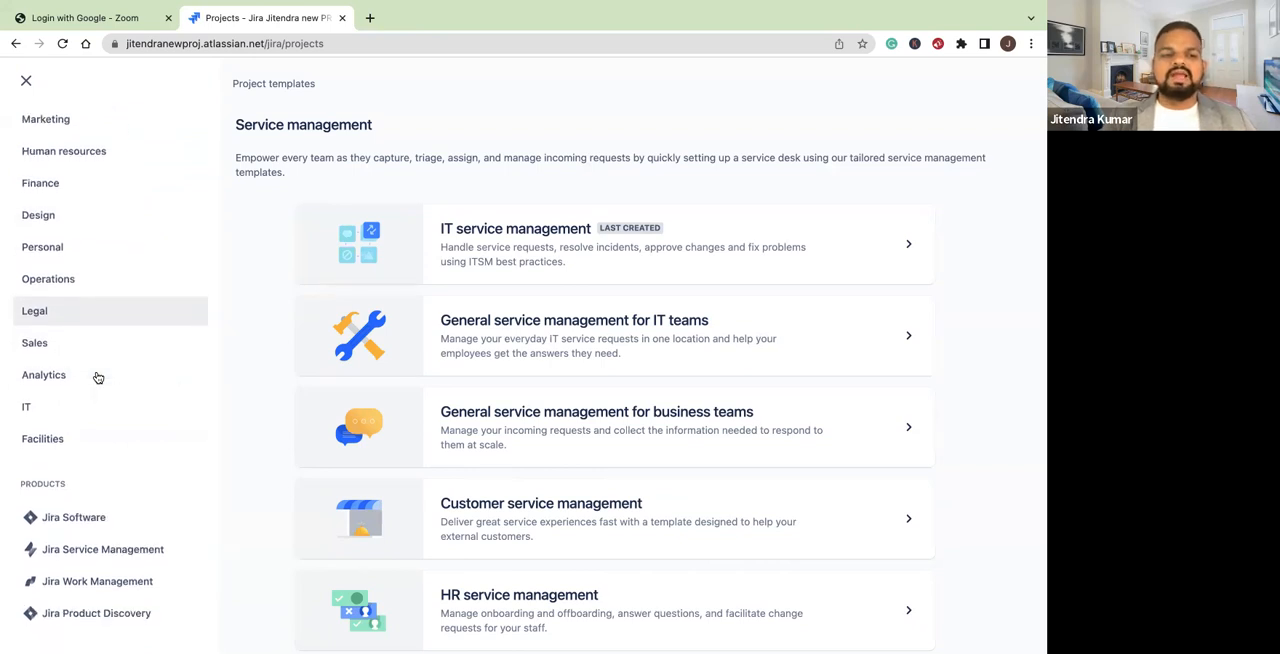
scroll(98, 377, "up", 5)
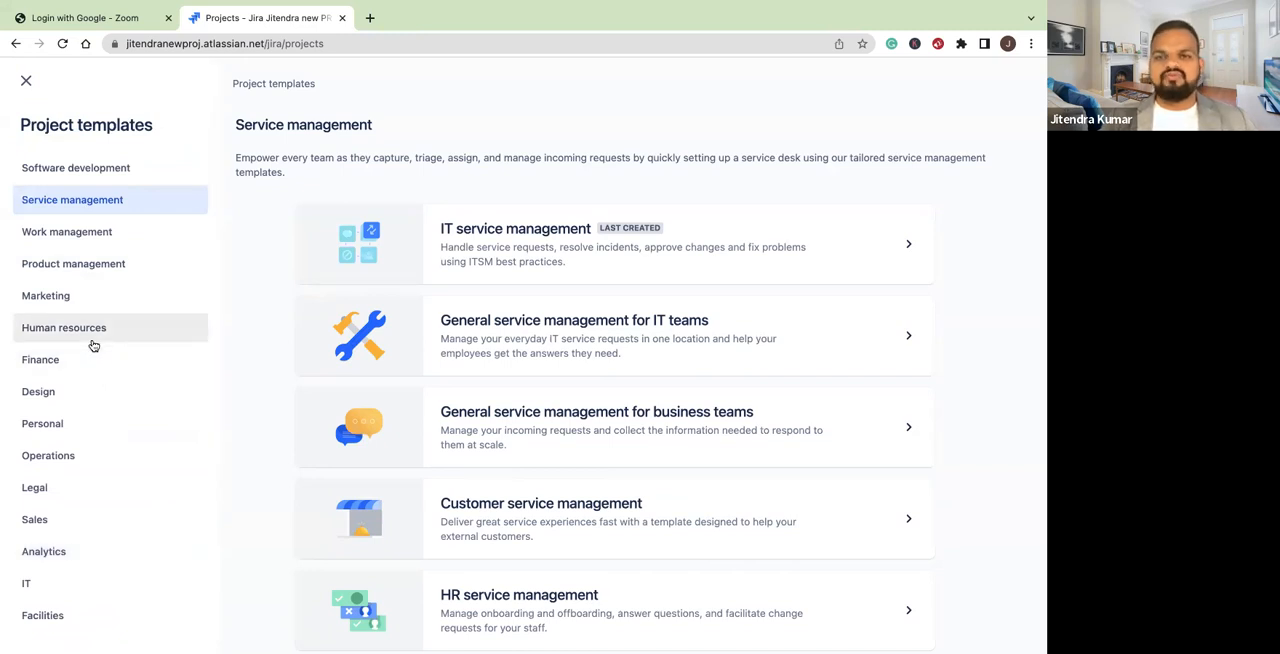
Choose the Scrum template from the Software development category for the new project
left_click(76, 172)
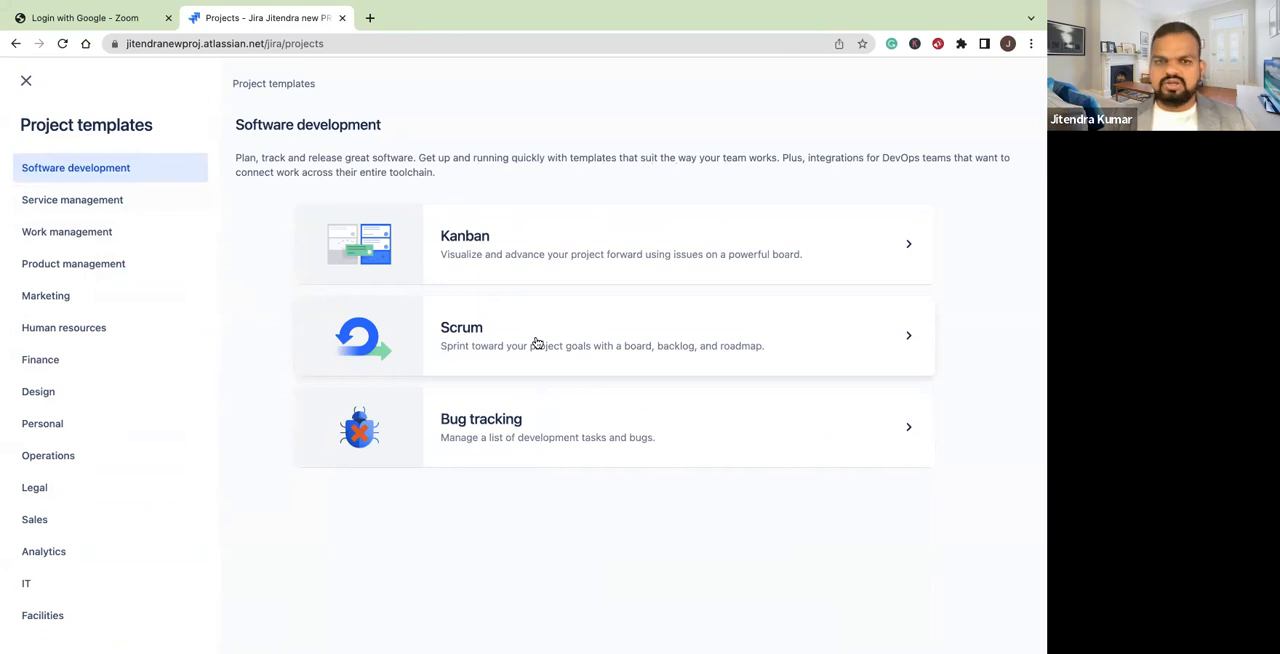
left_click(904, 340)
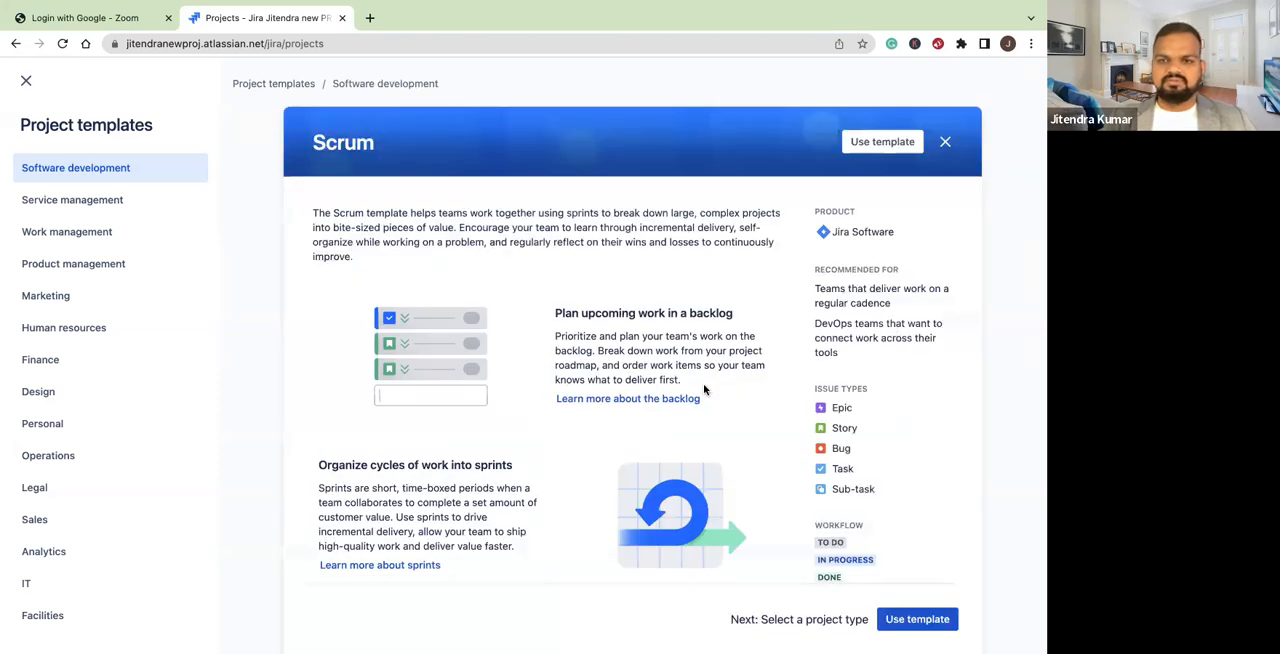
scroll(703, 383, "down", 3)
left_click(917, 602)
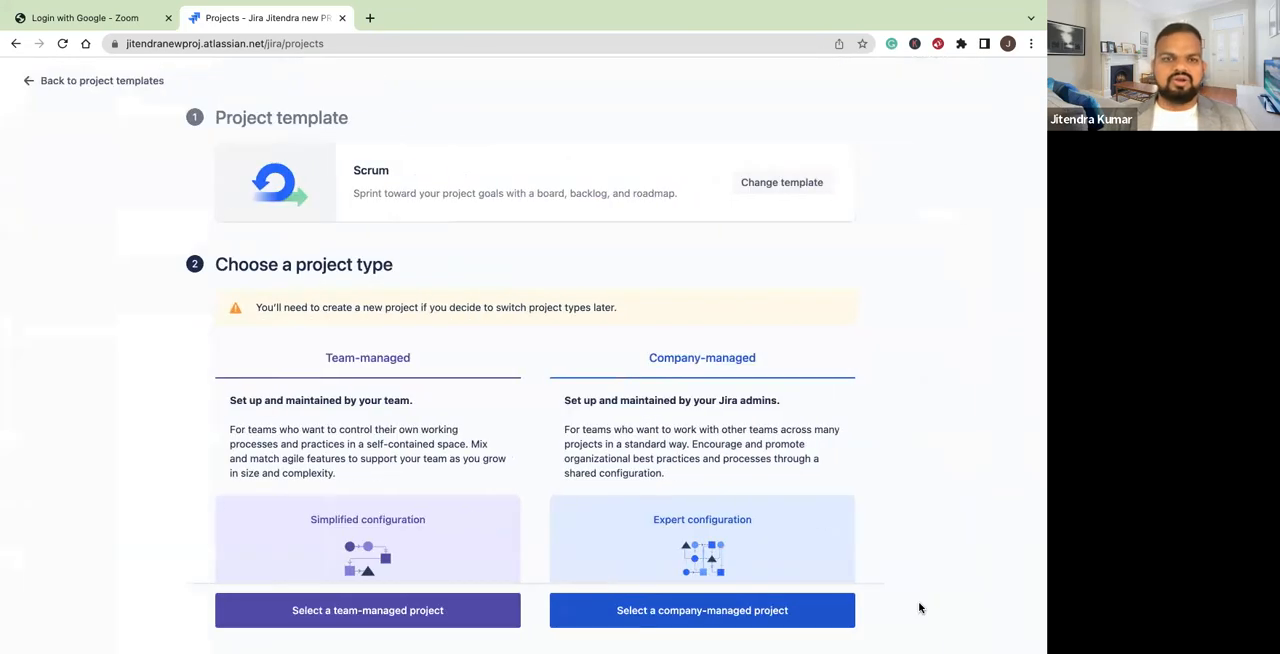
Compare the descriptions and configuration features of the team-managed and company-managed project types
scroll(530, 481, "down", 2)
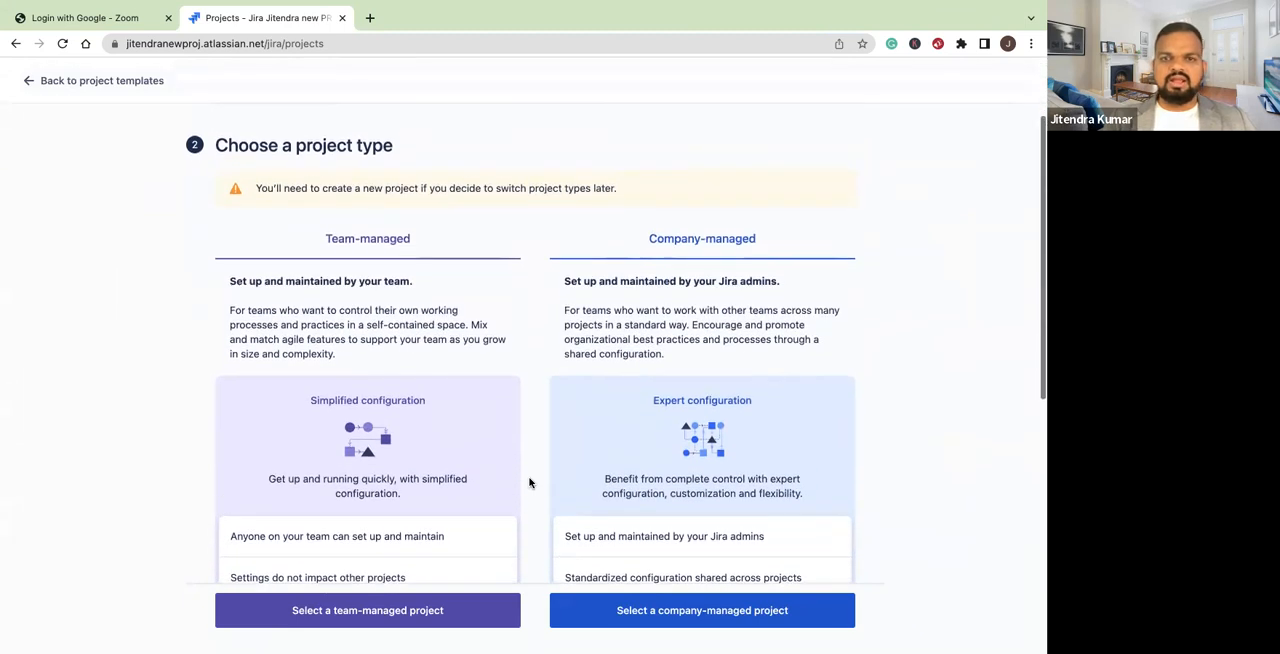
scroll(530, 481, "up", 2)
scroll(584, 372, "down", 2)
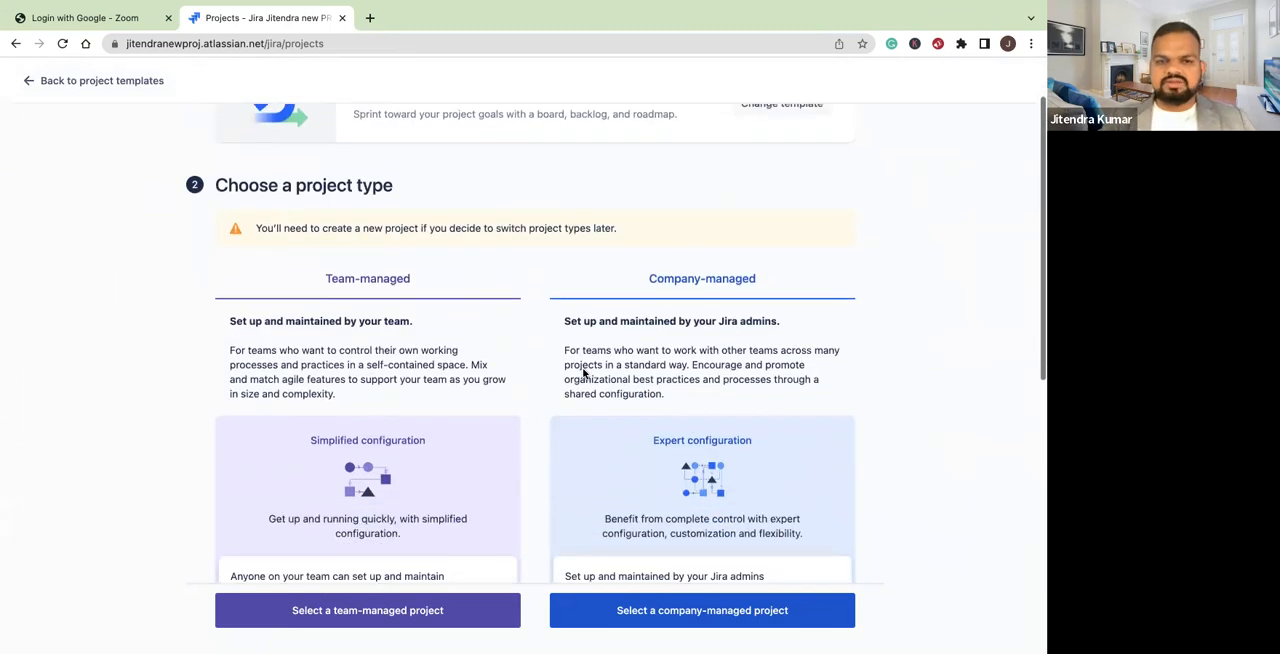
scroll(584, 372, "up", 1)
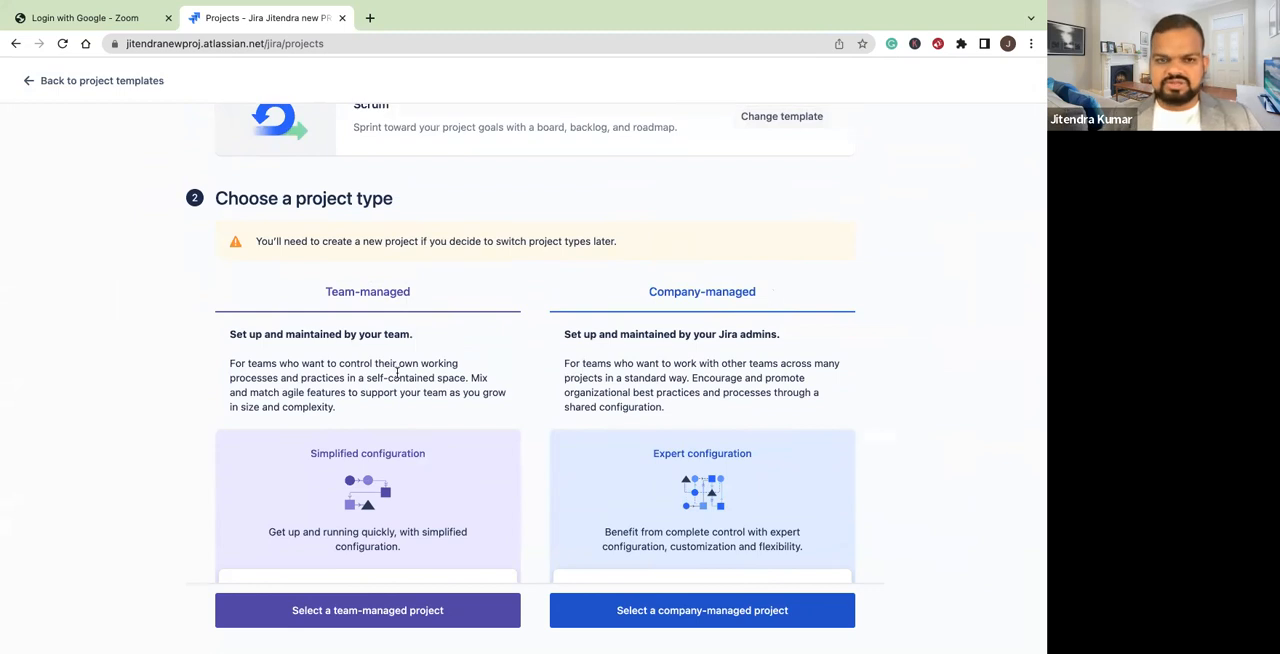
scroll(412, 515, "down", 2)
scroll(412, 515, "down", 1)
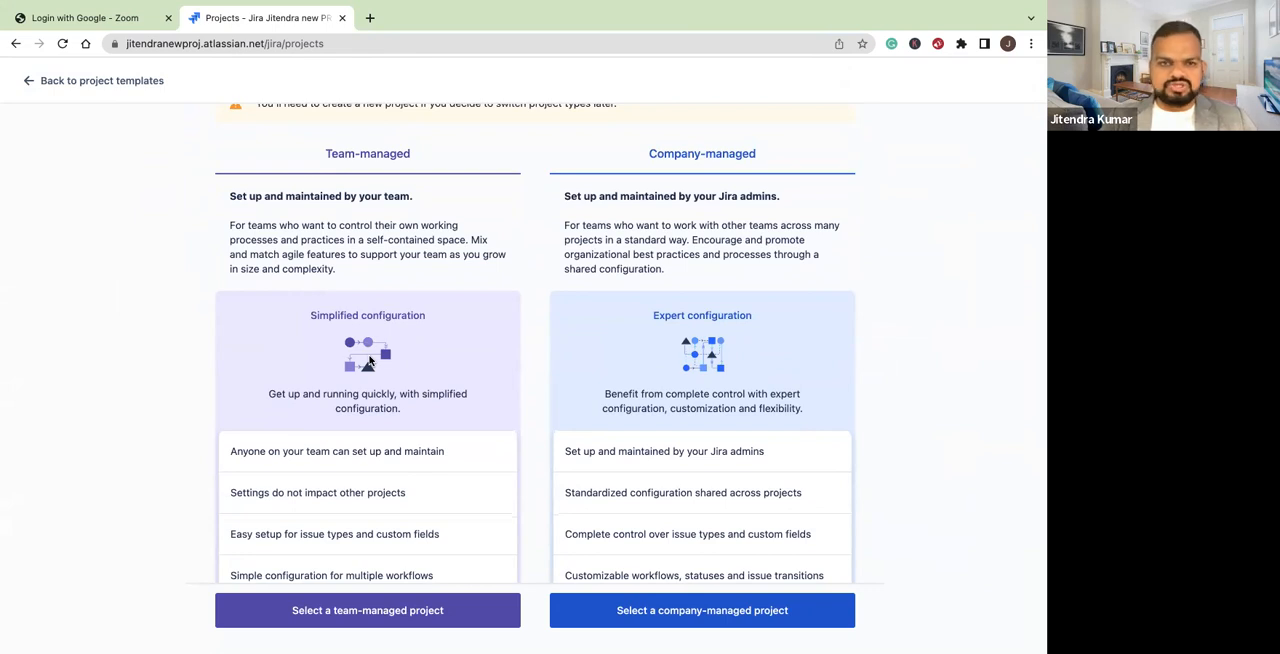
scroll(369, 360, "up", 1)
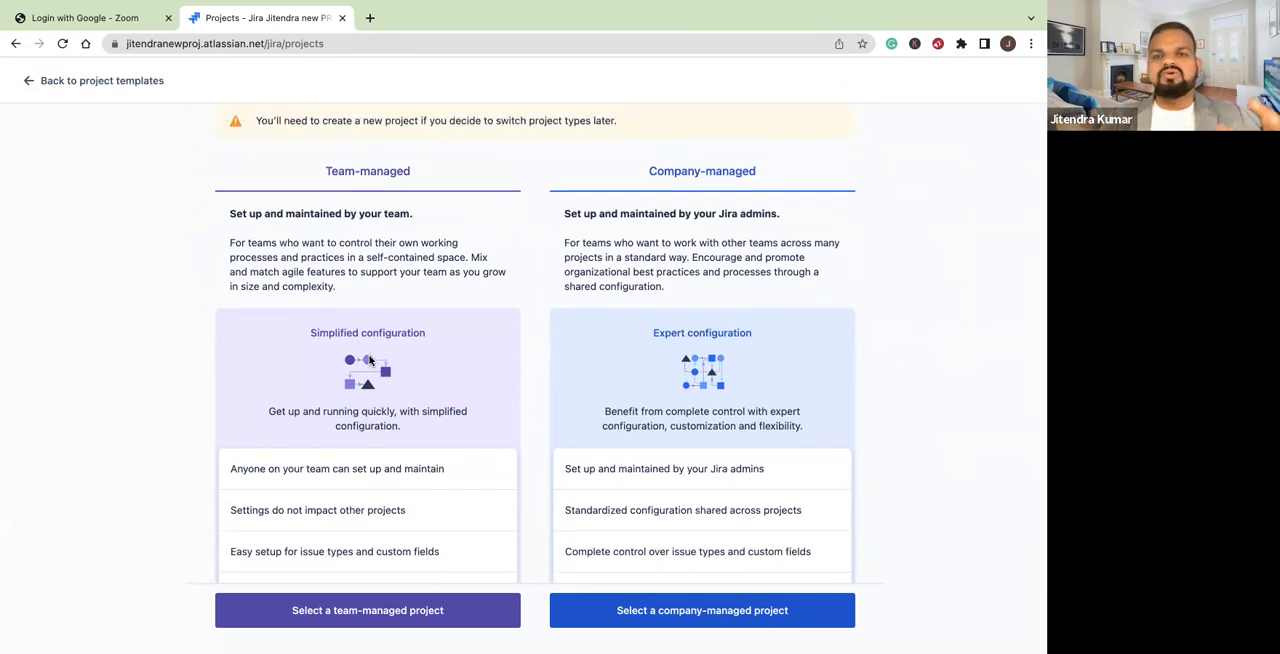
scroll(735, 412, "down", 1)
scroll(735, 412, "up", 4)
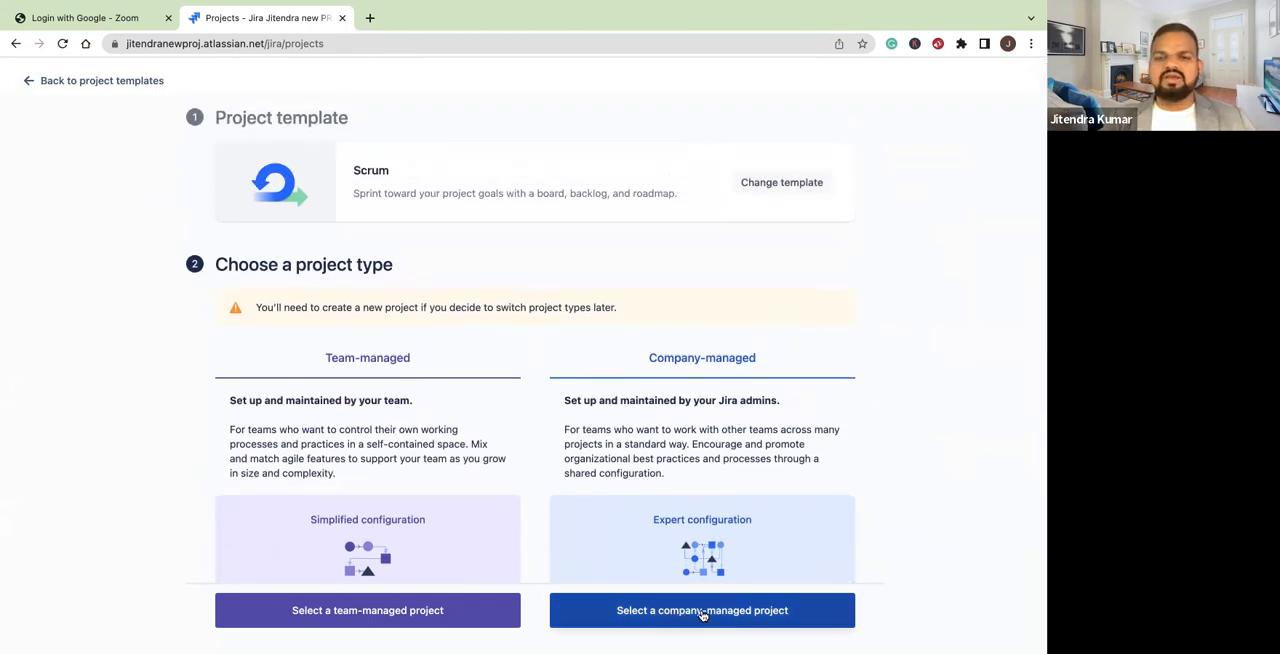
Select the company-managed project type and name the project "Jan 11 JIRA Demo"
left_click(703, 612)
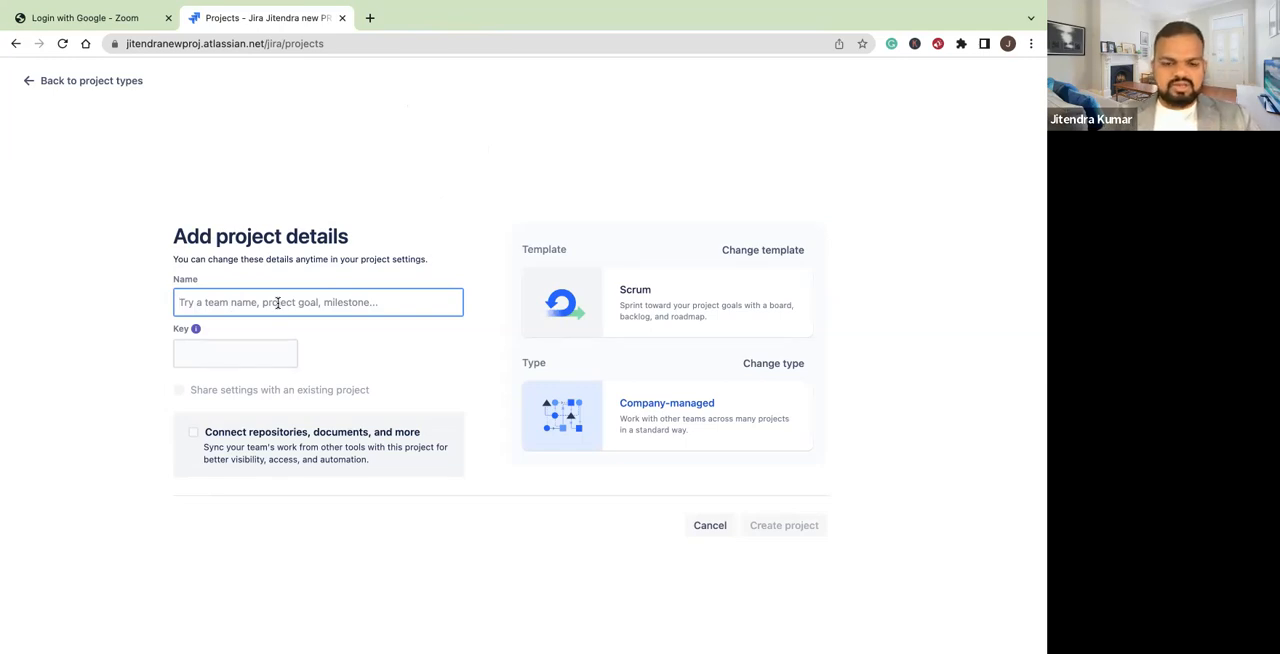
type("Jan 11")
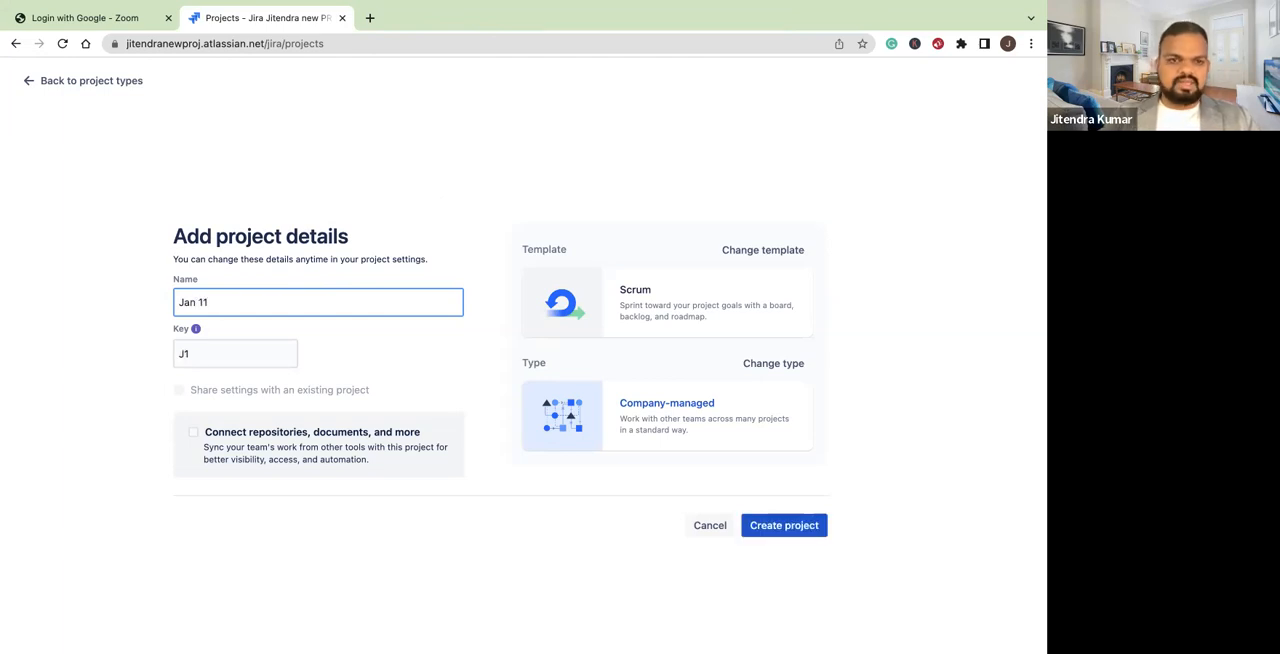
type(" JI")
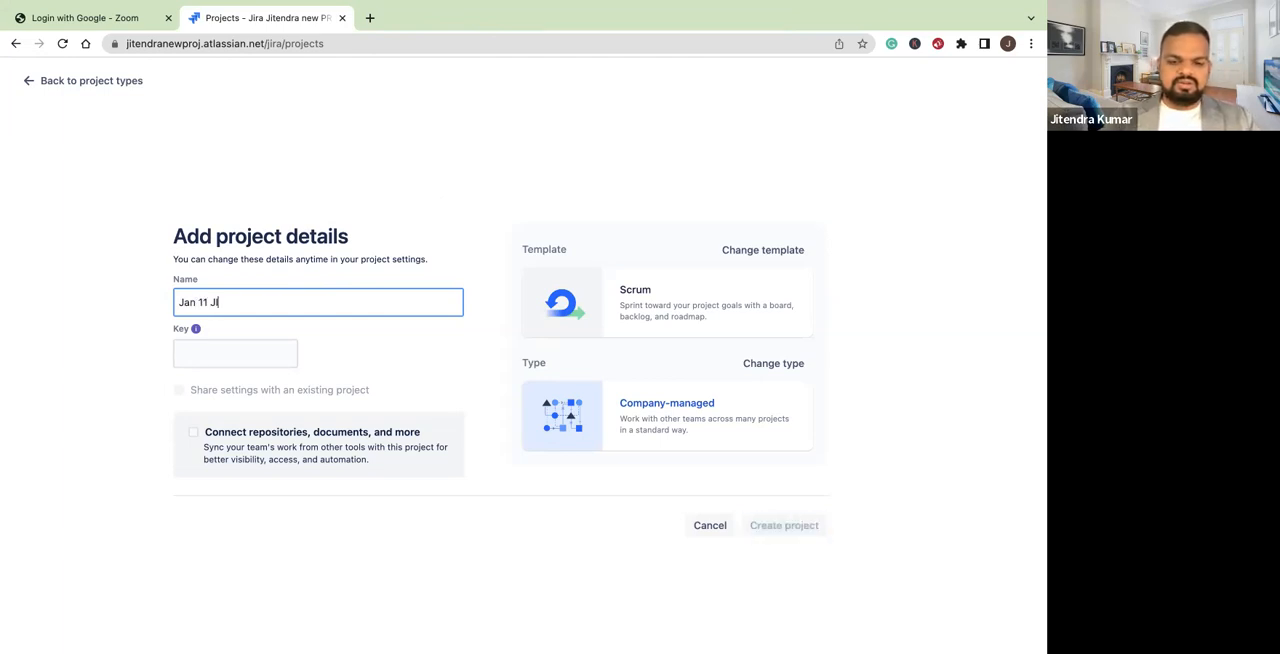
type("RA Demo")
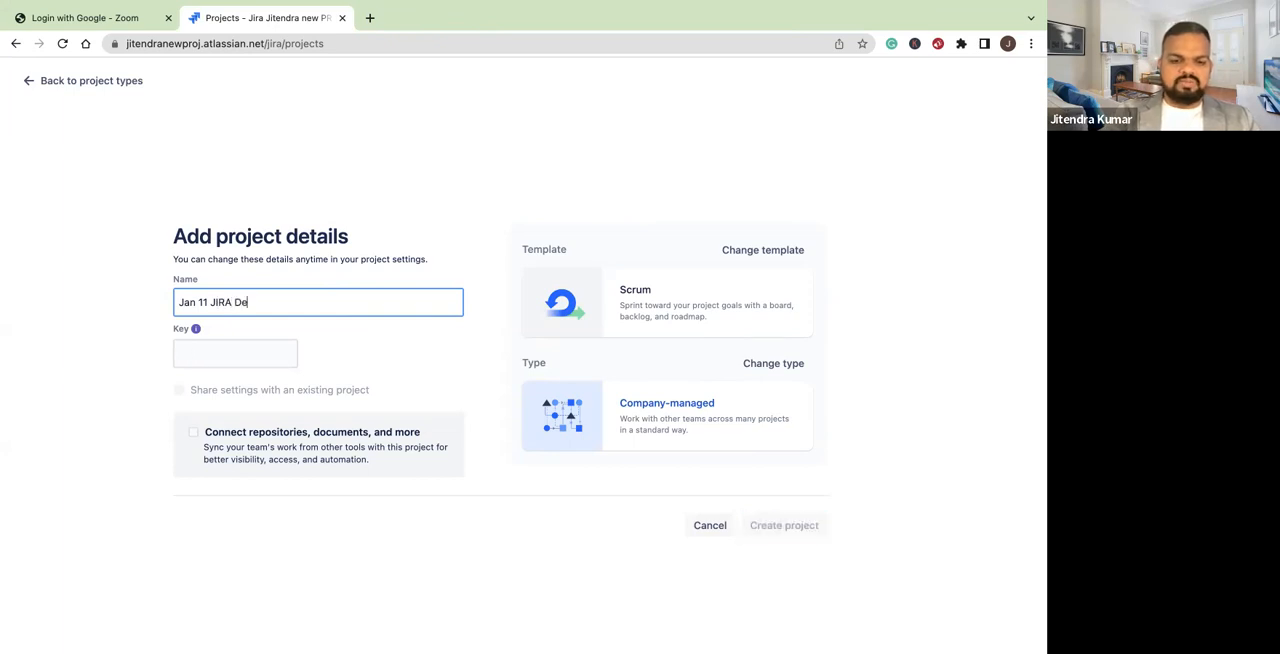
left_click(413, 198)
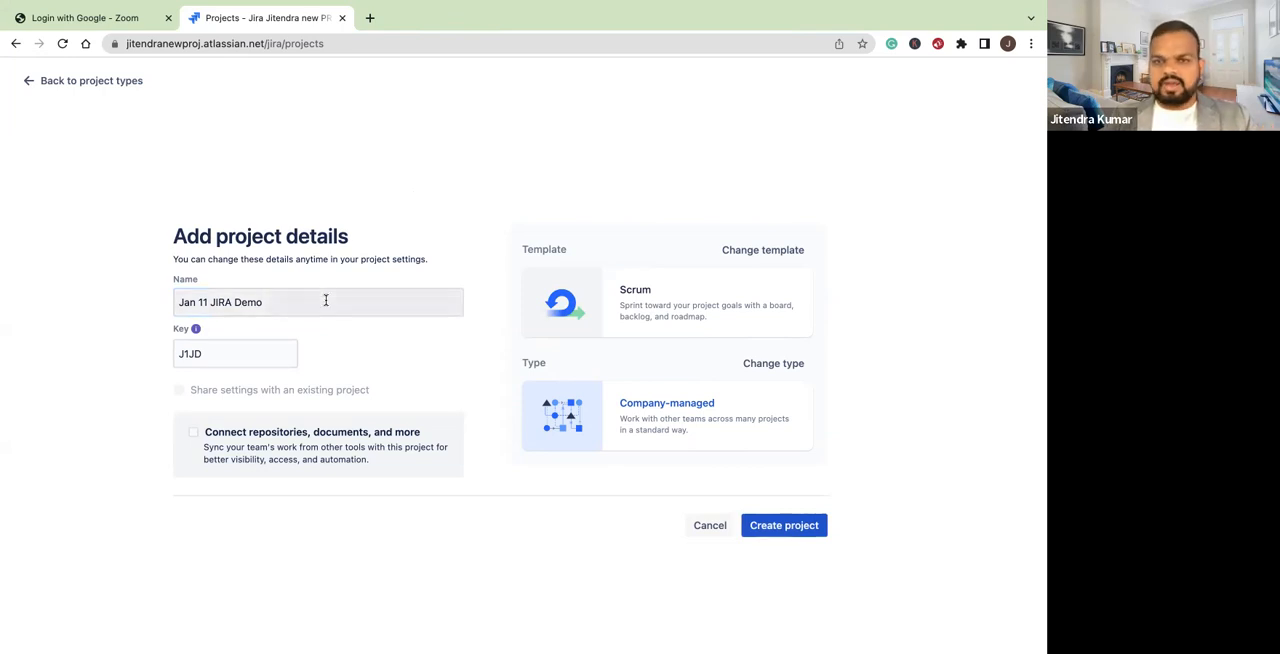
Create the project with the key J1JD and open its board's backlog
left_click(231, 351)
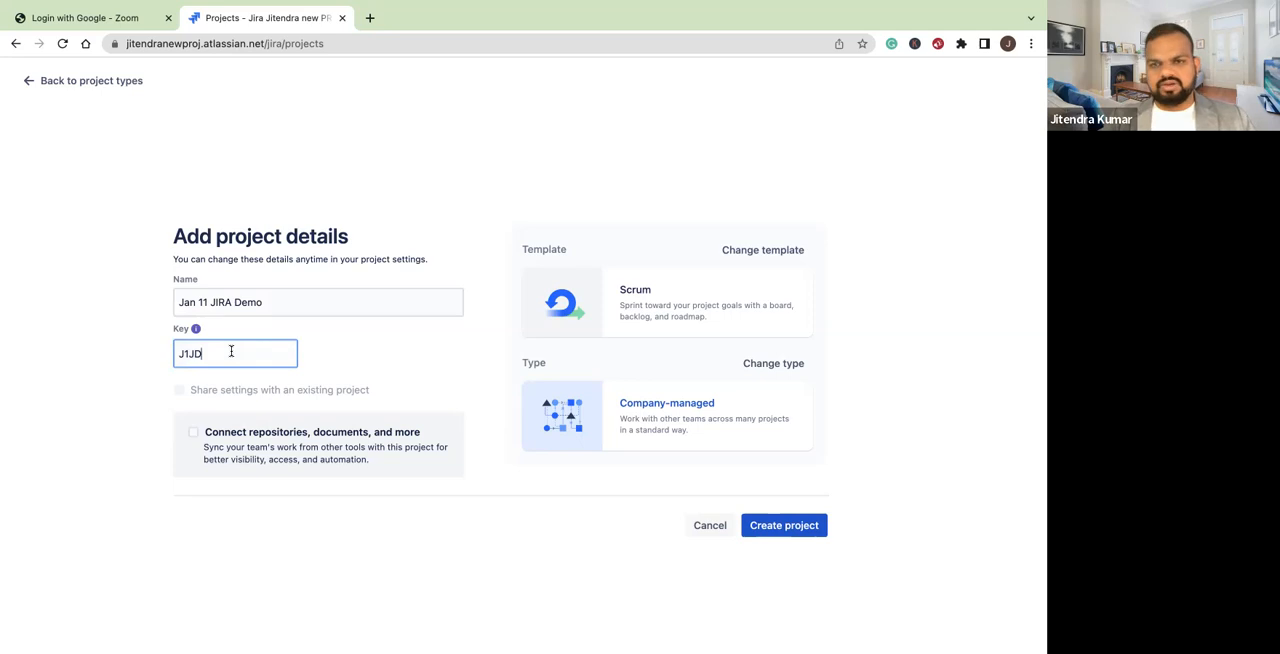
left_click(350, 173)
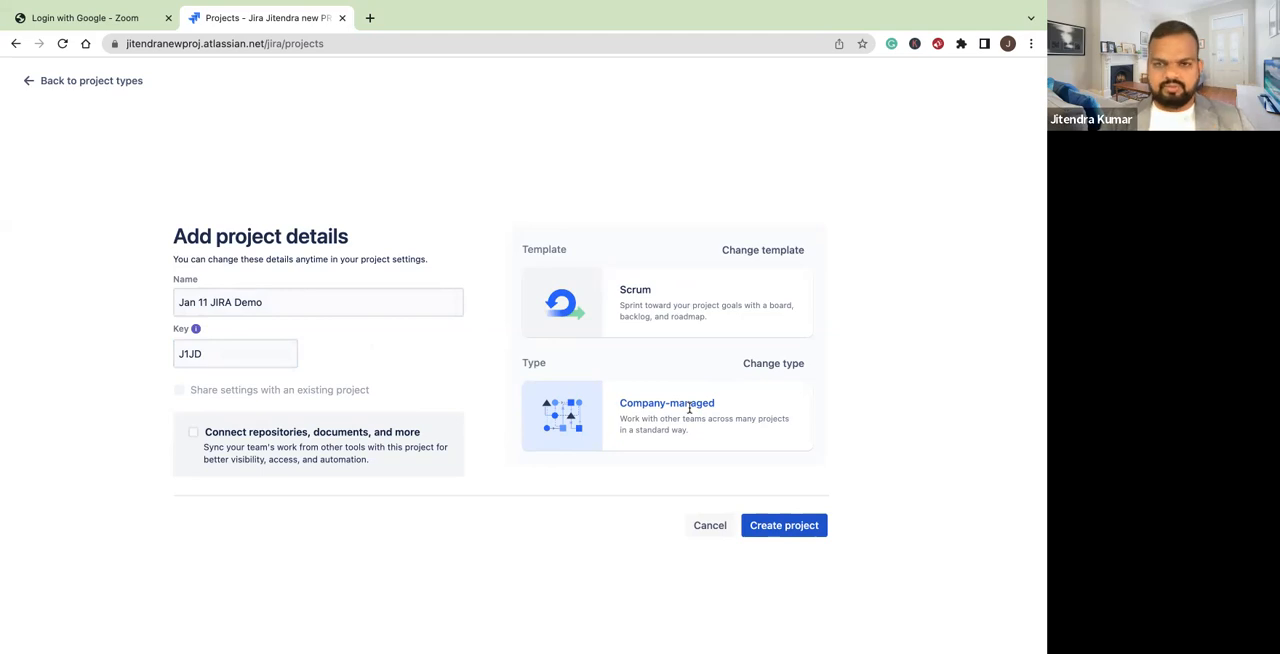
left_click(803, 528)
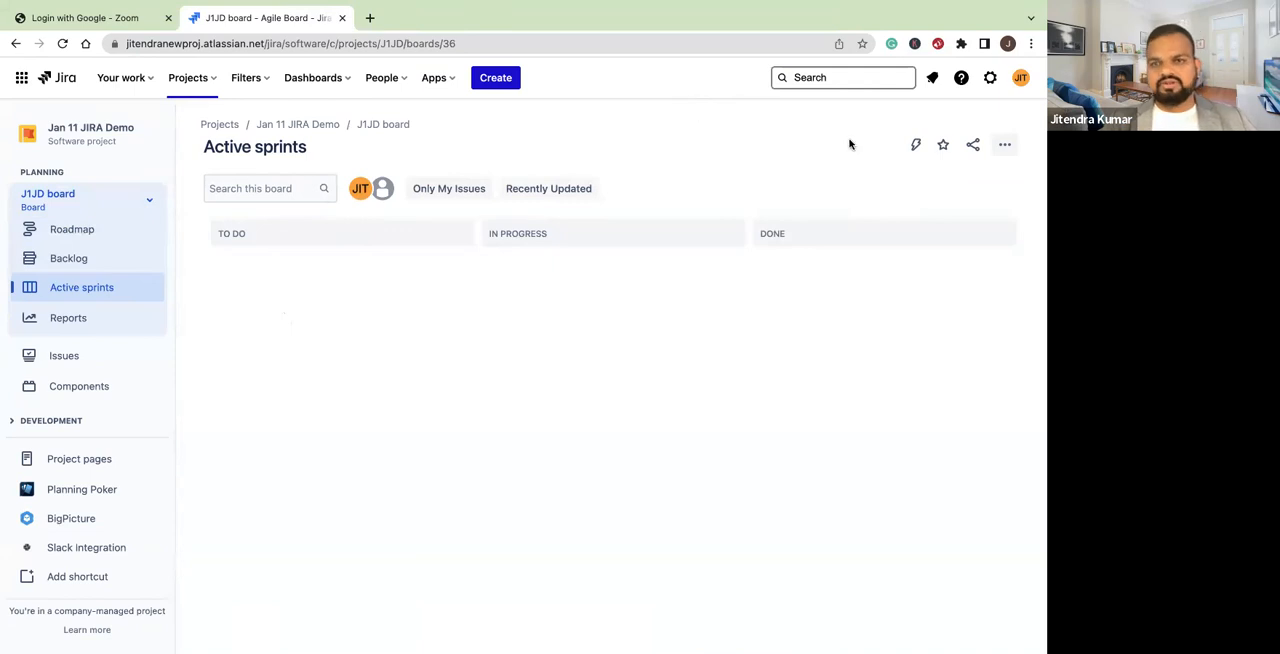
left_click(60, 261)
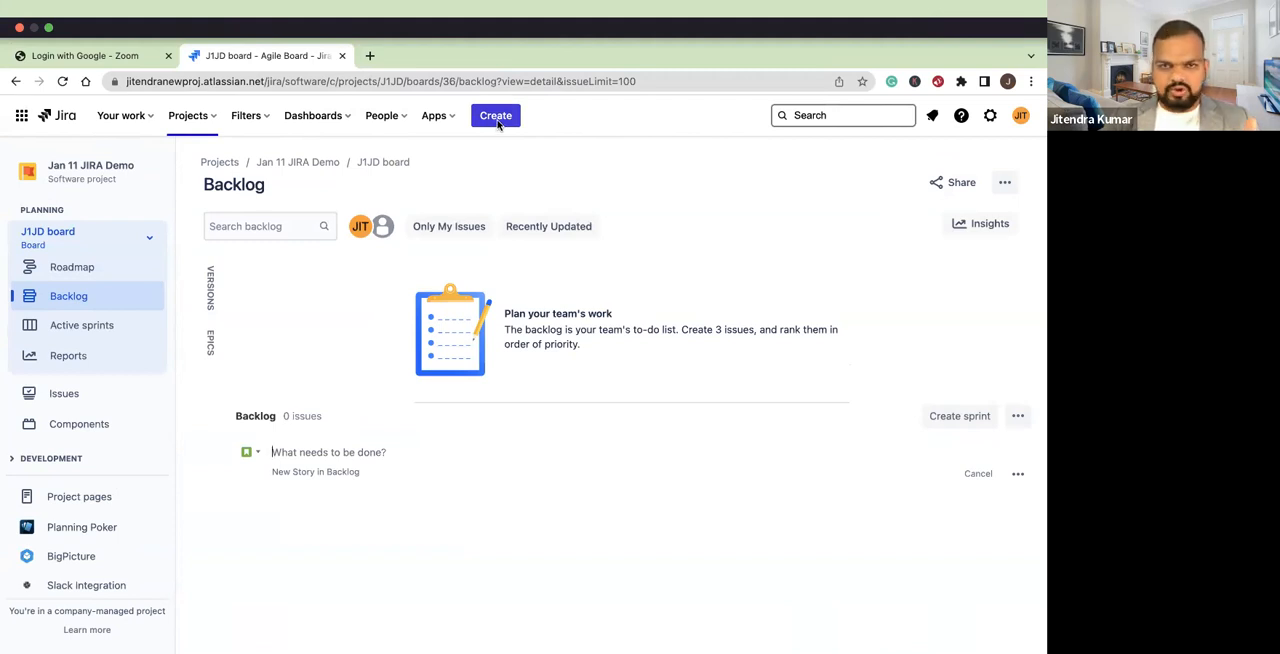
Start a new issue and review the issue types and projects that can be selected for it
left_click(497, 117)
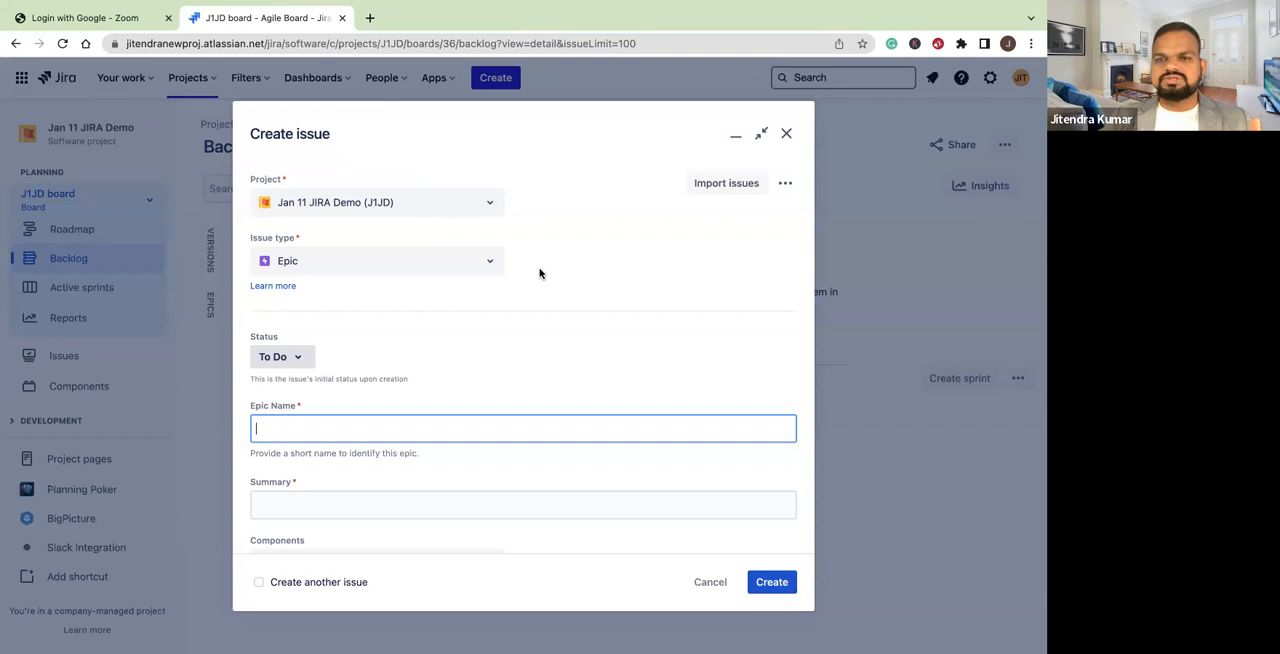
left_click(485, 264)
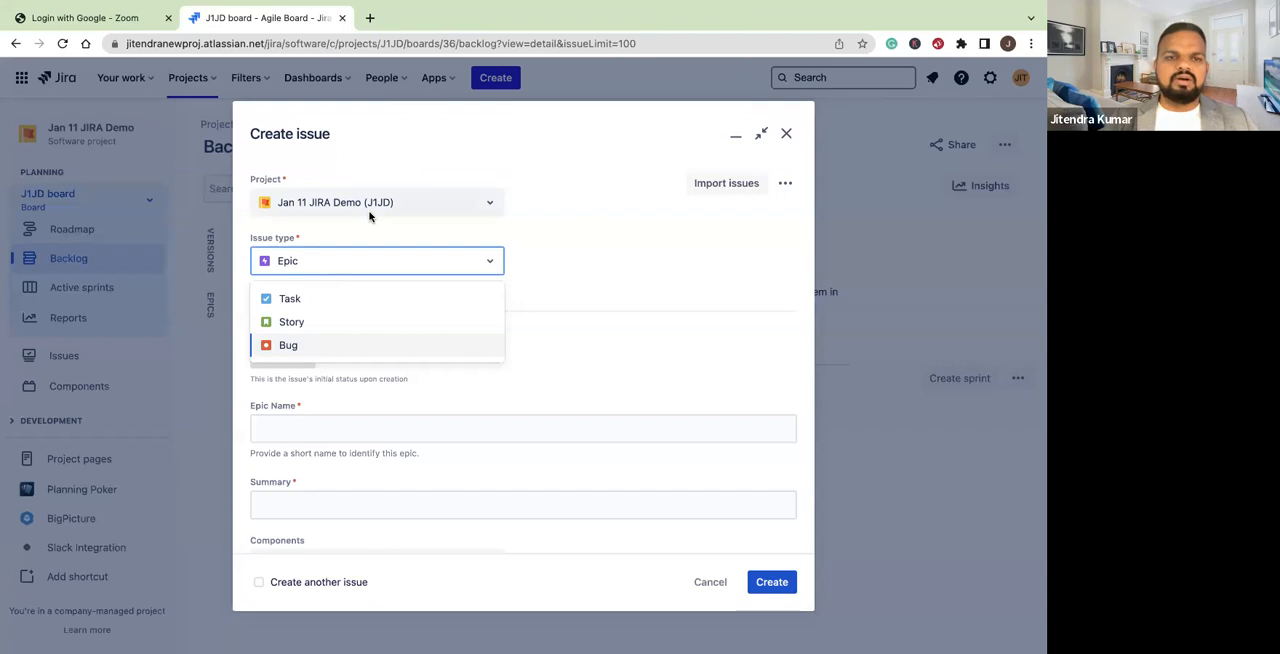
left_click(492, 204)
scroll(431, 357, "down", 5)
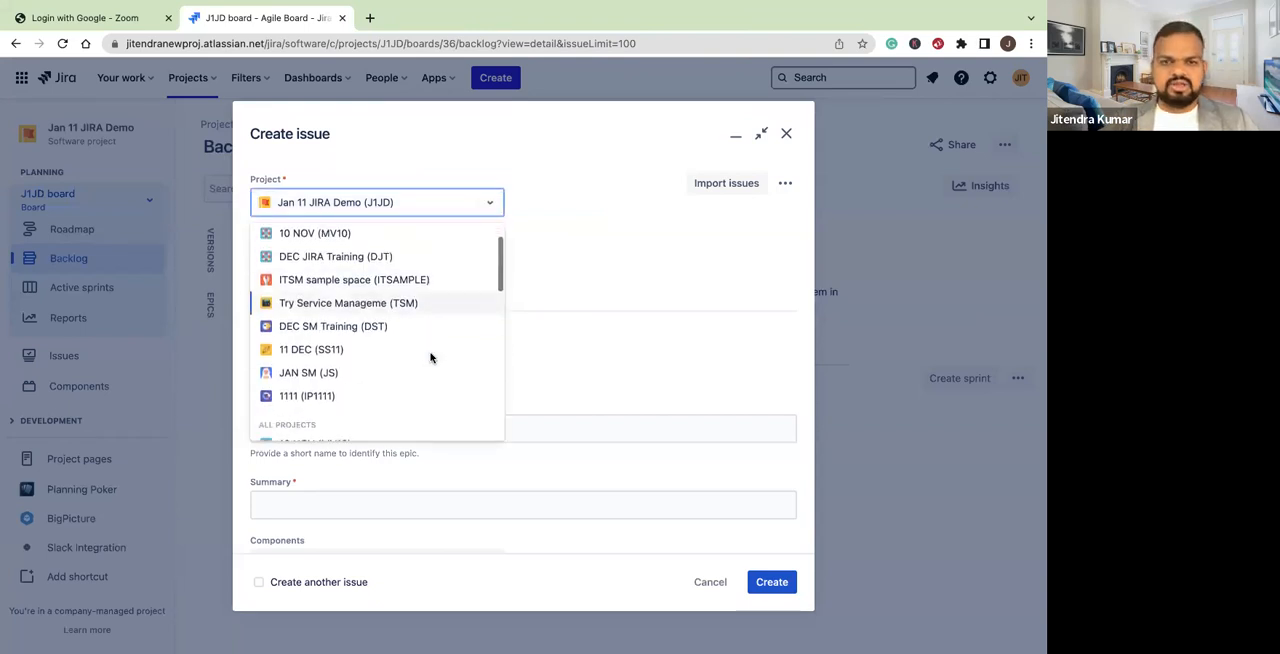
scroll(431, 357, "up", 5)
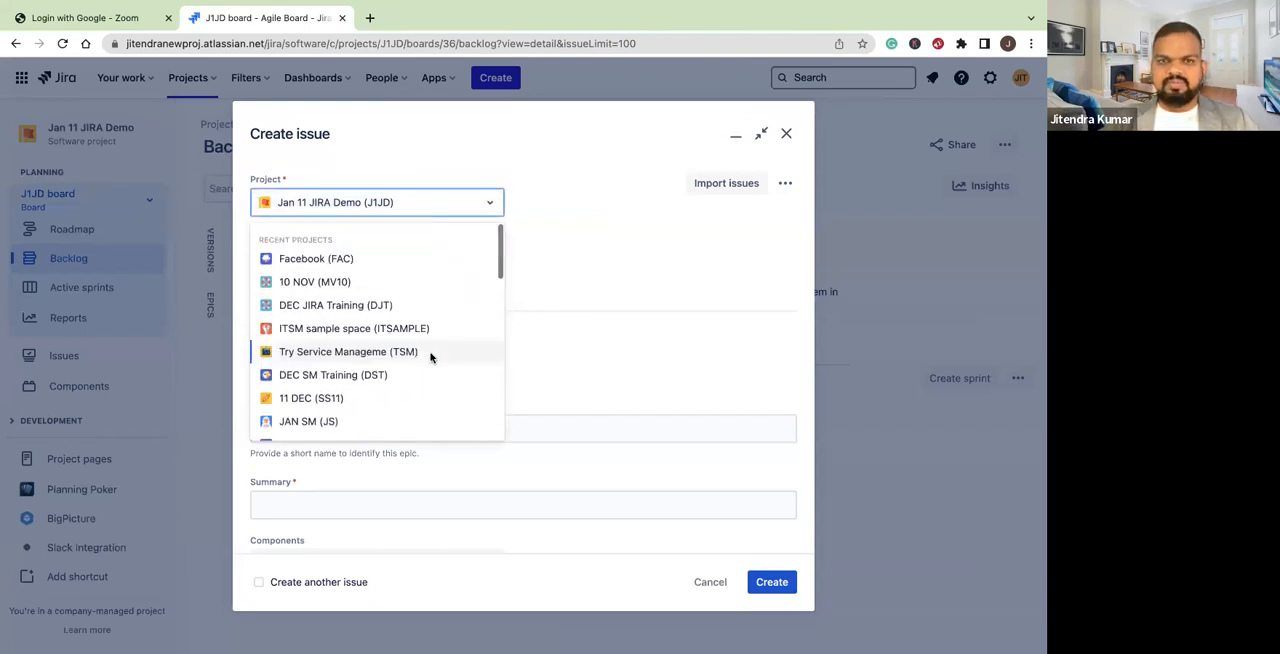
left_click(437, 137)
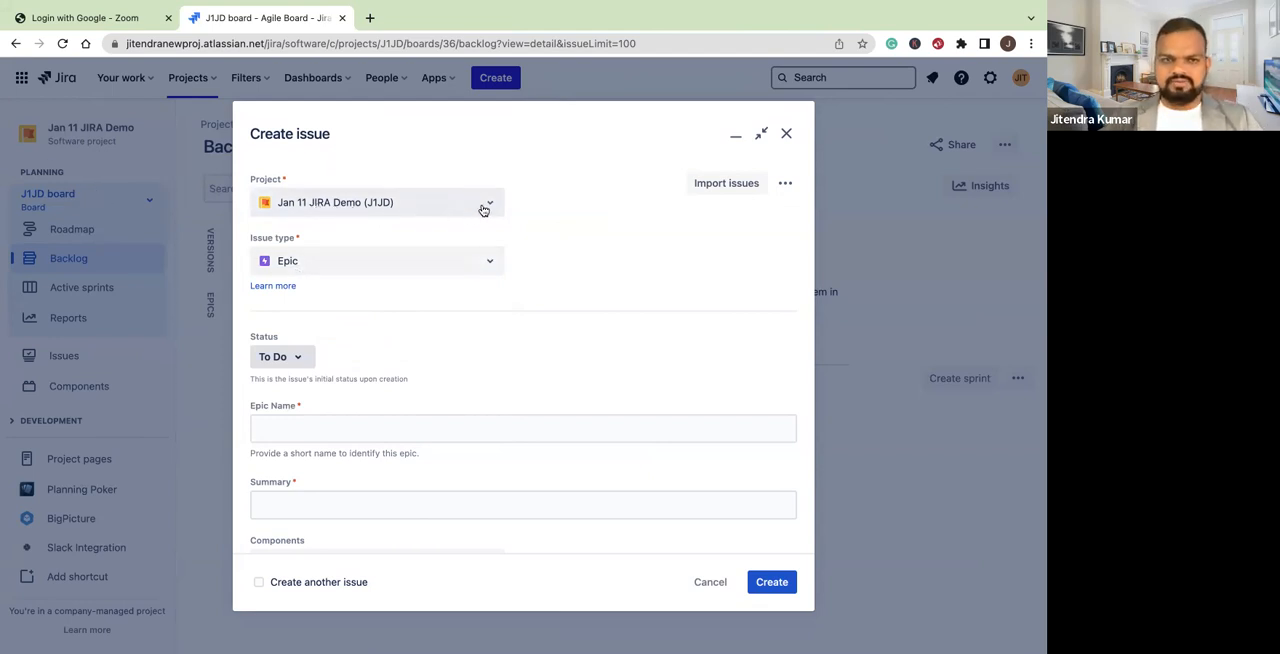
Try the Story, Task and Epic issue types in the new issue form, and discard the issue
left_click(480, 264)
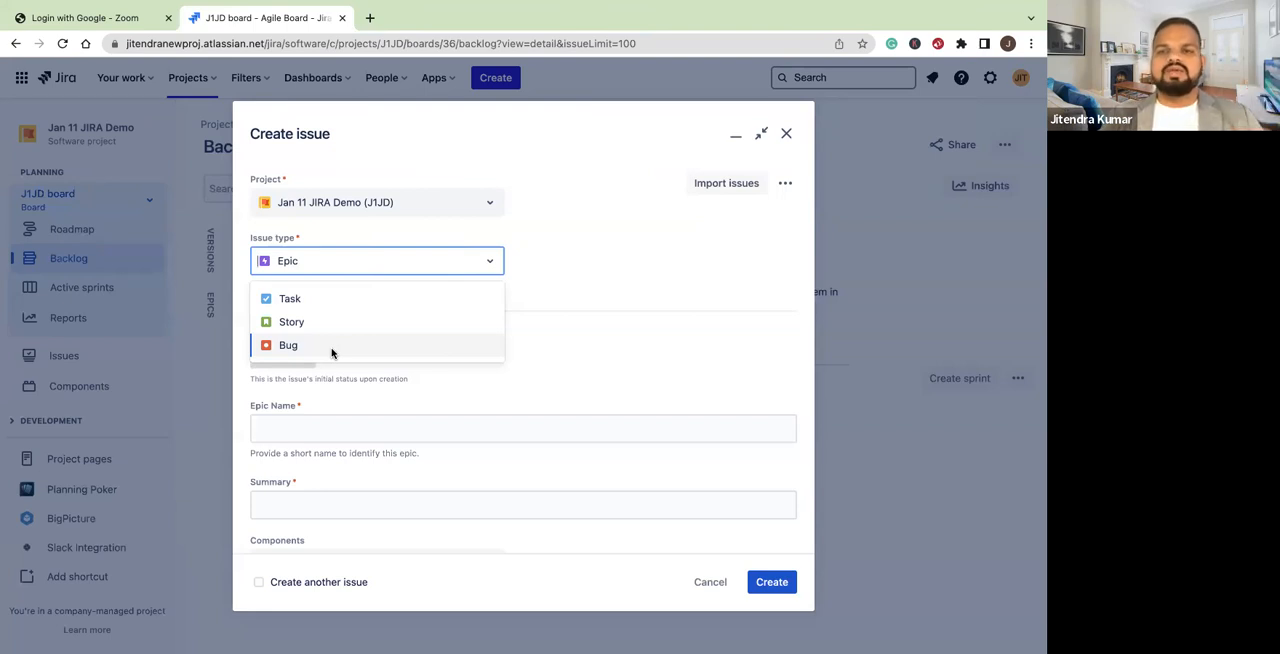
left_click(296, 322)
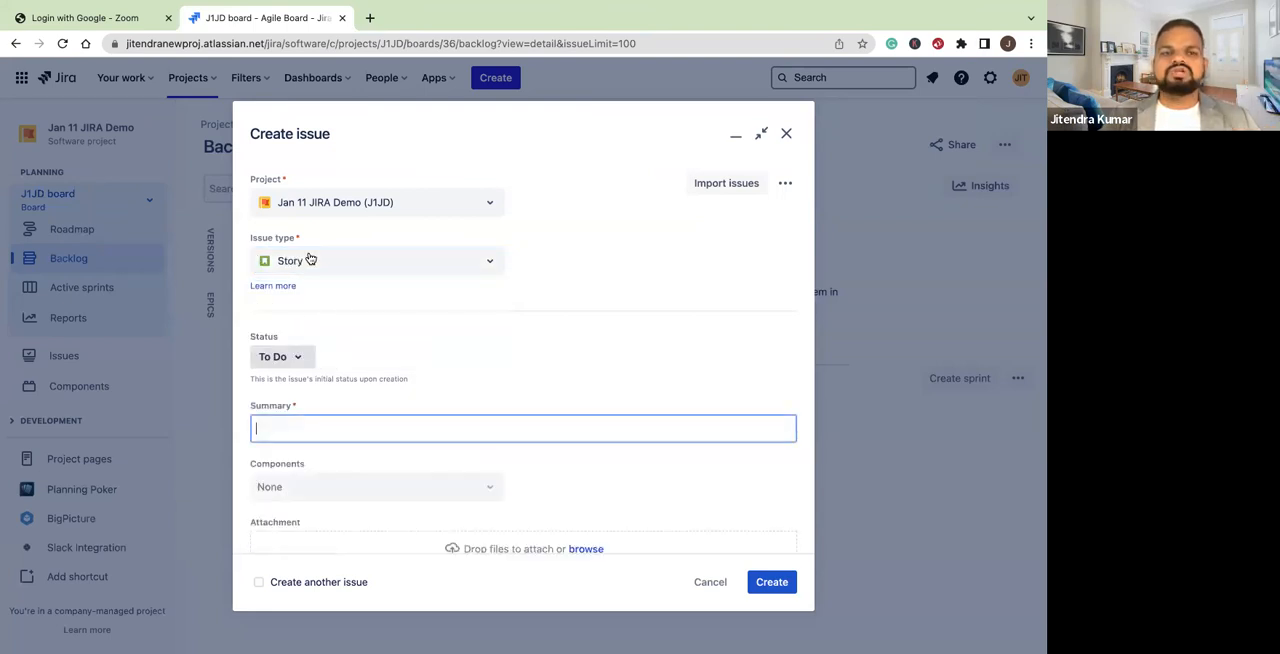
left_click(450, 261)
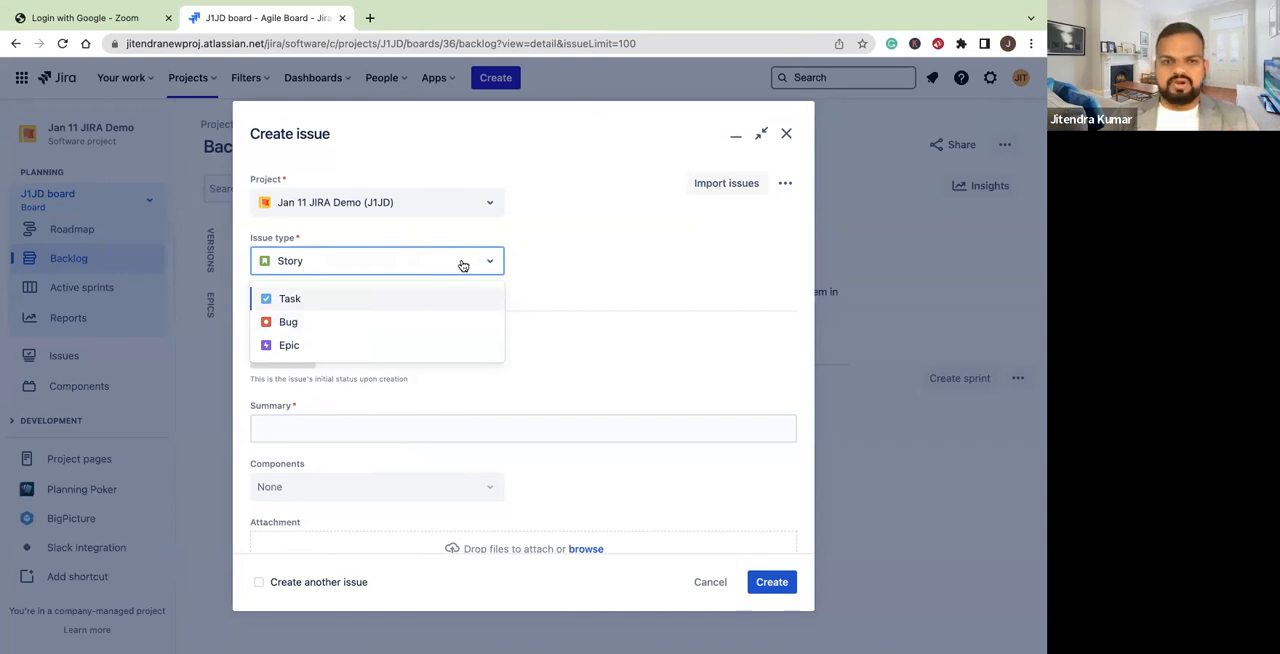
left_click(321, 302)
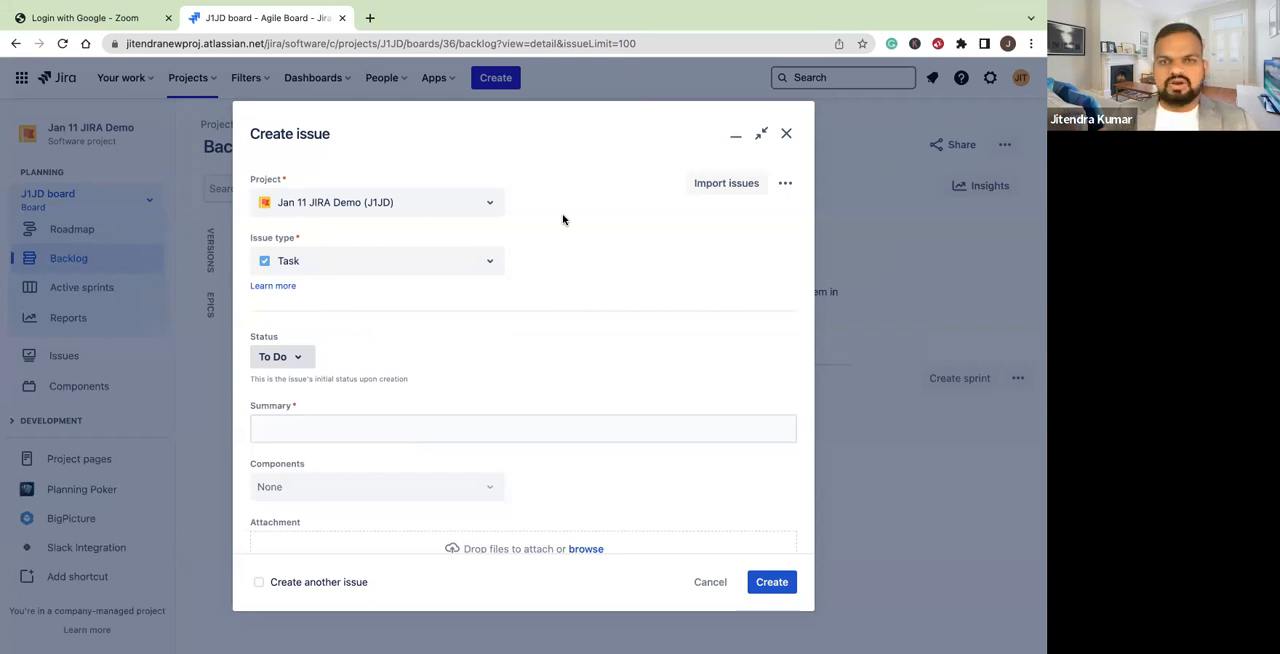
left_click(477, 266)
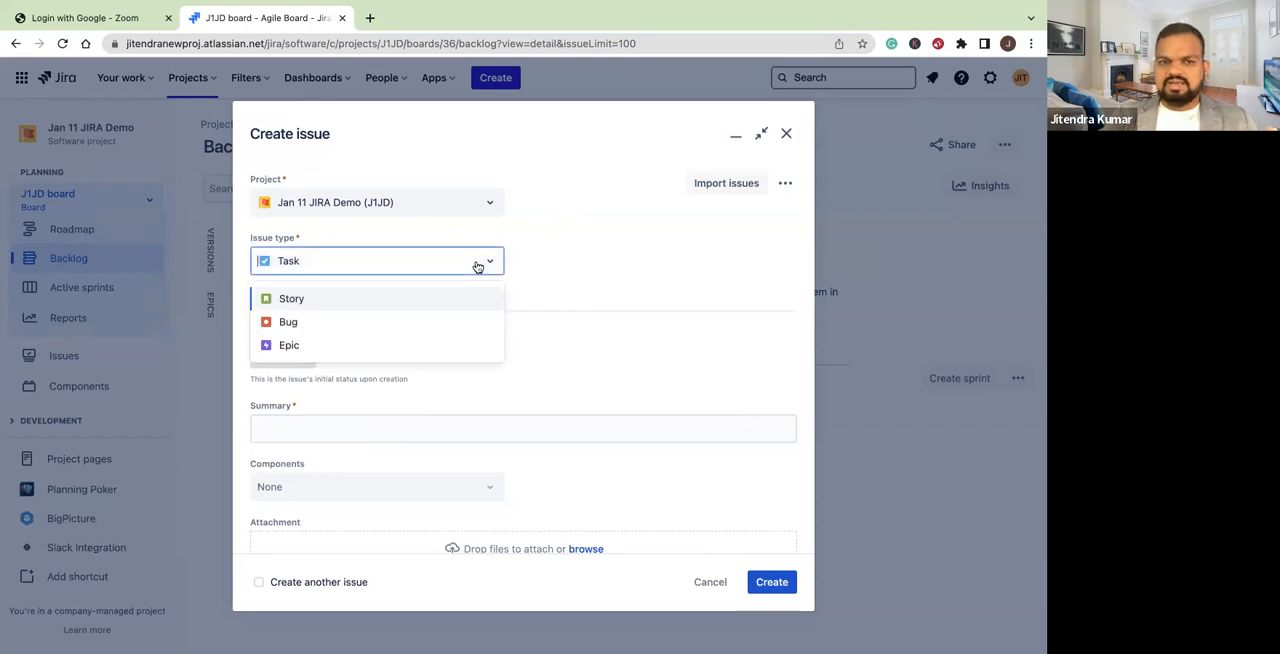
left_click(305, 347)
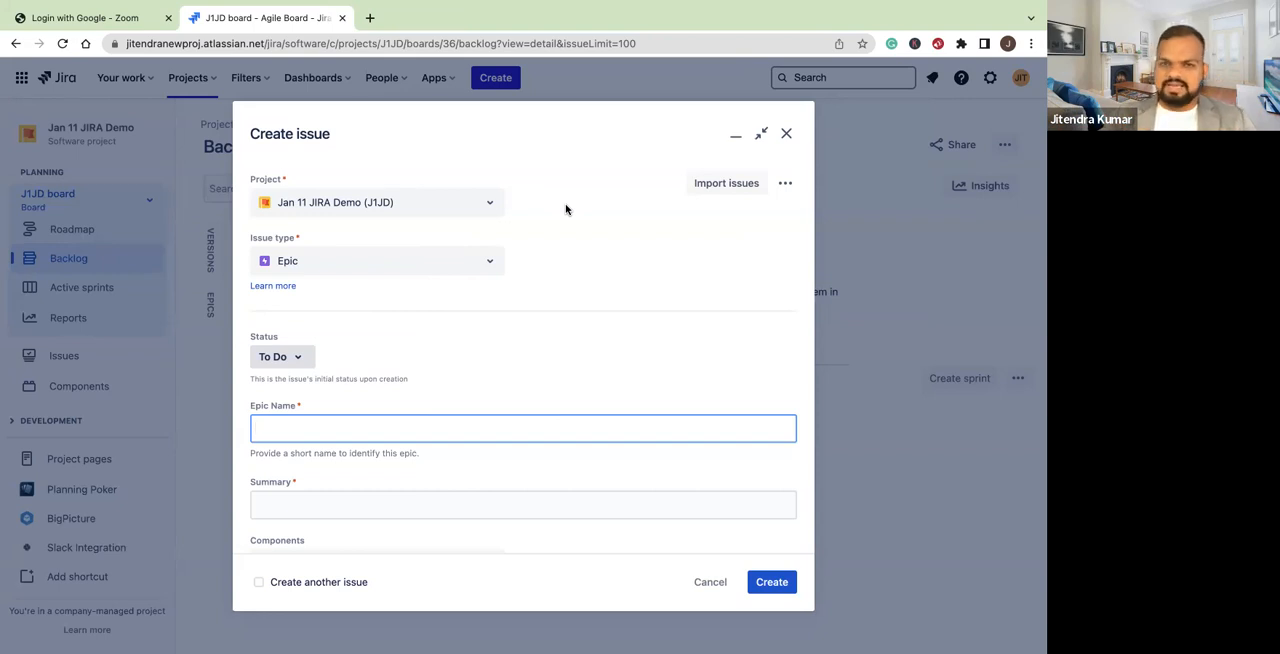
left_click(710, 582)
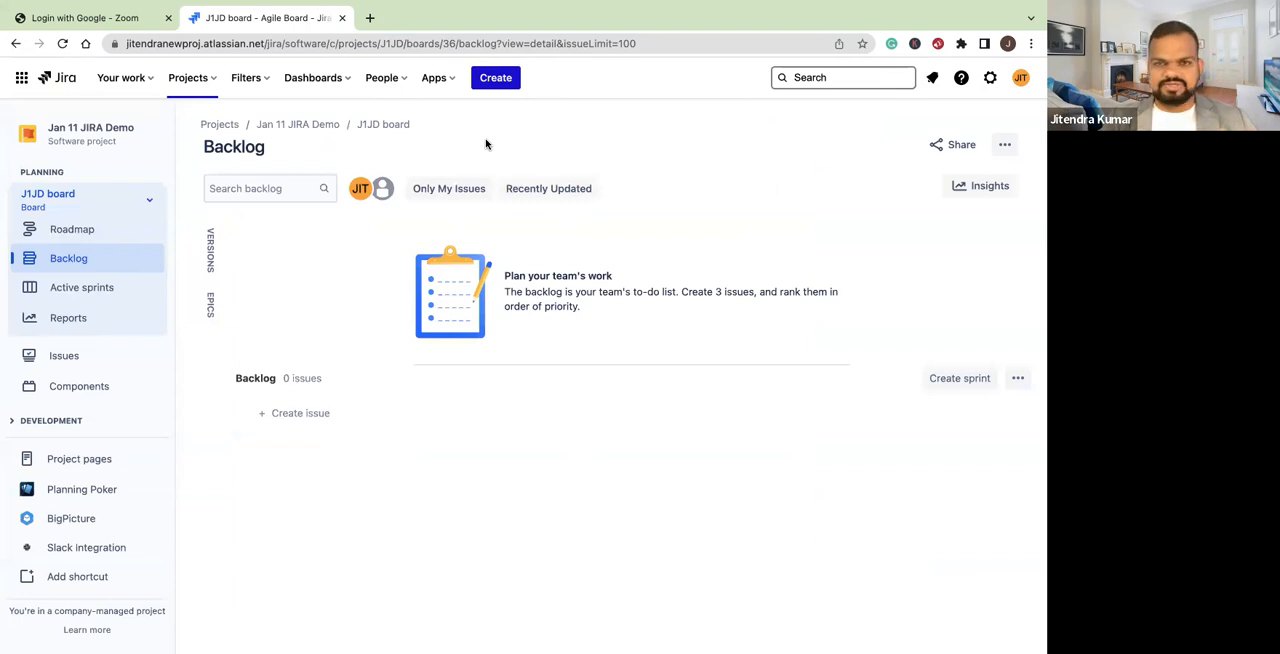
Start a new issue of type Story in the Jan 11 JIRA Demo project with the summary "Registration"
left_click(496, 78)
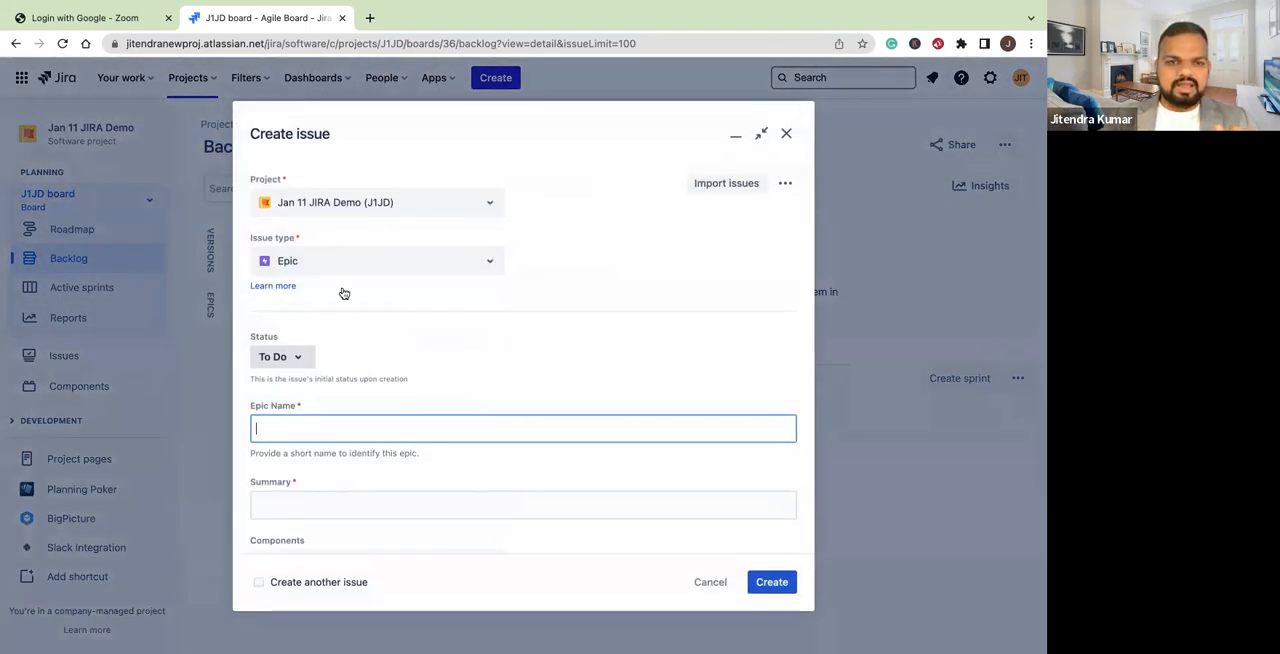
left_click(474, 260)
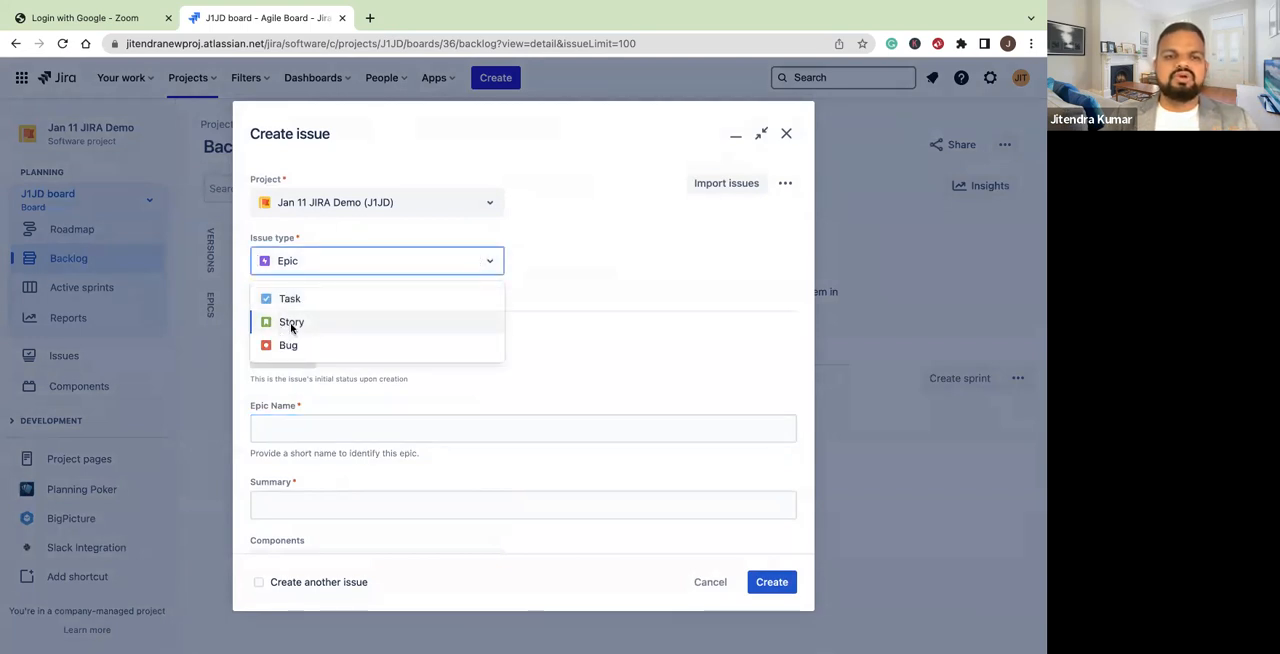
left_click(291, 322)
scroll(548, 313, "down", 10)
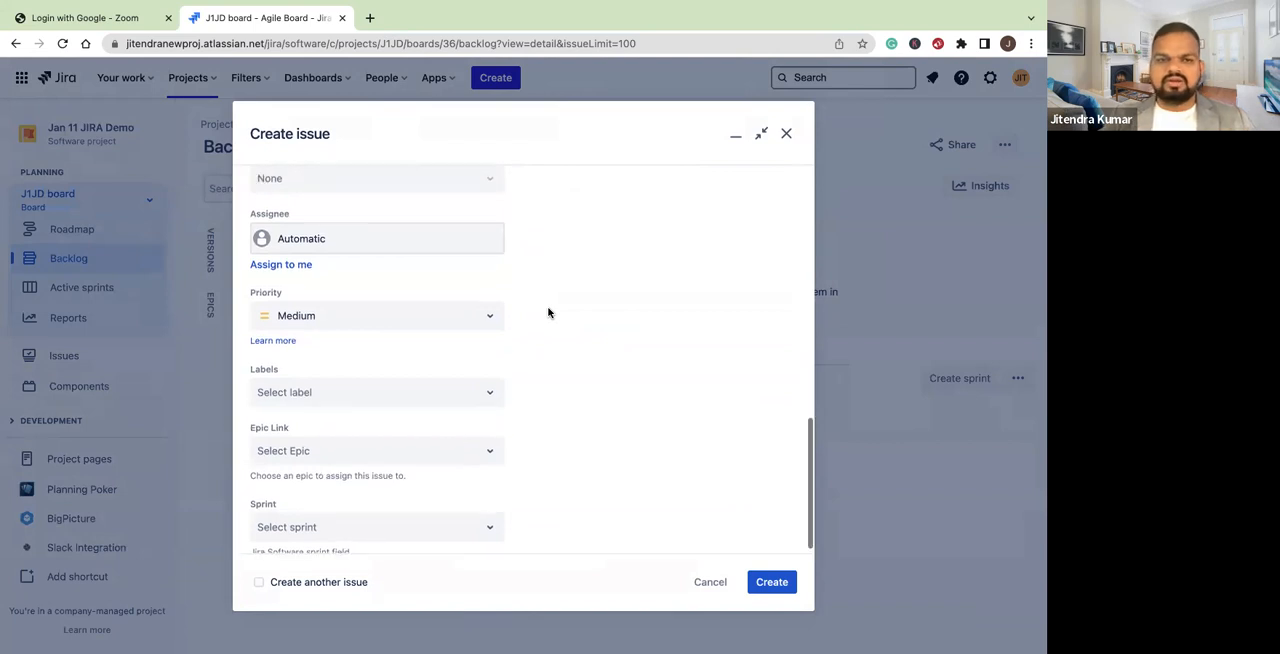
scroll(548, 313, "up", 10)
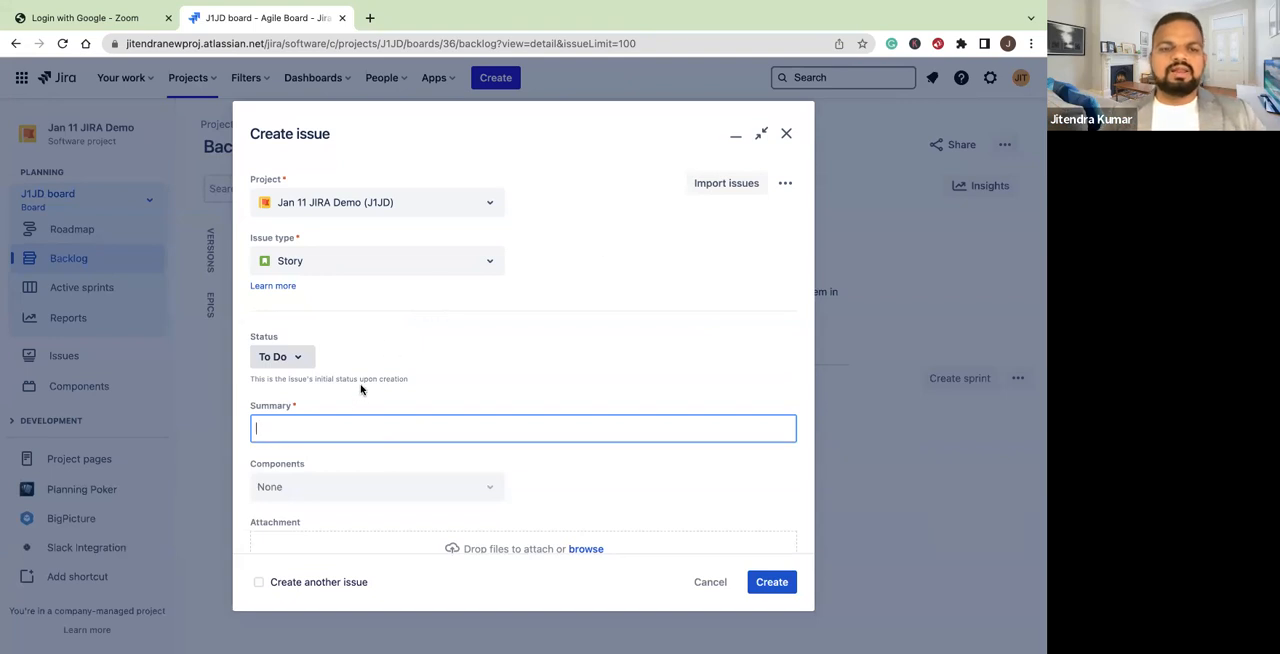
scroll(362, 386, "down", 2)
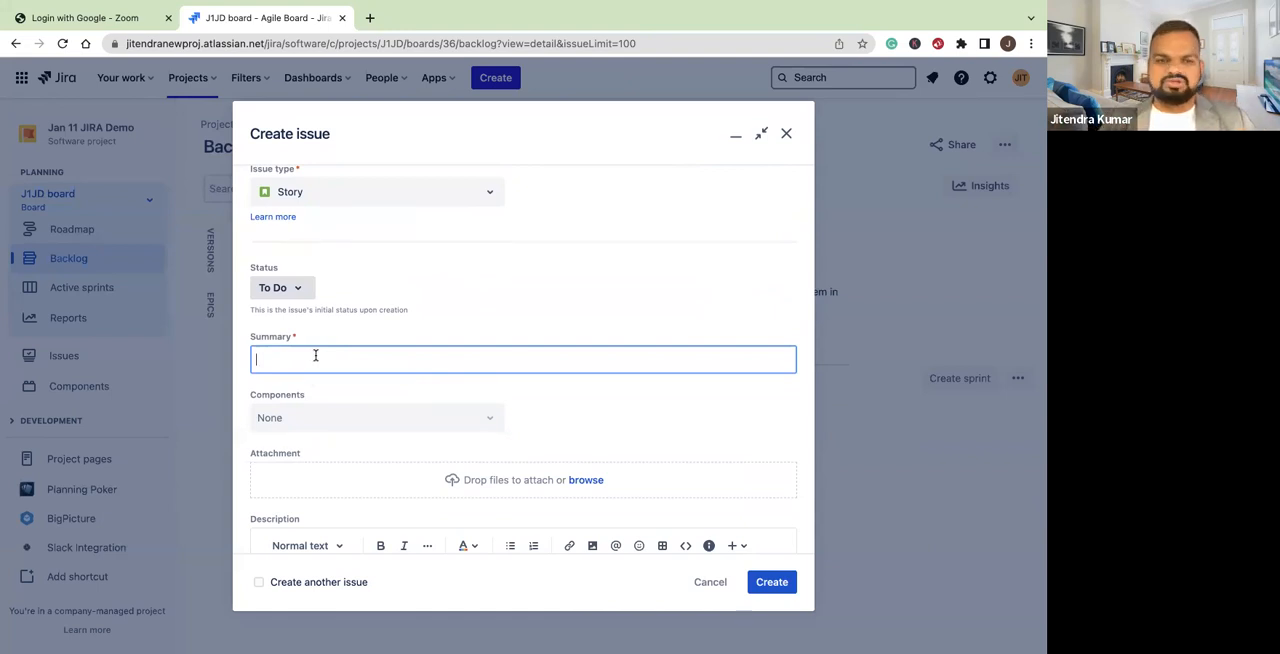
type("Re")
type("gistration")
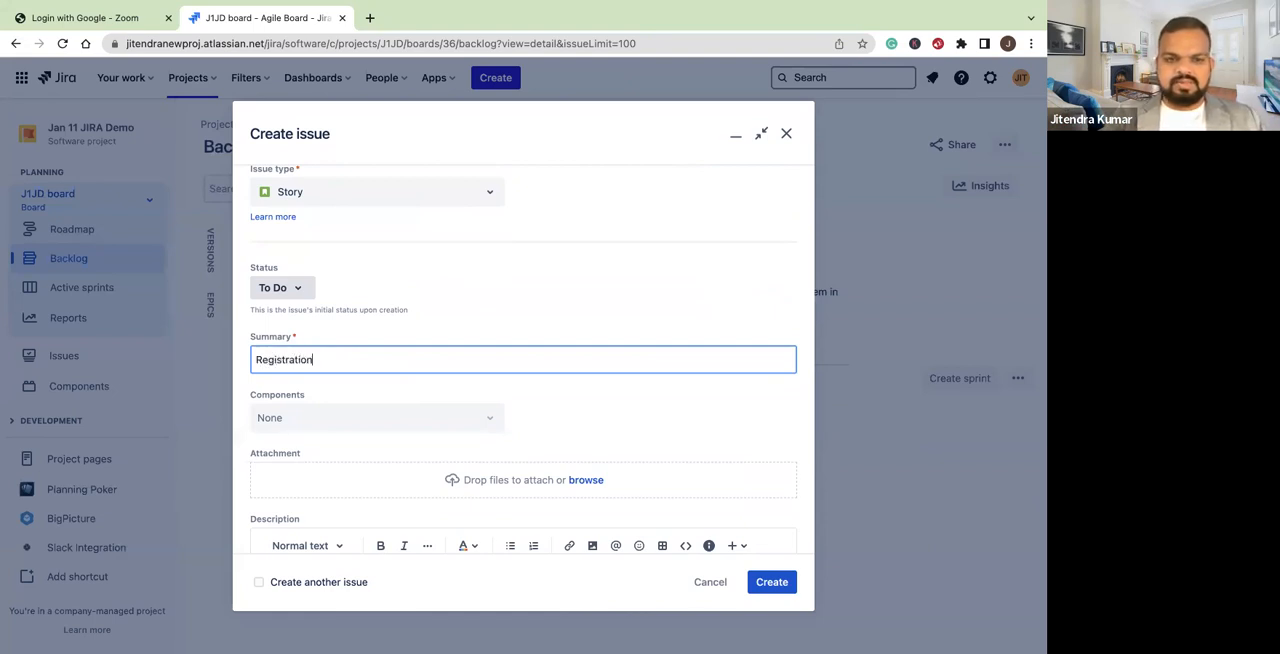
Write the story's description on three lines: "As a user", "I want to register", "so that I can use the platform."
scroll(345, 371, "down", 3)
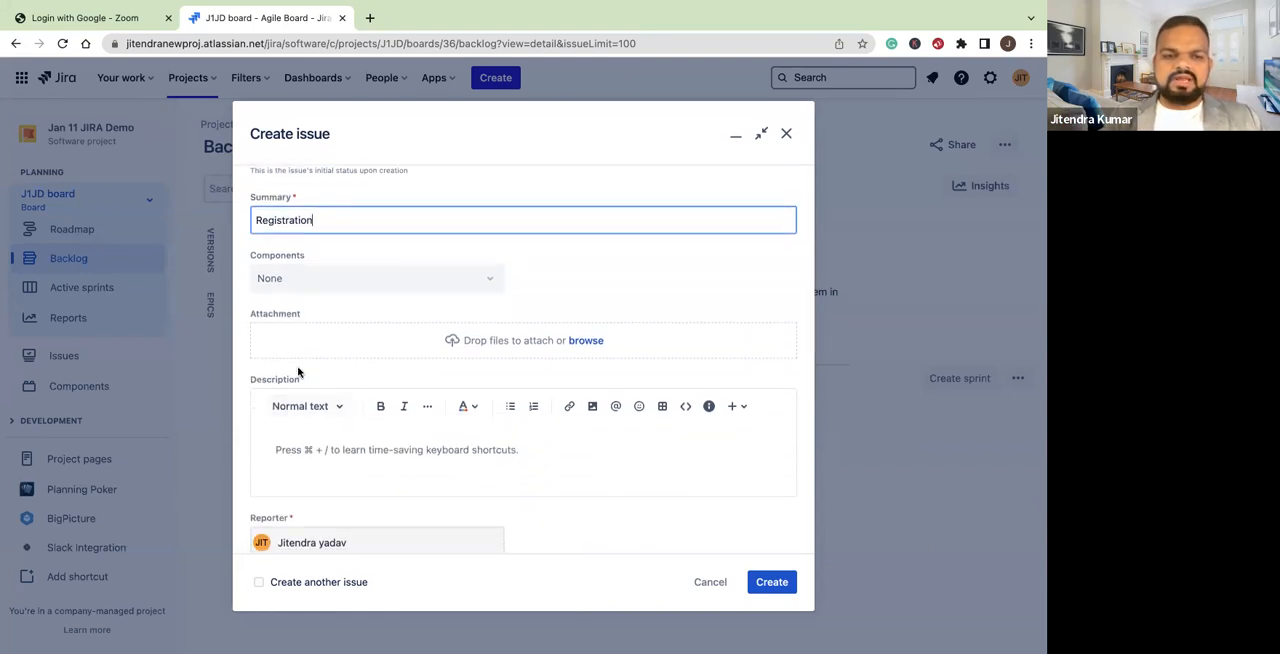
left_click(318, 451)
type("As ")
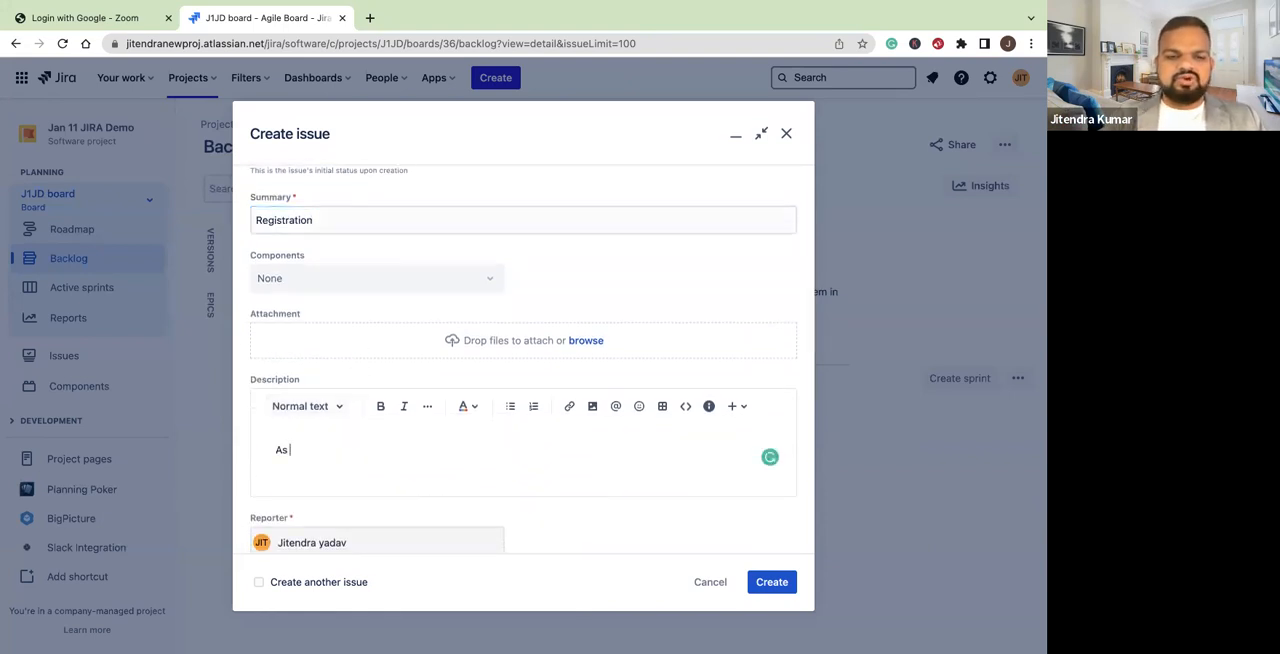
type("a user I")
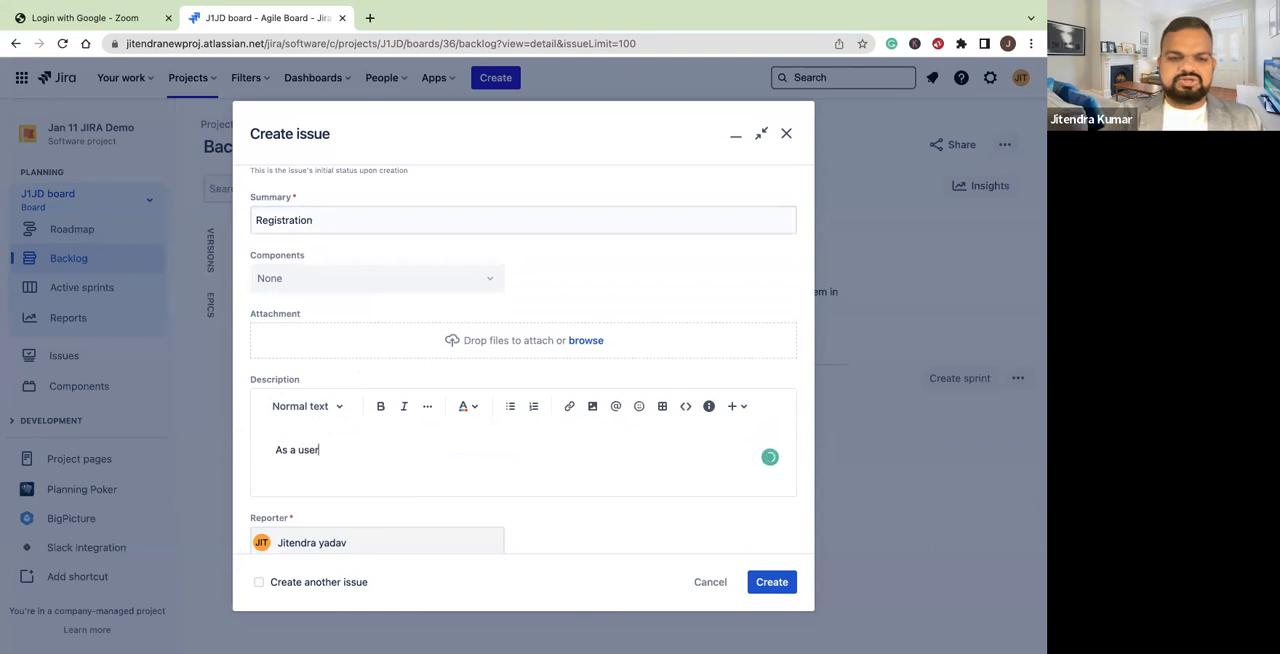
key("Return")
type("I want")
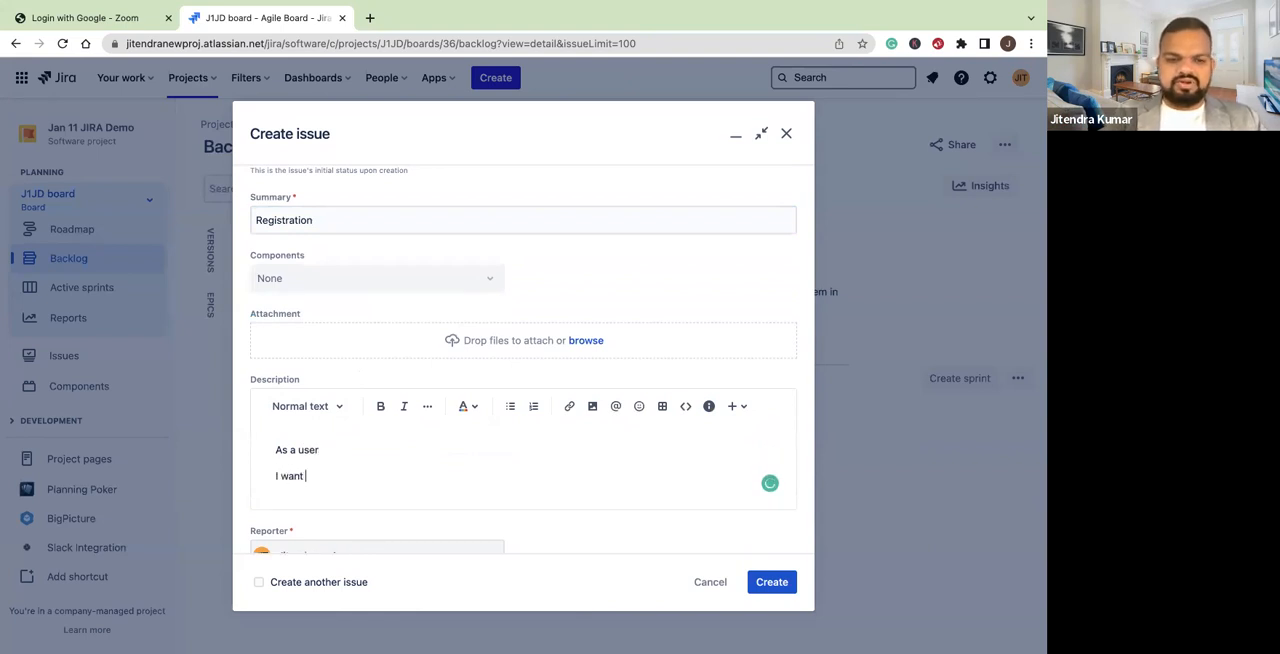
type(" to")
key("Return")
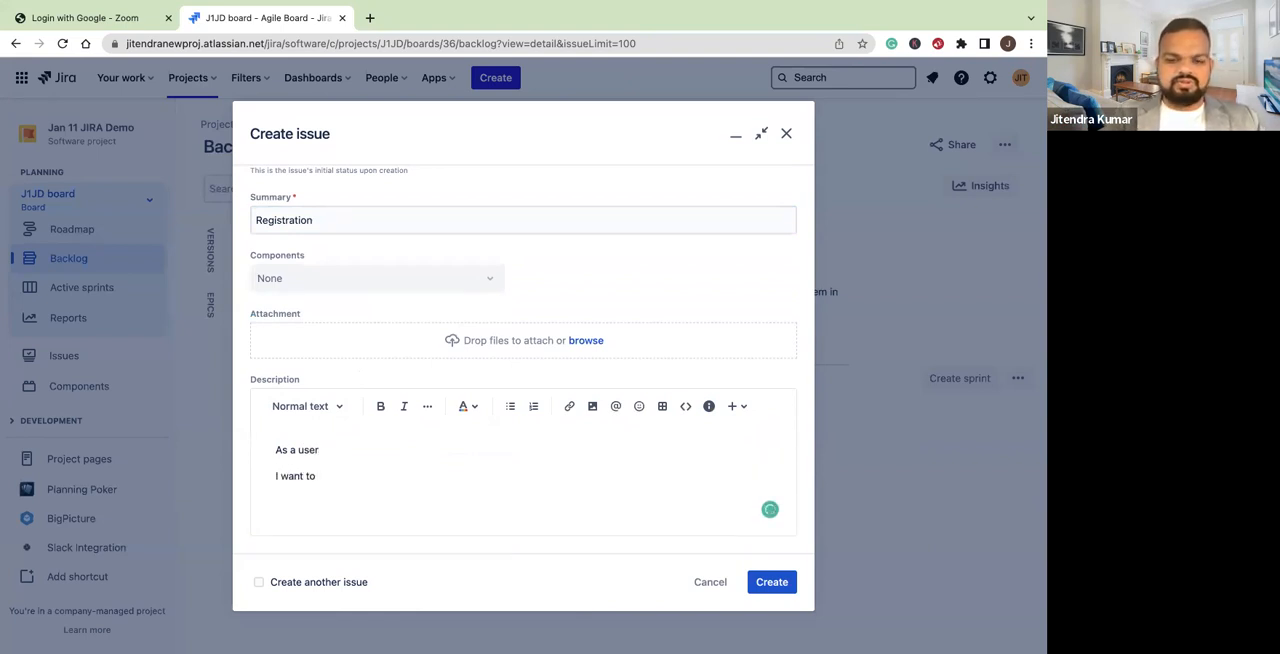
key("BackSpace")
type("r")
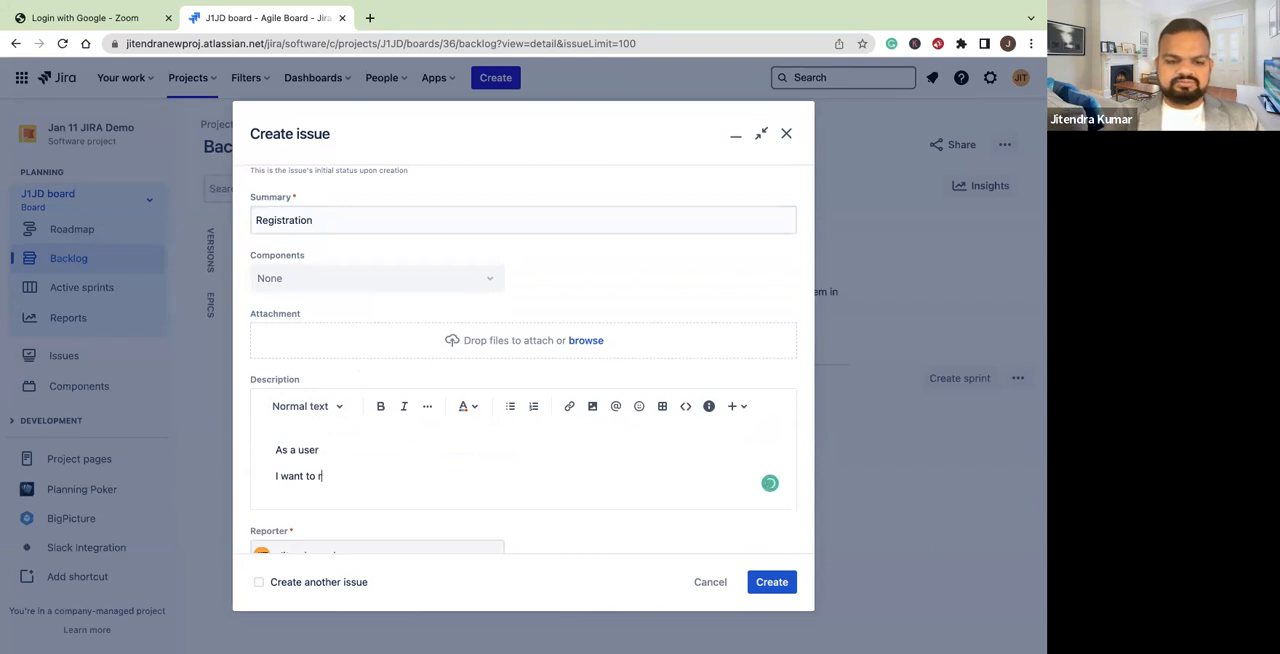
type("efg")
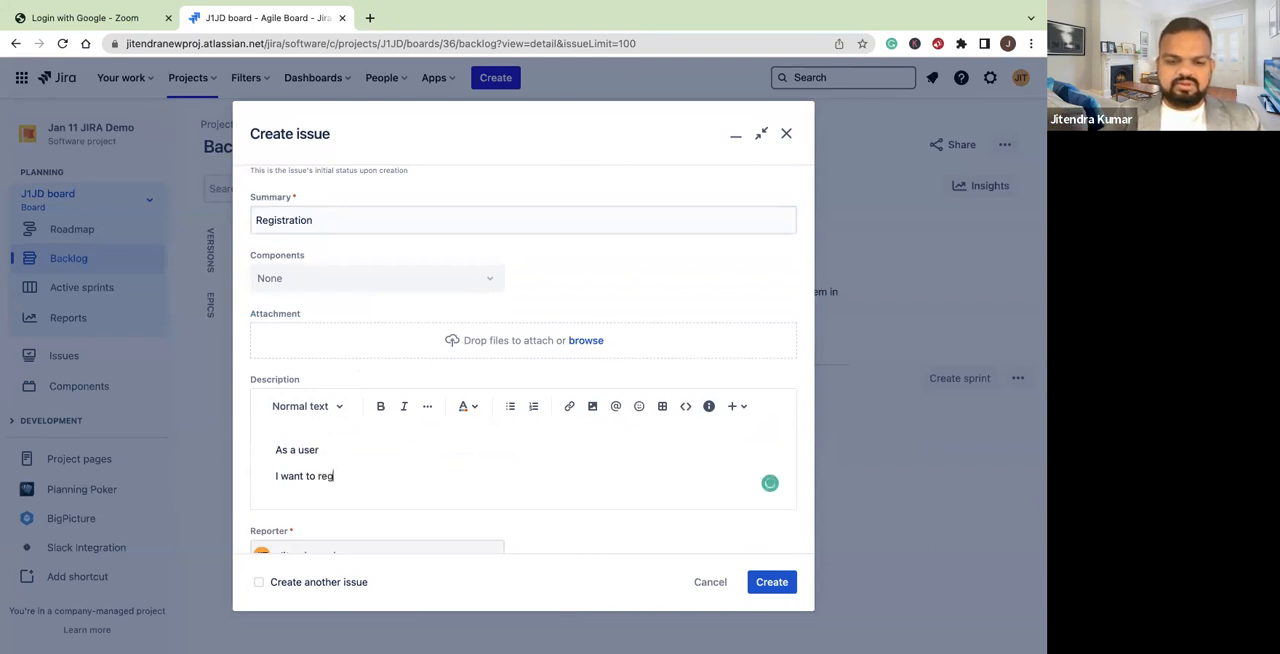
type("ister")
key("Return")
type("so that I c")
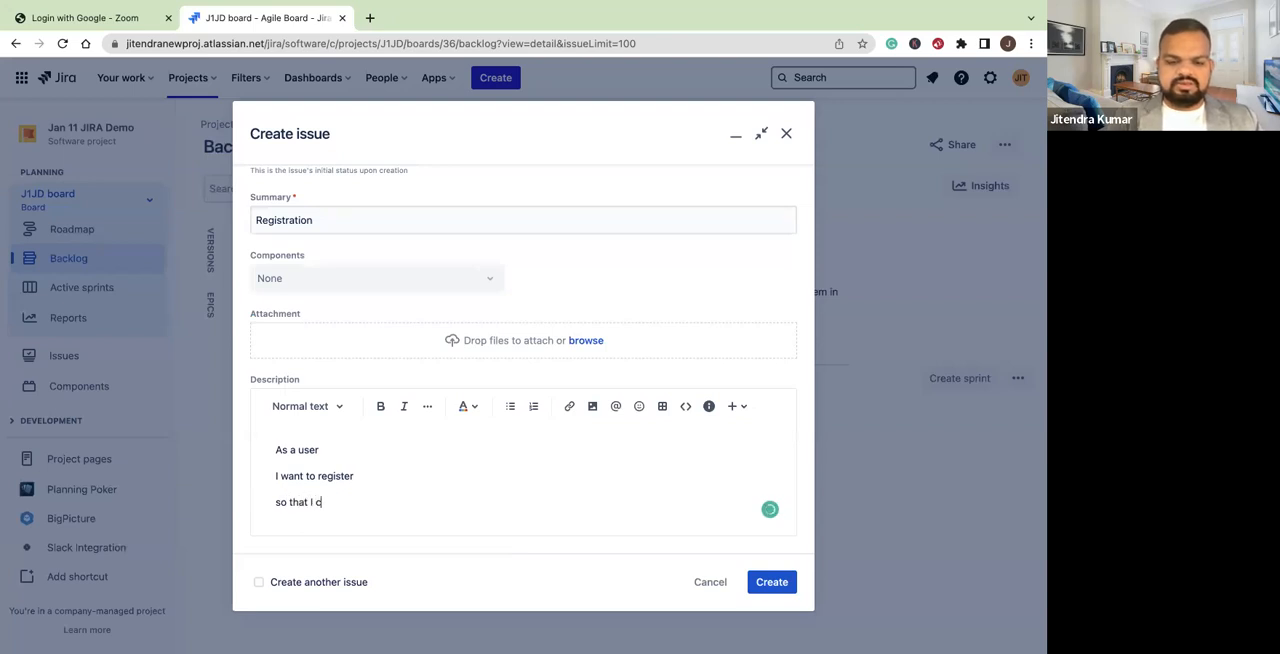
type("an ise")
key("BackSpace")
key("BackSpace")
key("BackSpace")
key("BackSpace")
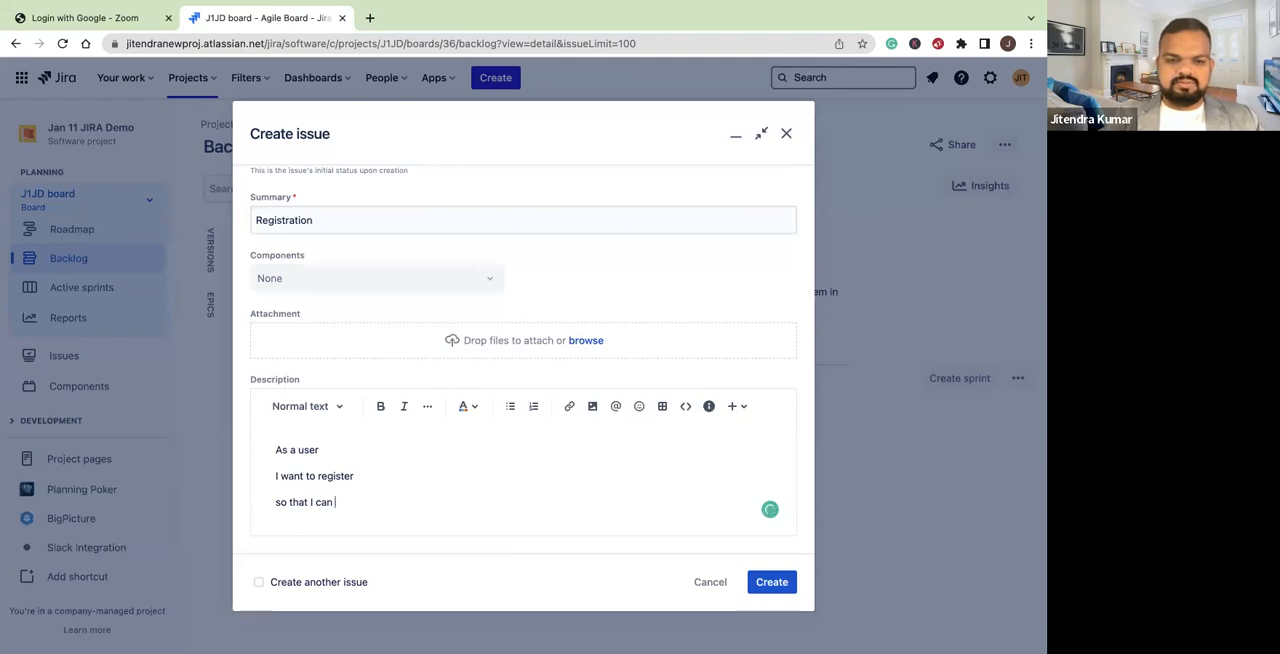
type("use the platfor")
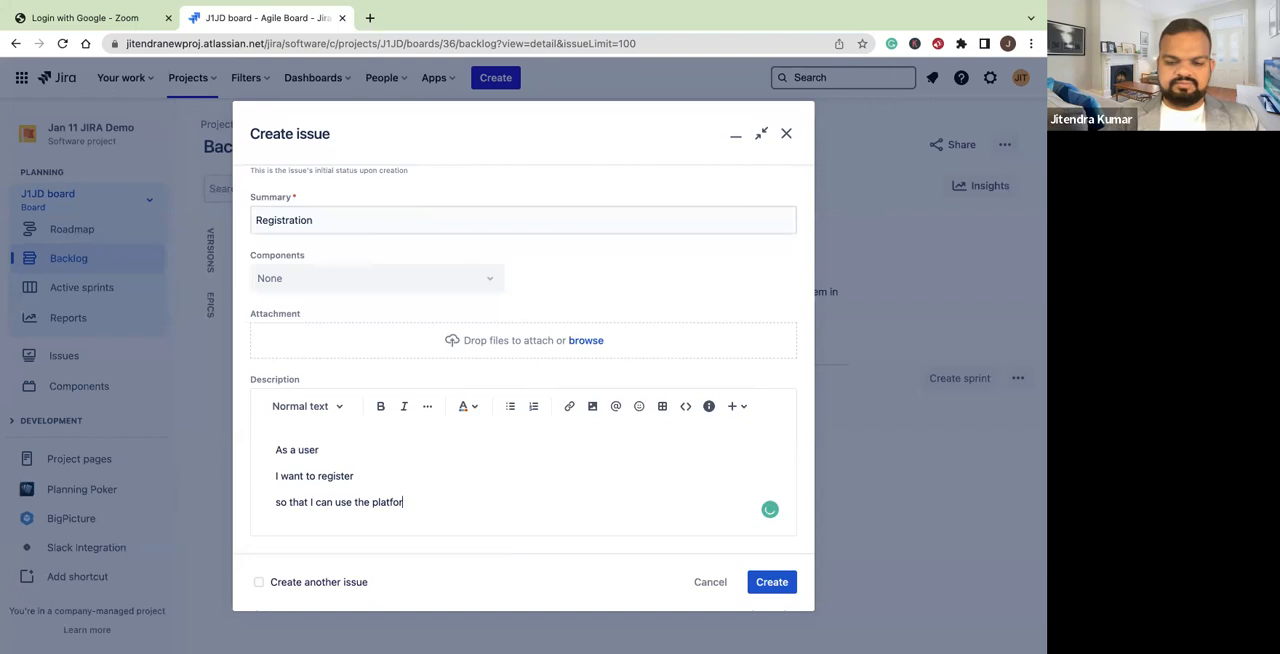
type("m.")
key("Return")
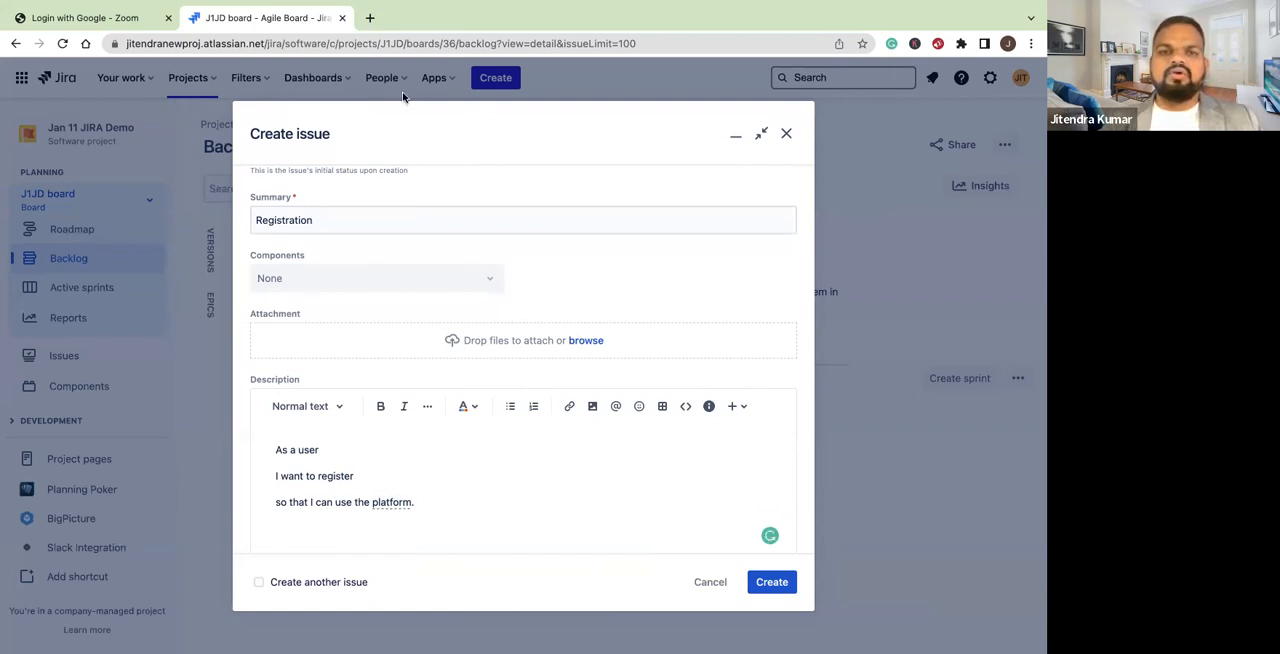
Assign the story to the teammate listed directly after the current user among the assignee suggestions
scroll(482, 446, "down", 1)
scroll(482, 446, "down", 8)
scroll(554, 360, "up", 3)
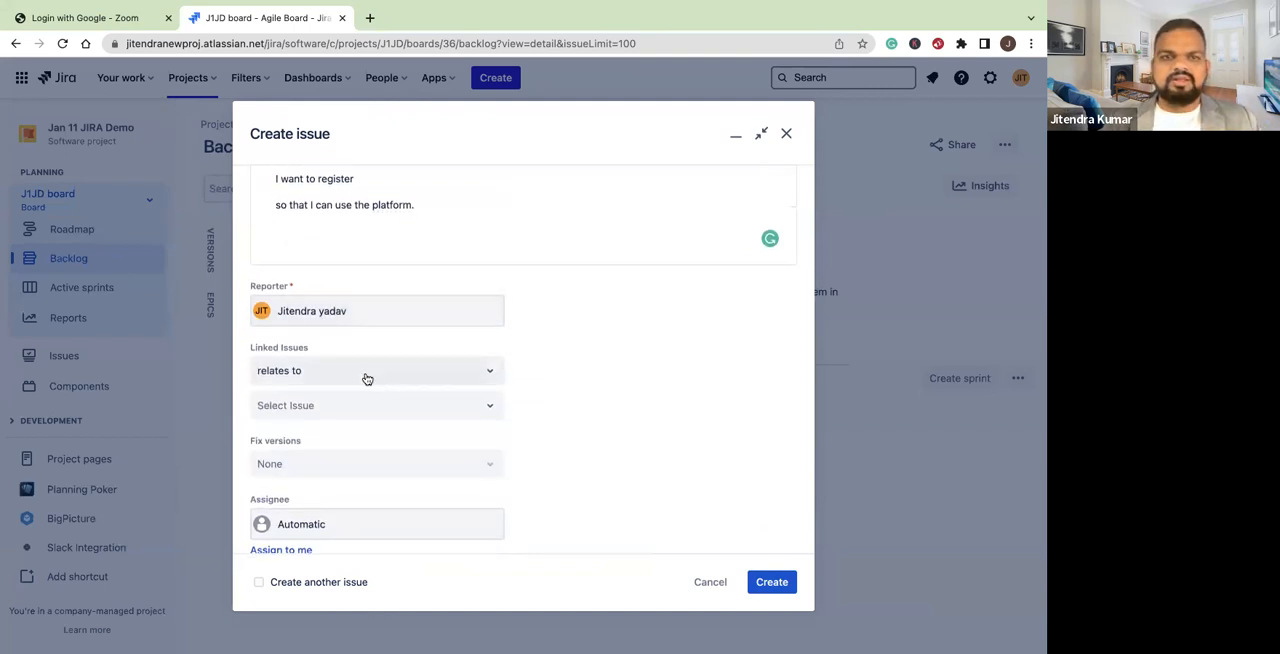
scroll(385, 376, "down", 1)
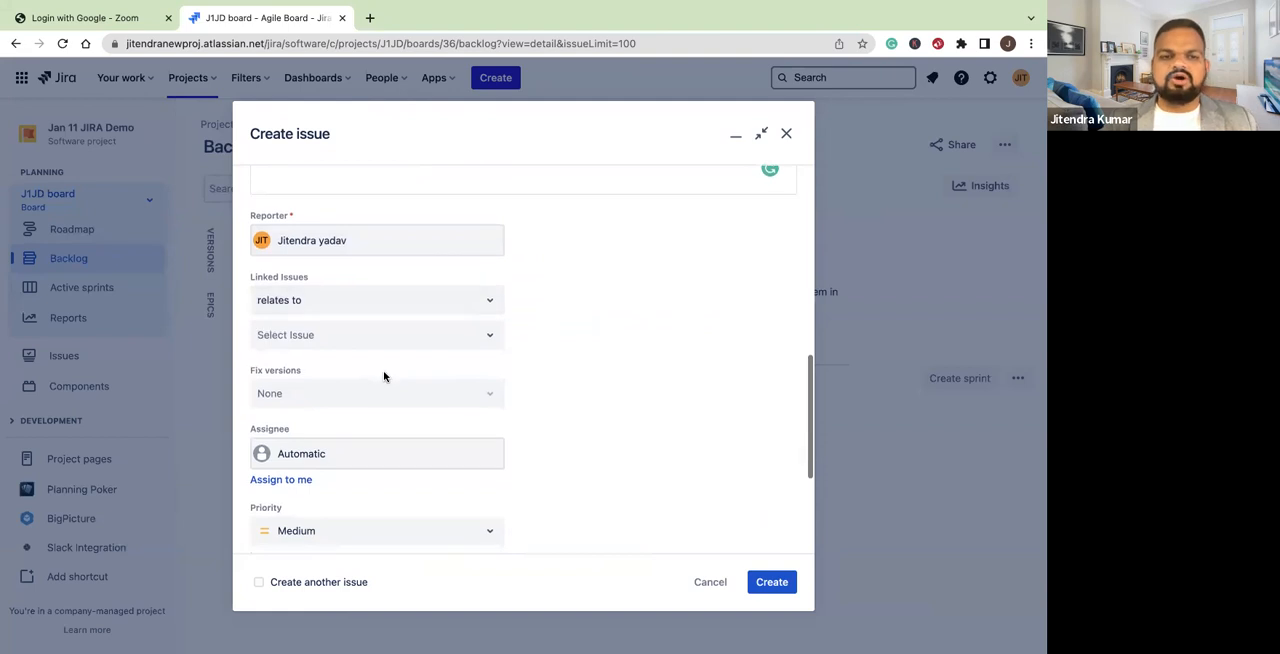
scroll(385, 377, "down", 1)
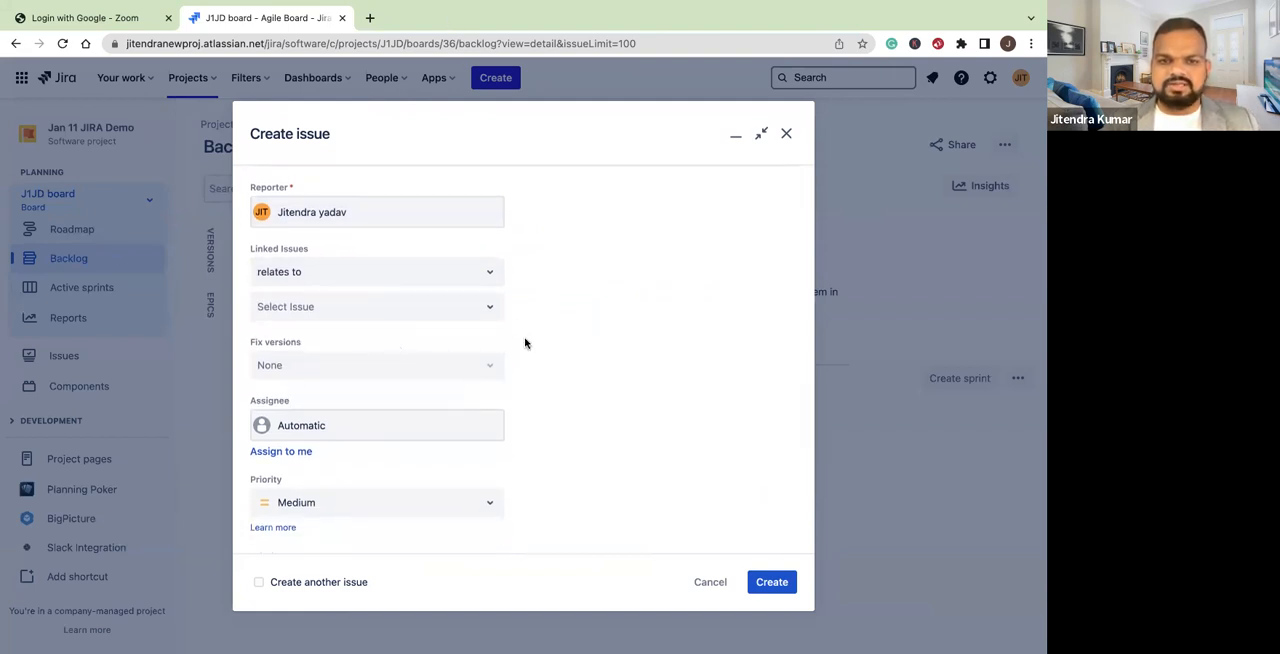
scroll(503, 417, "down", 3)
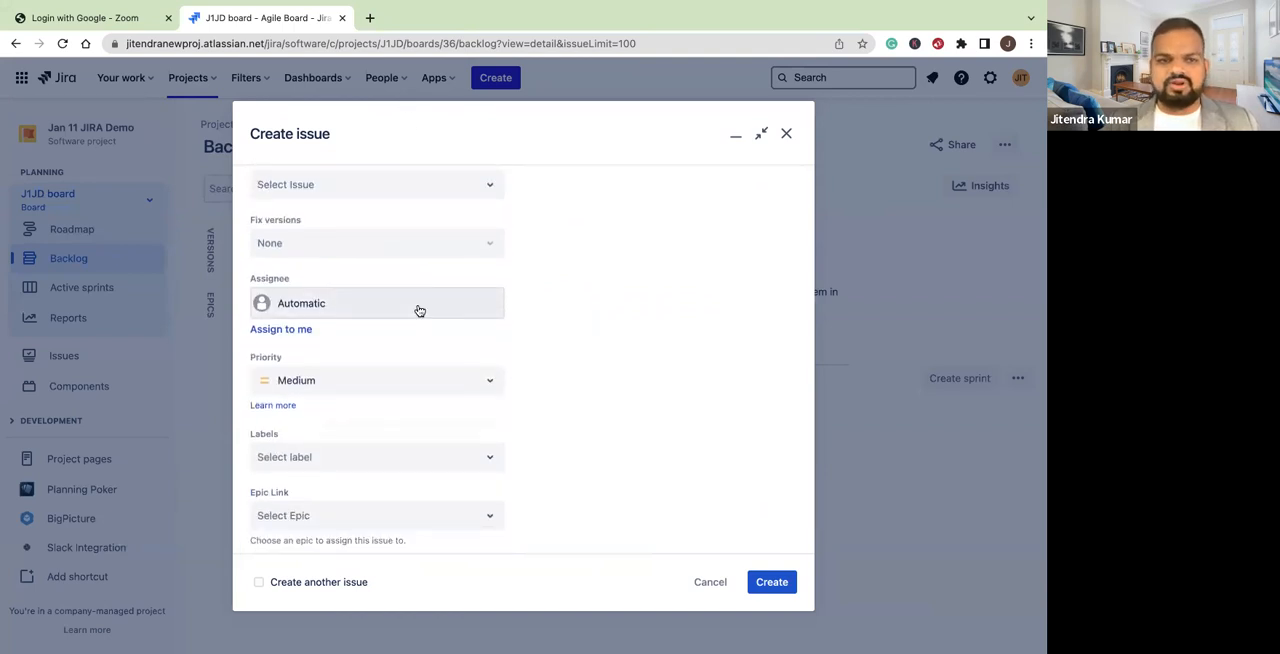
left_click(419, 309)
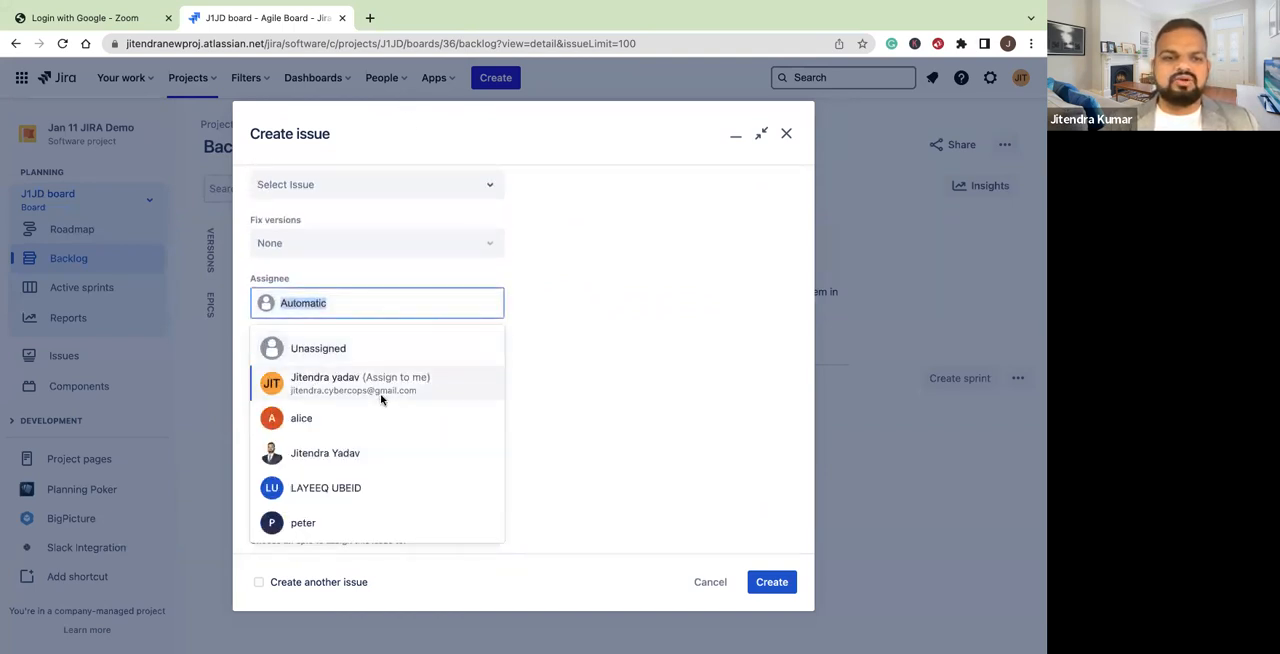
left_click(315, 420)
Set the Registration story's priority to High and create the issue
left_click(484, 381)
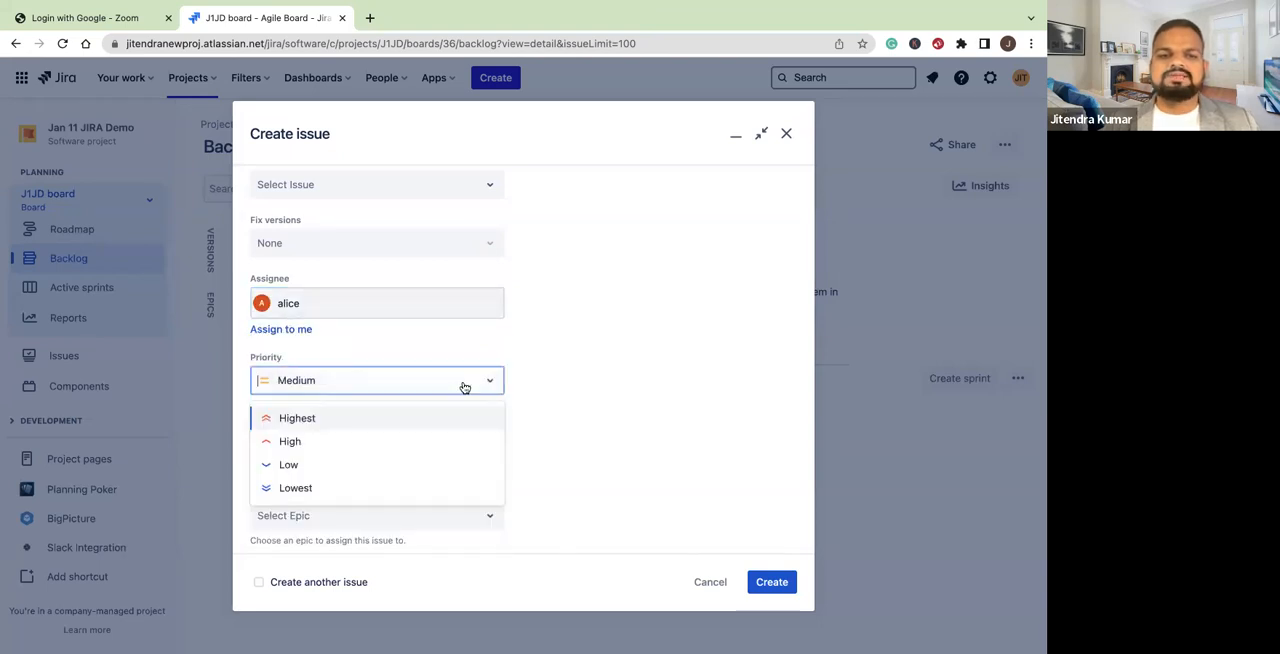
left_click(317, 442)
scroll(588, 411, "down", 2)
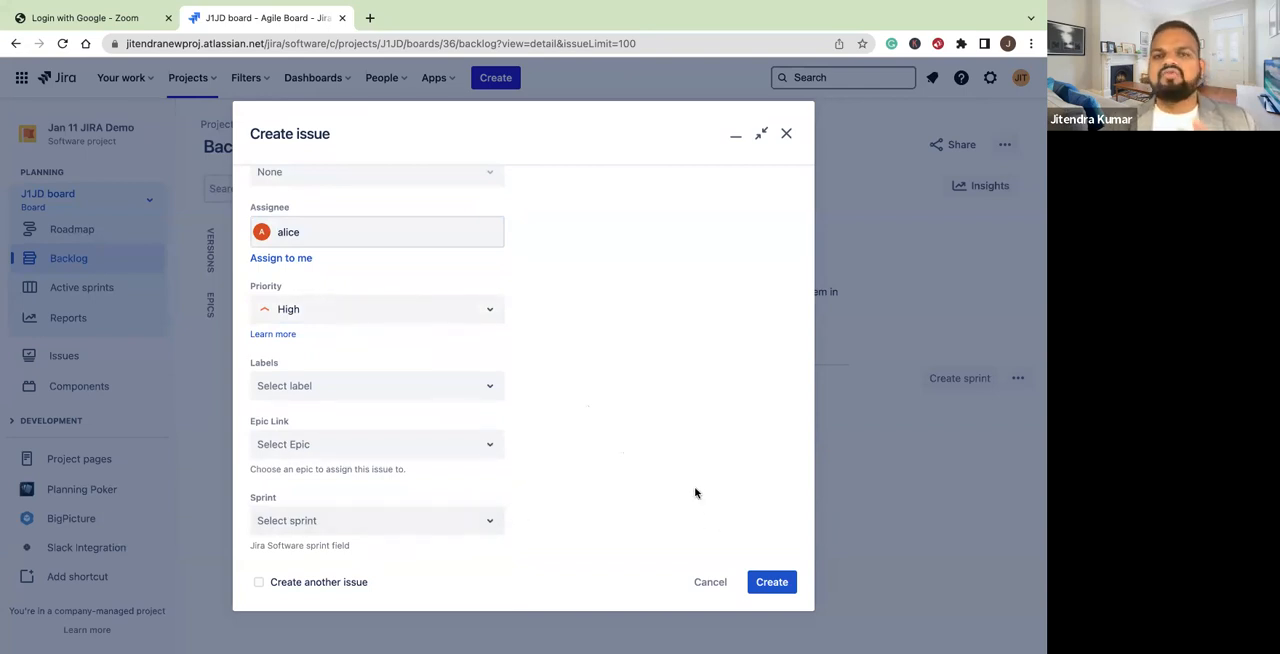
left_click(771, 582)
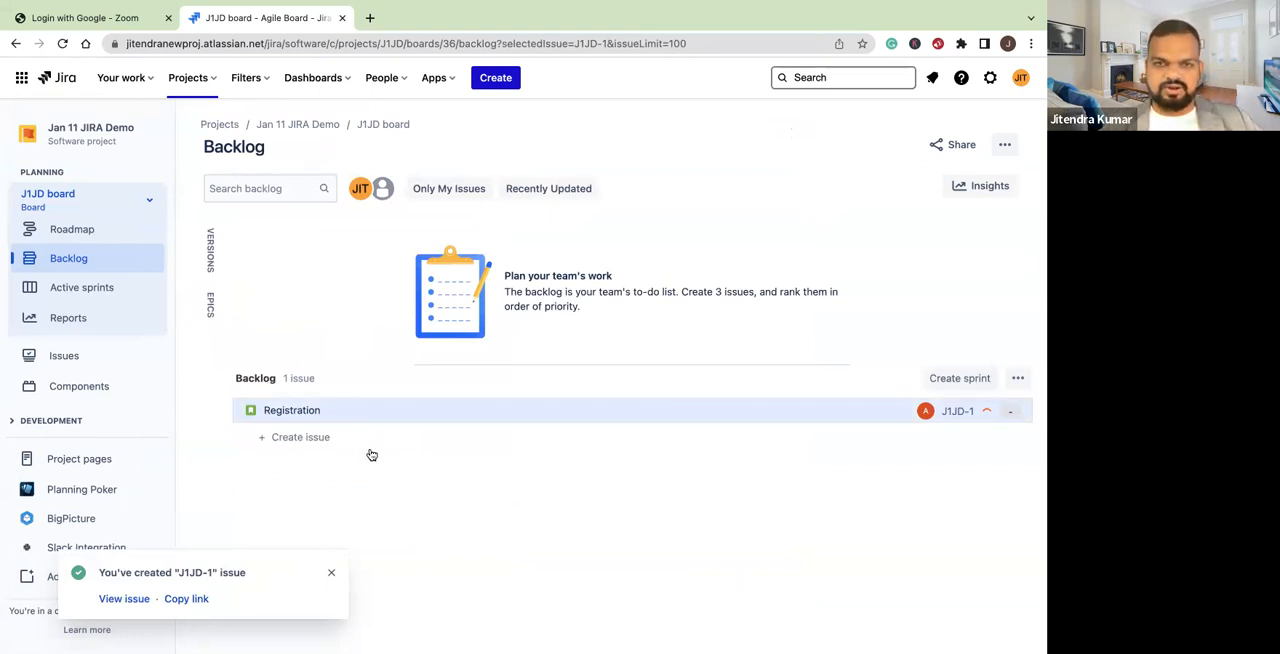
View the Registration story's details from the backlog, open its full issue page in a separate tab, and return to the backlog
left_click(292, 410)
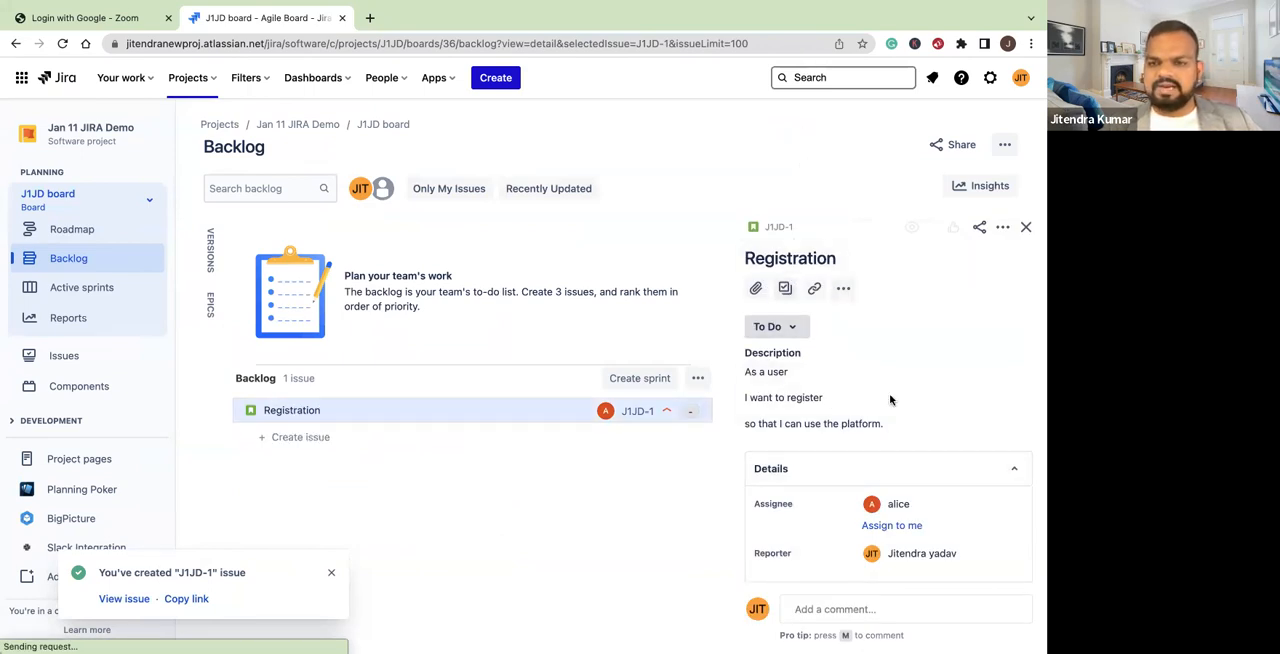
left_click(778, 228)
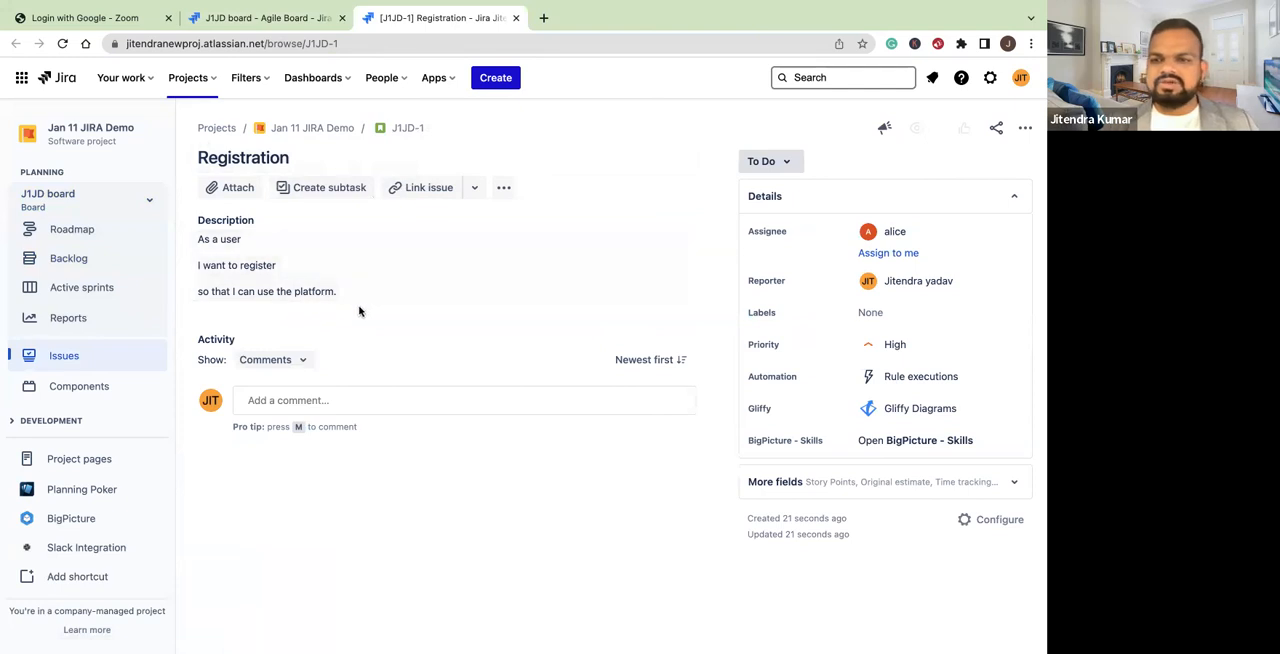
left_click(266, 18)
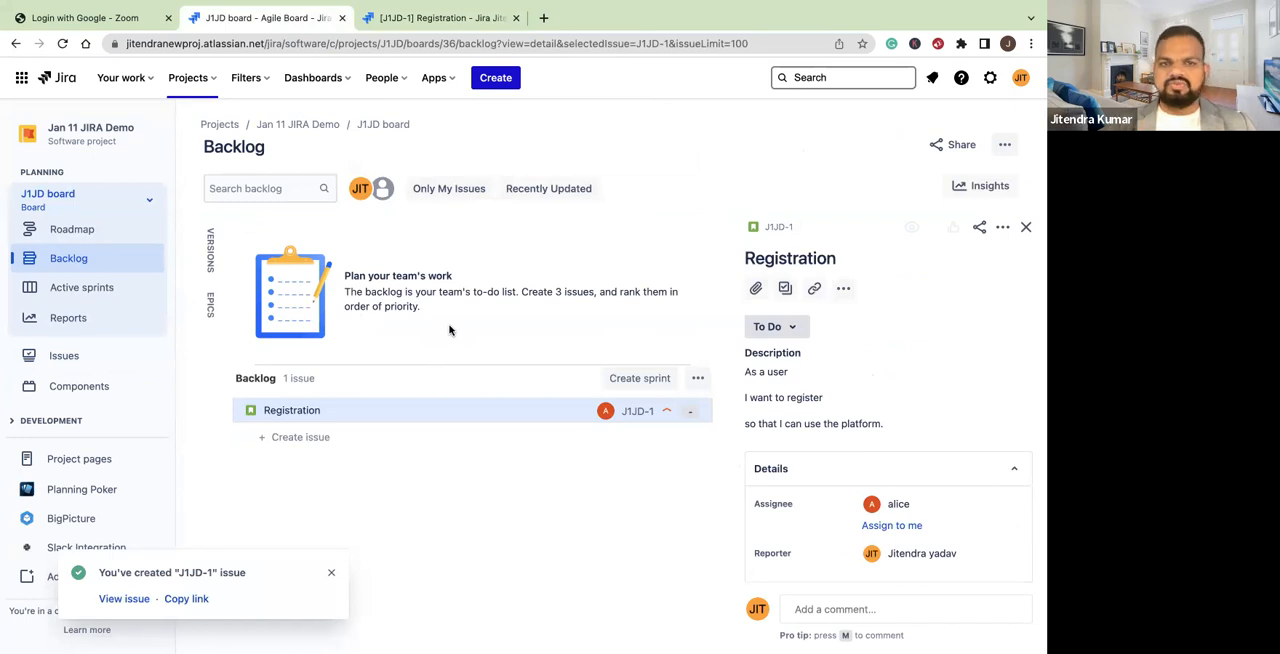
Start another Story in the Jan 11 JIRA Demo project with the summary "Login"
left_click(496, 78)
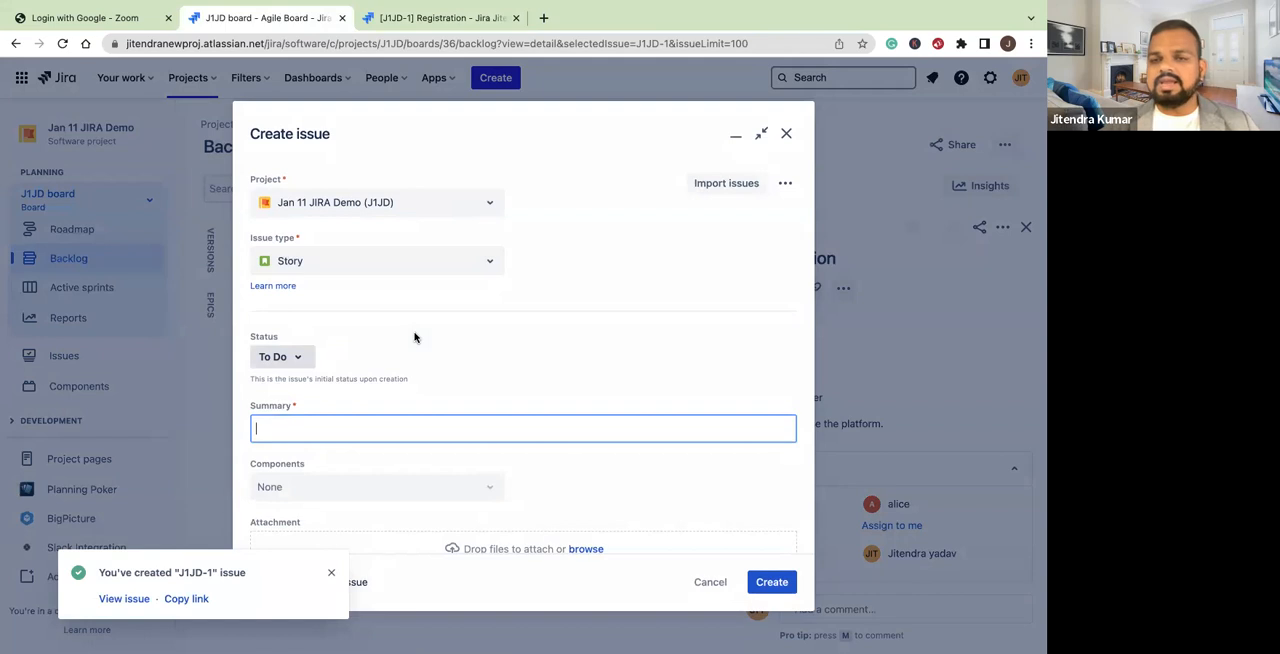
scroll(410, 338, "down", 1)
type("Login")
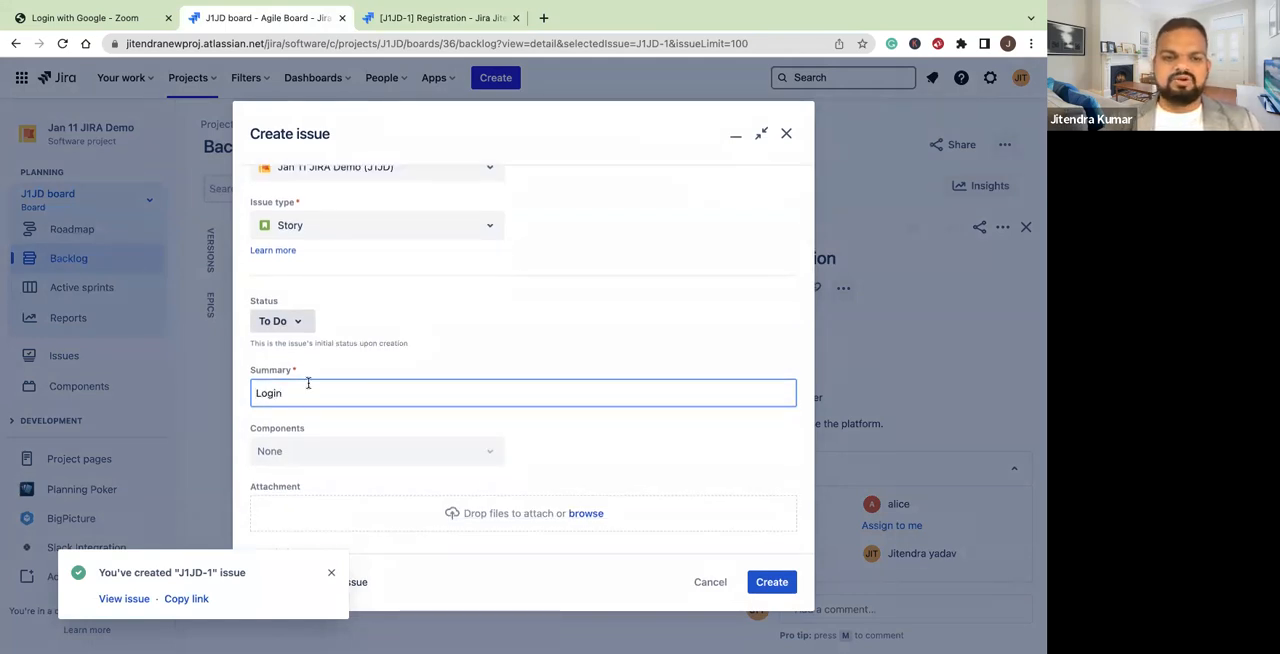
scroll(330, 382, "down", 3)
scroll(405, 455, "down", 2)
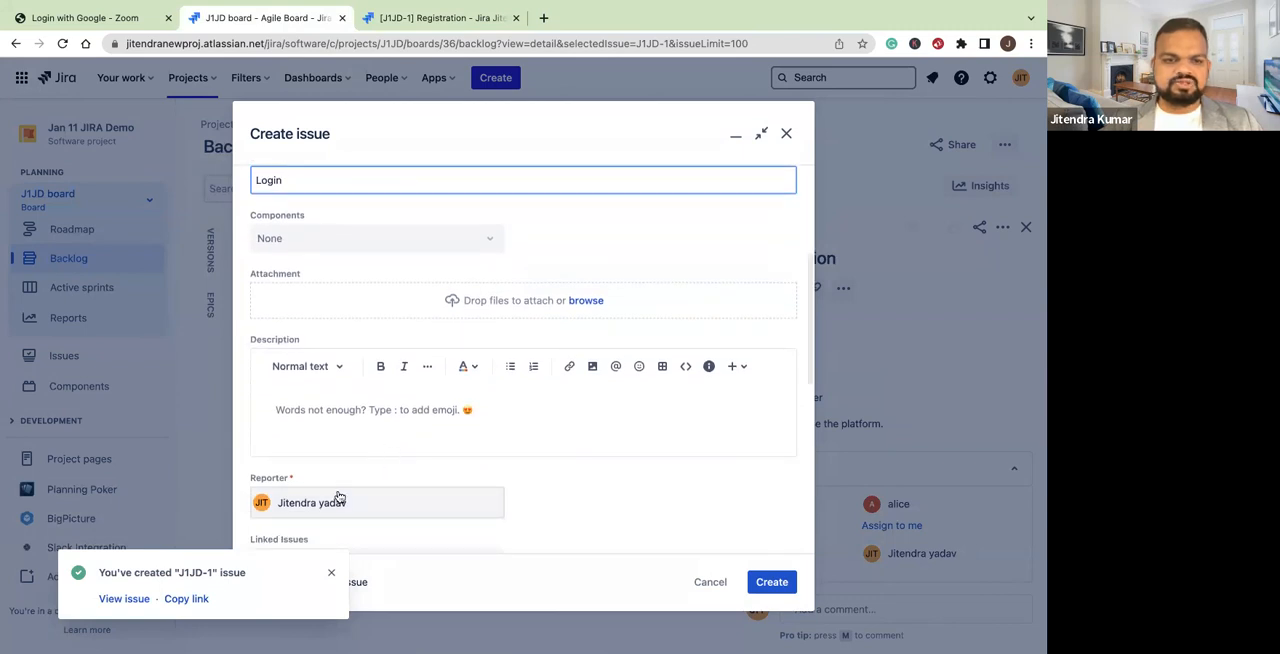
Attach the "4 Stages of Fin... (1).jpg" image to the Login story and create the issue
left_click(585, 302)
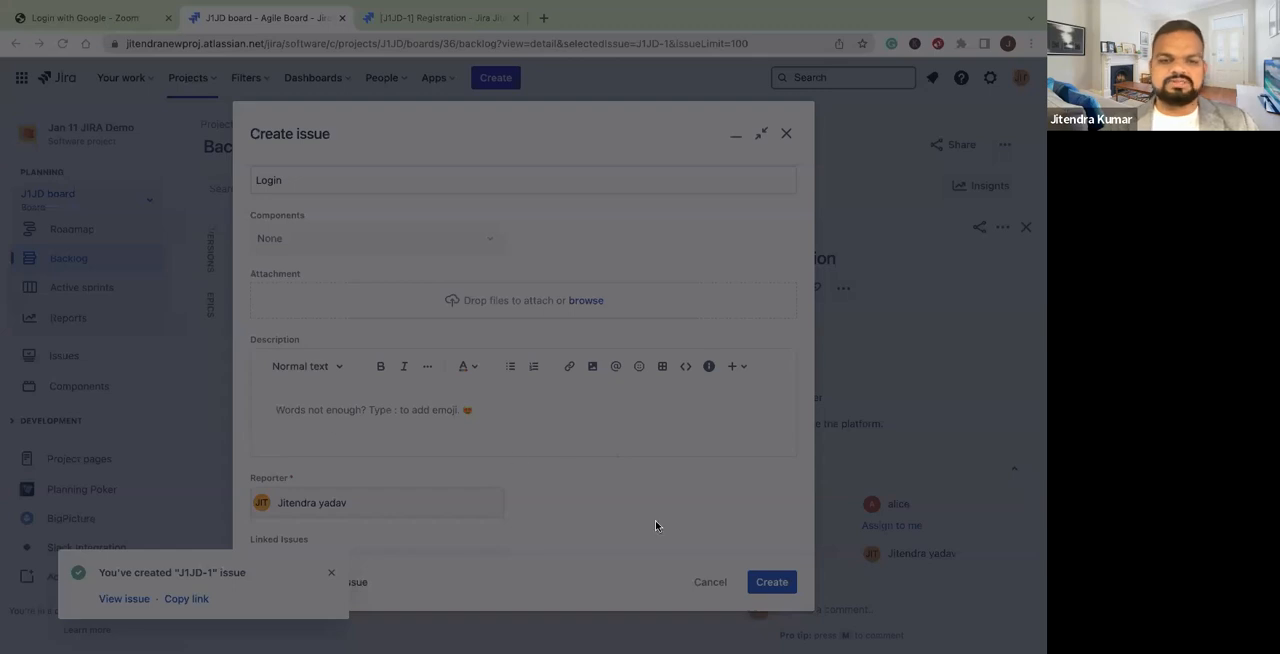
left_click_drag(958, 569, 513, 368)
scroll(513, 368, "down", 5)
scroll(375, 359, "up", 10)
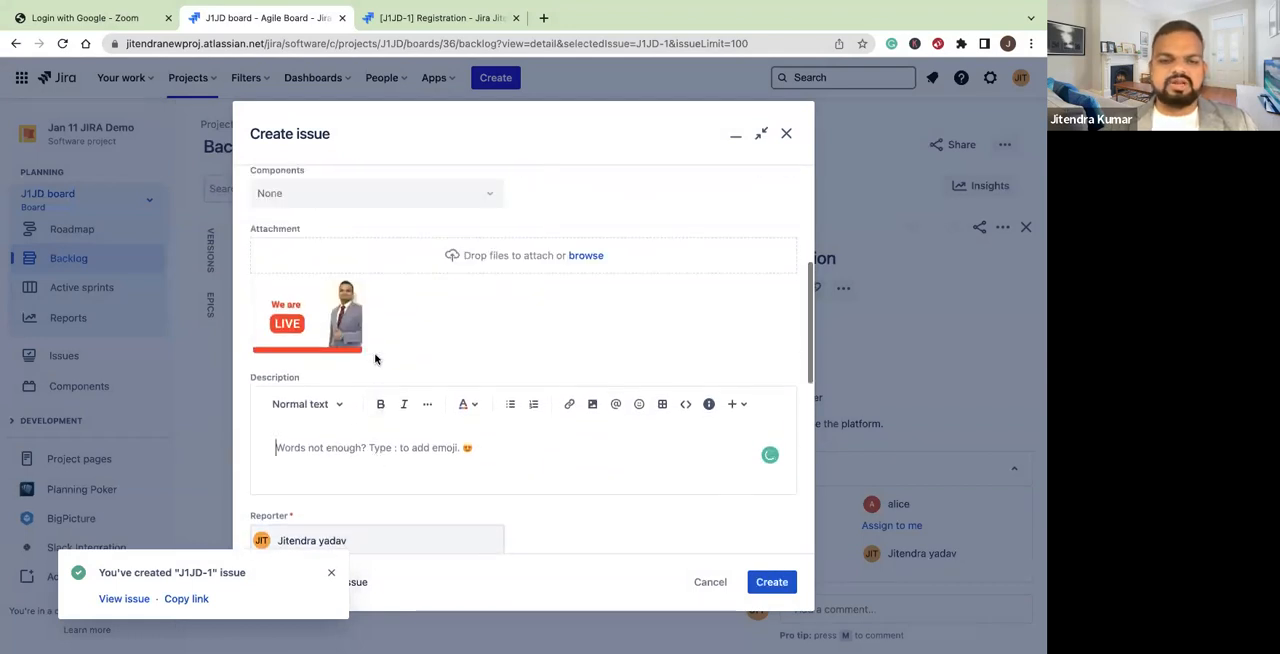
left_click(331, 576)
left_click(776, 585)
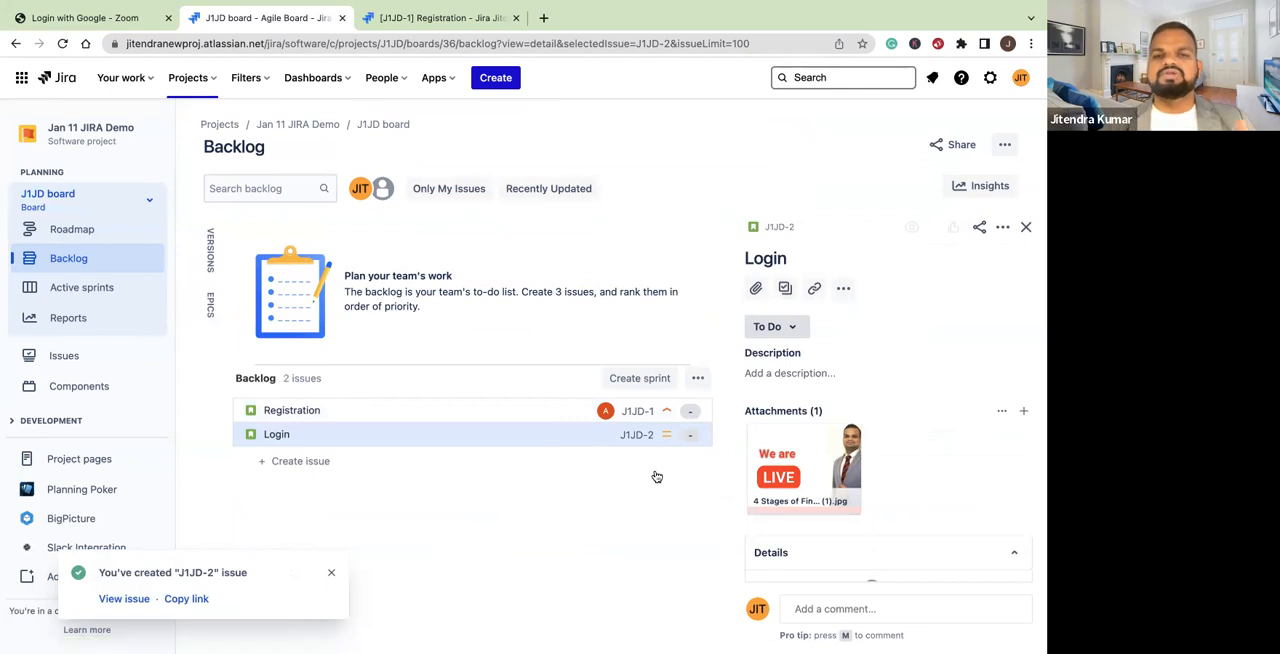
Open a blank form for a new Story in the Jan 11 JIRA Demo project
left_click(497, 78)
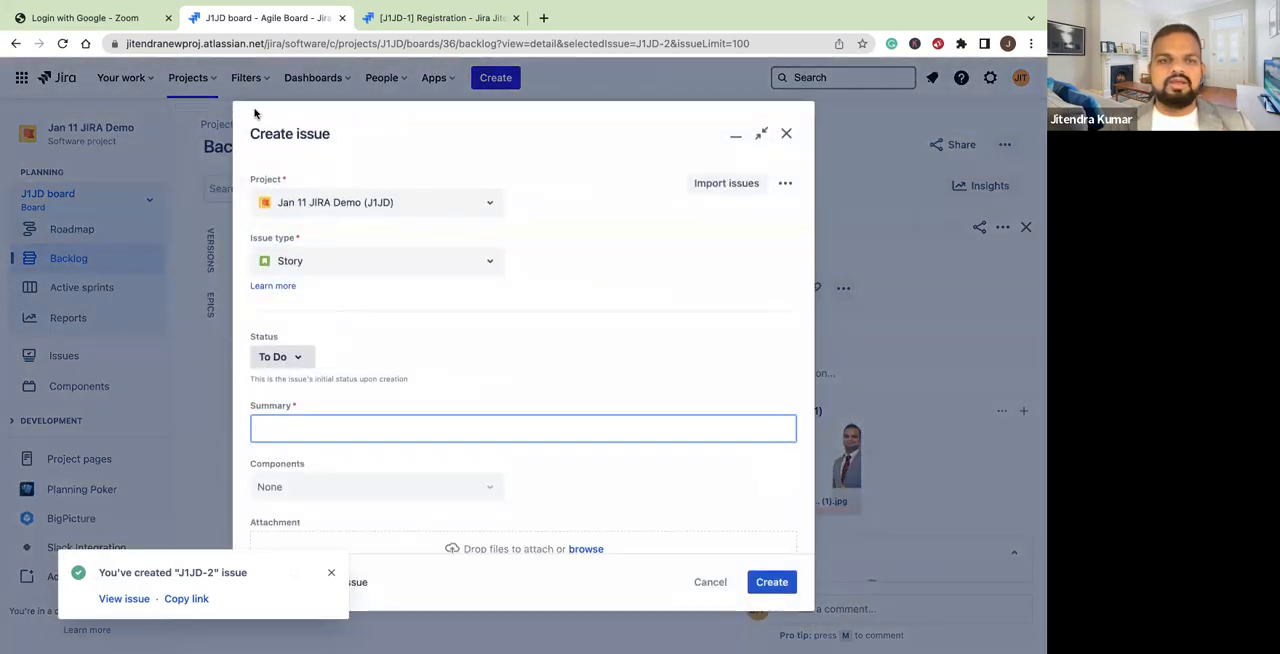
left_click_drag(257, 134, 343, 135)
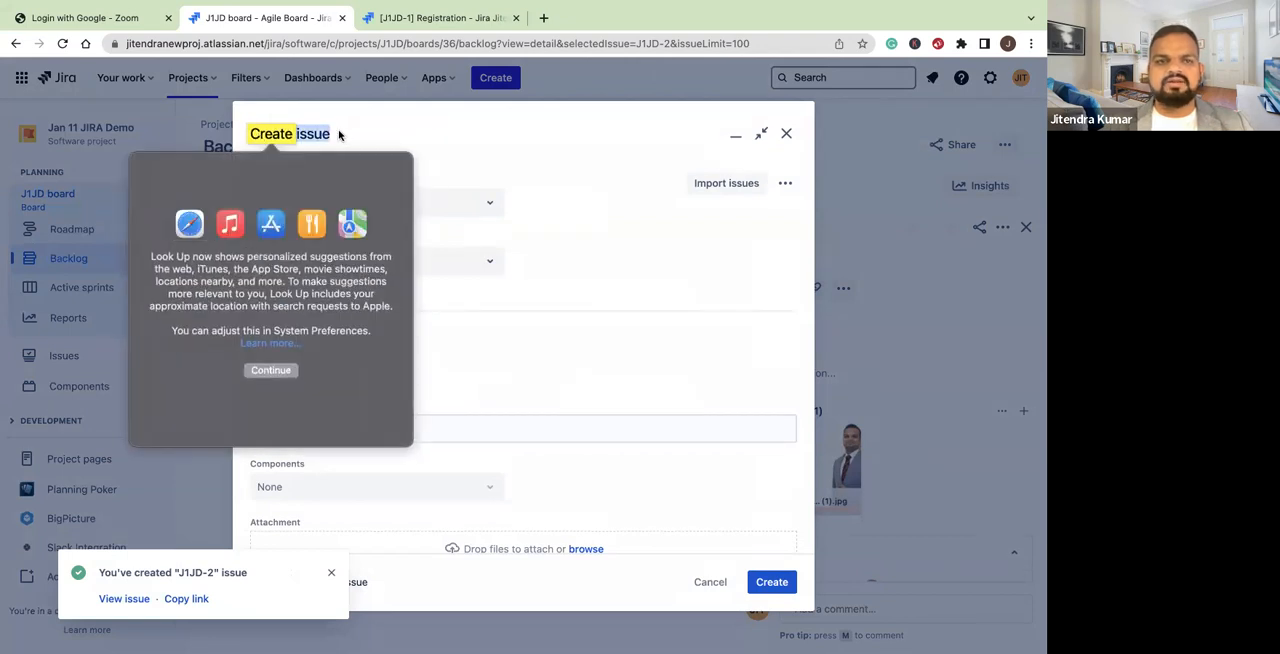
left_click(340, 136)
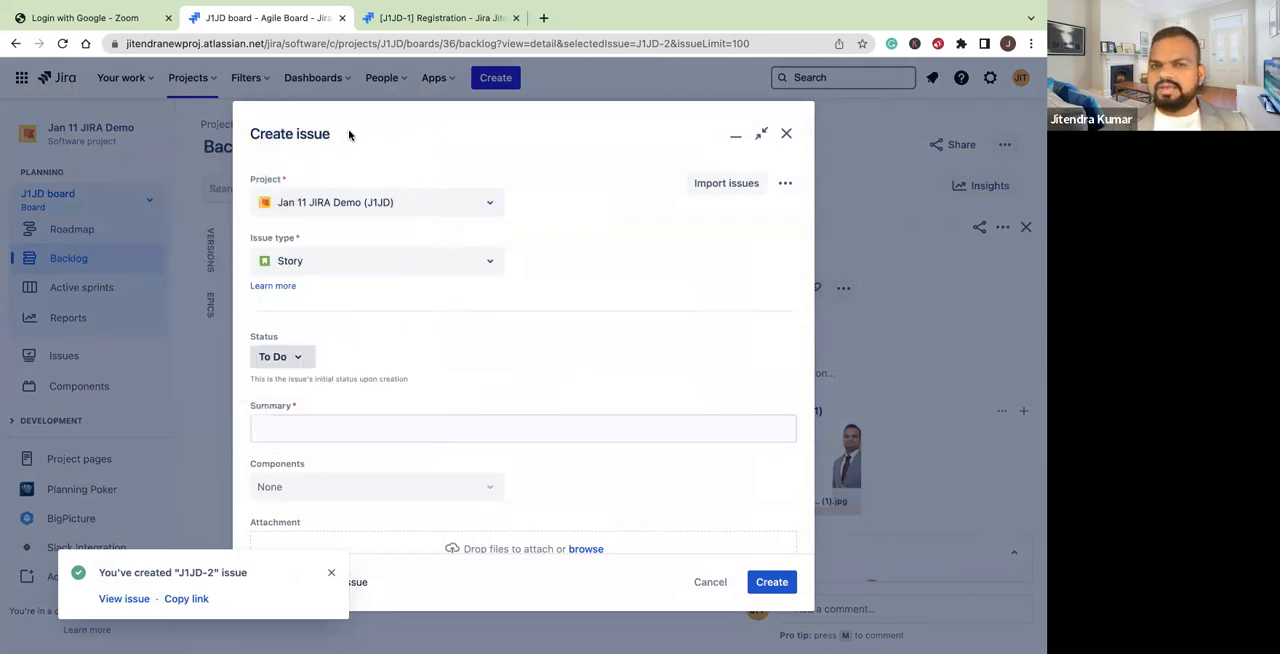
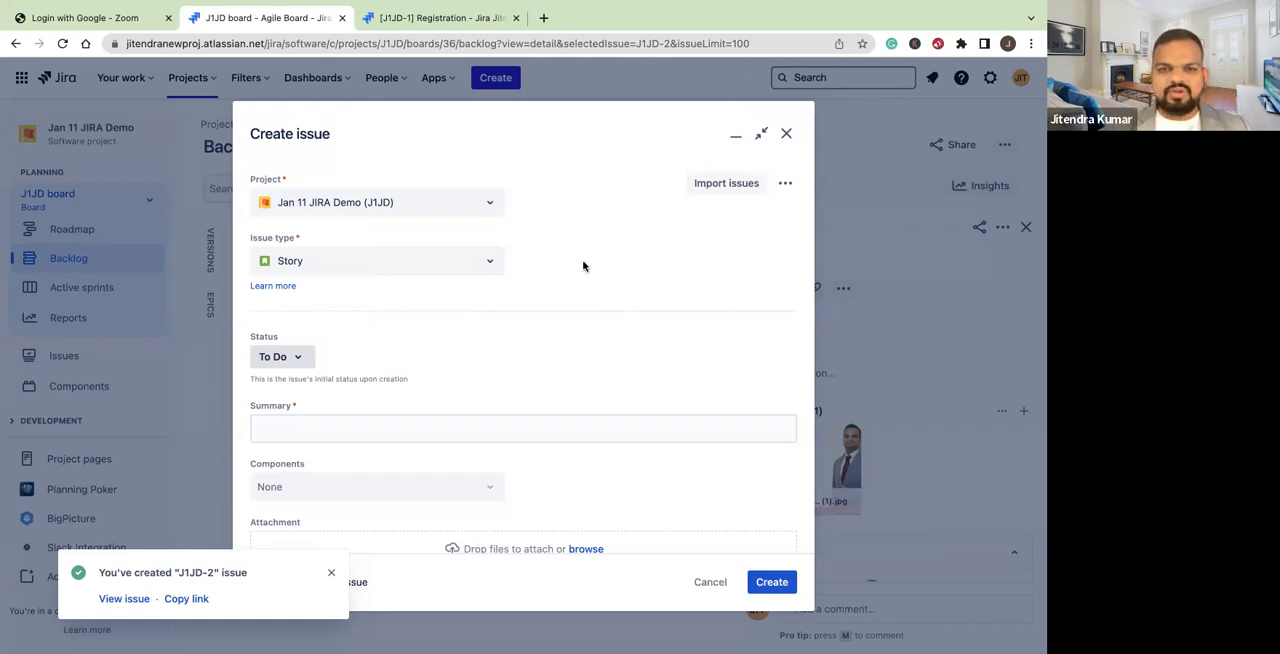
Discard the blank Story form and dismiss the notification about the created issue
scroll(583, 263, "down", 5)
scroll(583, 263, "up", 5)
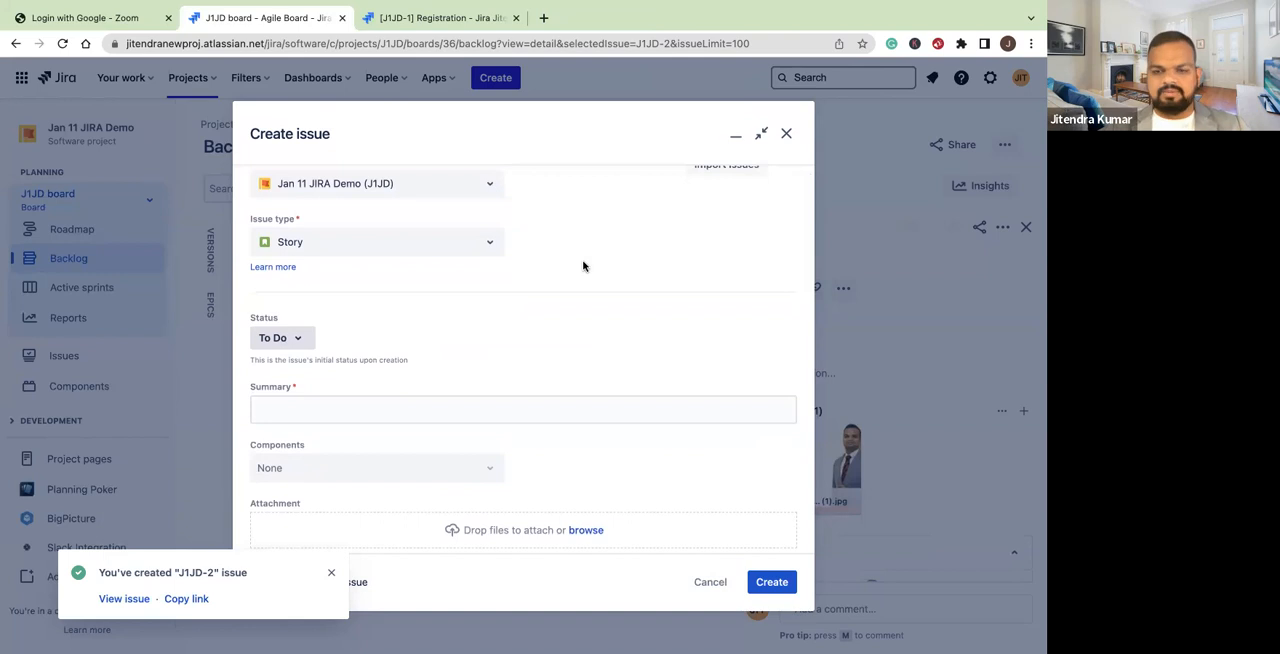
left_click(704, 583)
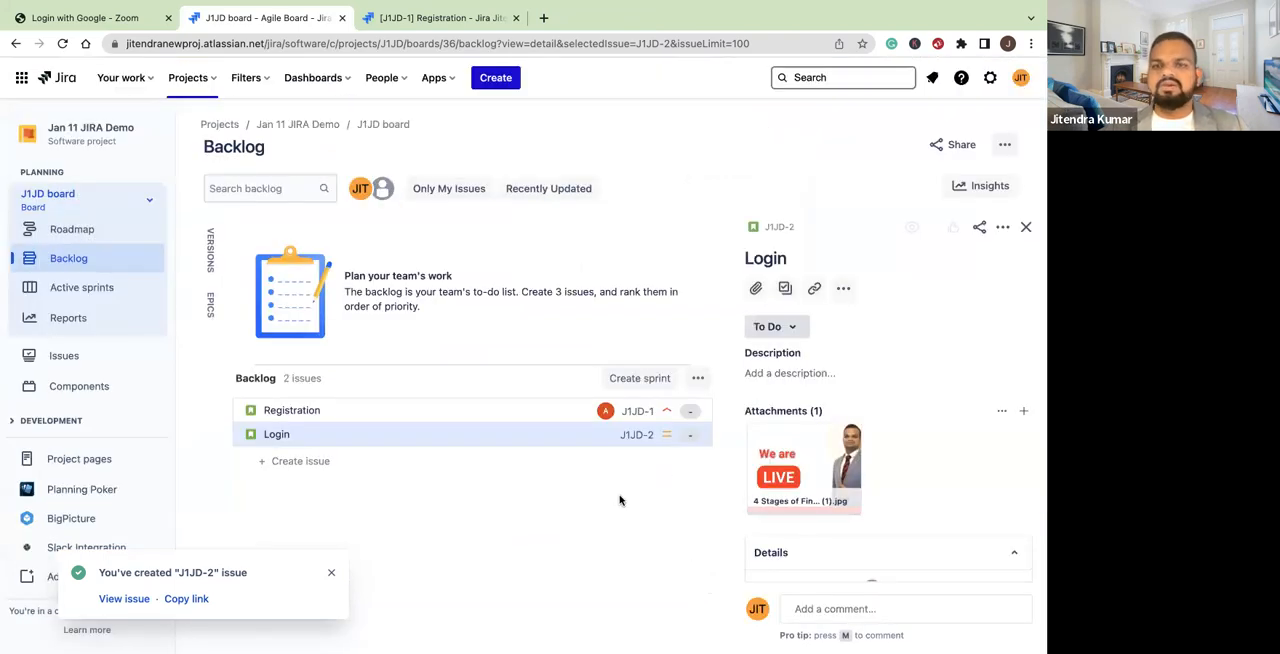
left_click(332, 572)
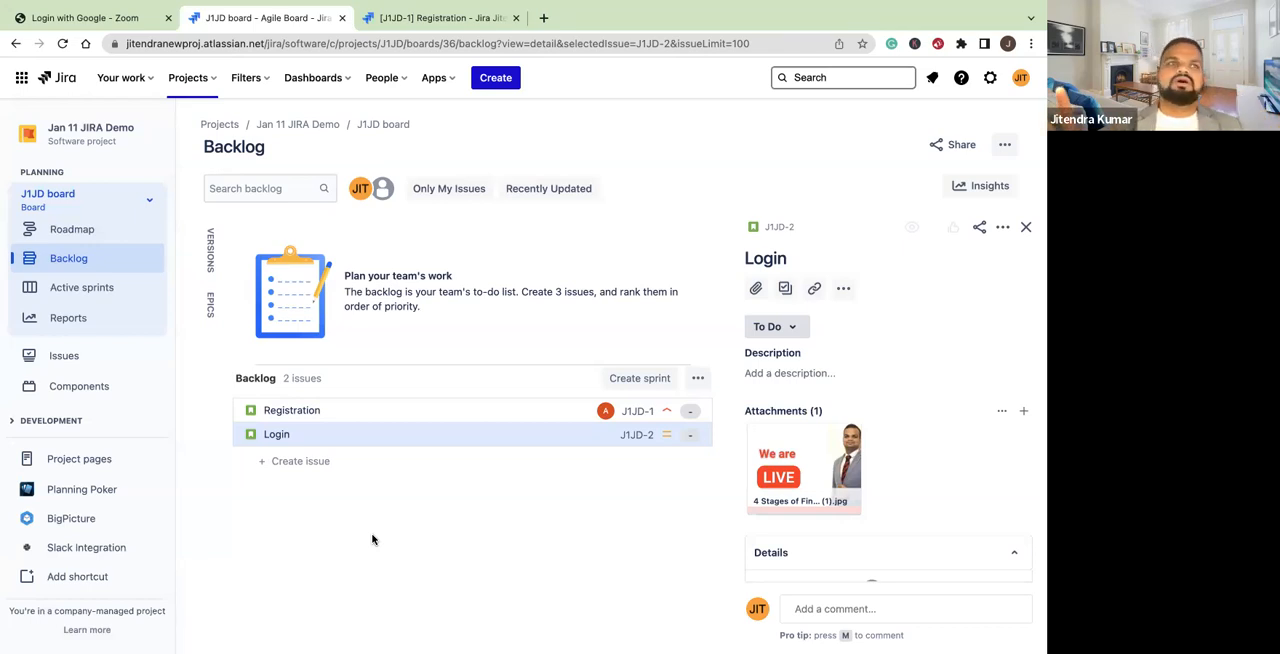
Add a Story with the summary "Logout" directly in the backlog list and end the inline entry
left_click(297, 464)
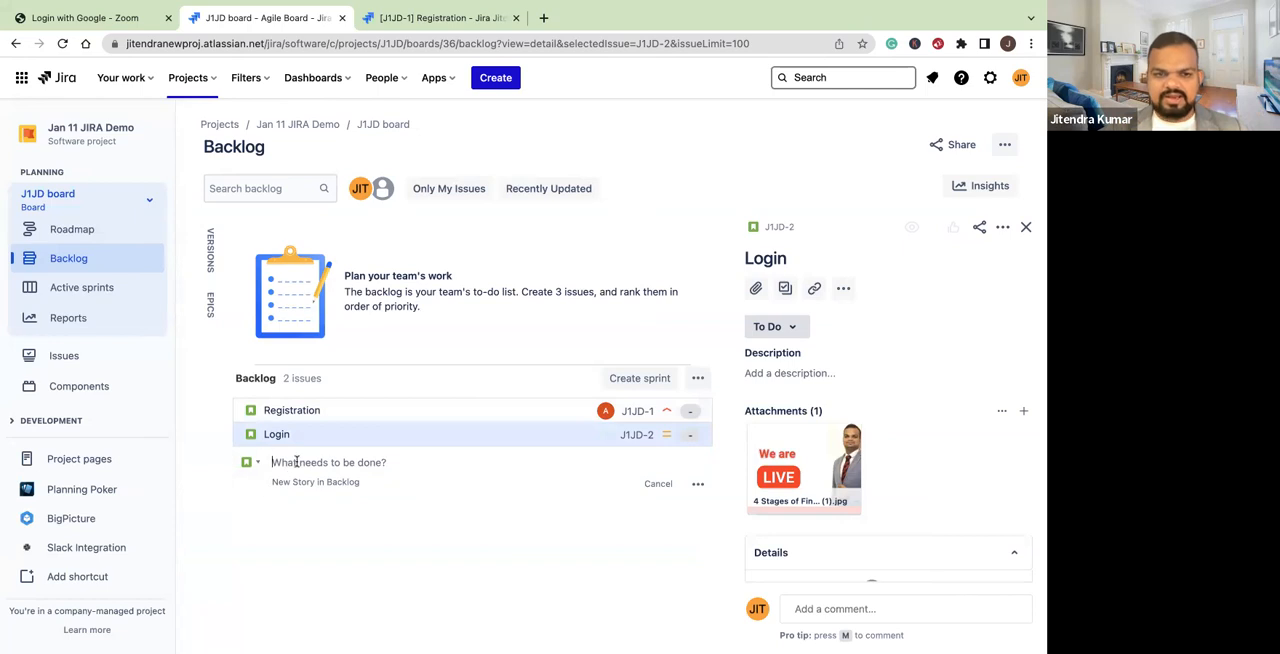
type("Logou")
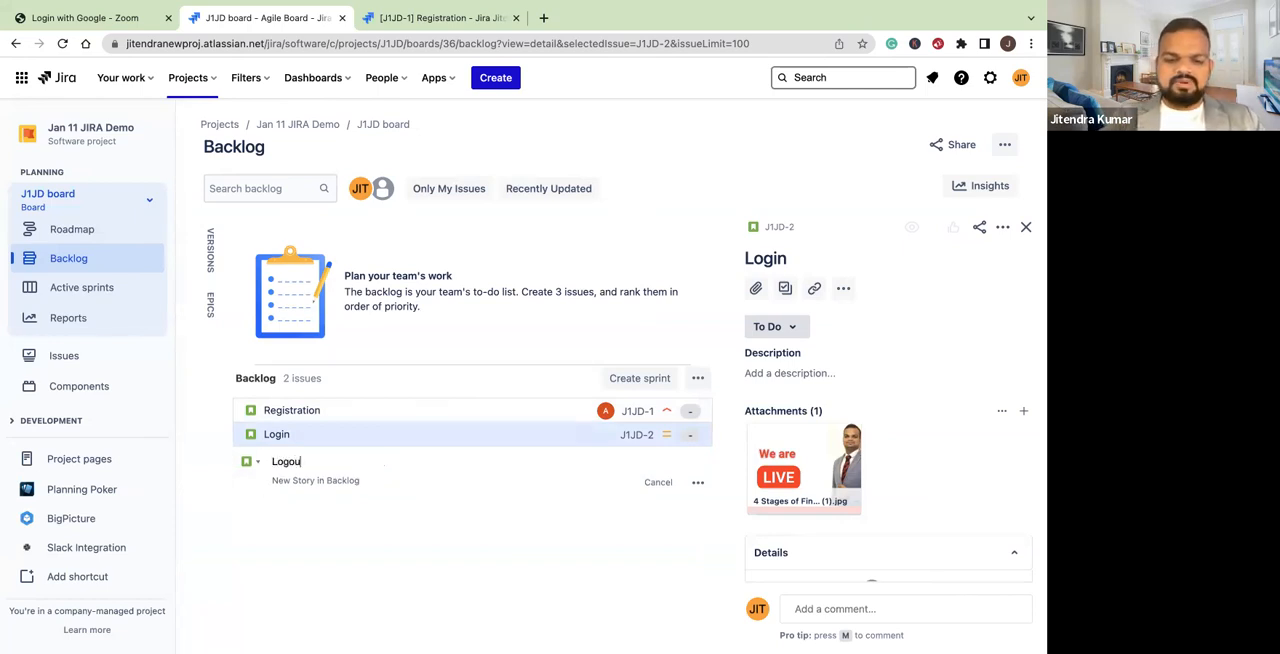
type("t")
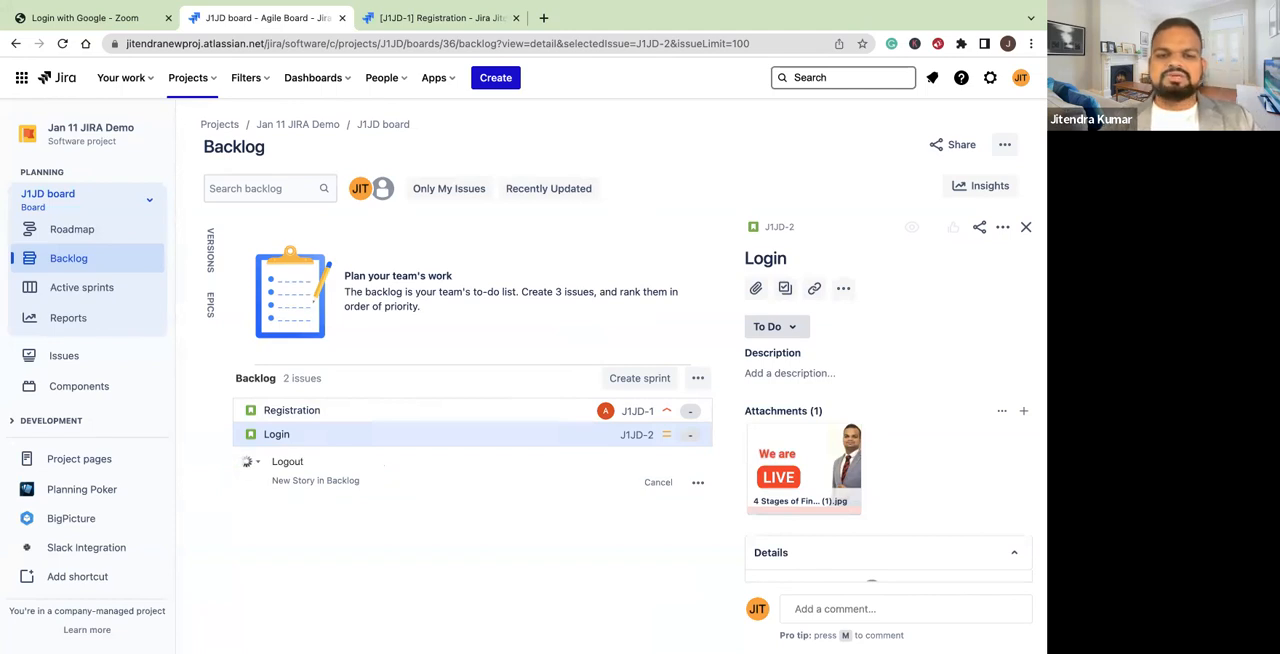
key("Return")
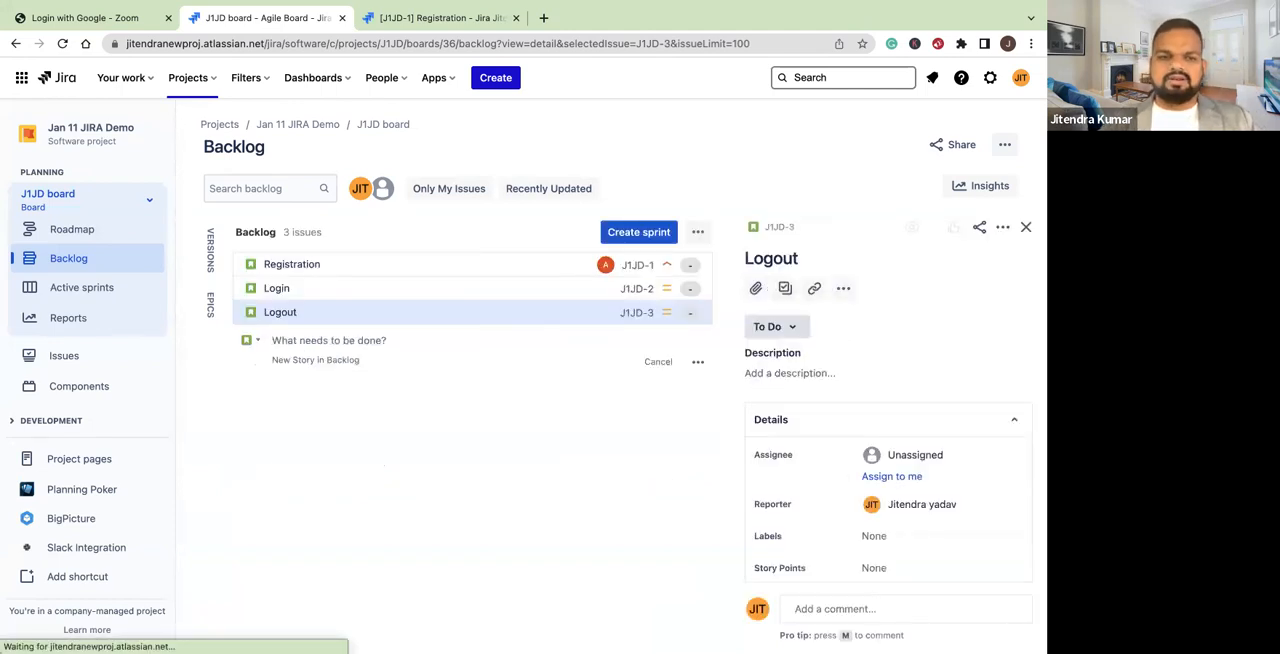
key("Escape")
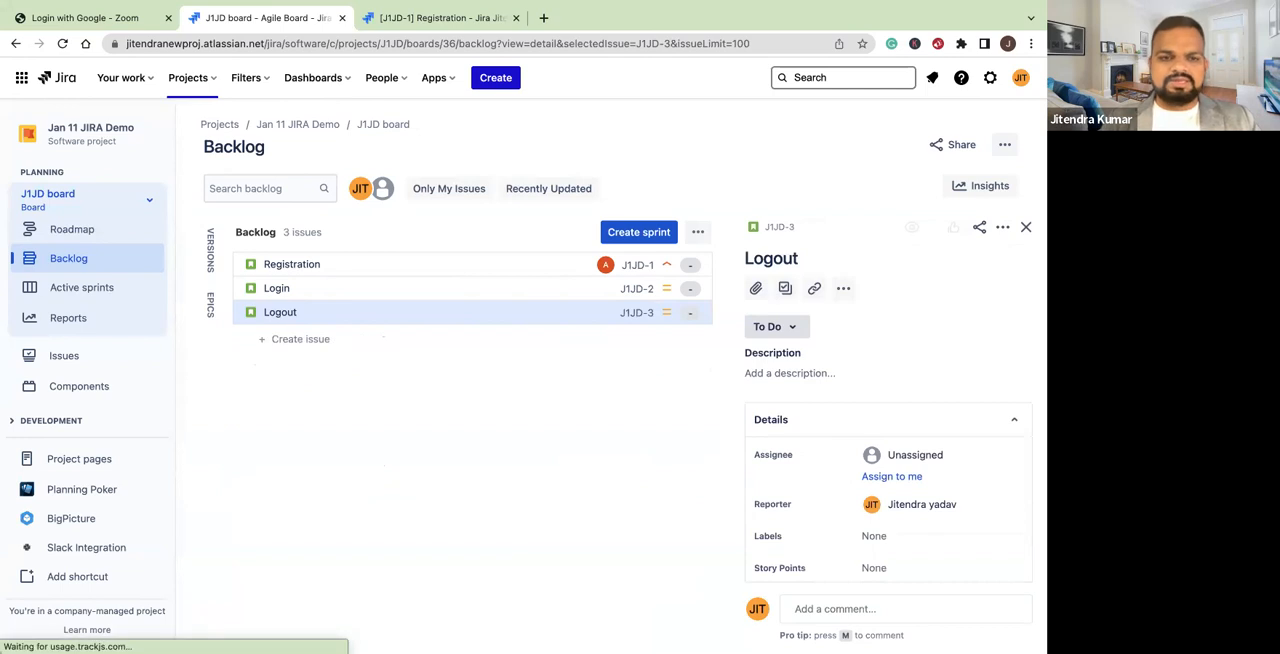
Add a Story with the summary "Search" below Logout in the backlog and end the inline entry
left_click(292, 339)
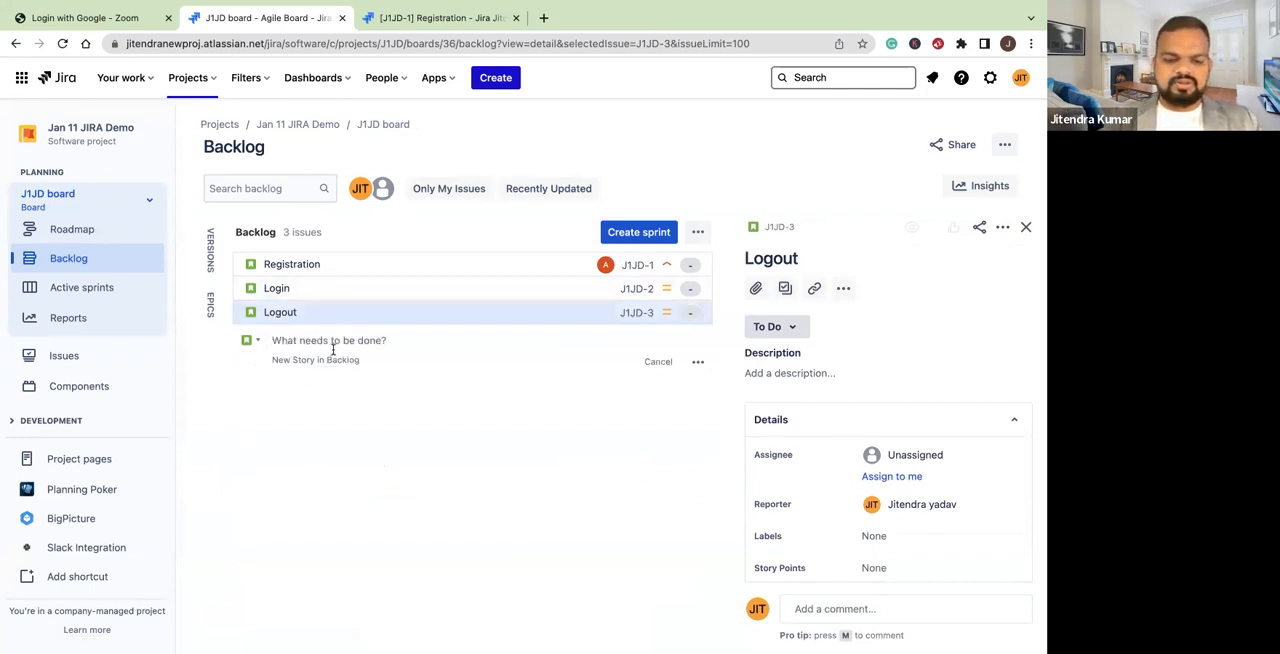
type("Sea")
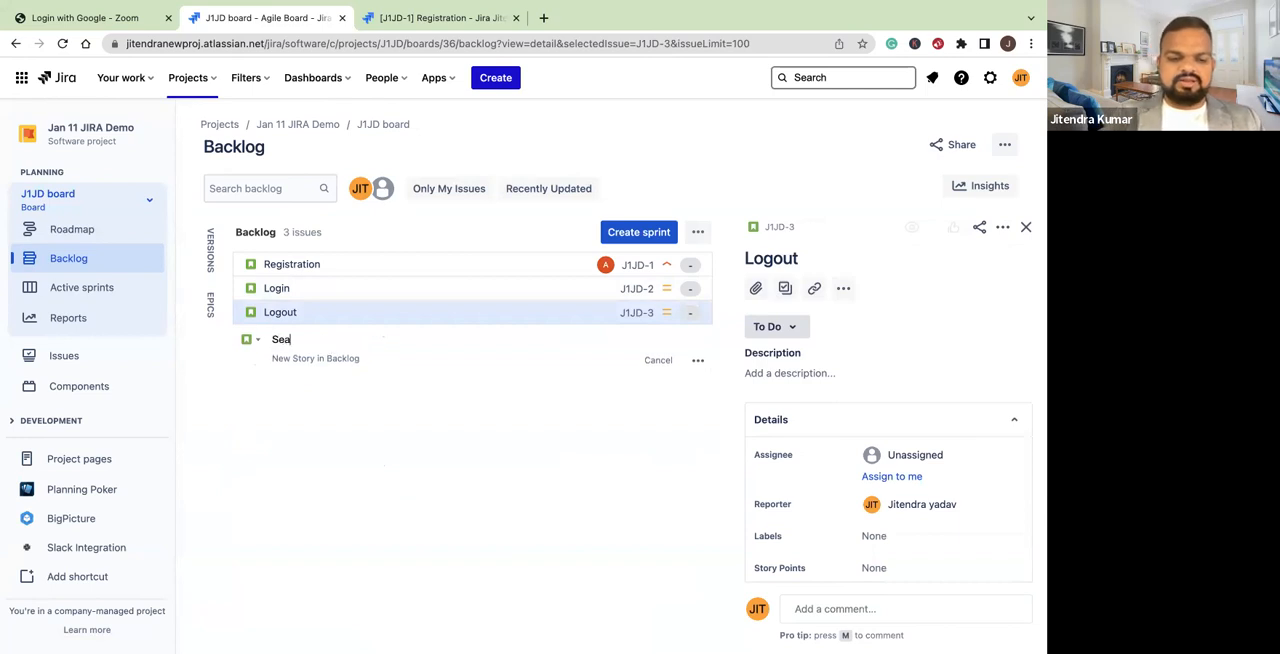
type("rch")
key("Return")
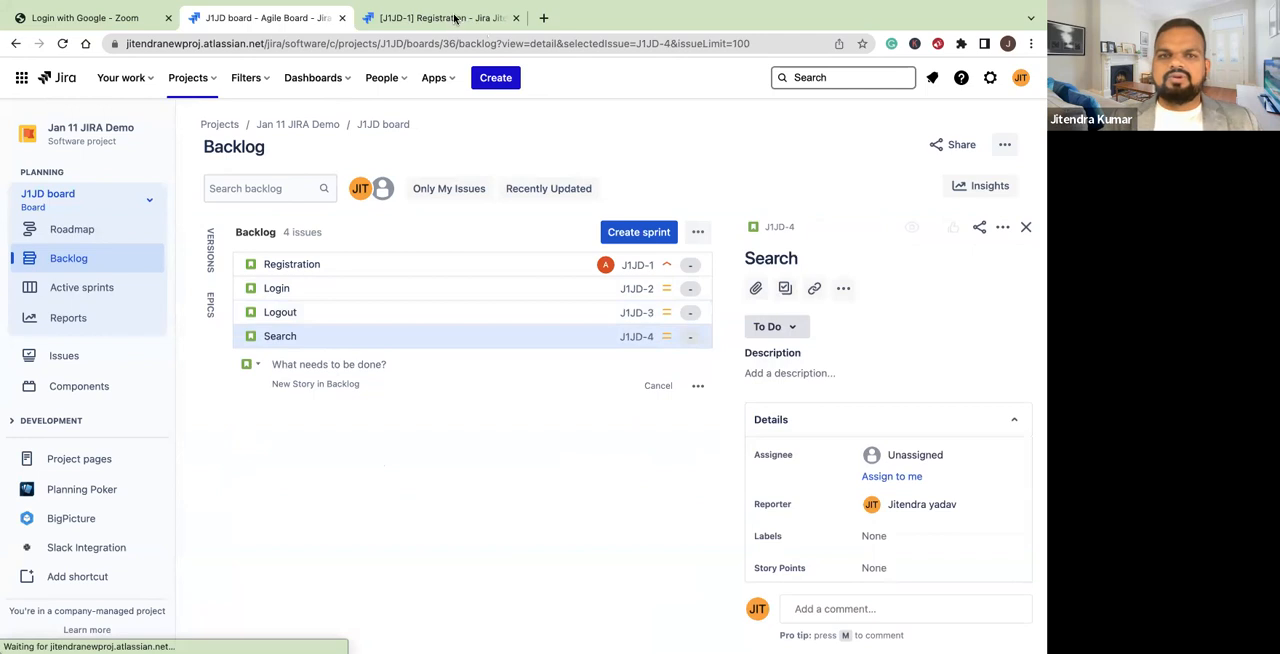
key("Escape")
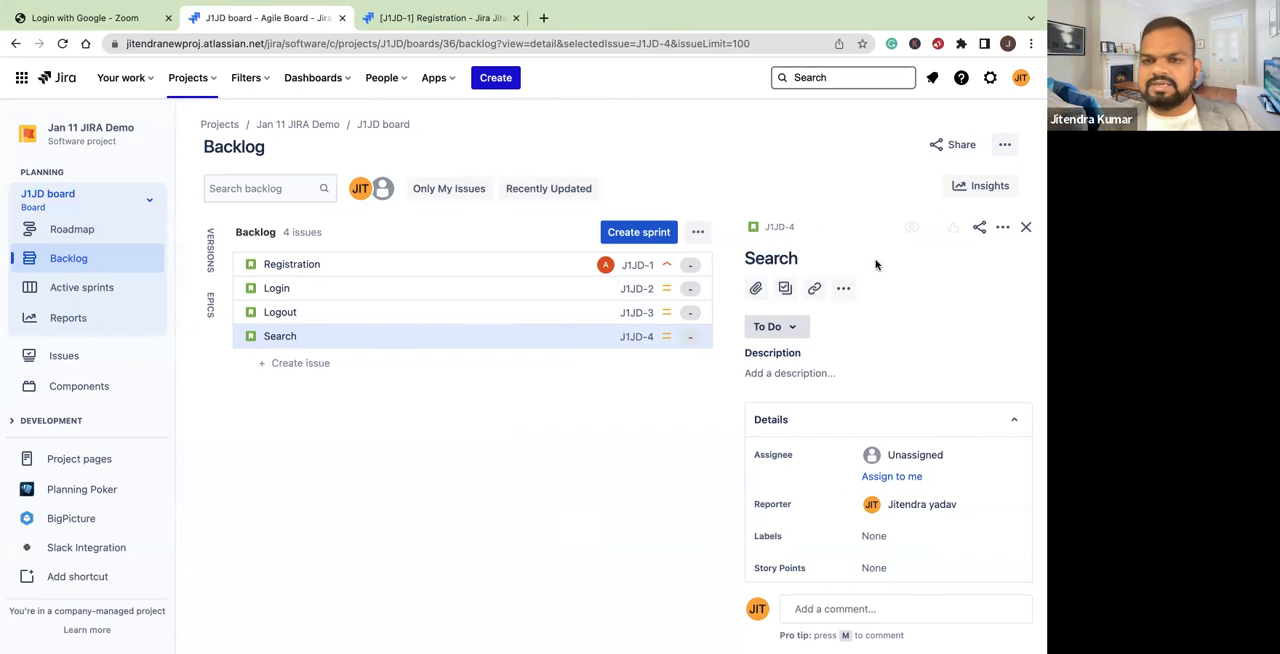
Add a Story with the summary "Add product to cart" below Search in the backlog
left_click(290, 363)
type("Add product")
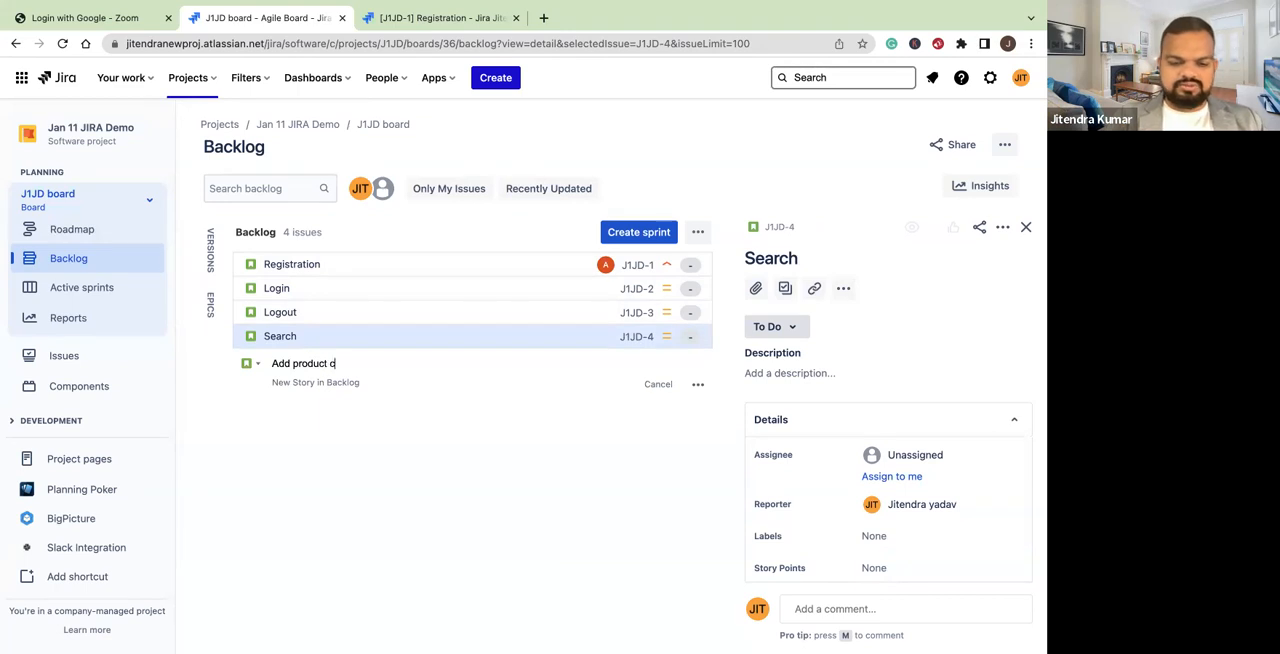
type(" to cart")
key("Return")
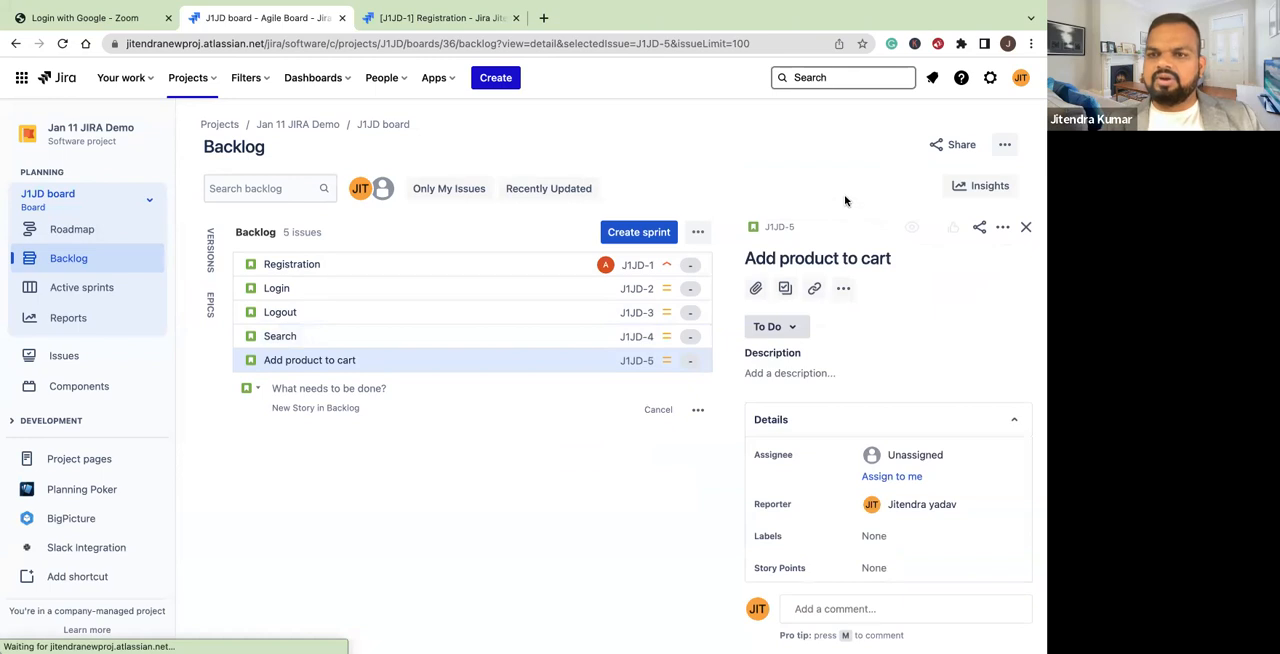
left_click(846, 200)
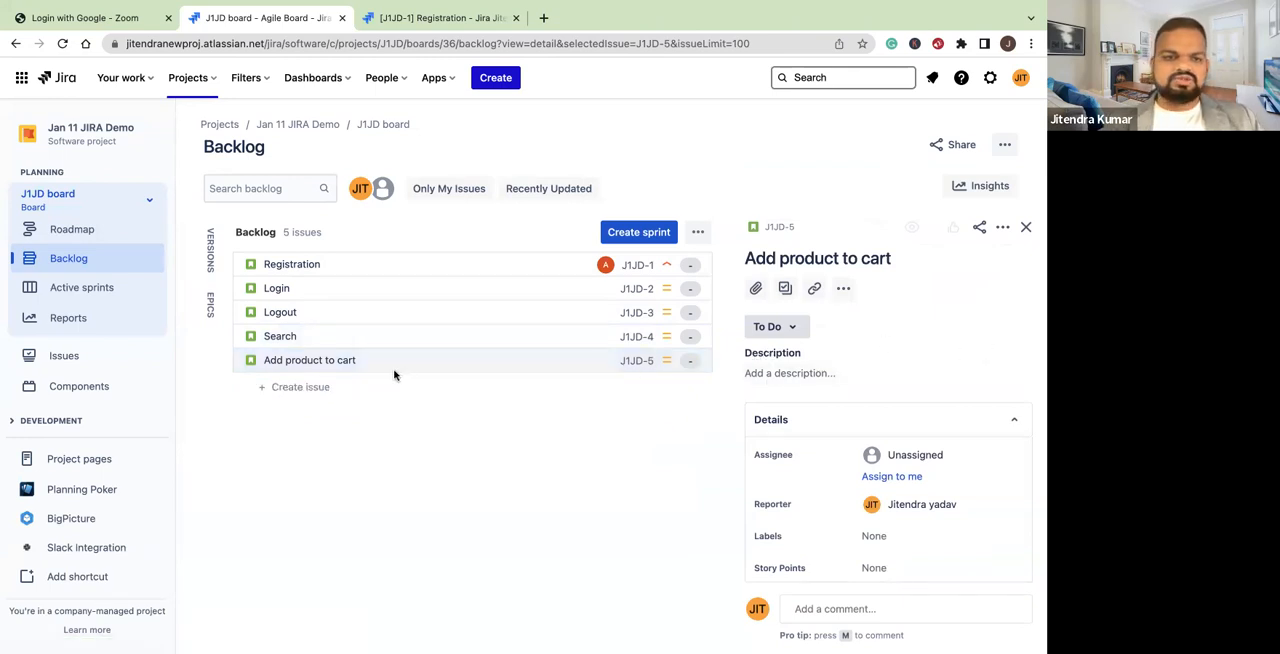
Add a Story with the summary "Purchase" below Add product to cart in the backlog
left_click(309, 388)
type("Purcgh")
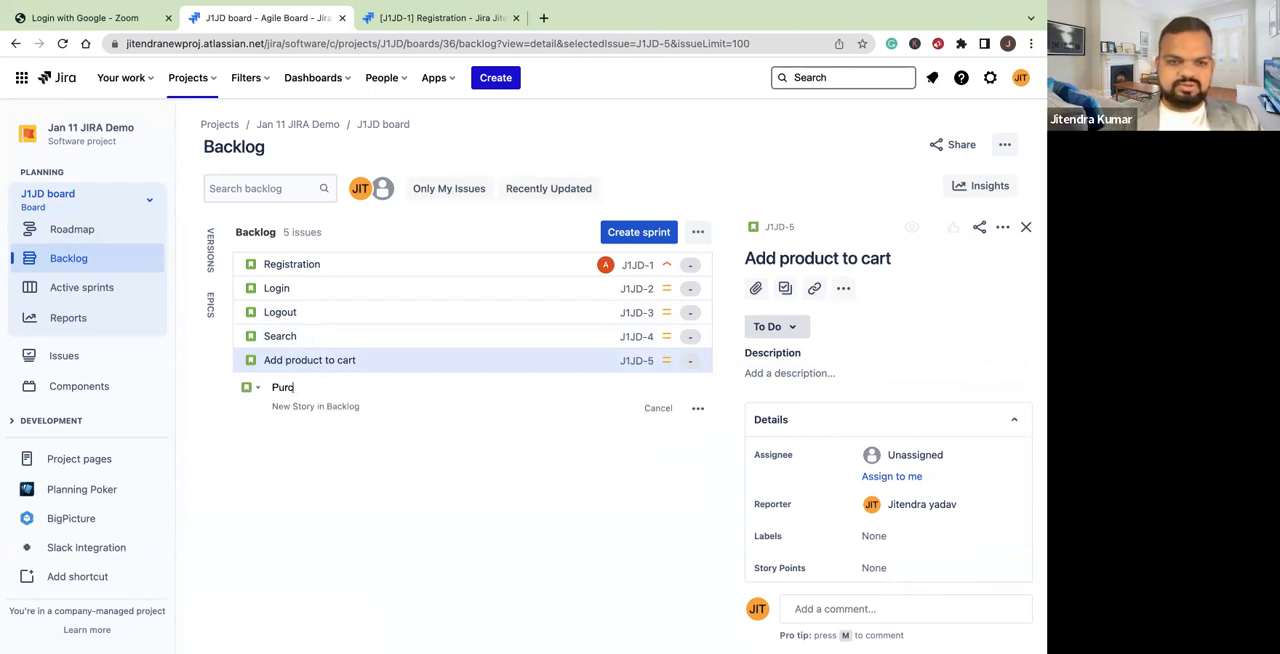
key("Return")
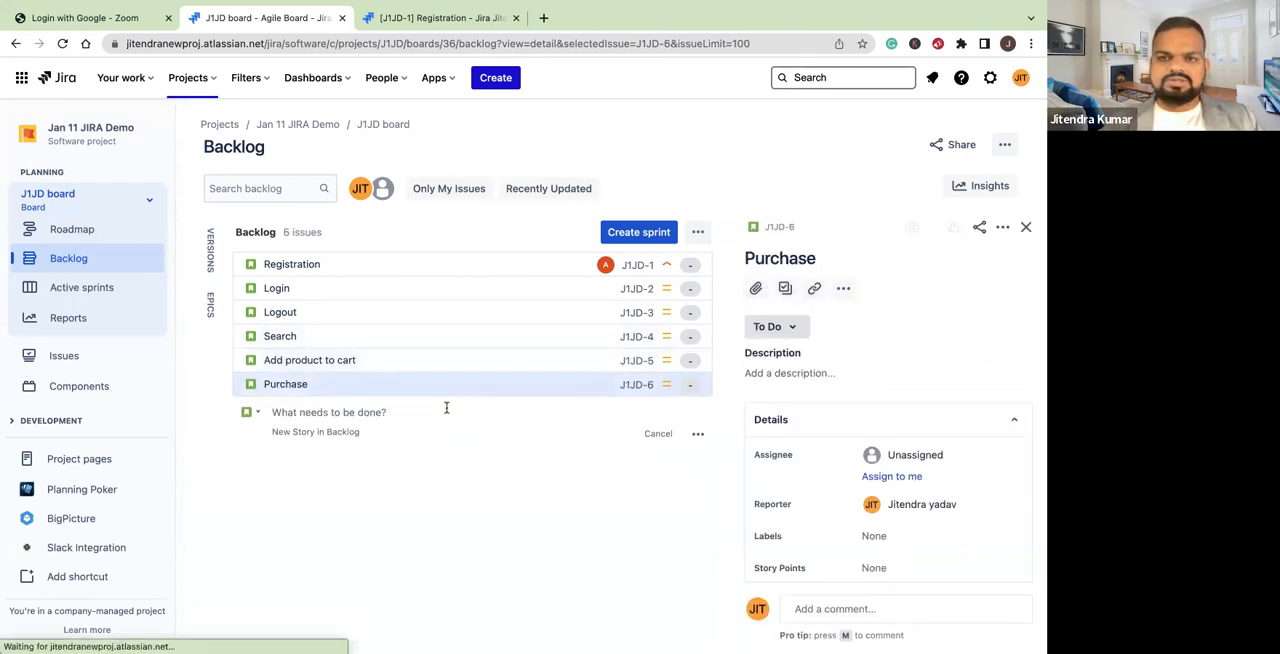
left_click(289, 418)
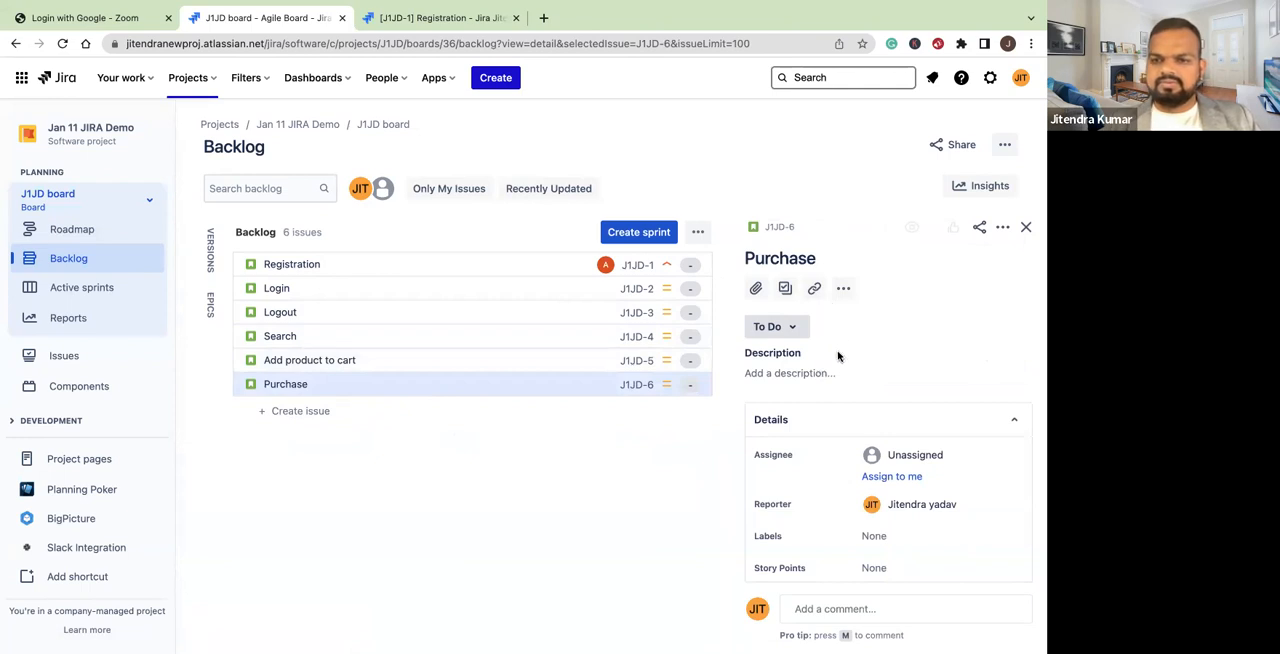
Add a Story with the summary "Add payment" below Purchase in the backlog
left_click(301, 411)
type("Add payment")
key("Return")
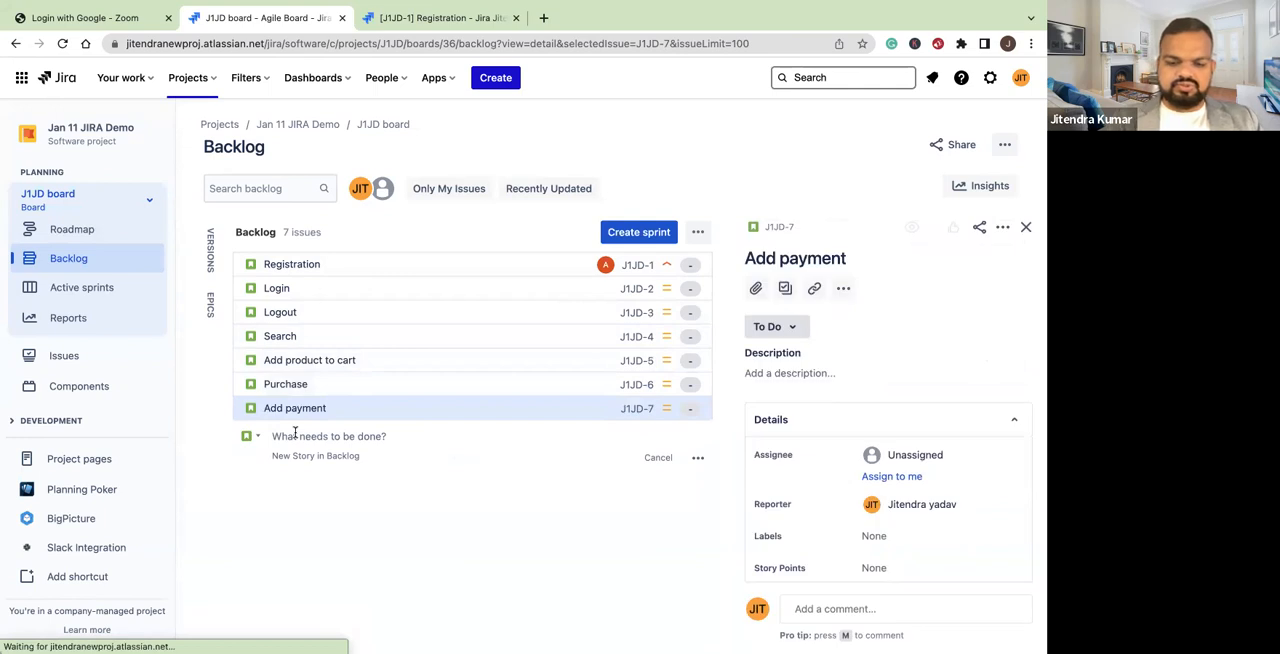
Add a Story with the summary "Make payment" below Add payment in the backlog
type("make payment")
left_click(280, 440)
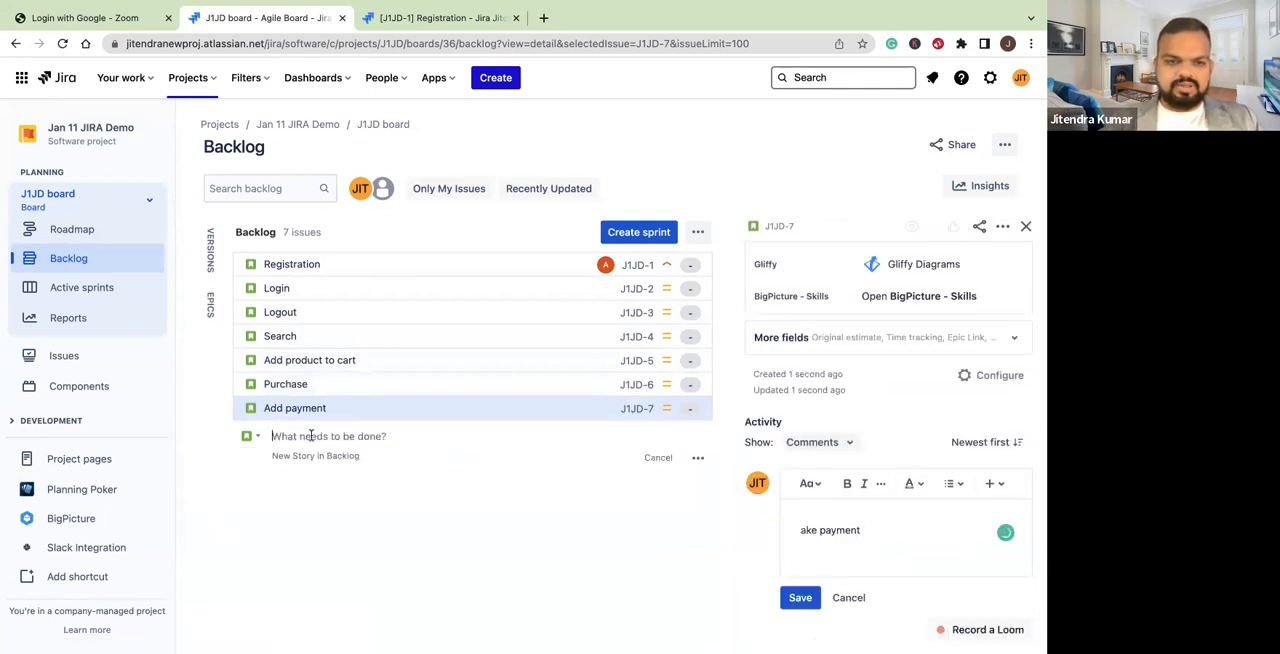
type("Make payment")
key("Return")
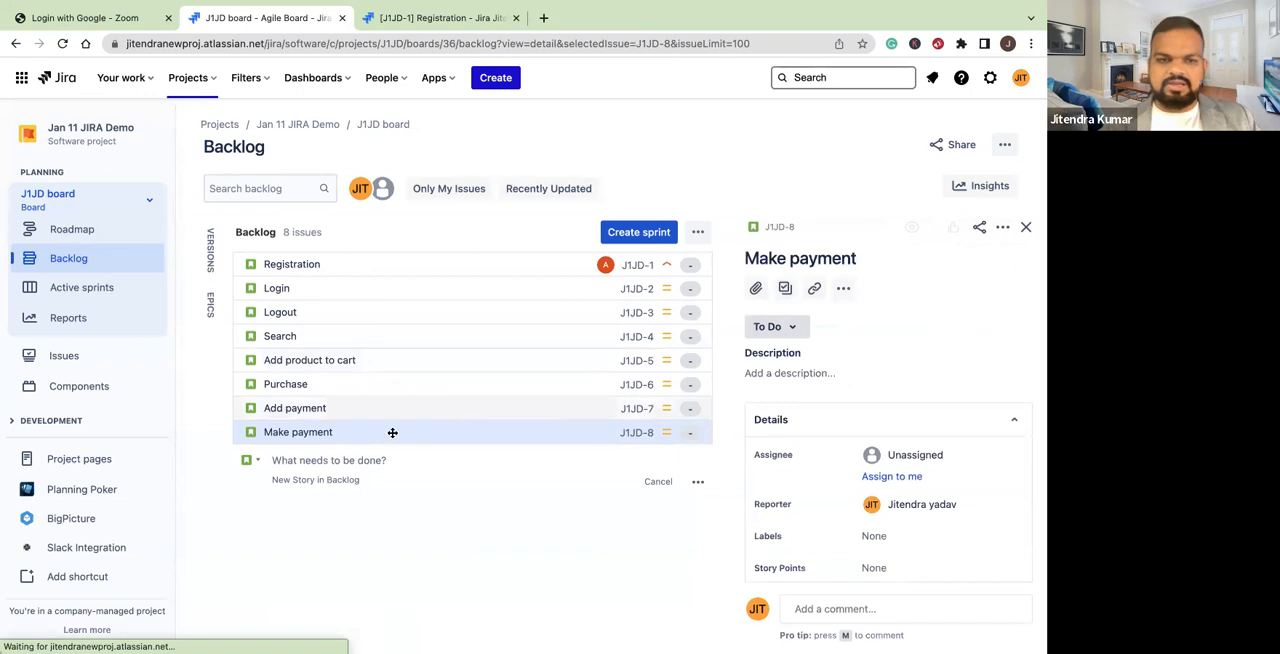
Add a Story with the summary "Return" below Make payment in the backlog
left_click(302, 463)
left_click(302, 460)
type("Return")
key("Return")
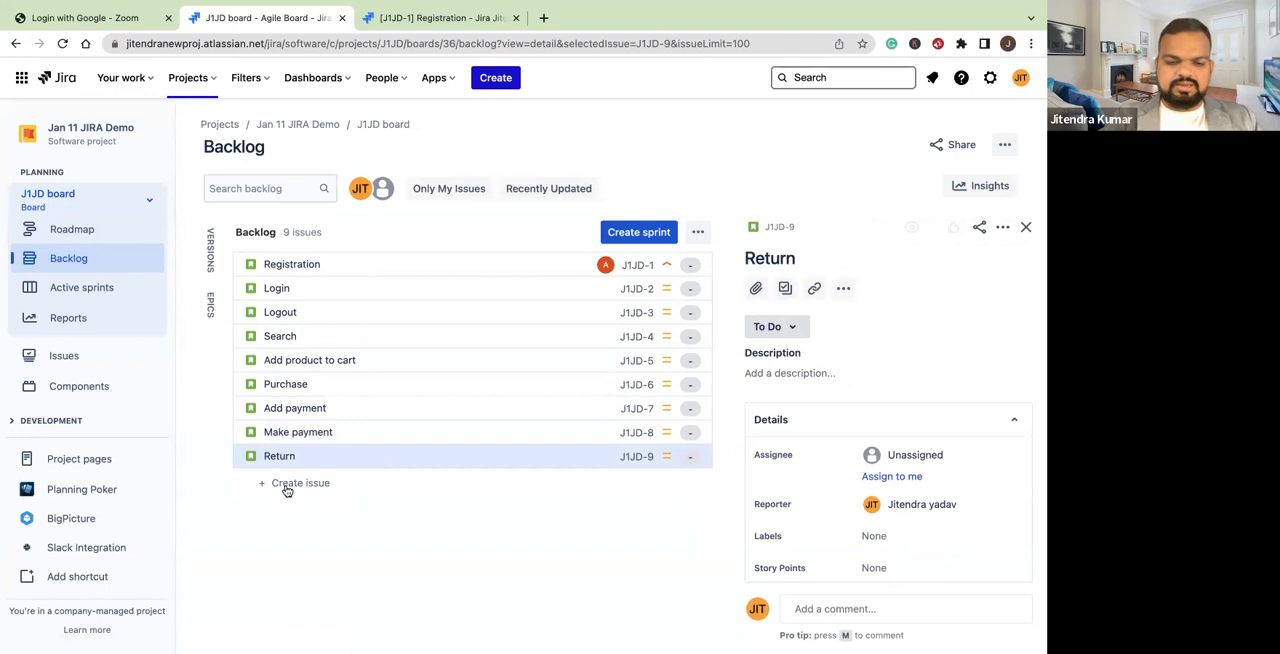
Add a Story with the summary "Refund" below Return in the backlog, and select the Add product to cart story
left_click(286, 488)
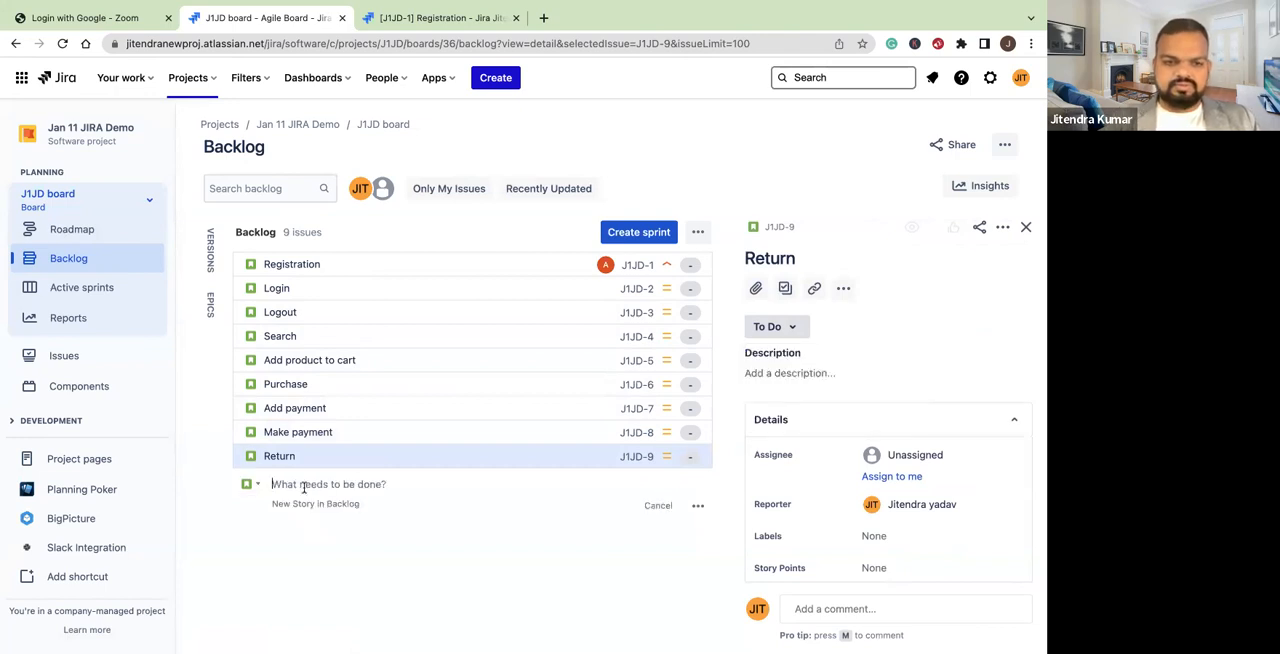
type("Refund")
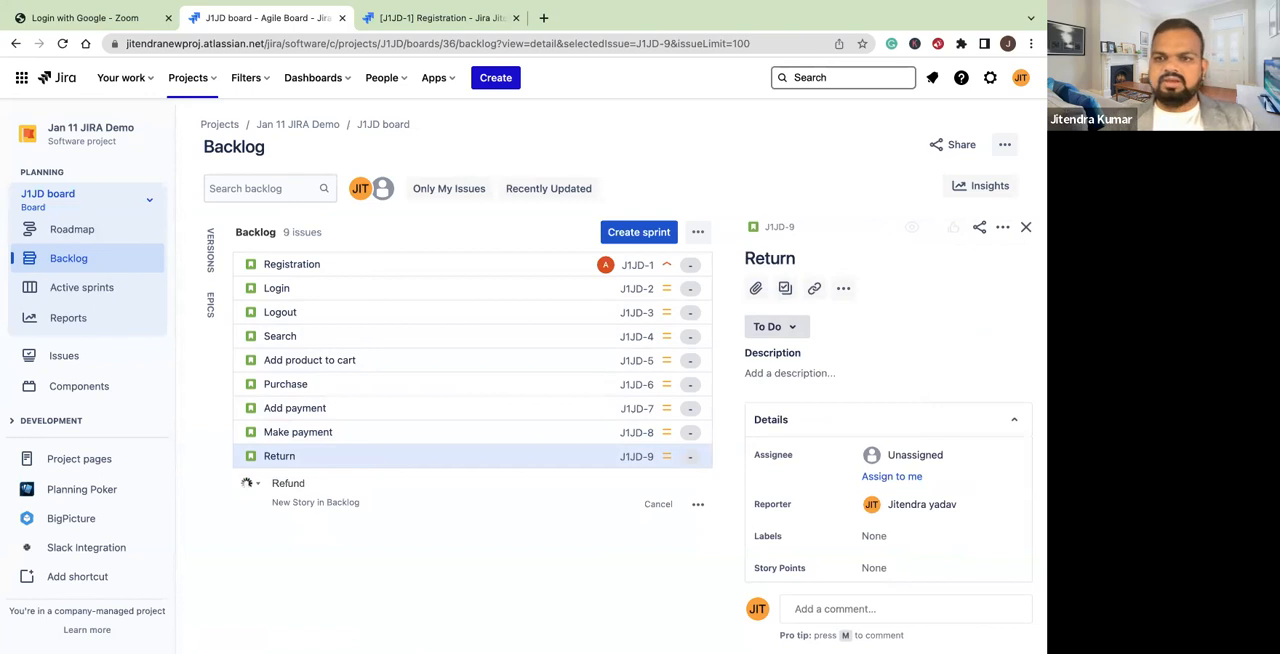
key("Return")
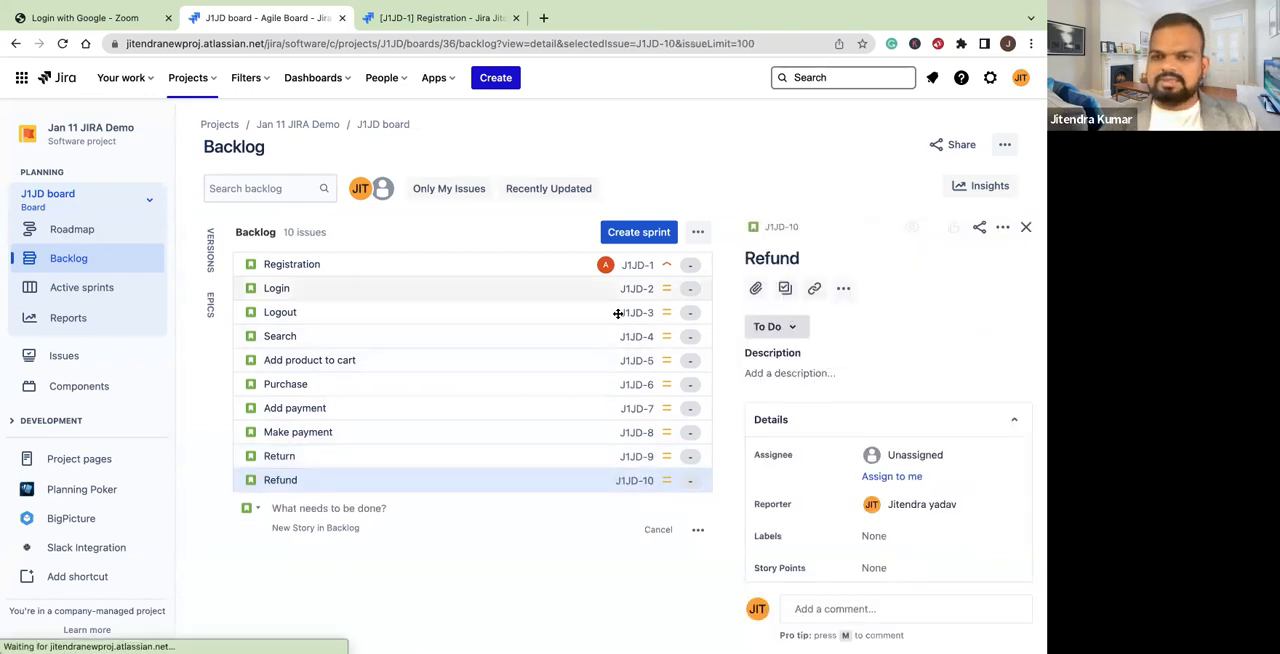
left_click(581, 359)
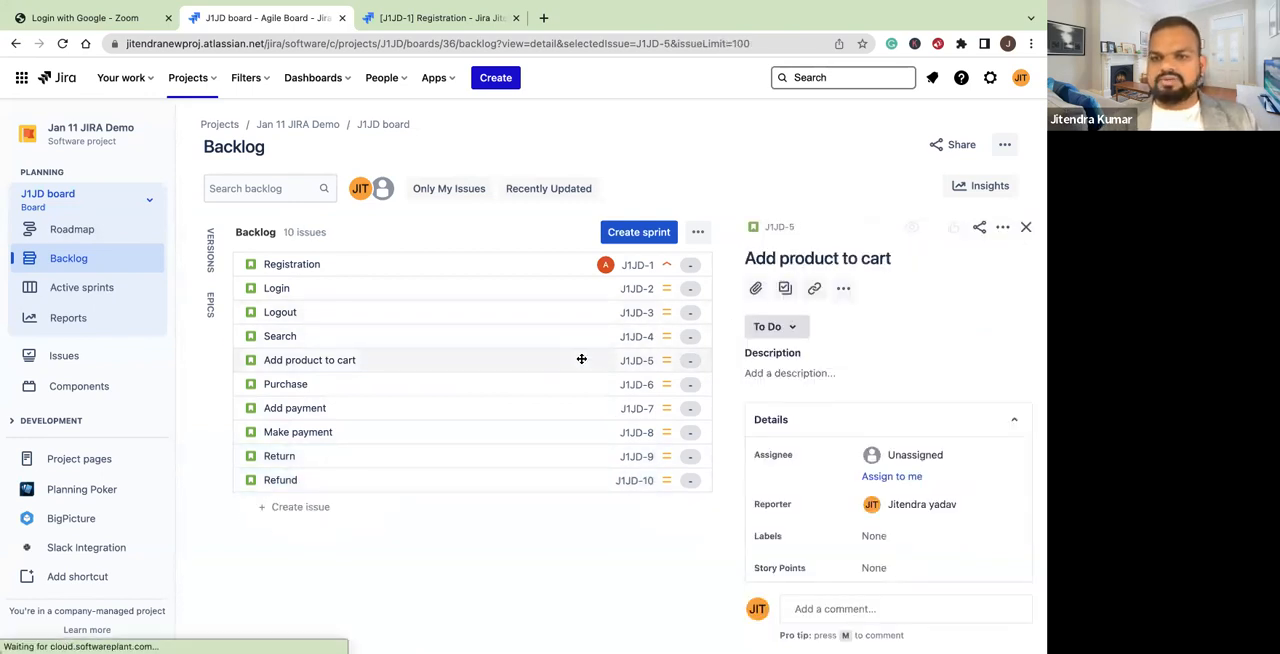
Add a Story with the summary "Seller dashboard" below Refund in the backlog and end the inline entry
left_click(275, 507)
key("s")
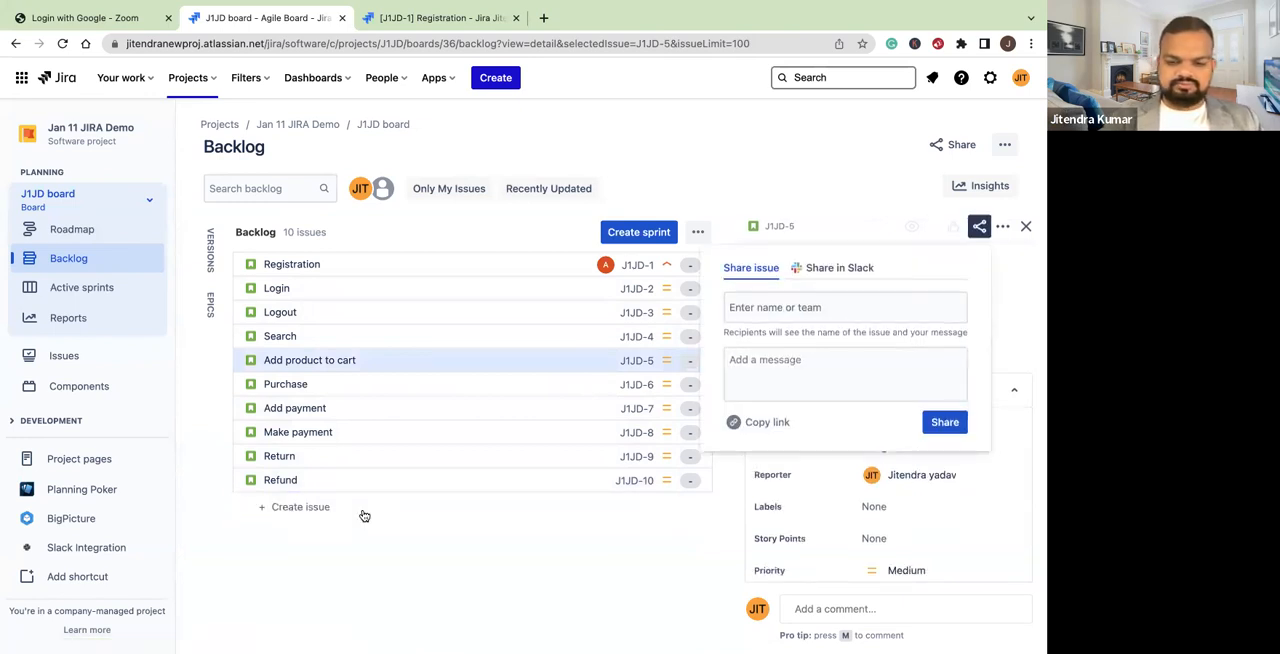
left_click(300, 507)
type("Seller d")
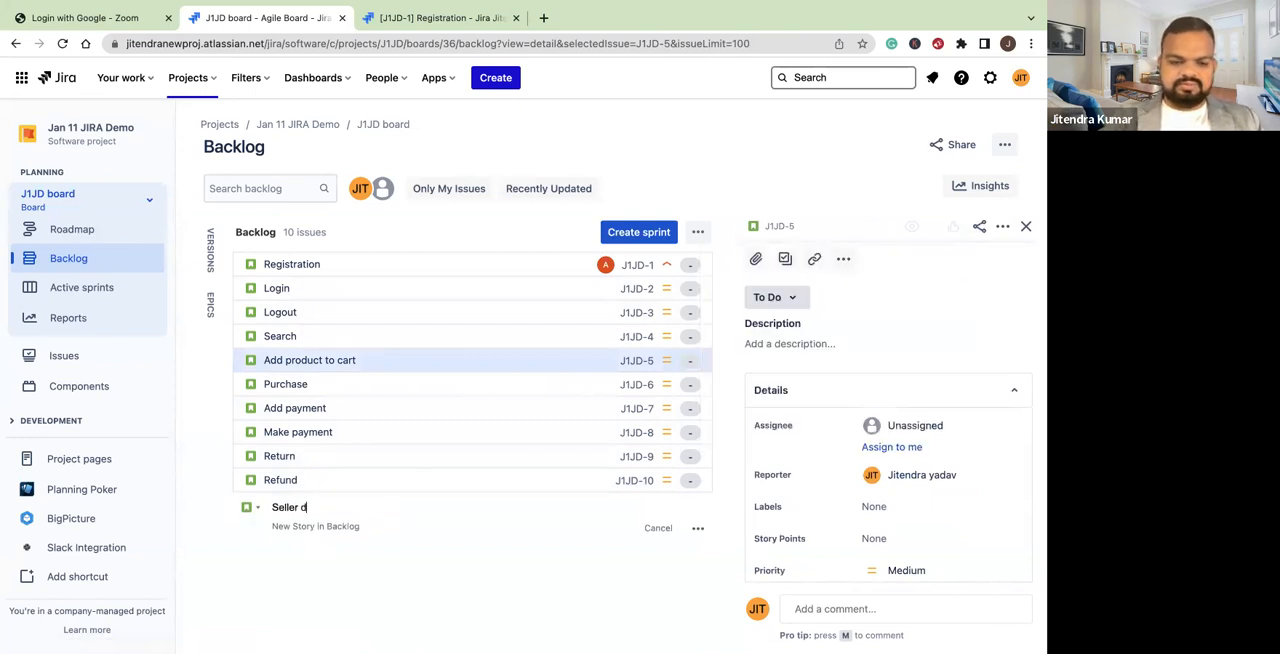
type("ashboar")
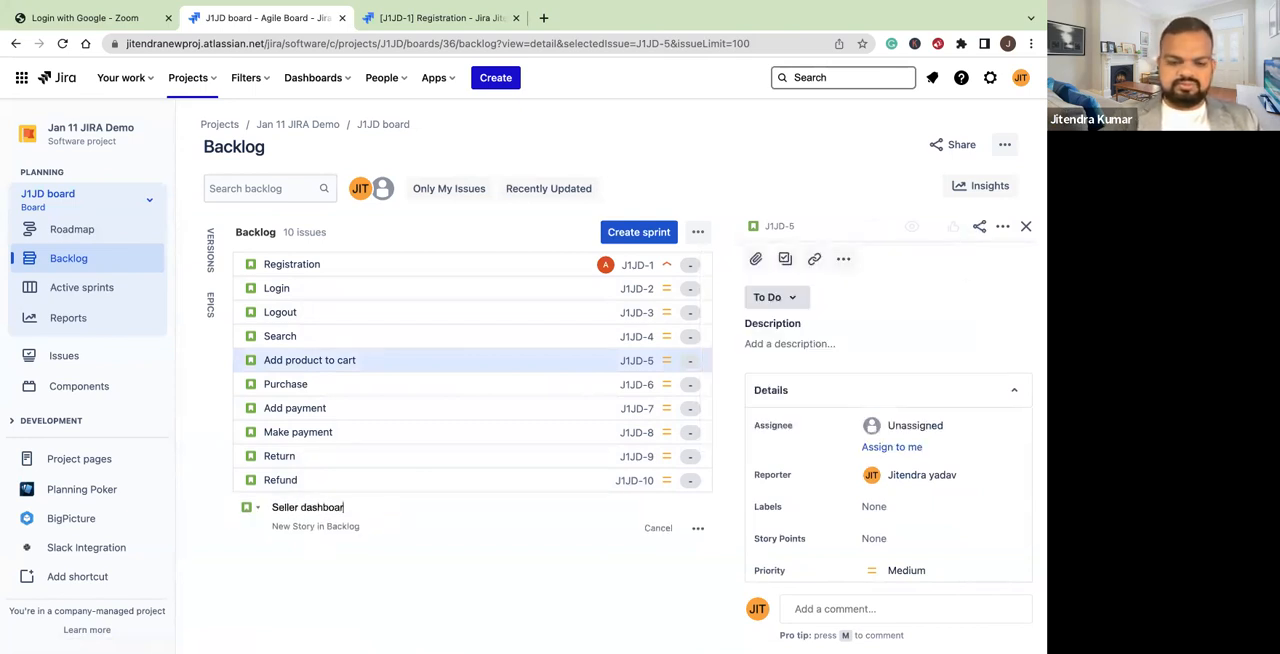
key("Return")
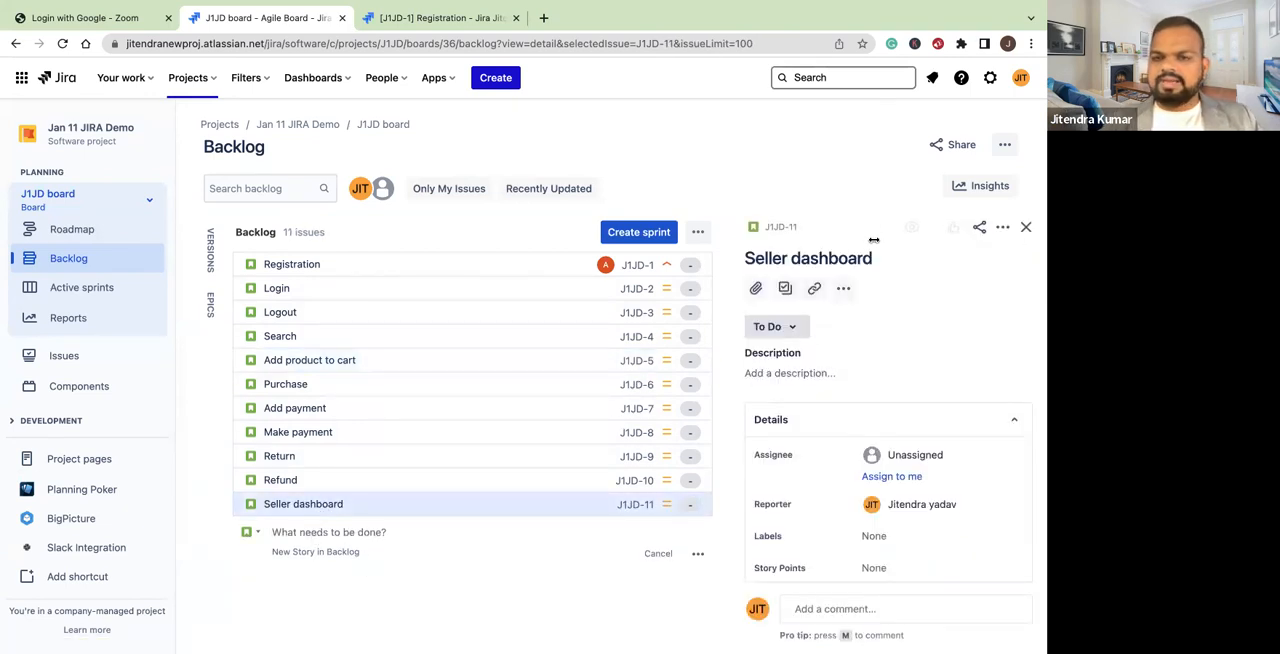
left_click(352, 457)
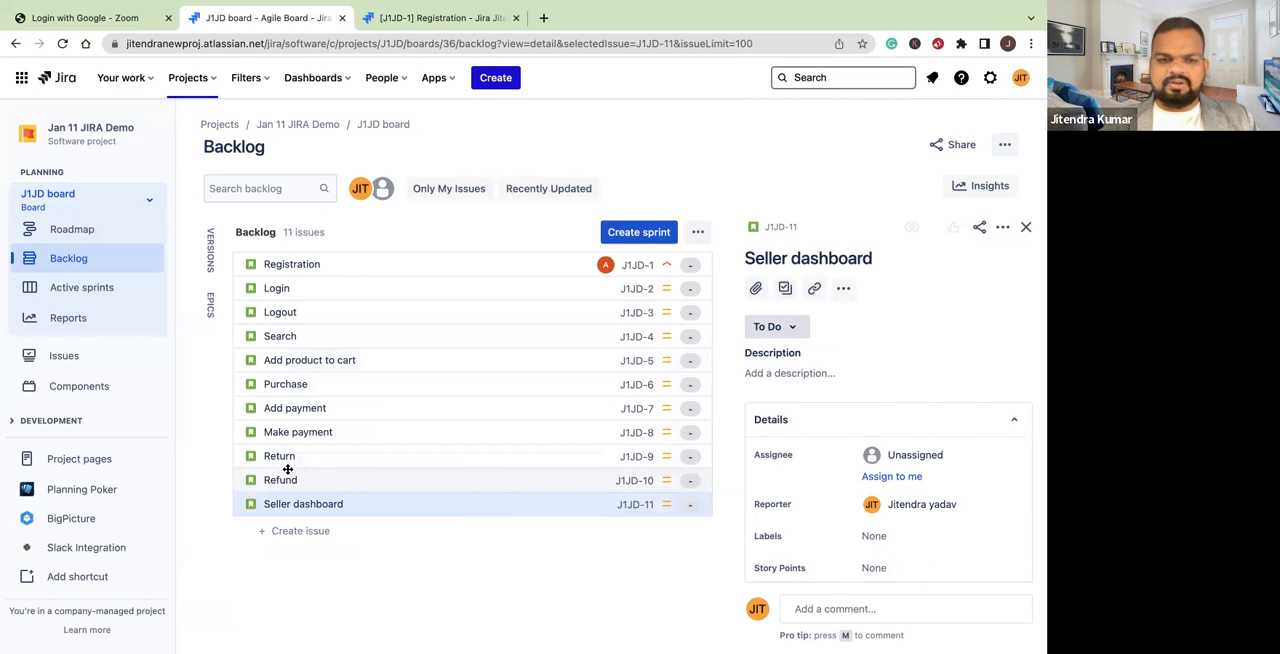
Add a Story with the summary "Excange" below Seller dashboard in the backlog and end the inline entry
left_click(292, 530)
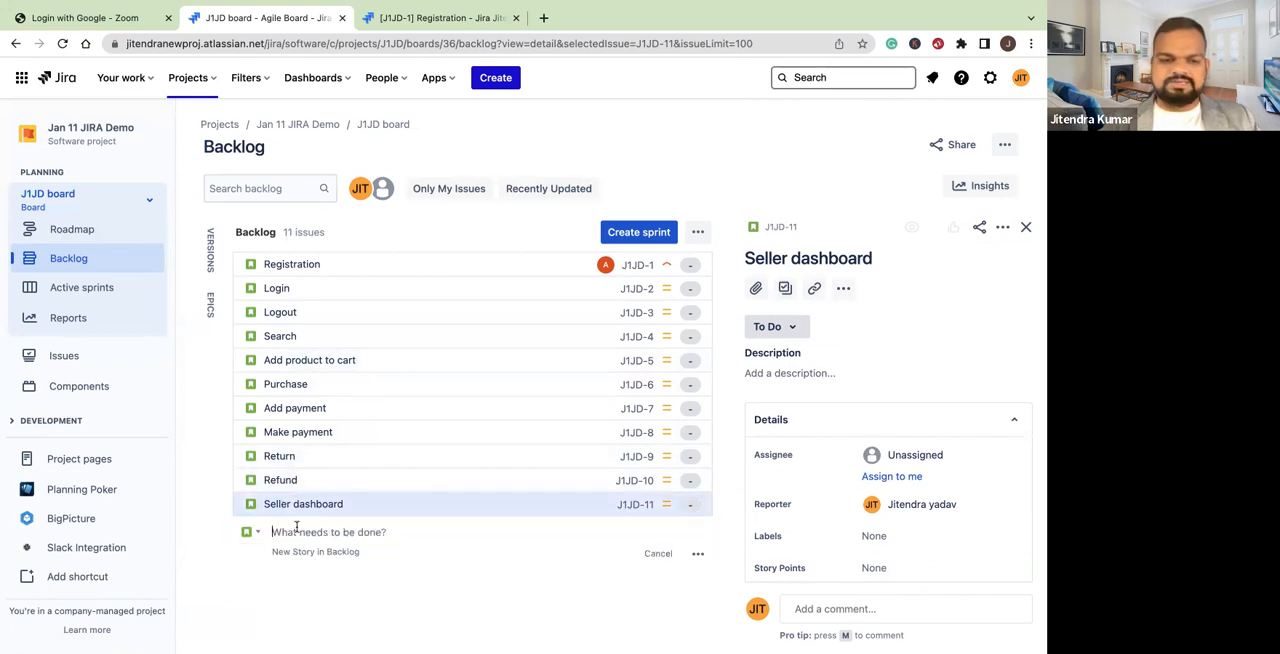
type("Exca")
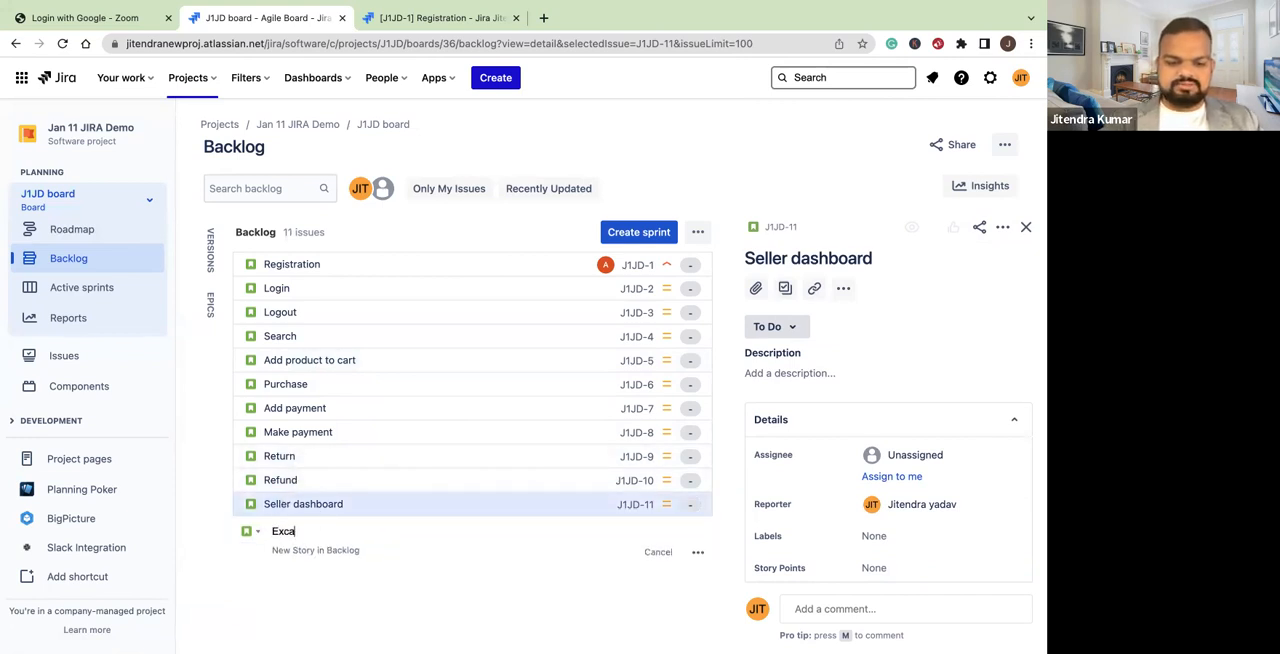
key("Return")
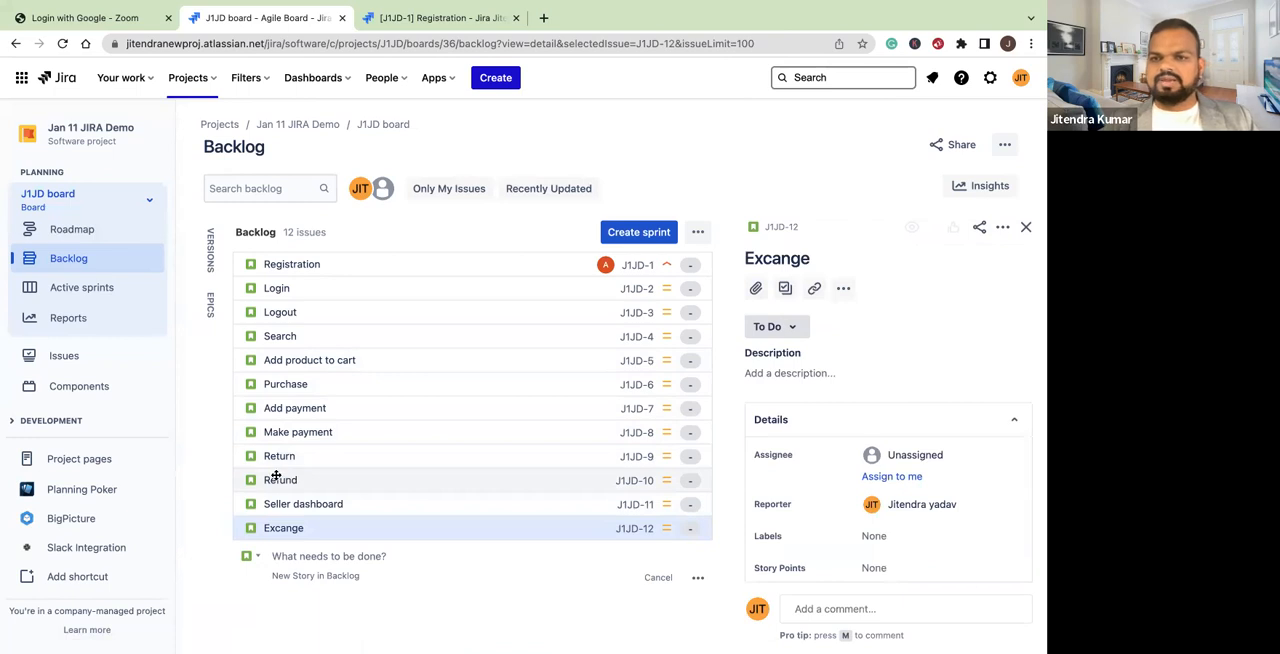
left_click(315, 560)
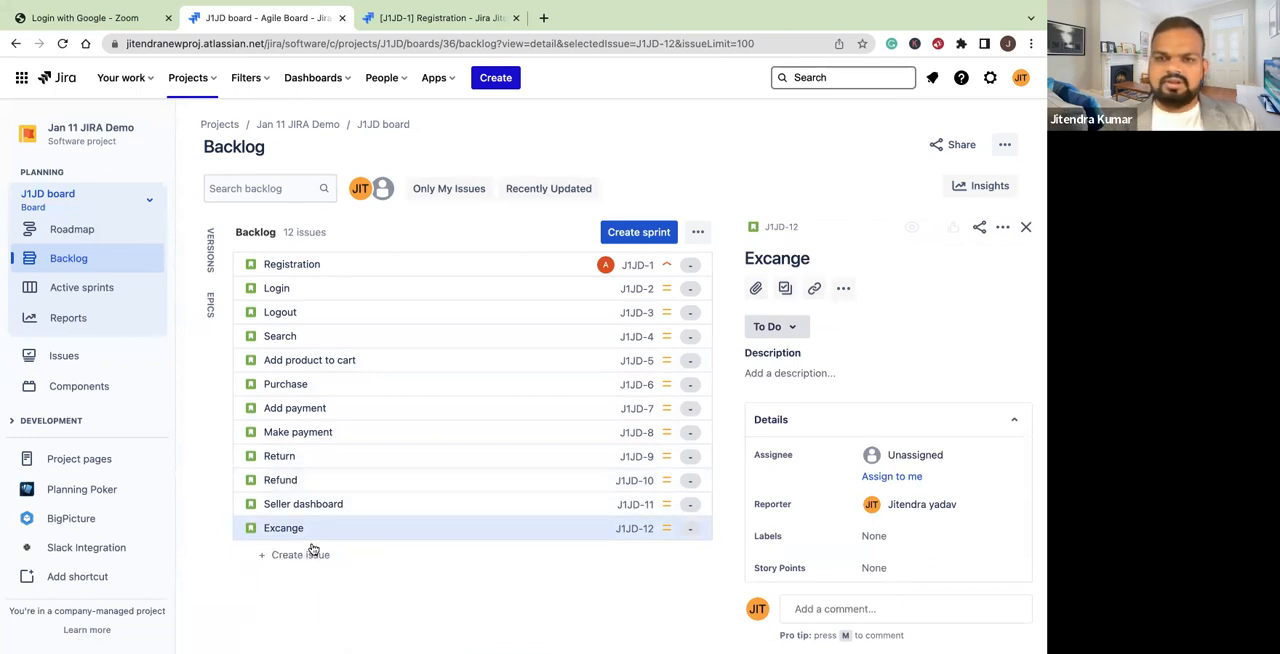
Add a Story with the summary "Customer review" below Excange in the backlog
left_click(285, 553)
type("C")
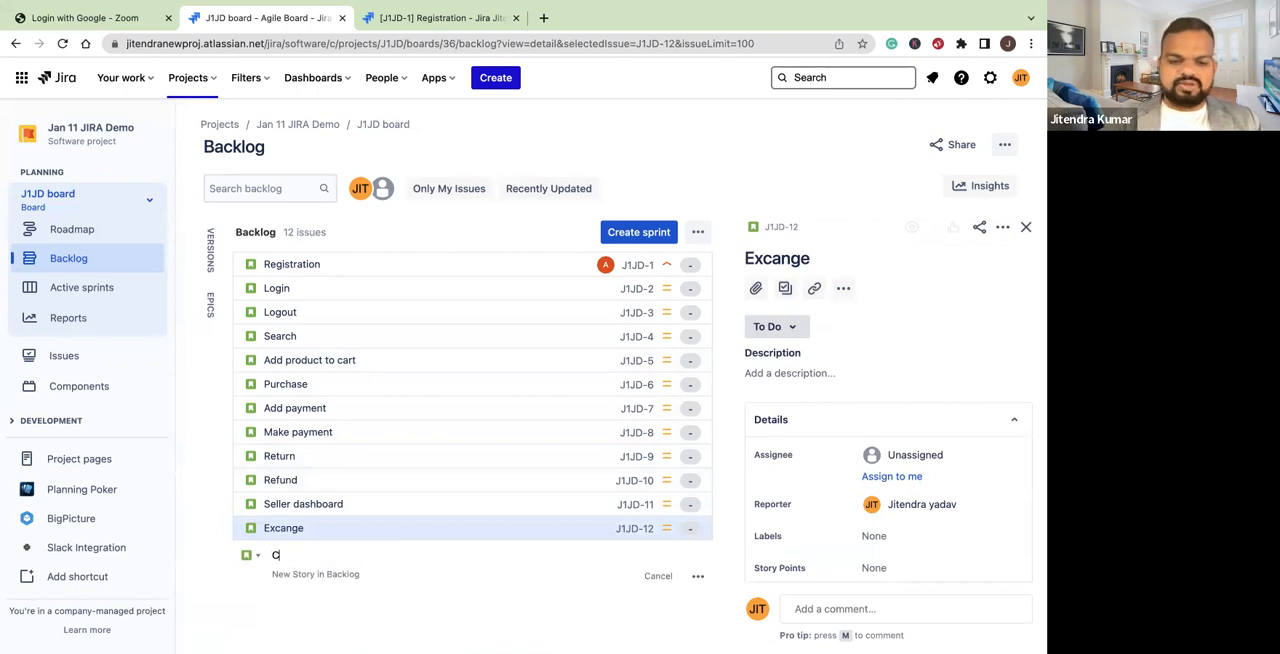
type("ustomer review")
key("Return")
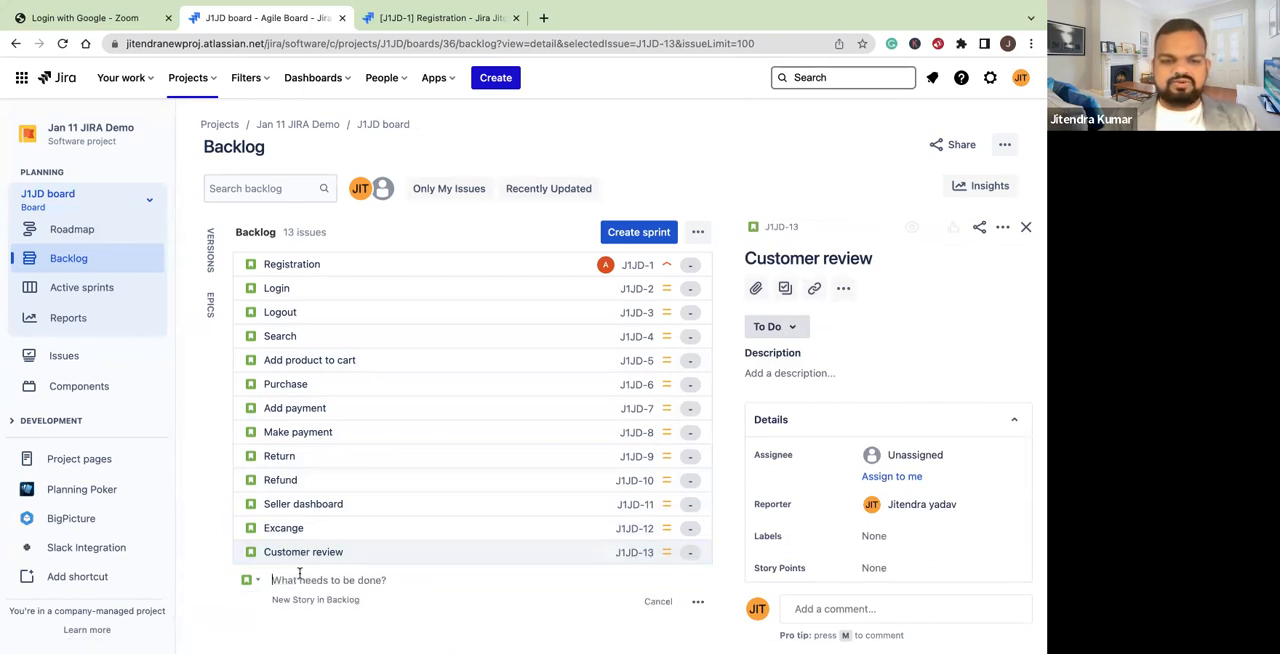
Add a Story with the summary "Add review" below Customer review in the backlog and end the inline entry
type("A")
type("dd view")
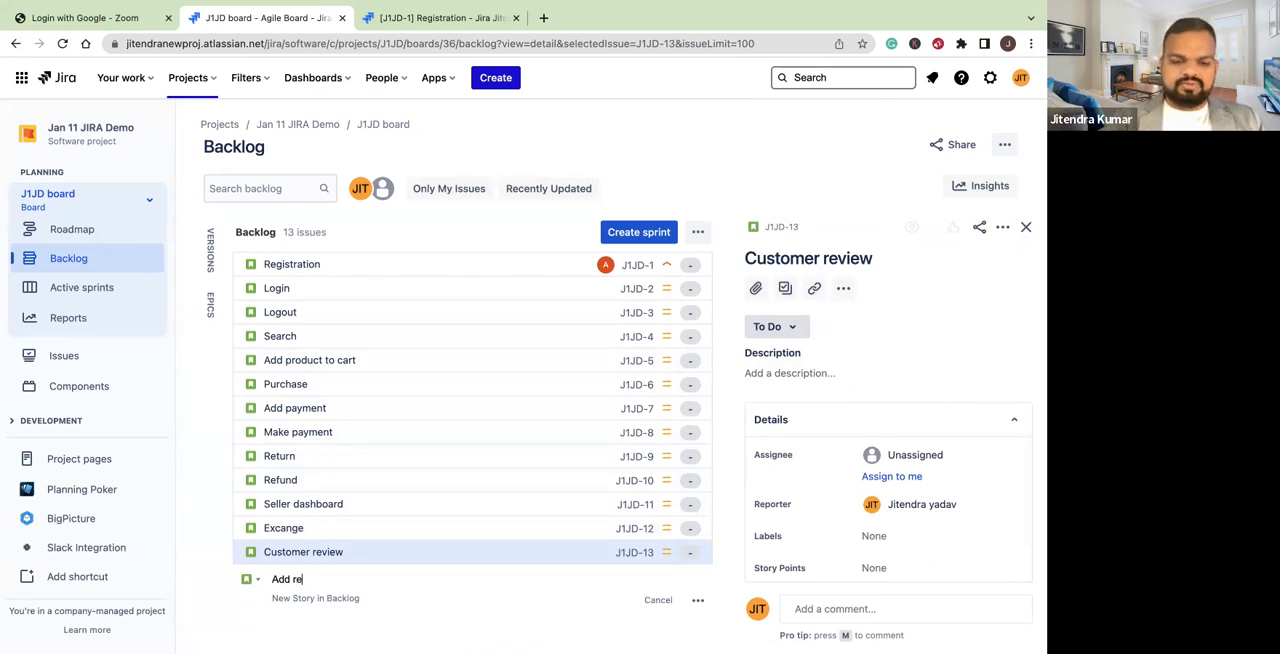
type("w")
key("Return")
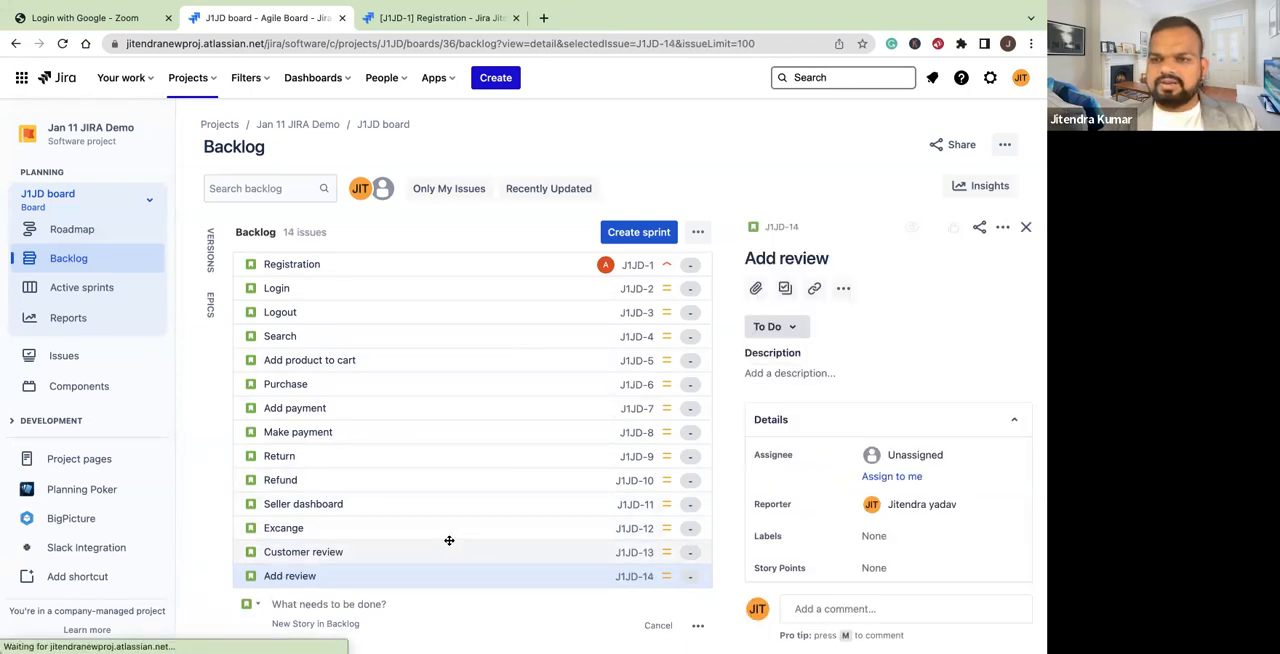
key("Escape")
Add a Story with the summary "Update cart quantity" below Add review in the backlog
left_click(280, 603)
type("U")
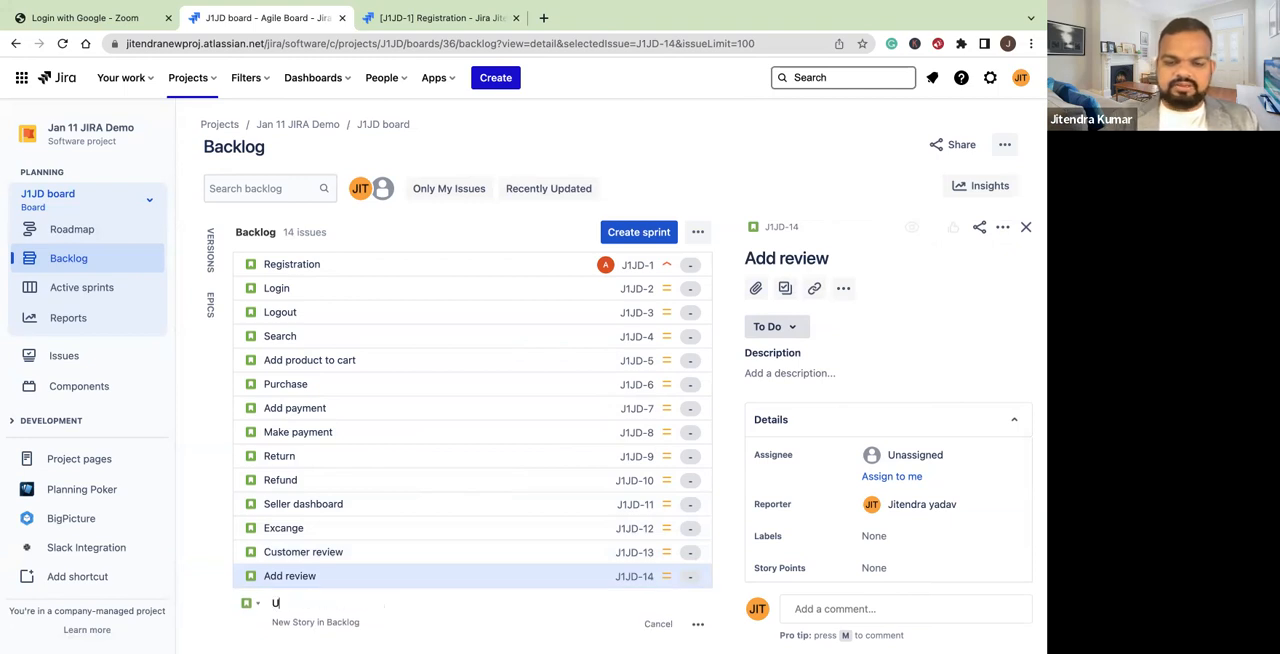
type("pdate cart qua")
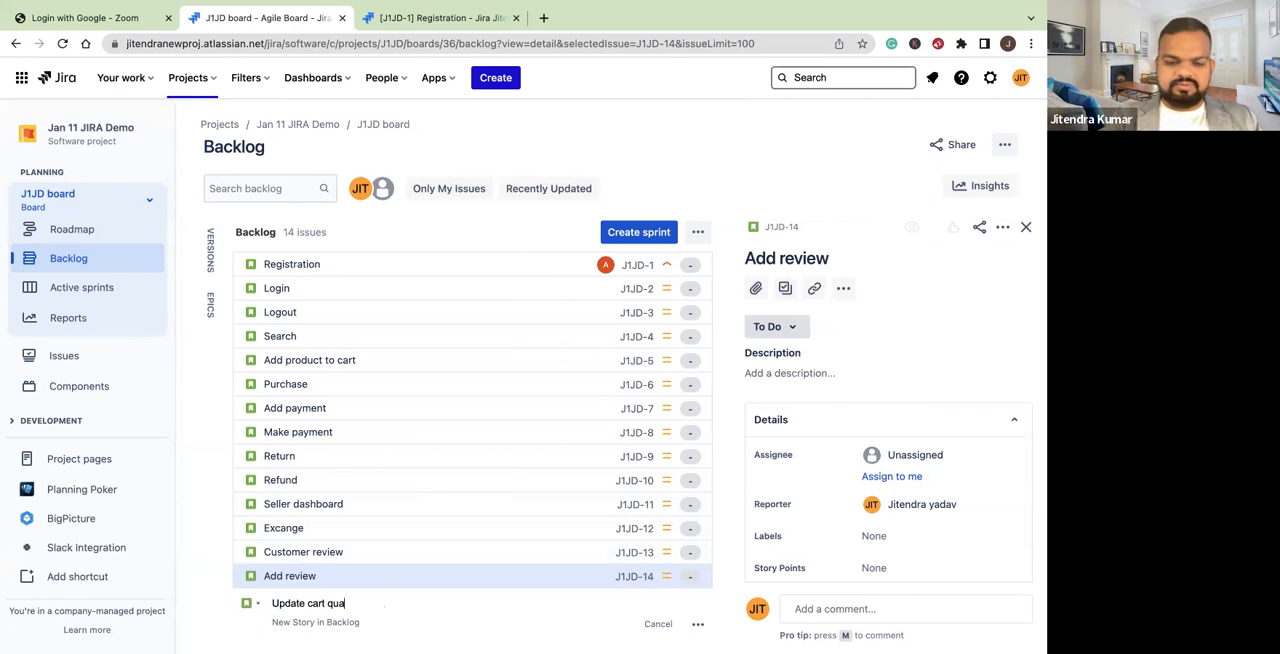
type("ntity")
key("Return")
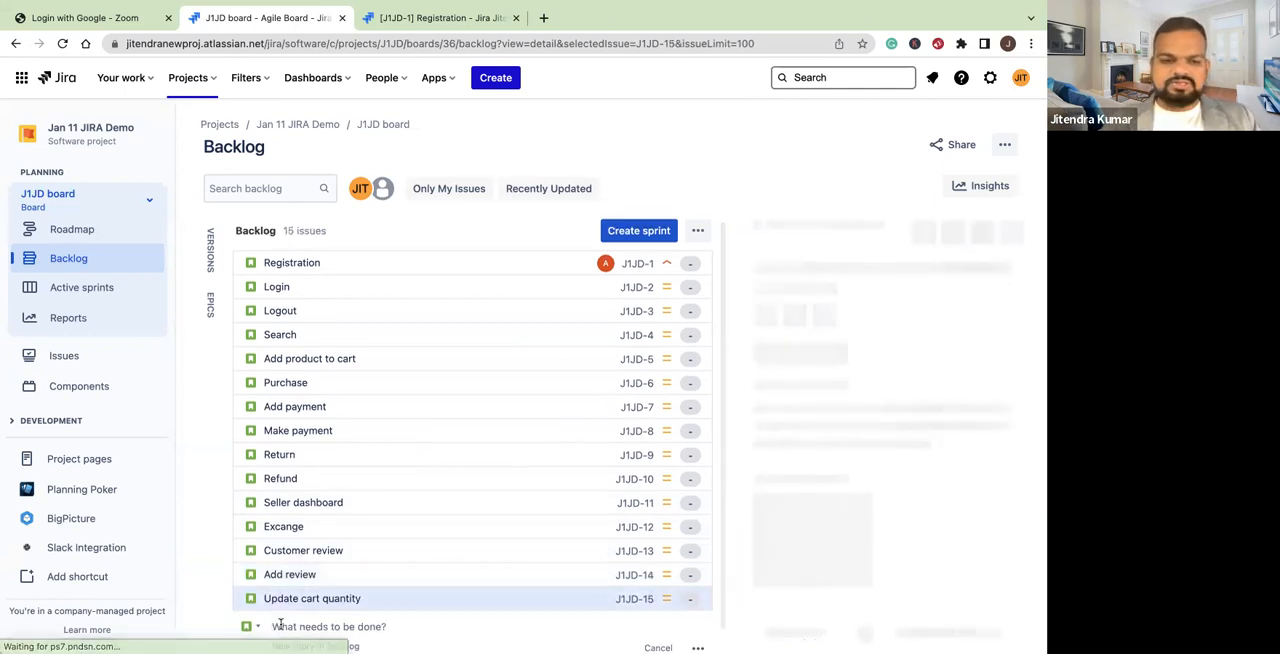
Add a Story with the summary "Add to wishlist" below Update cart quantity in the backlog
scroll(286, 629, "down", 1)
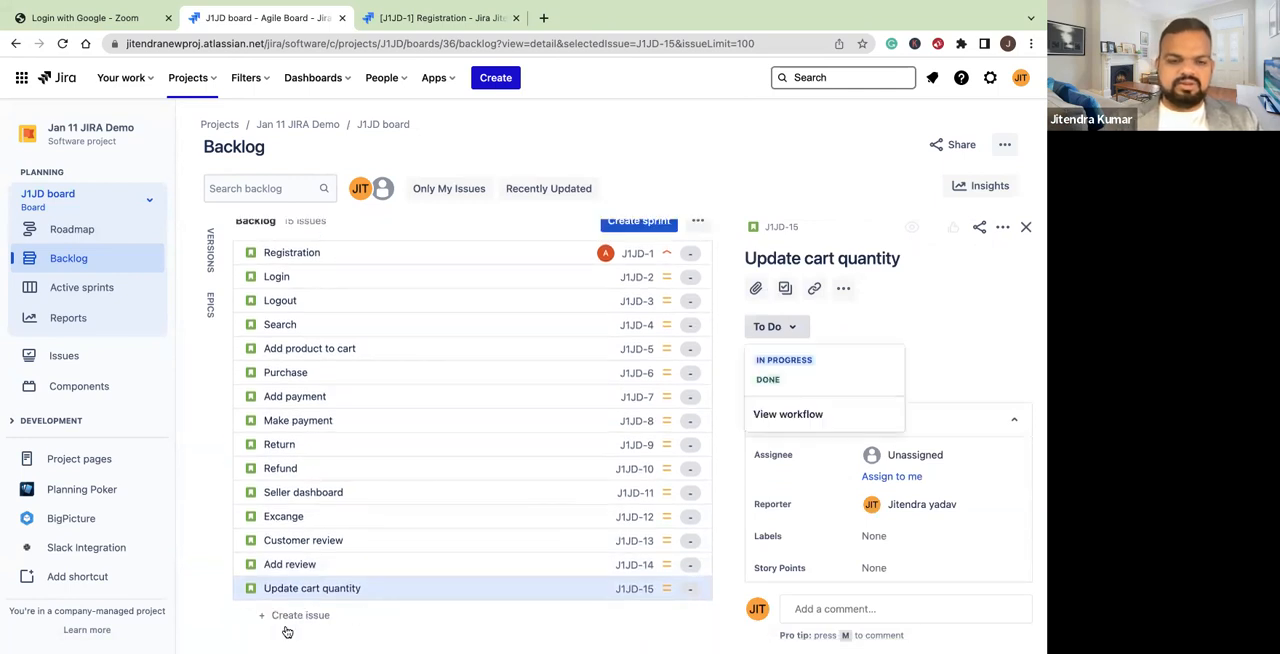
type("add")
left_click(306, 613)
type("Add to wishlist")
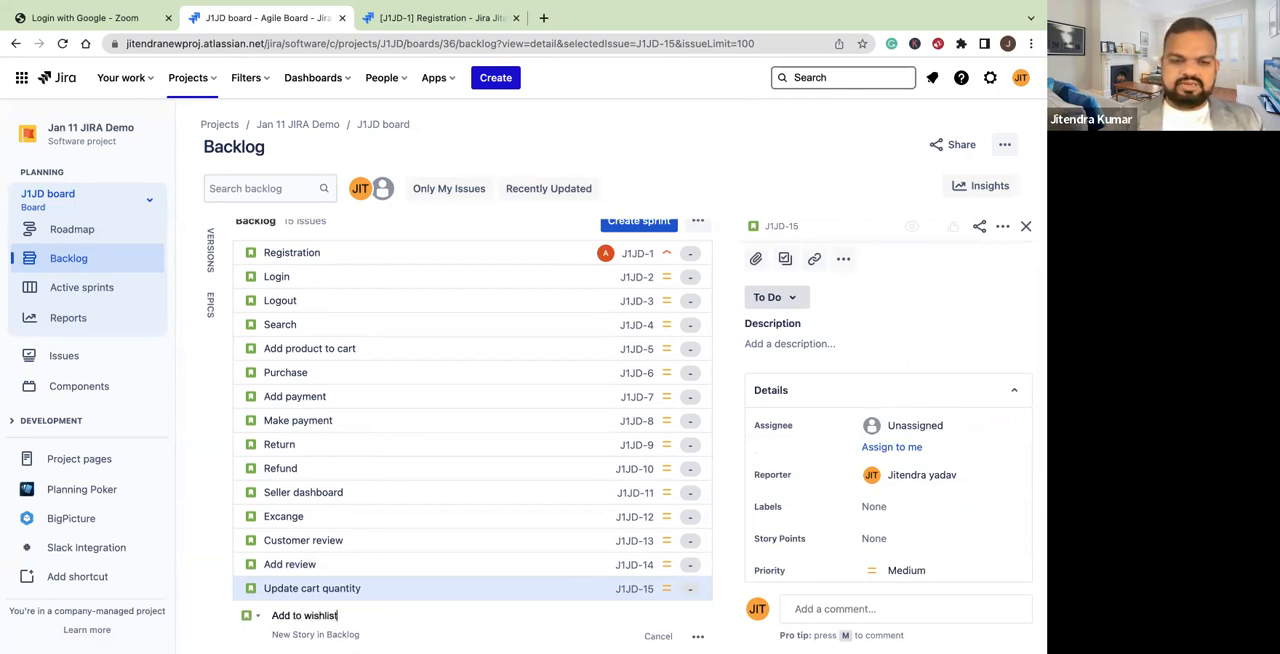
key("Return")
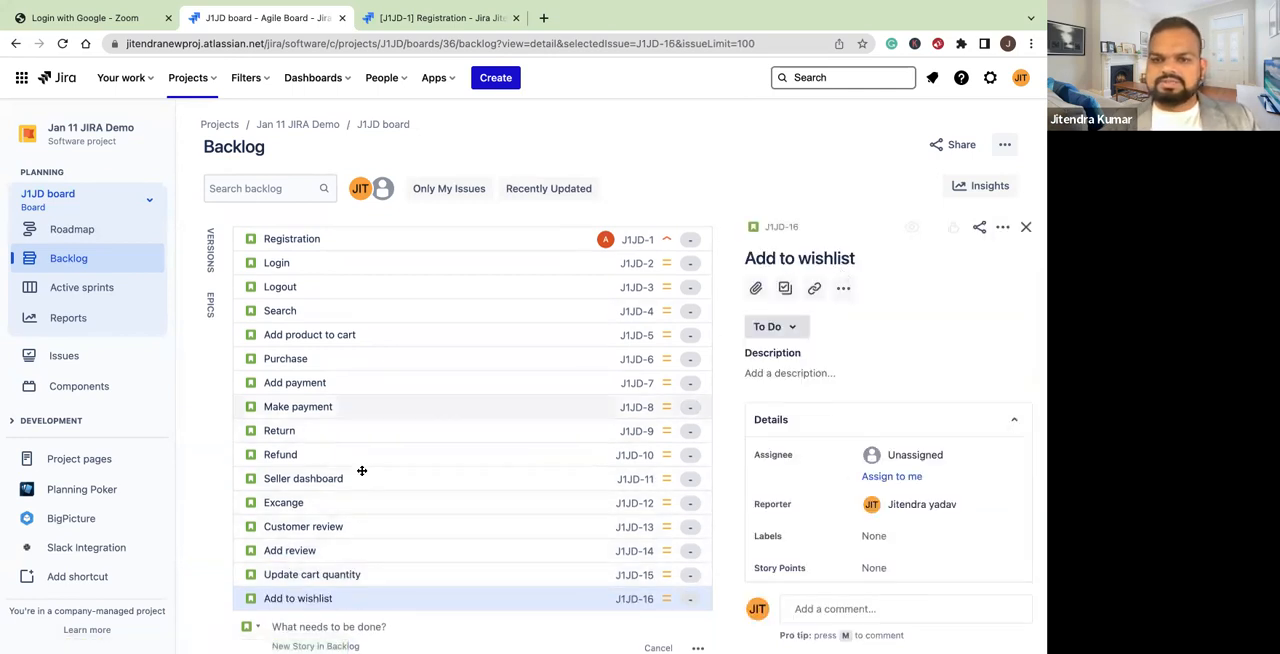
Add a Story with the summary "Add Address" below Add to wishlist in the backlog and end the inline entry
left_click(362, 618)
type("Add Addr")
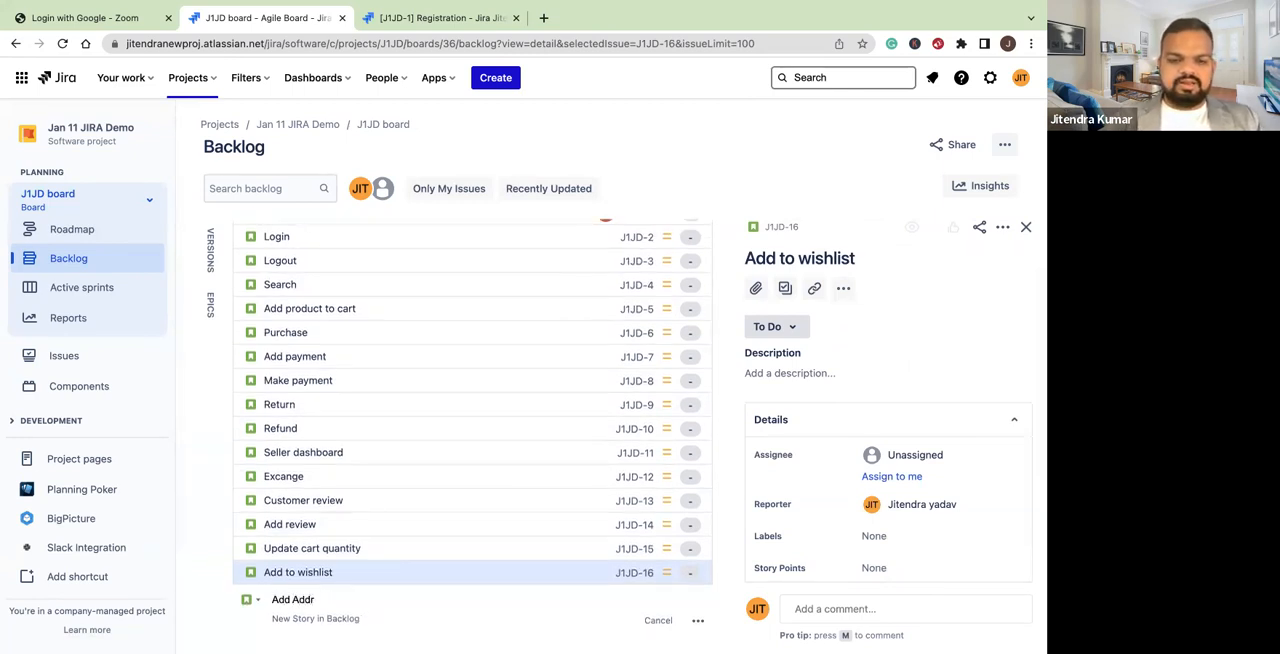
type("ess")
key("Return")
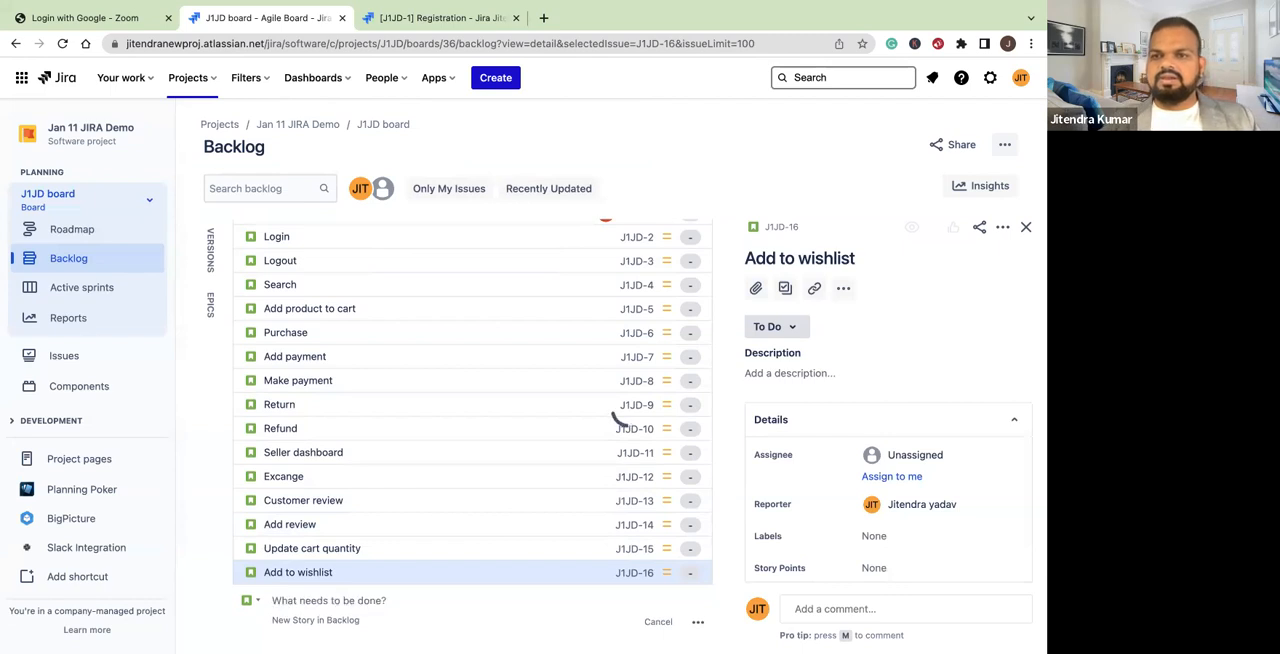
left_click(837, 208)
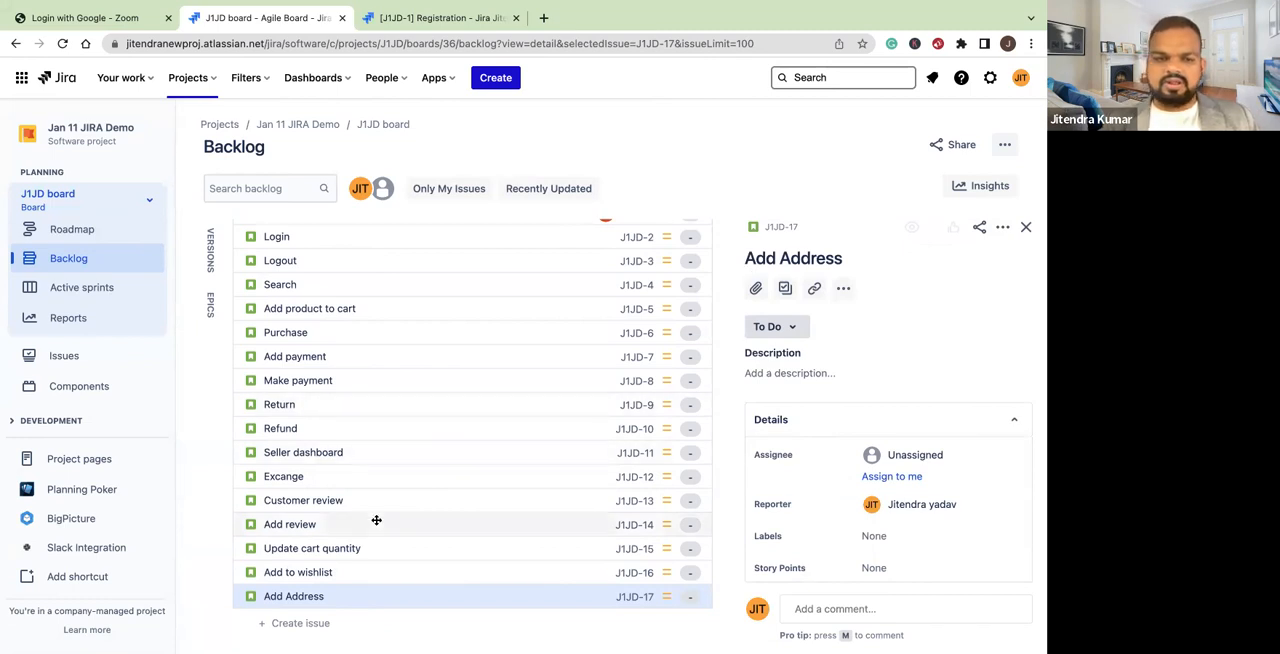
Add a Story with the summary "price filter" below Add Address in the backlog
scroll(313, 557, "down", 1)
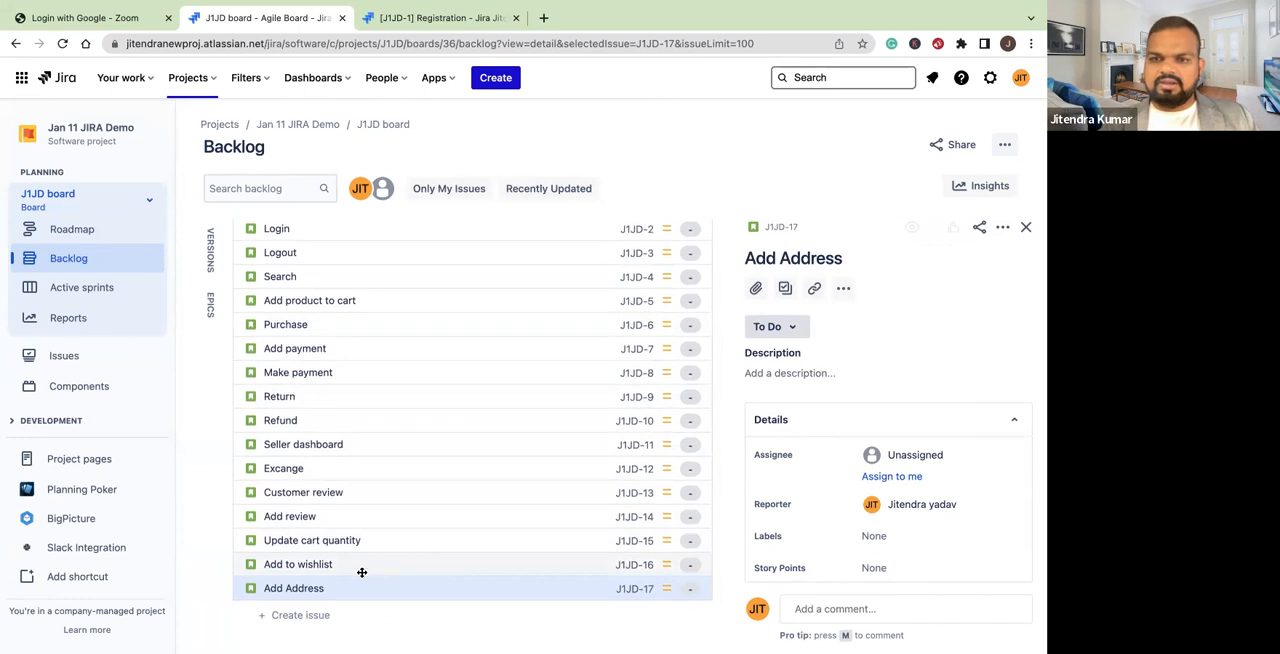
left_click(282, 616)
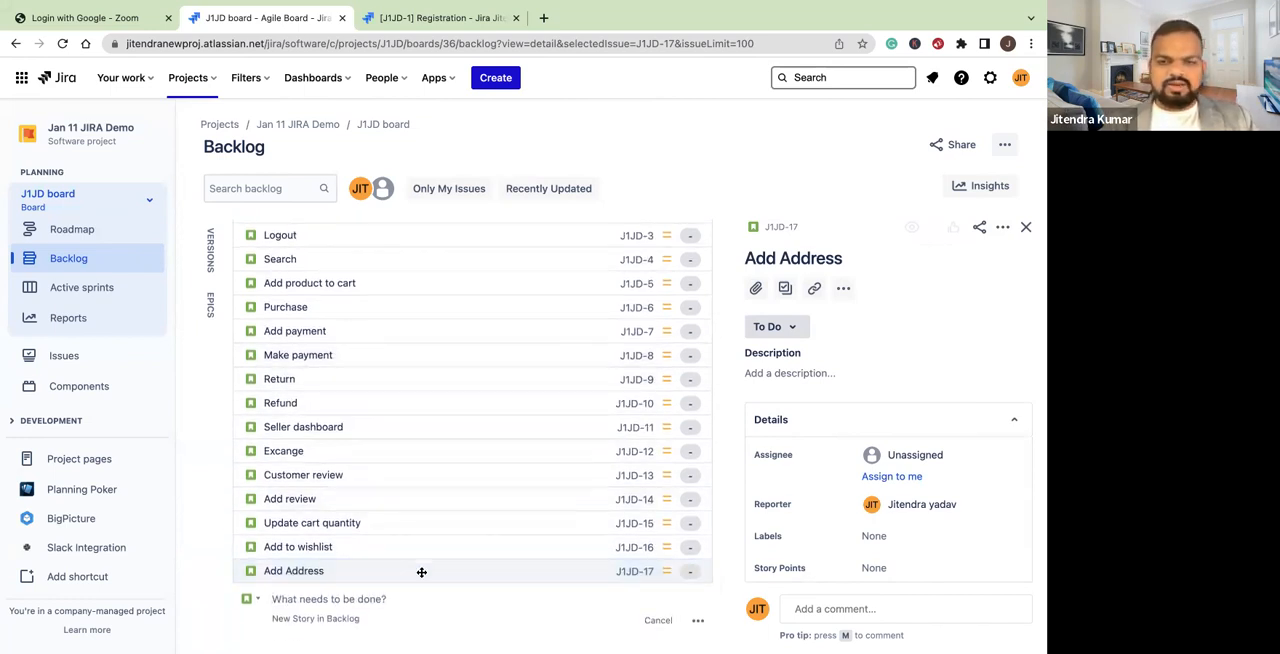
left_click(310, 598)
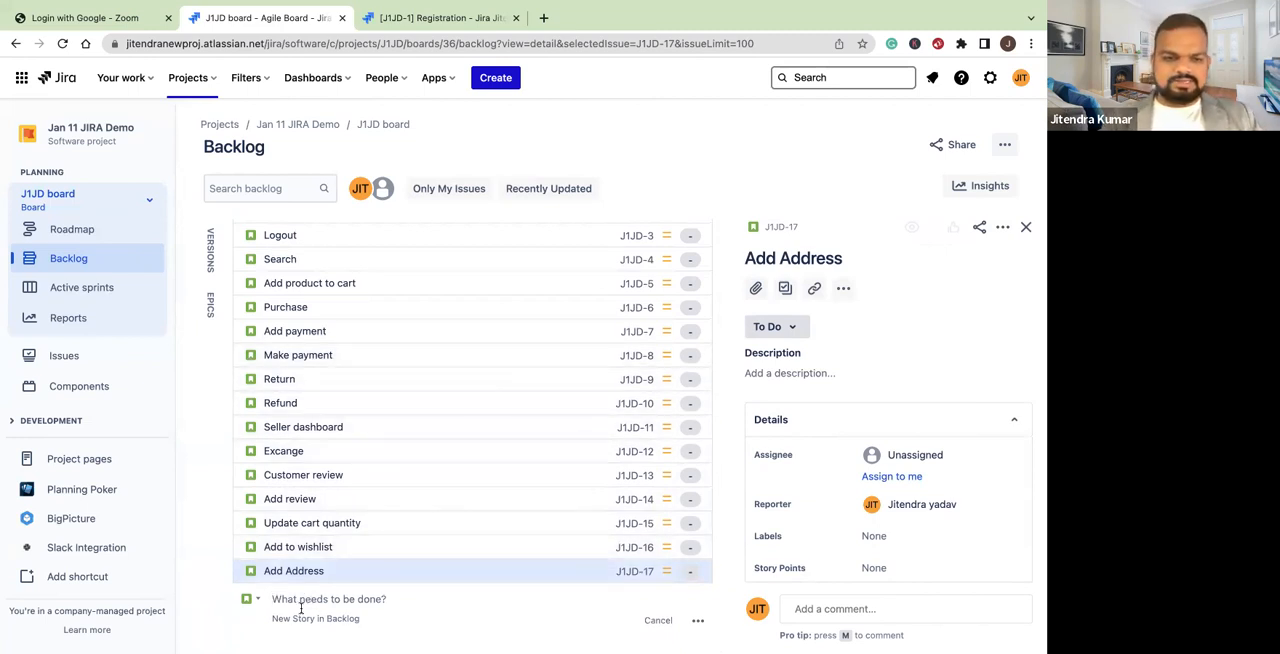
type("pric")
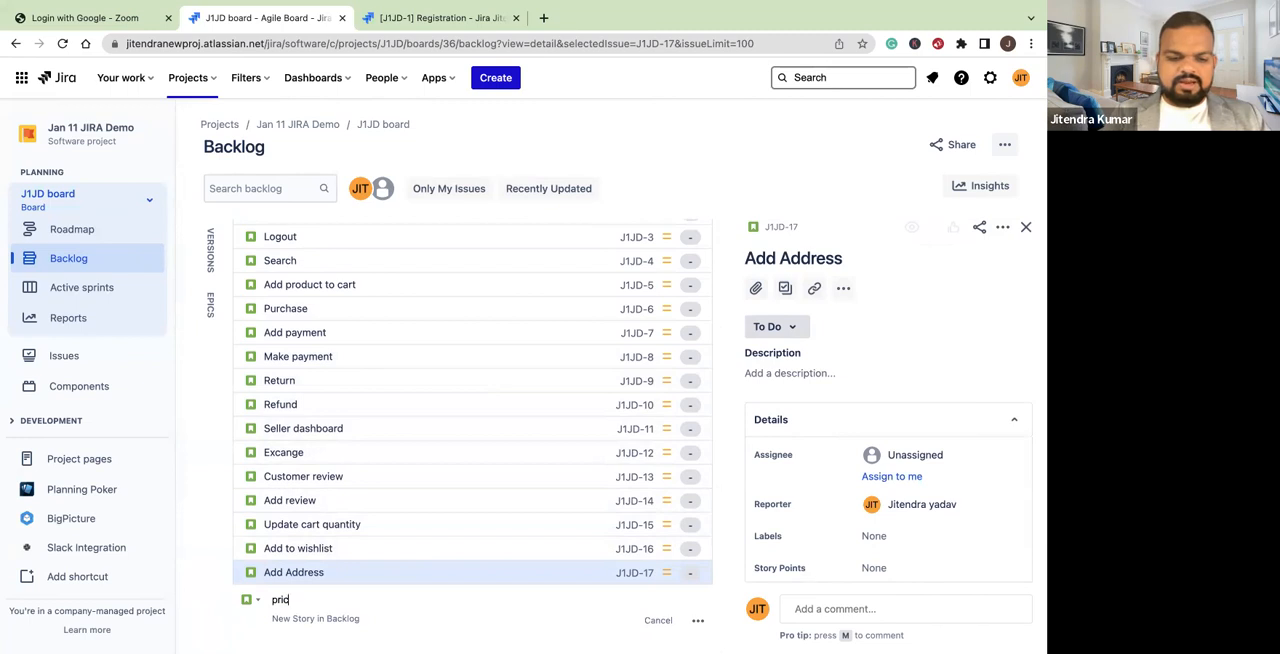
type("e filter")
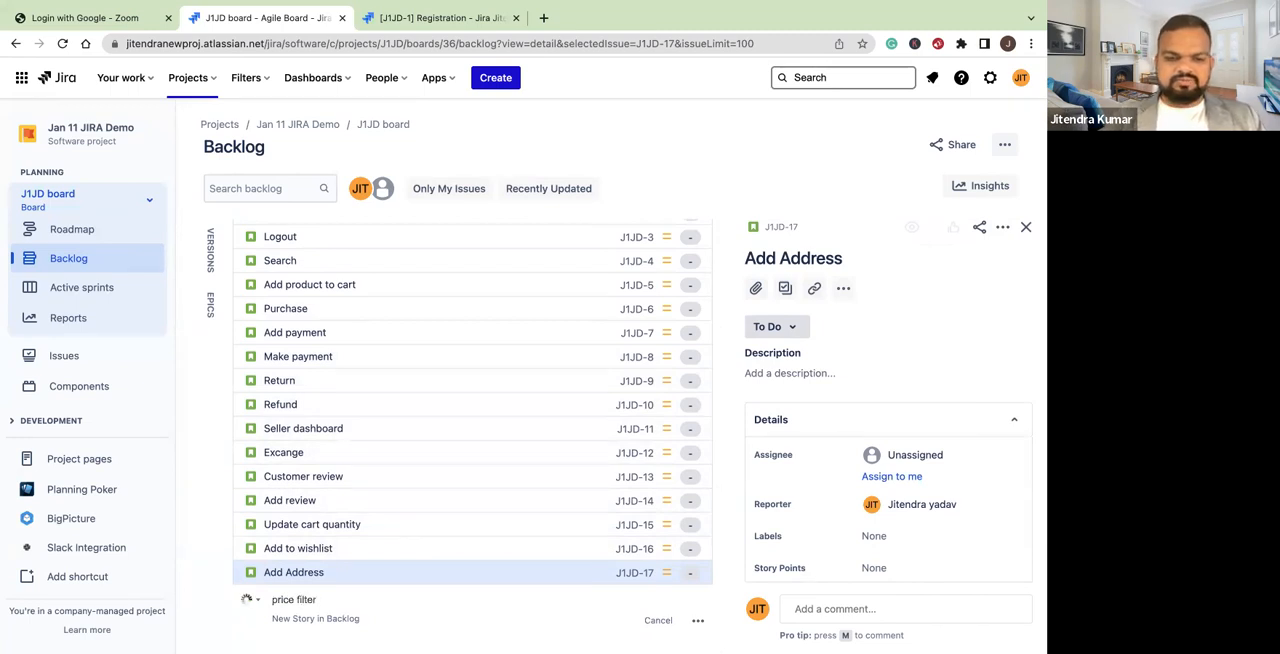
key("Return")
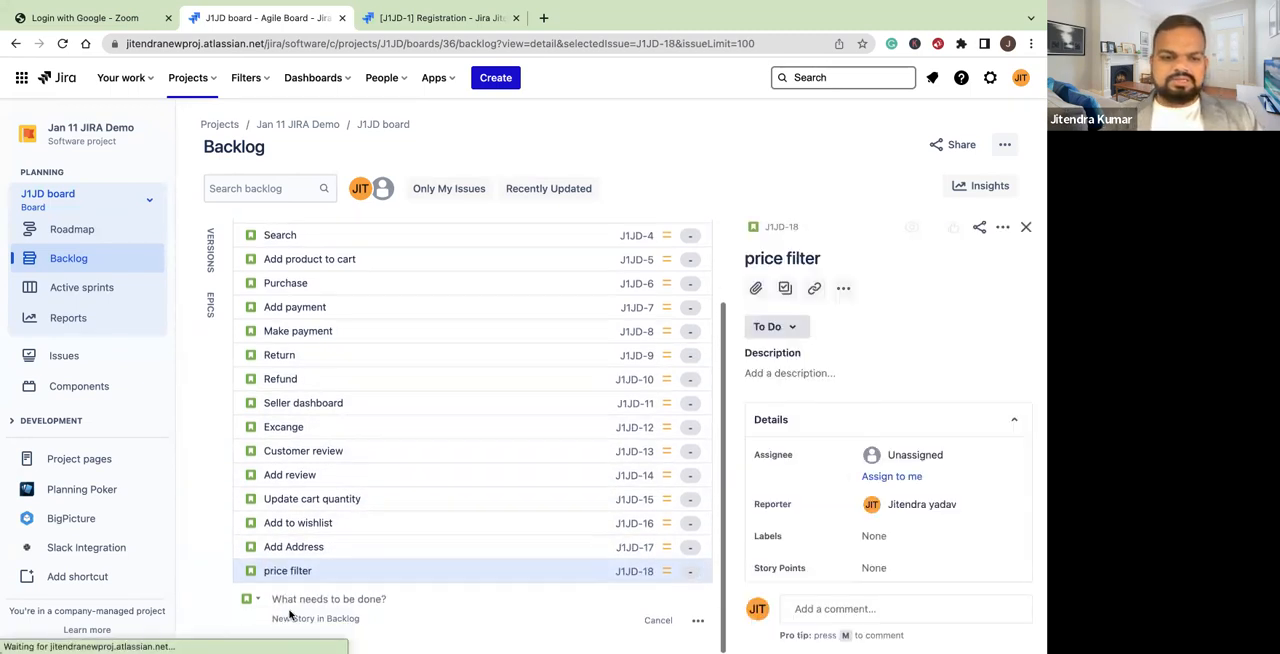
Add a Story with the summary "Delete from cart" below price filter in the backlog
type("Delete")
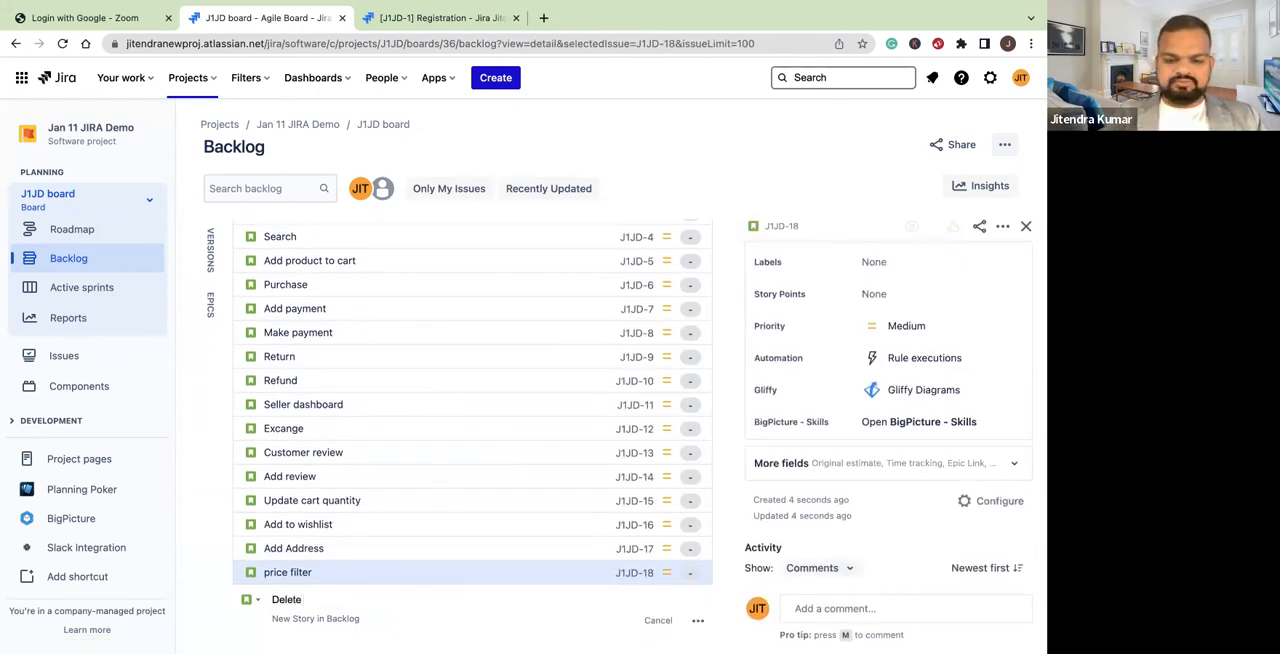
type("mcart")
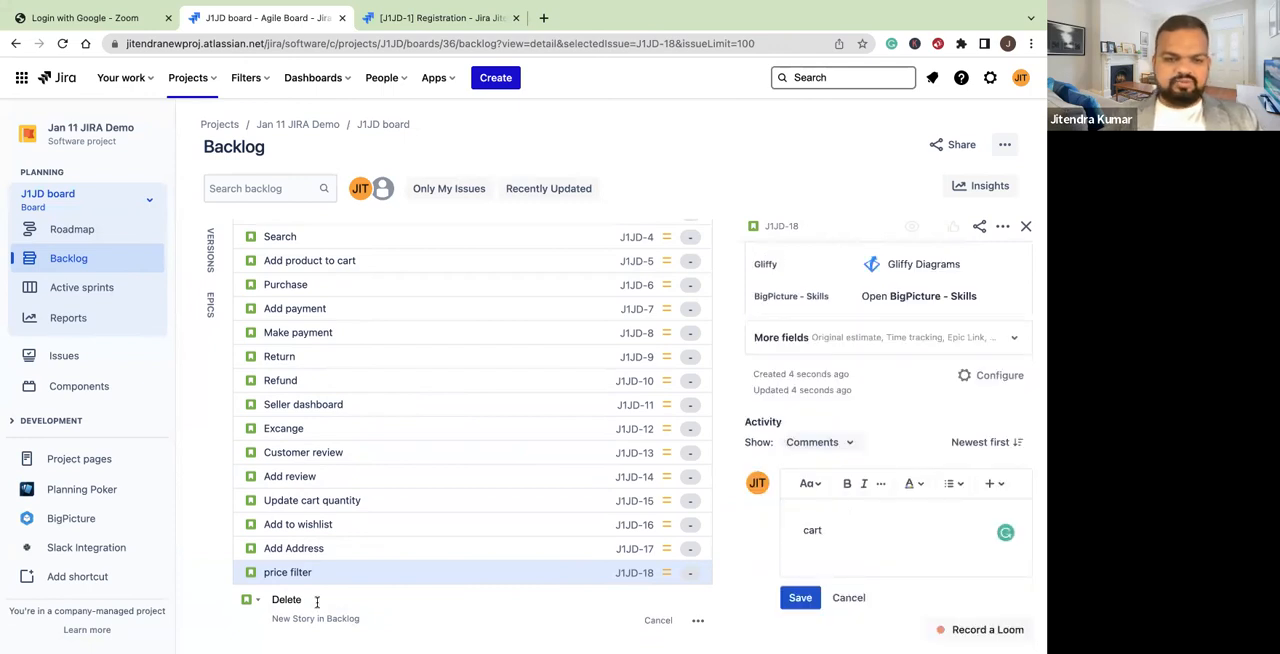
left_click(317, 600)
type("from cart")
key("Return")
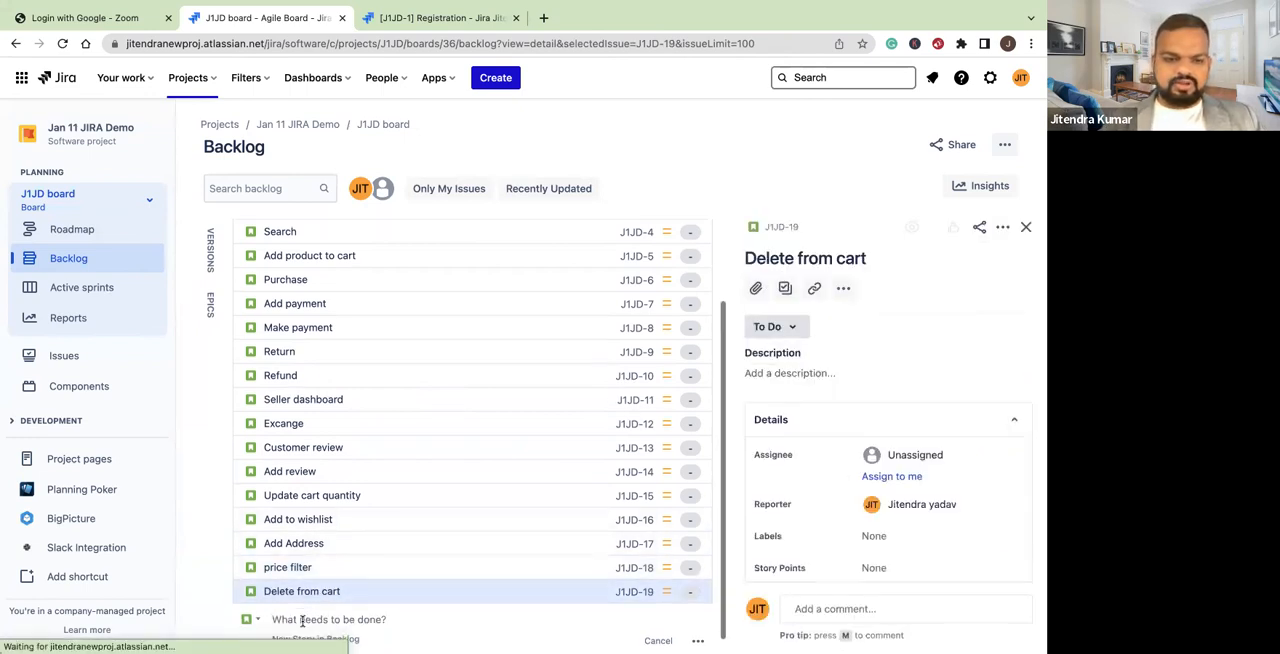
Add a Story with the summary "Apply coupon" below Delete from cart in the backlog, discarding the stray Create issue form
type("Appl")
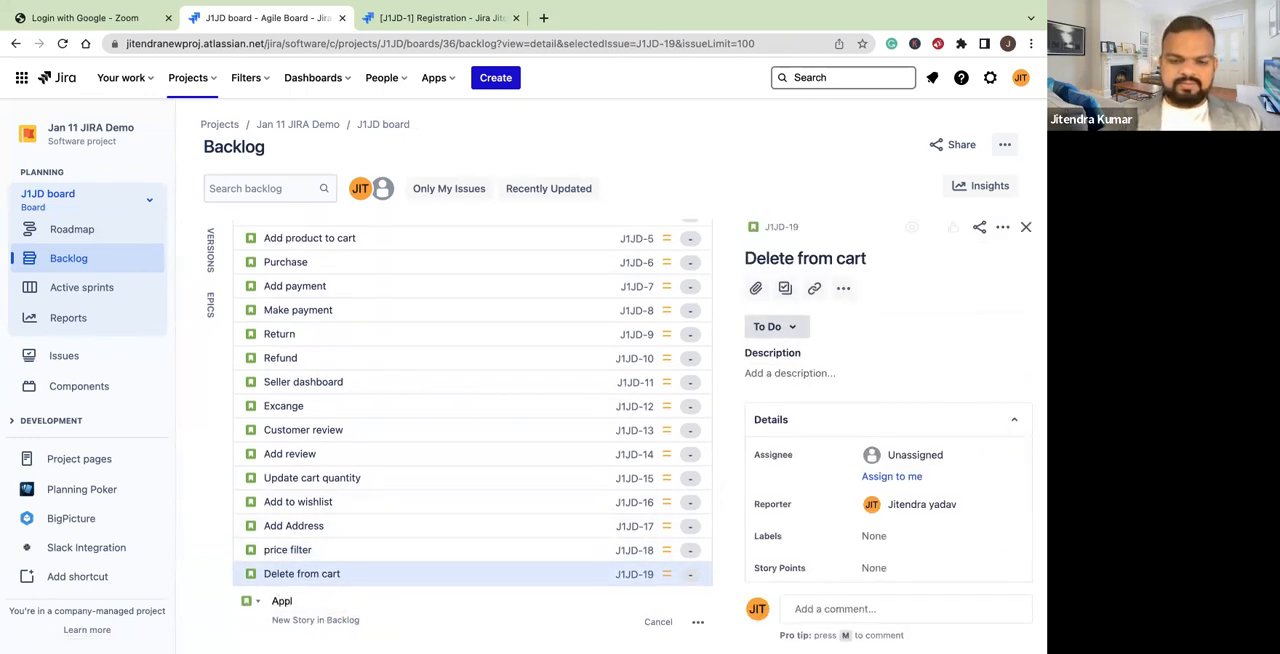
type("cu")
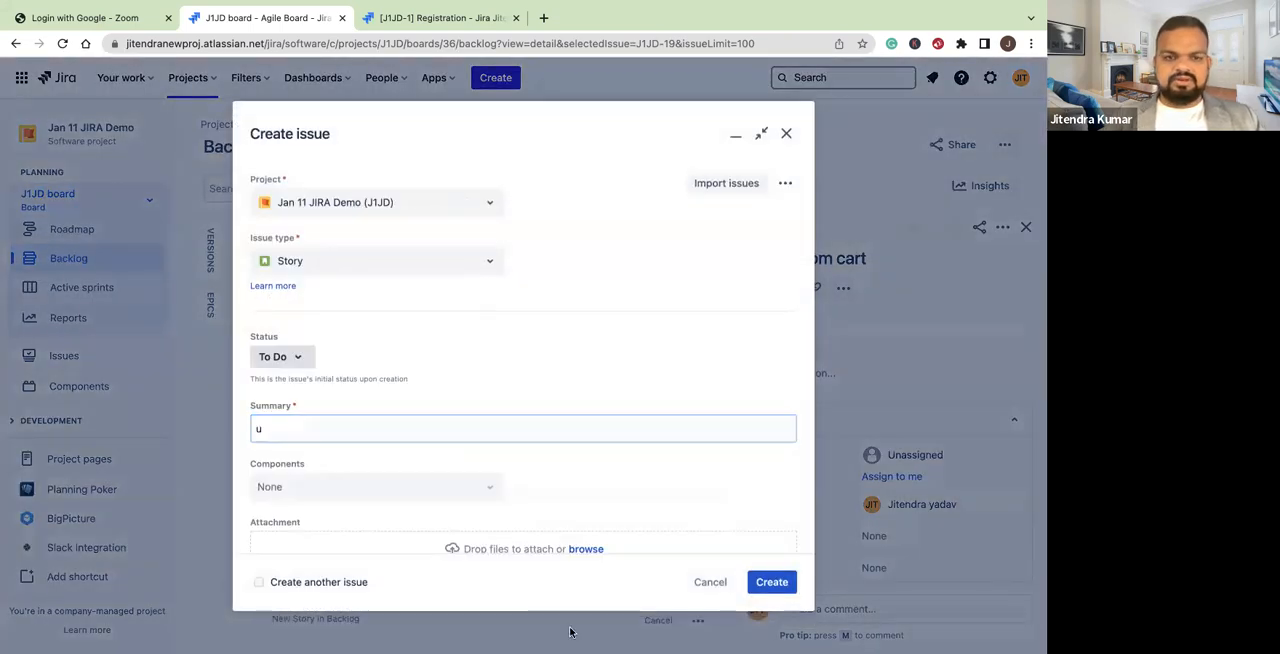
left_click(710, 582)
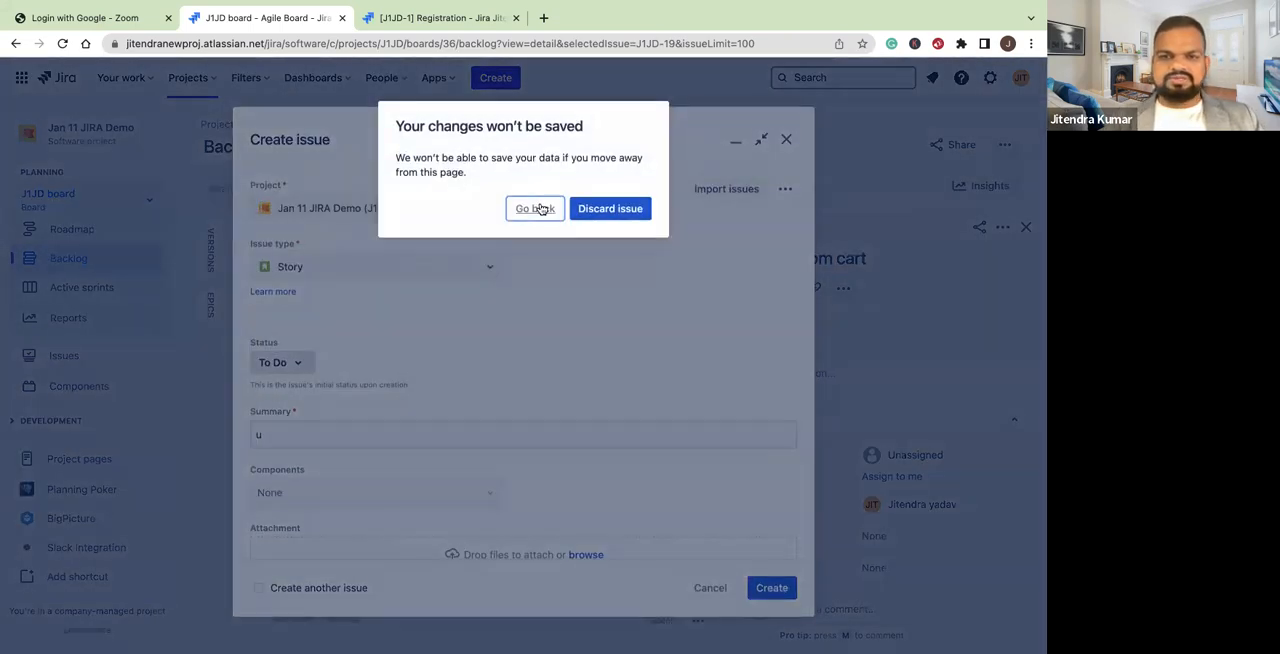
left_click(540, 208)
left_click(712, 584)
left_click(618, 212)
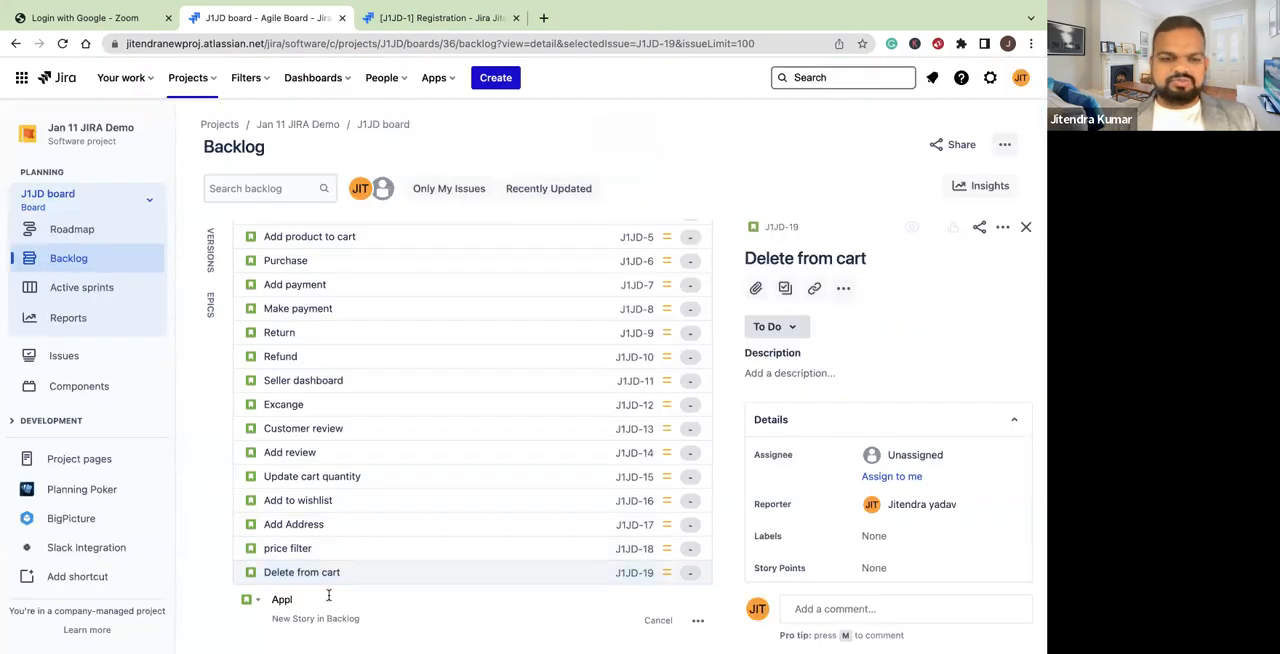
type("co")
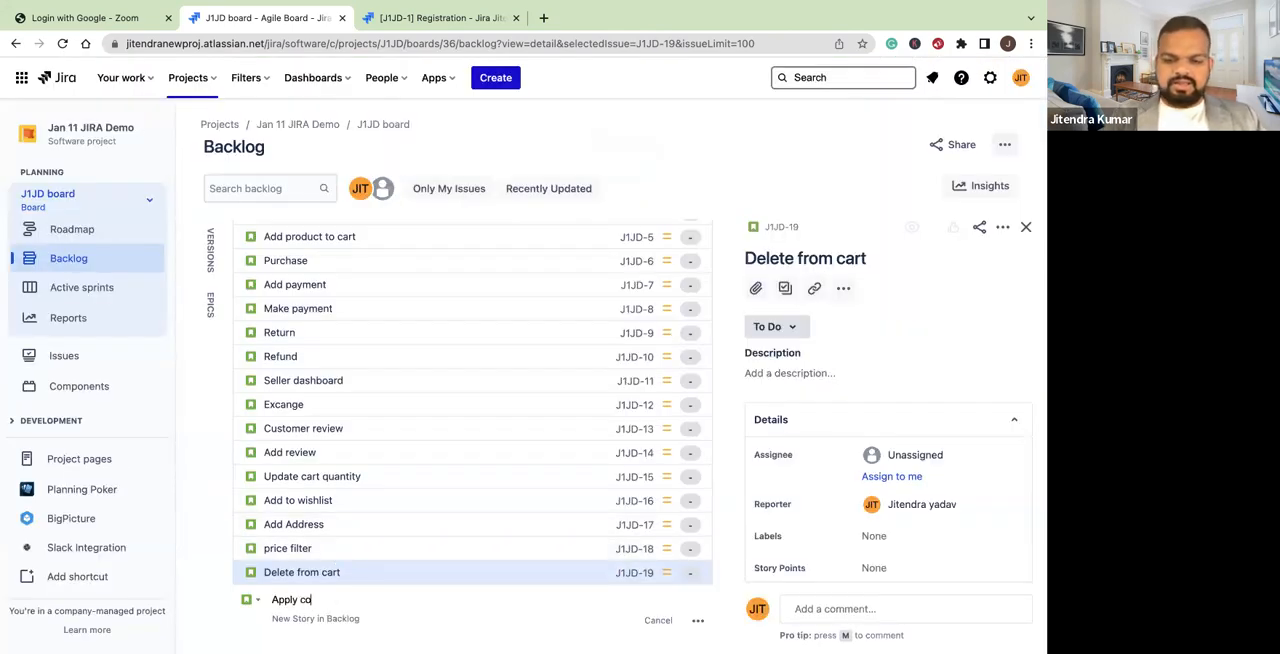
type("upon")
key("Return")
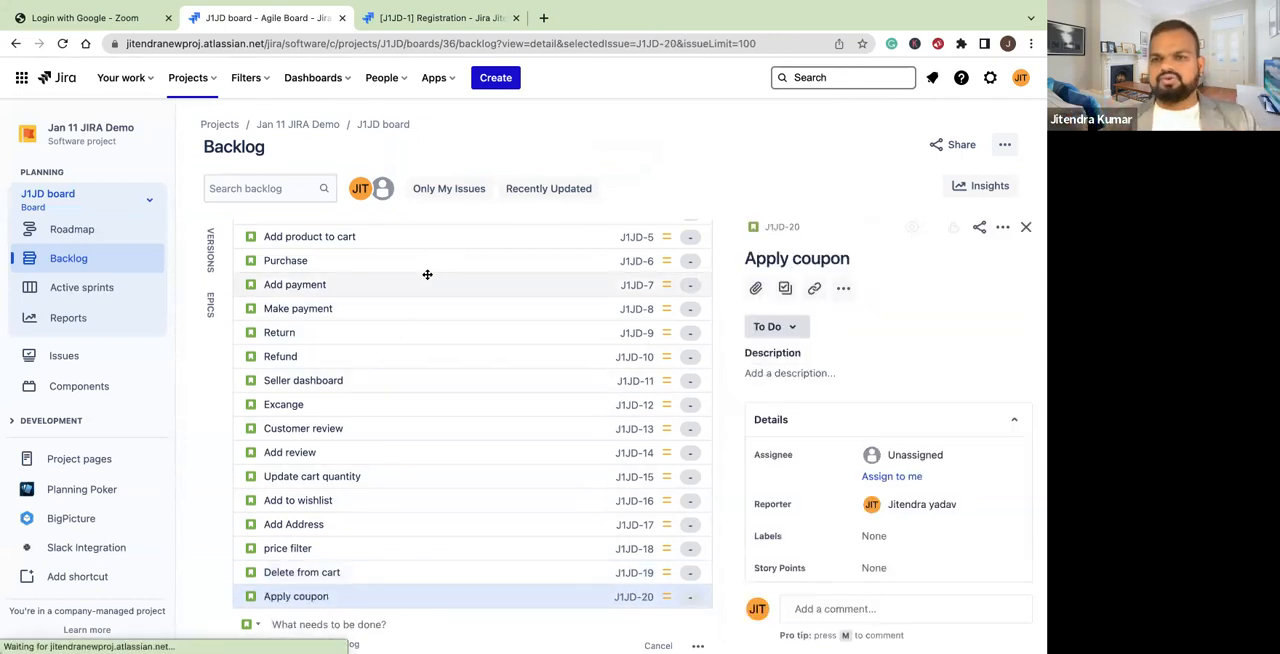
scroll(427, 274, "up", 3)
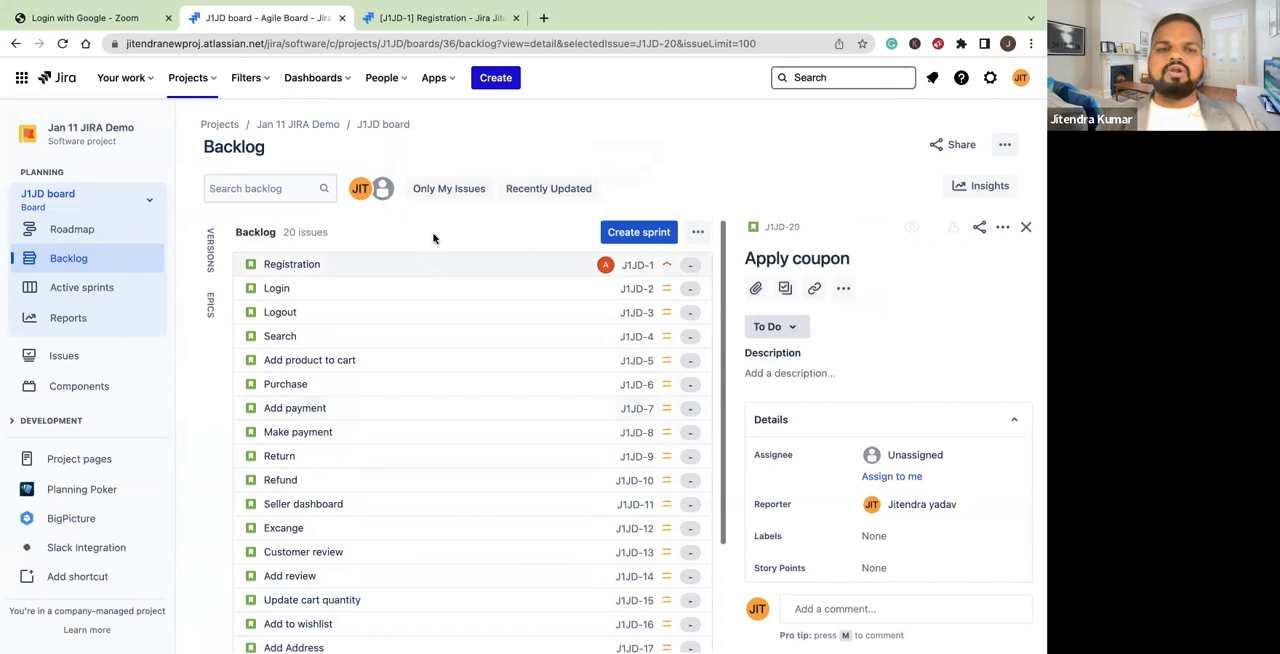
left_click(495, 77)
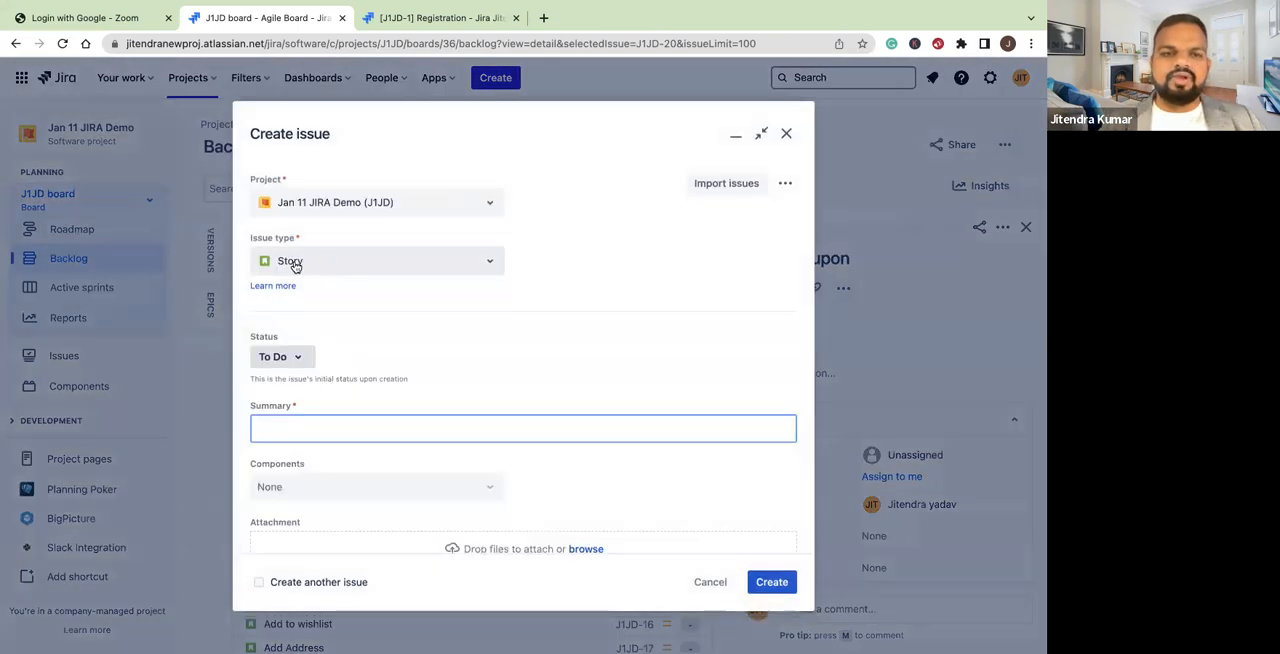
left_click(340, 263)
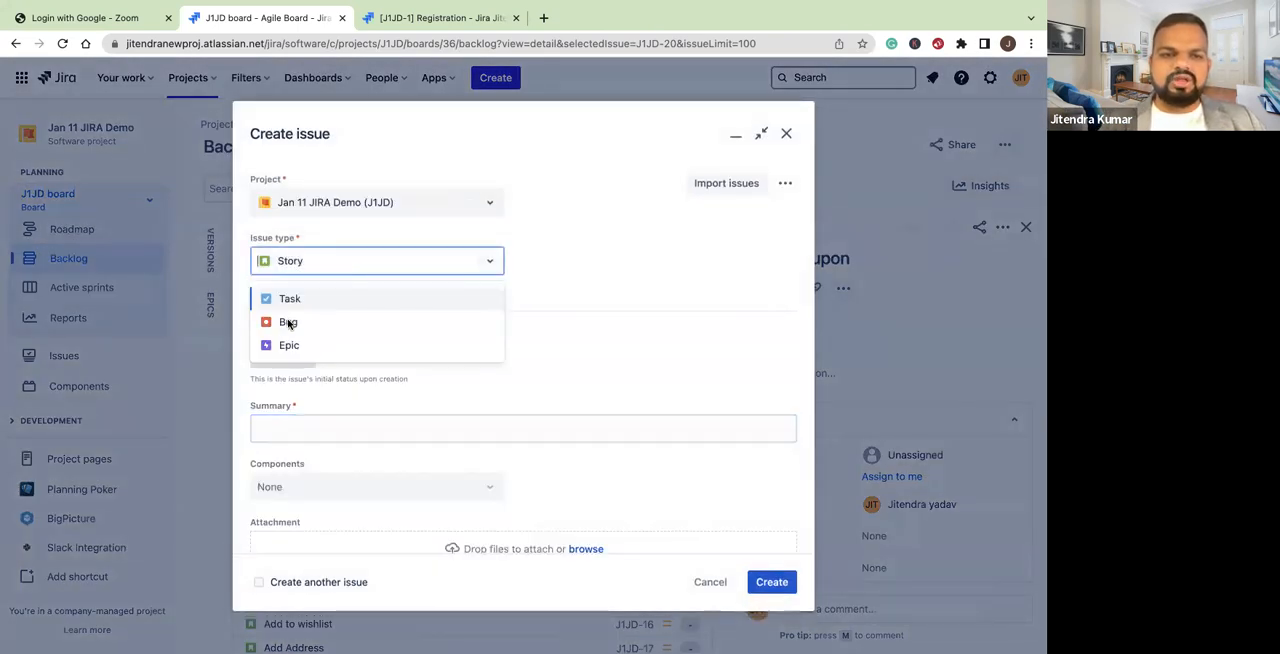
left_click(710, 582)
Add an issue of type Bug with the summary "Not able to login" below Apply coupon in the backlog
scroll(523, 409, "down", 4)
left_click(281, 615)
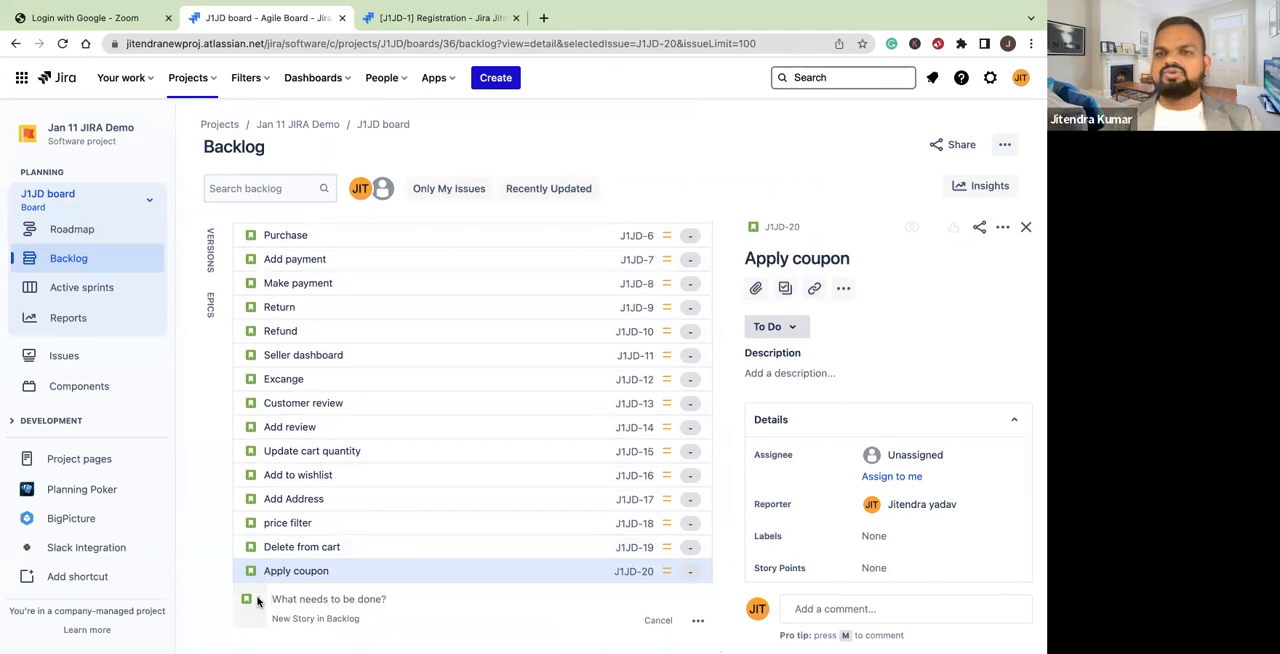
left_click(250, 599)
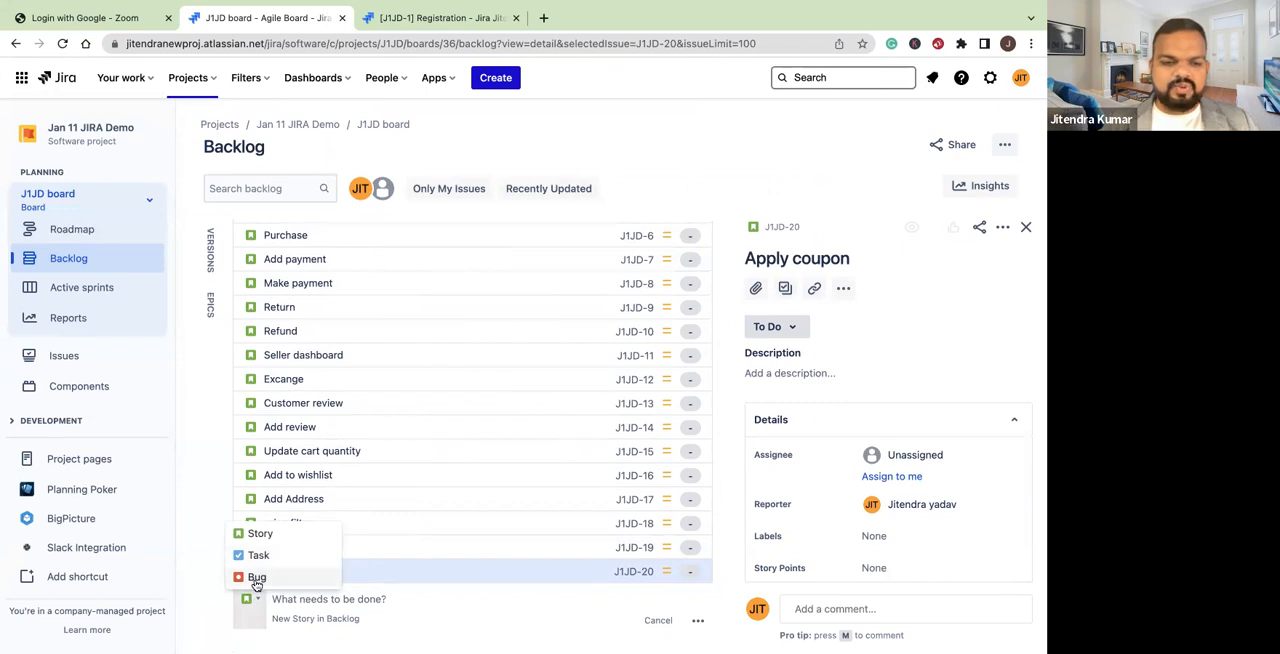
left_click(252, 578)
left_click(251, 598)
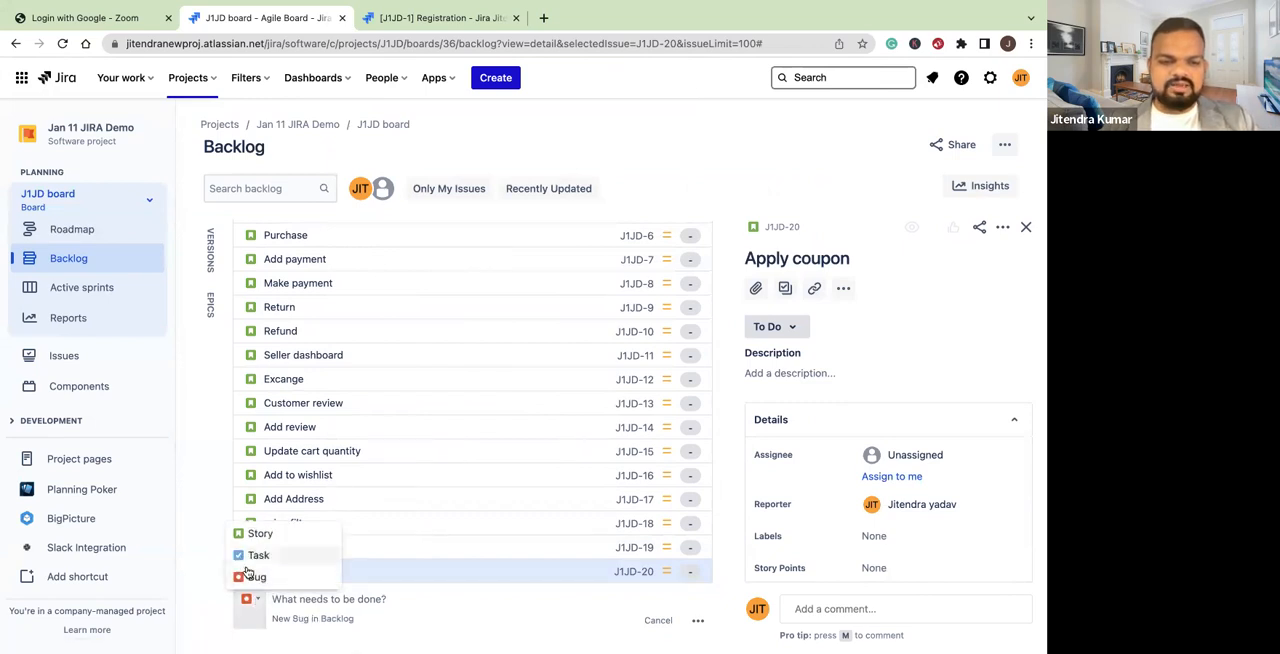
left_click(306, 598)
type("Not av")
type("le to login")
key("Return")
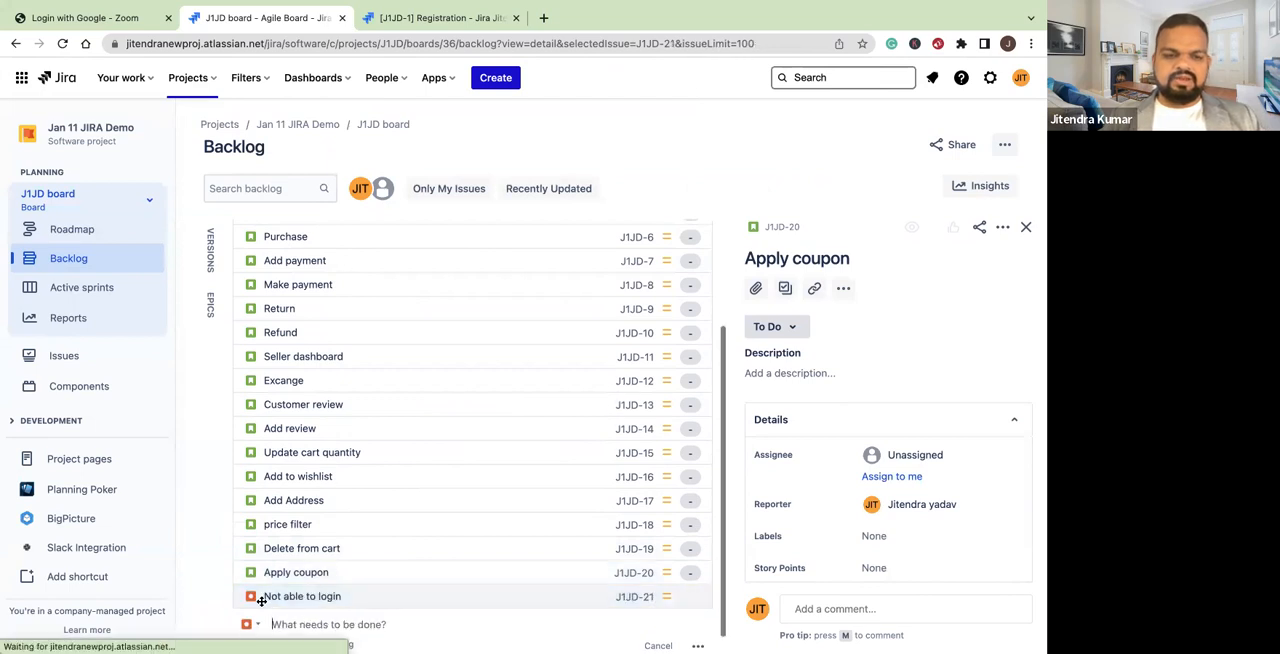
Close the open issue's details and add a Bug with the summary "Price filter not showing correct data" below Not able to login
left_click(254, 598)
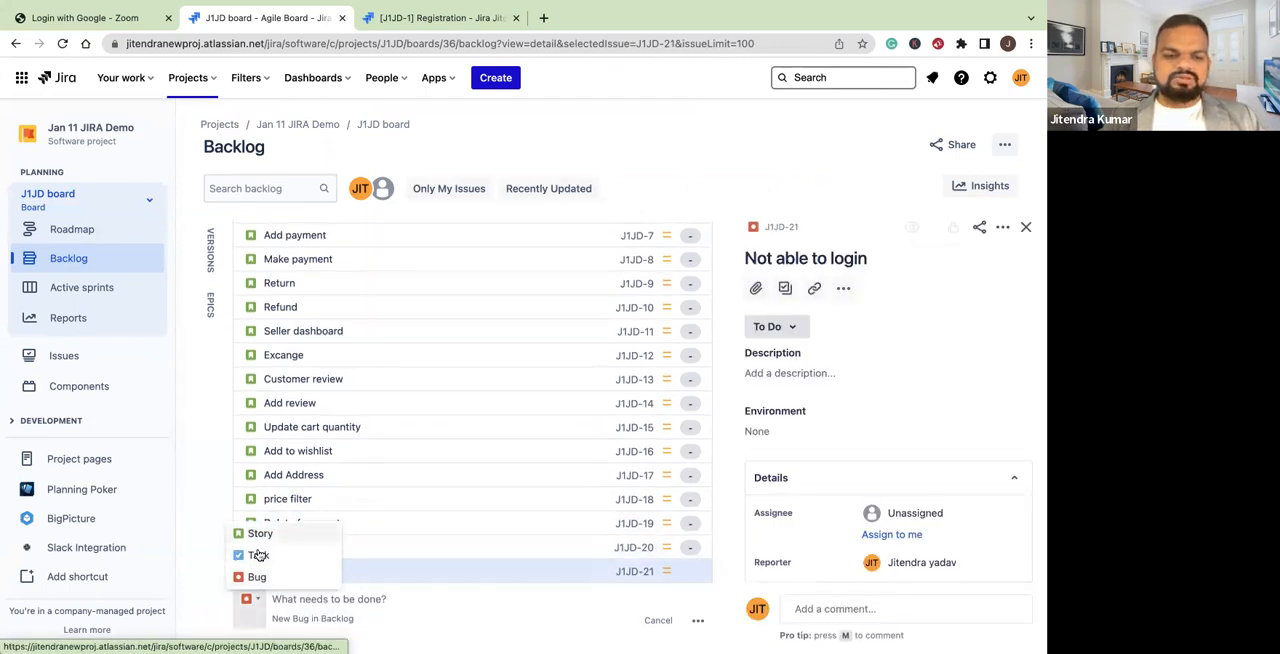
left_click(257, 577)
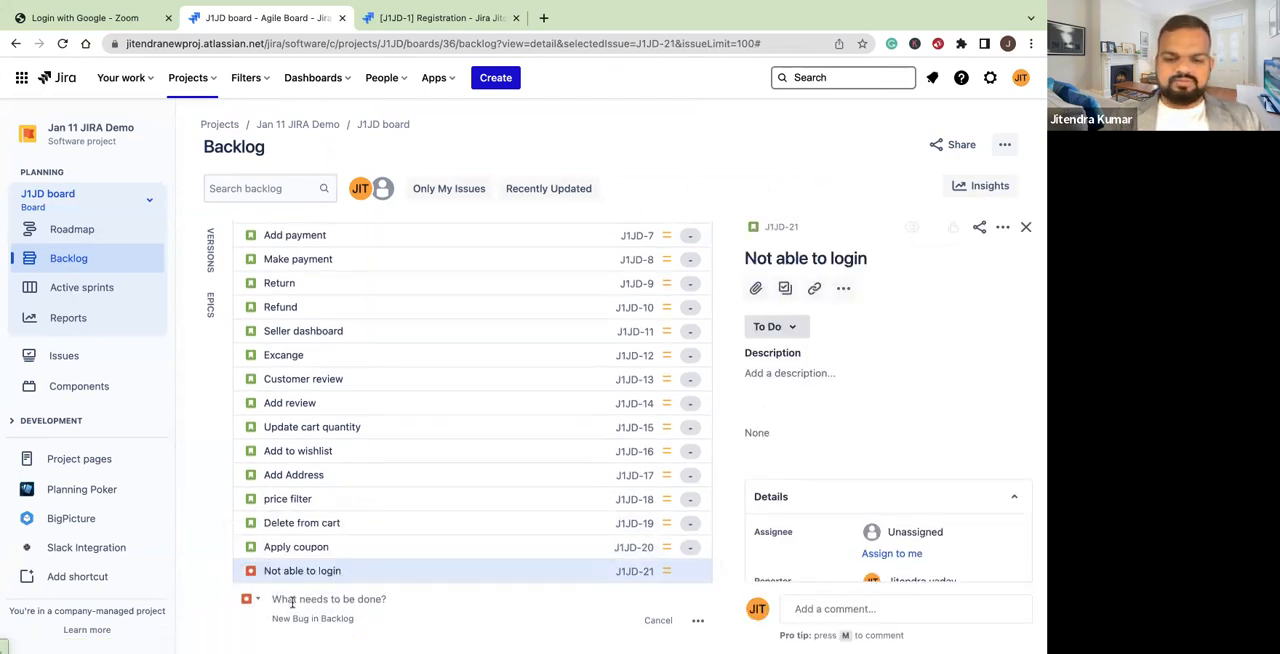
key("Escape")
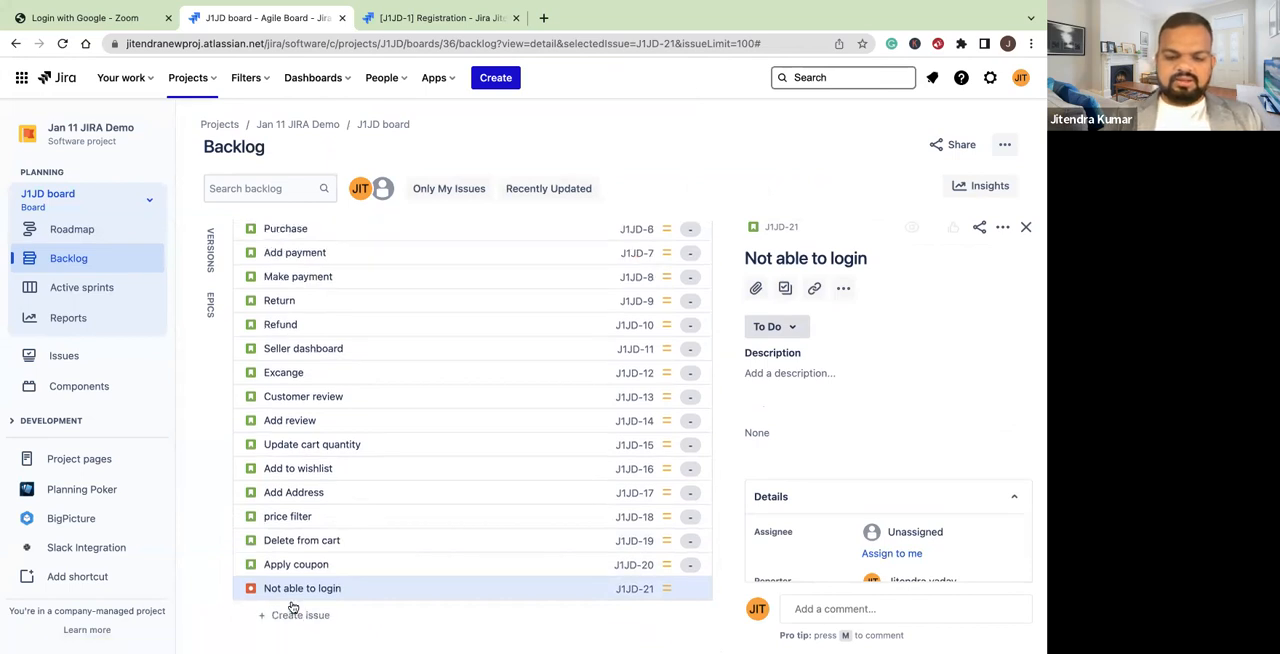
key("Escape")
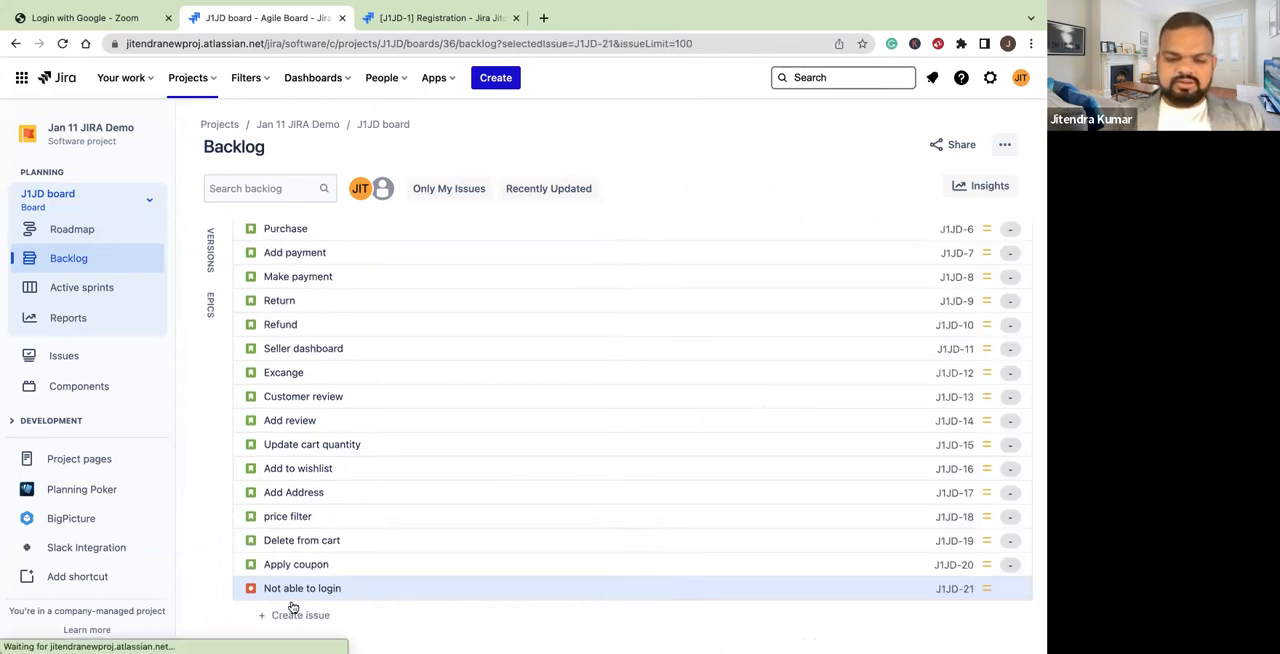
left_click(308, 615)
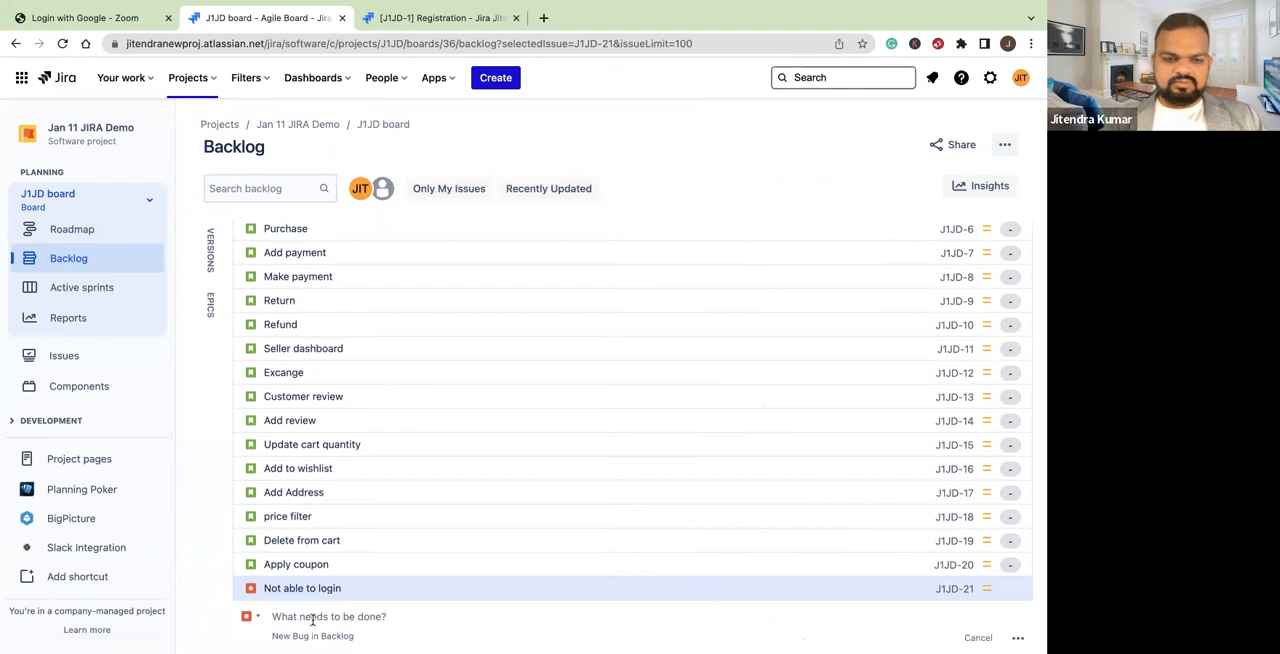
type("Price filter not sho")
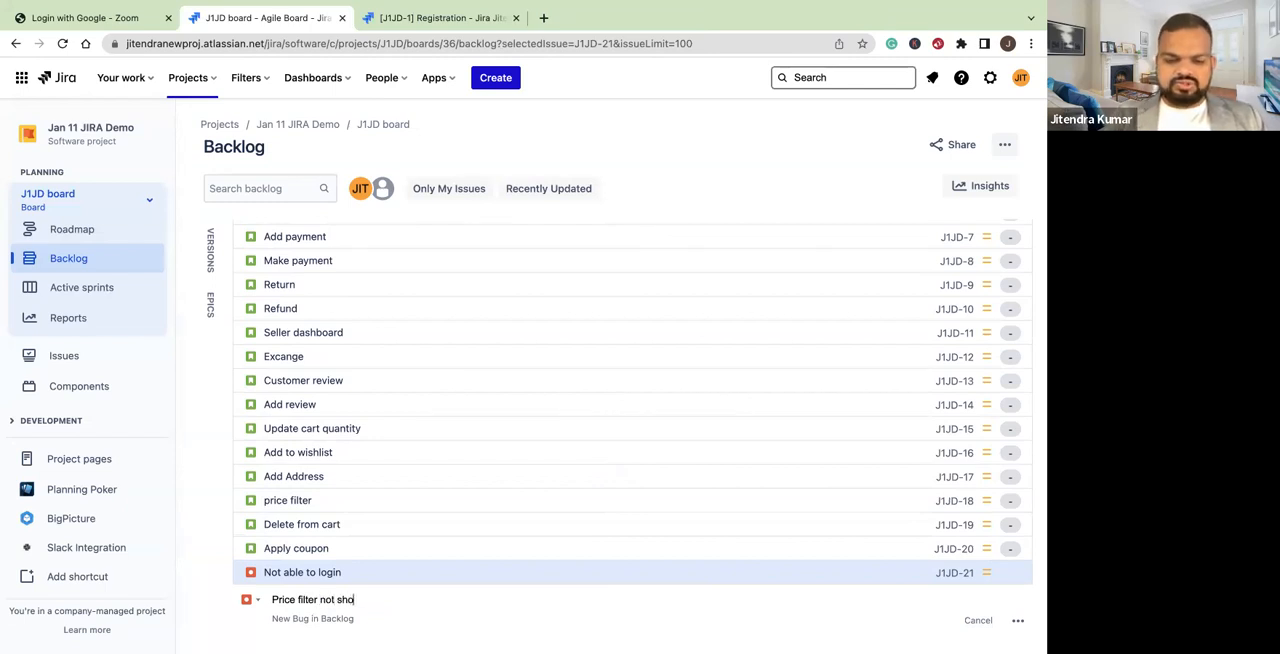
type("wing cor")
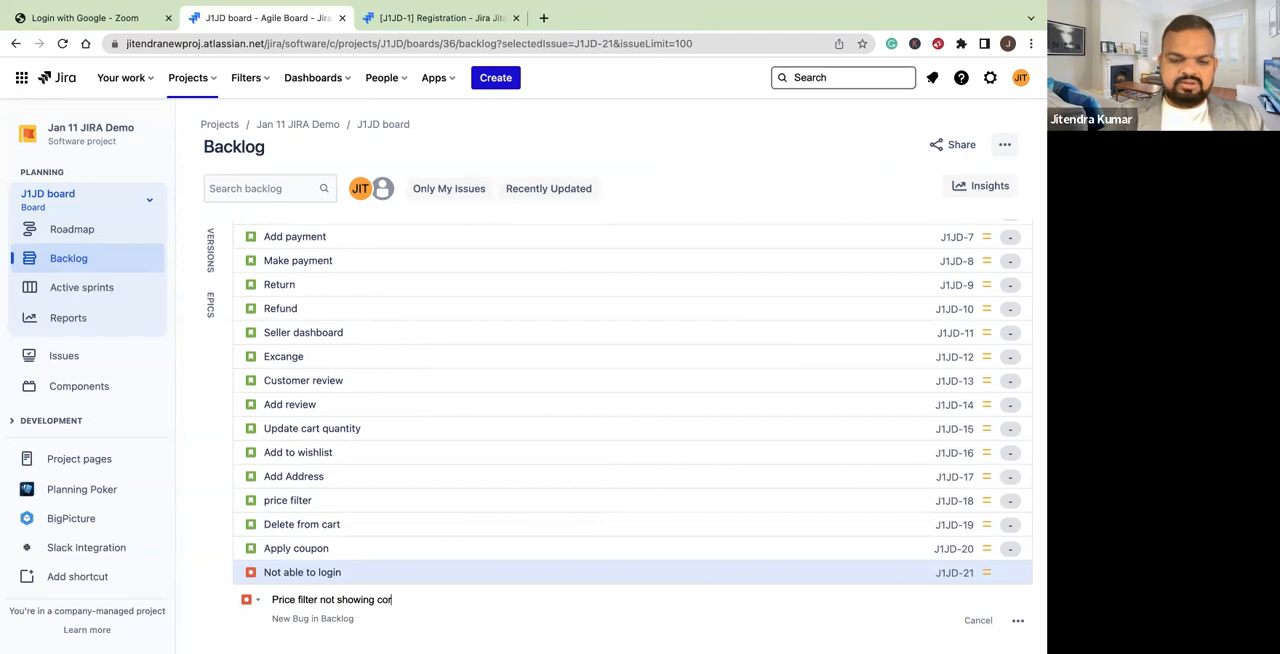
type("rect data")
key("Return")
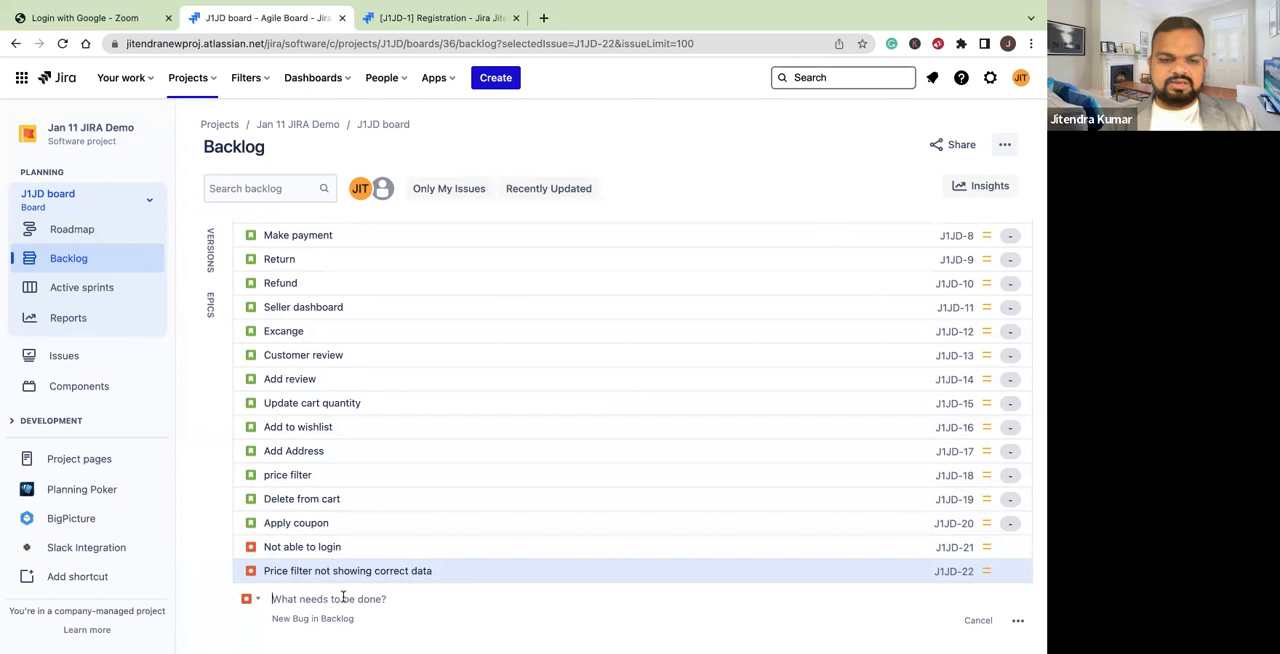
type("https://us02web.zoom.us/meeting/register/tZMkdumqpjsoGtzzv5yE82vMLbYZSfV1IWkA")
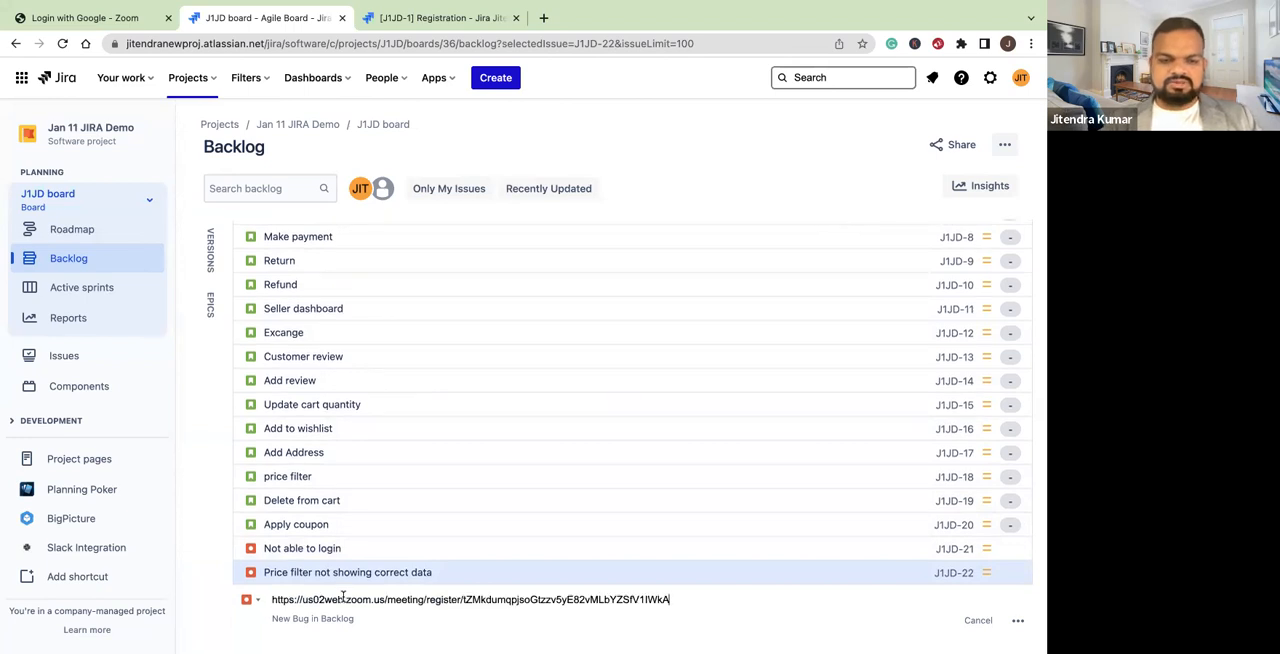
key("ctrl+a")
key("BackSpace")
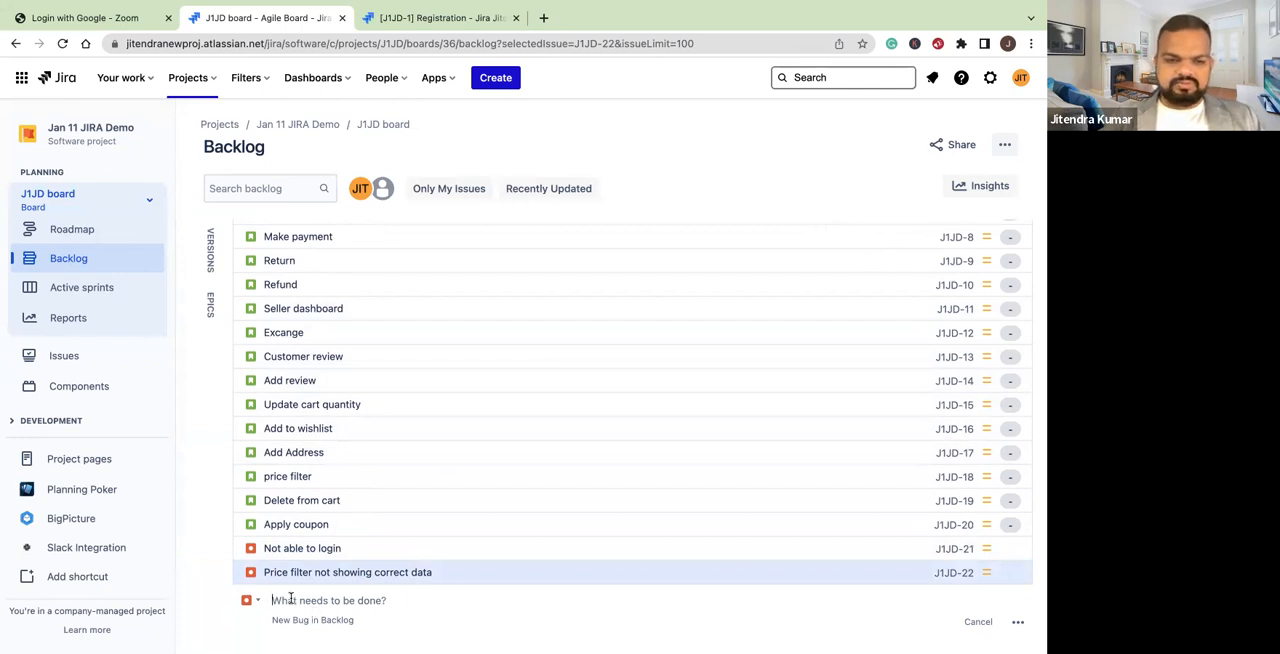
Add a Bug with the summary "Not able to make payment" below Price filter not showing correct data in the backlog
type("Not able to make payment")
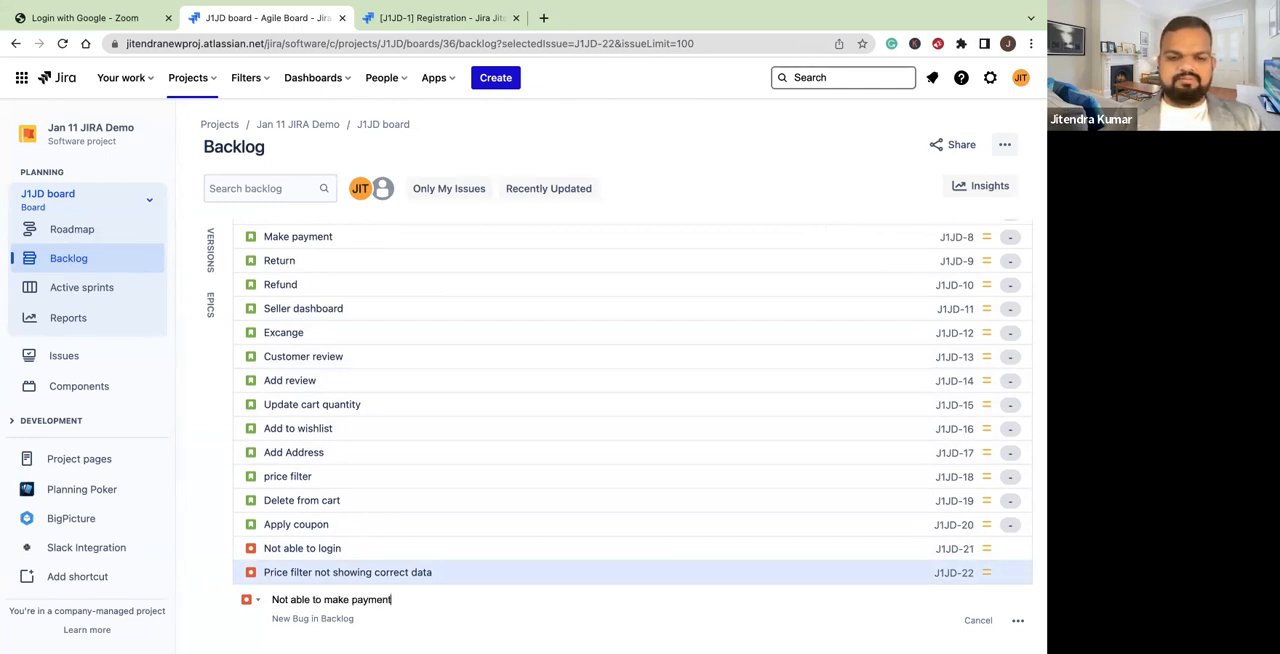
key("Return")
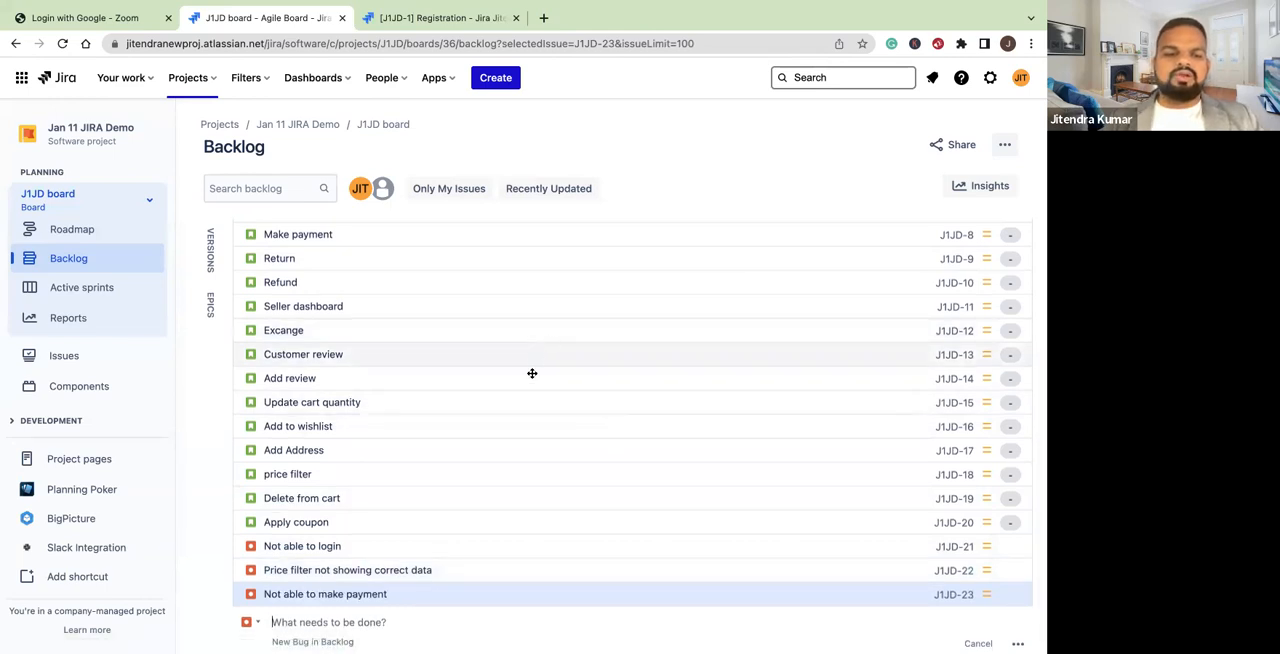
Add an issue of type Task with the summary "Create User registration Table" below Not able to make payment in the backlog
left_click(251, 622)
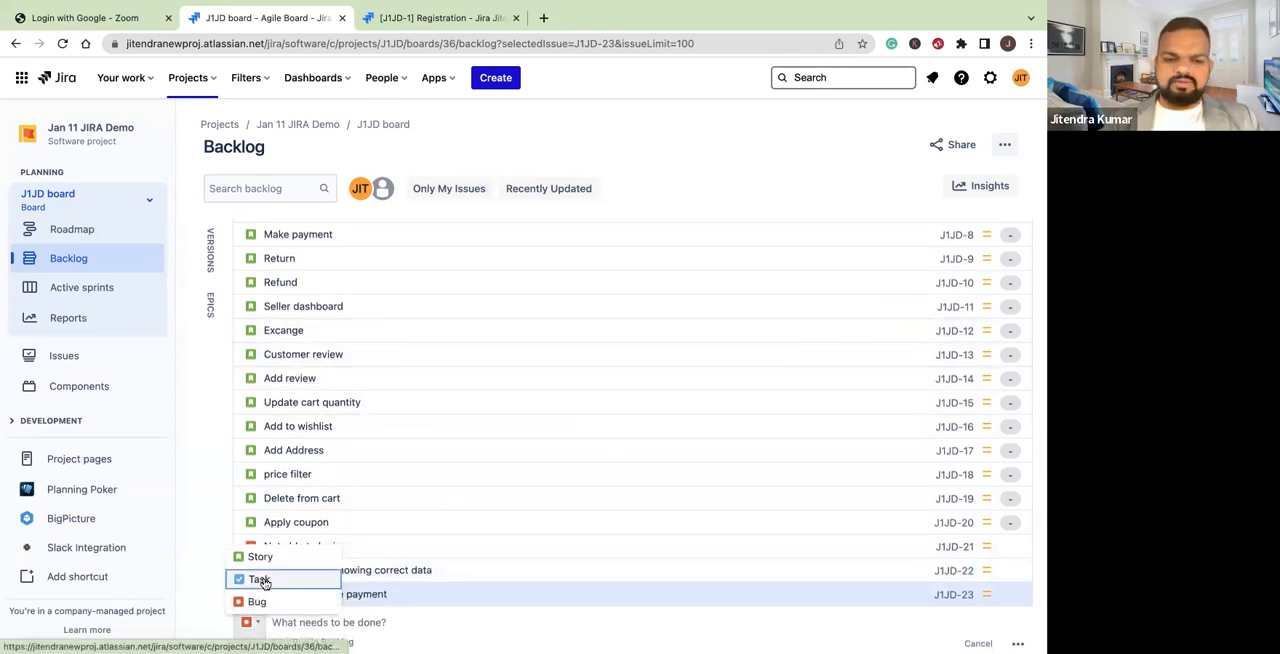
left_click(260, 579)
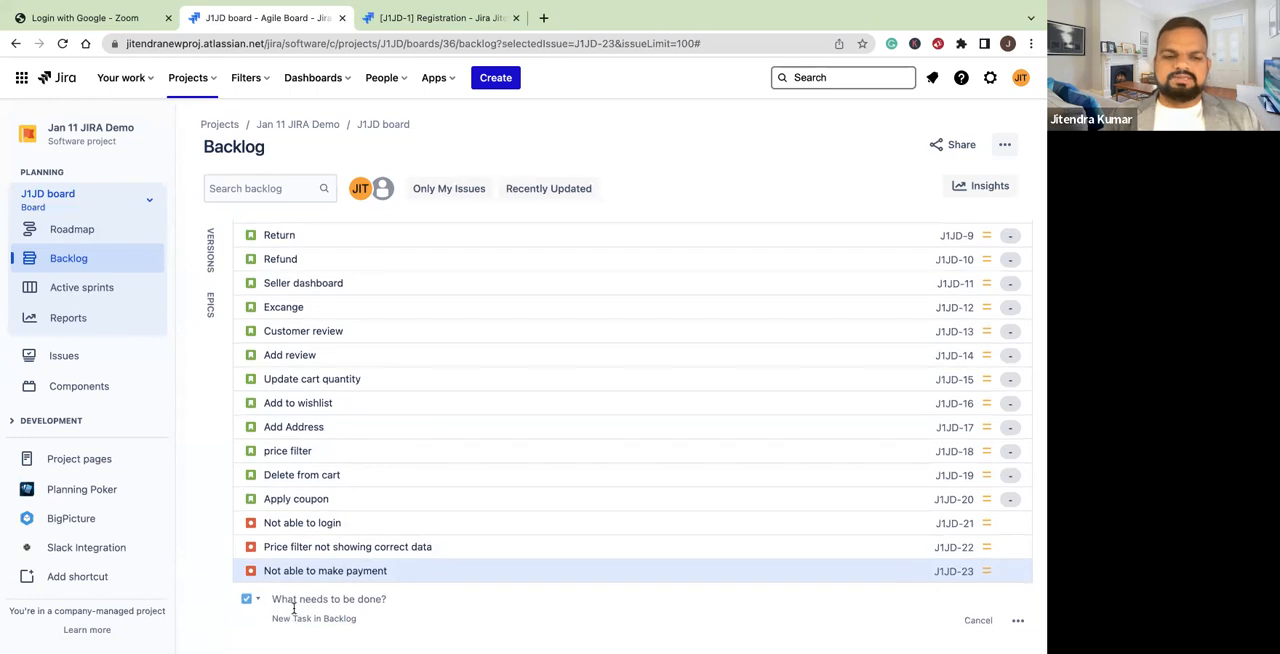
type("Create ")
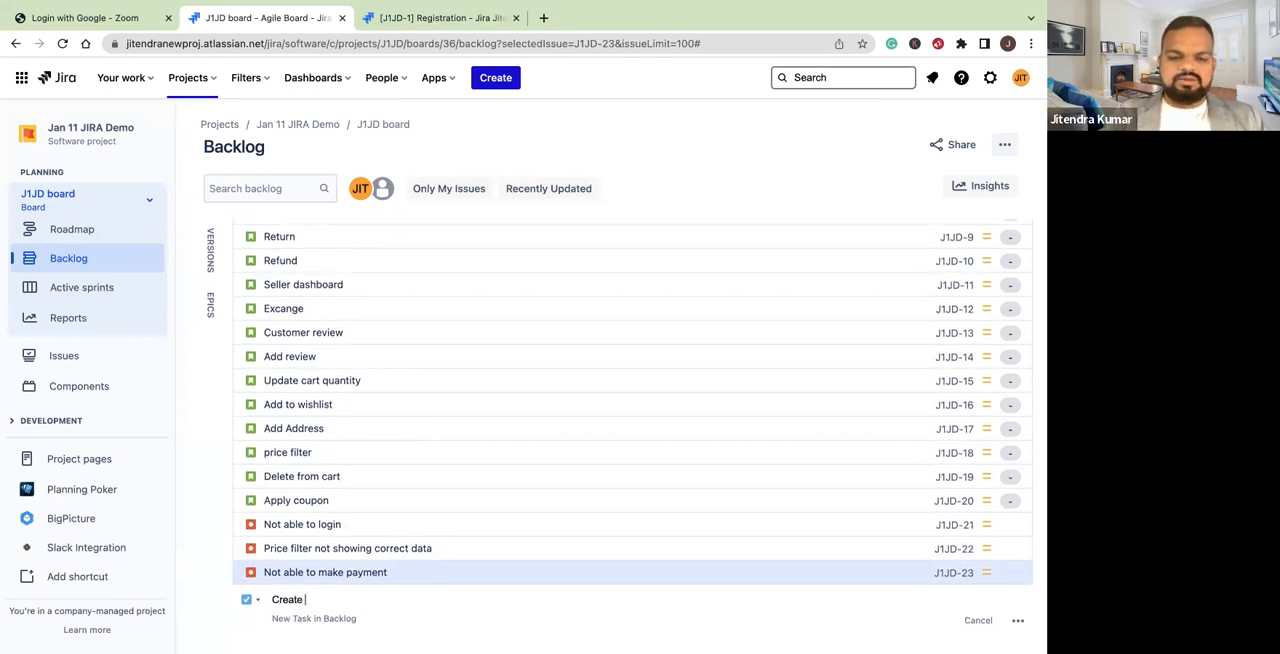
type("User re")
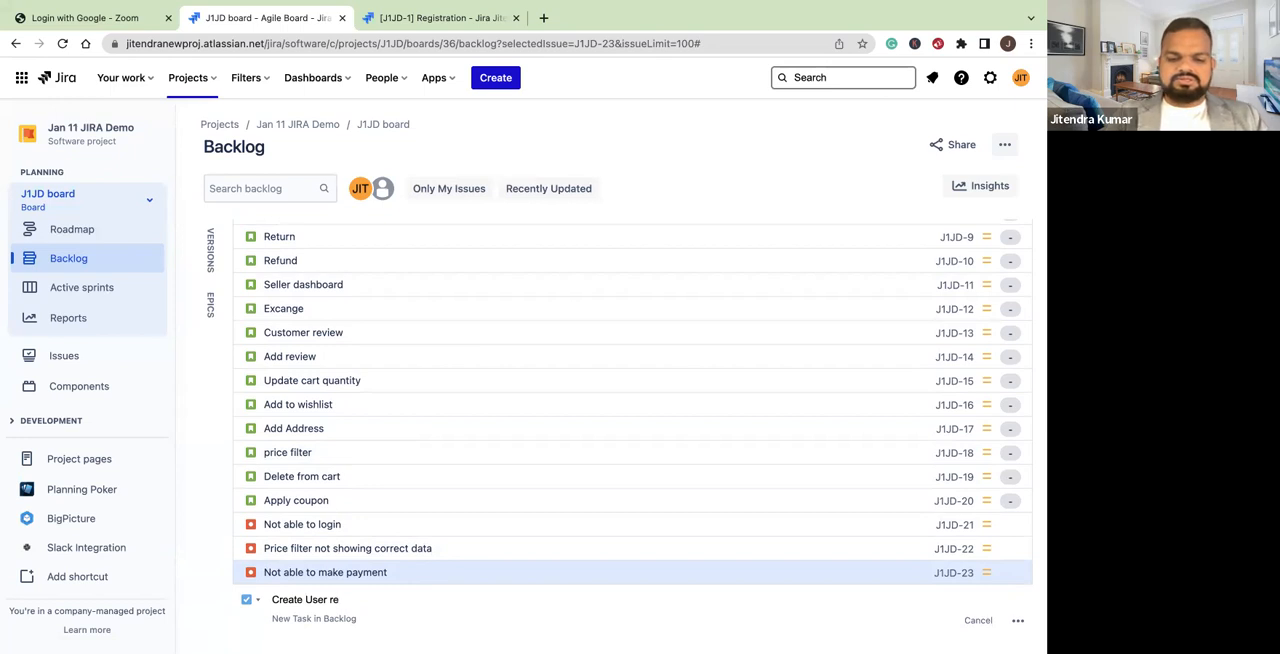
type("gistra")
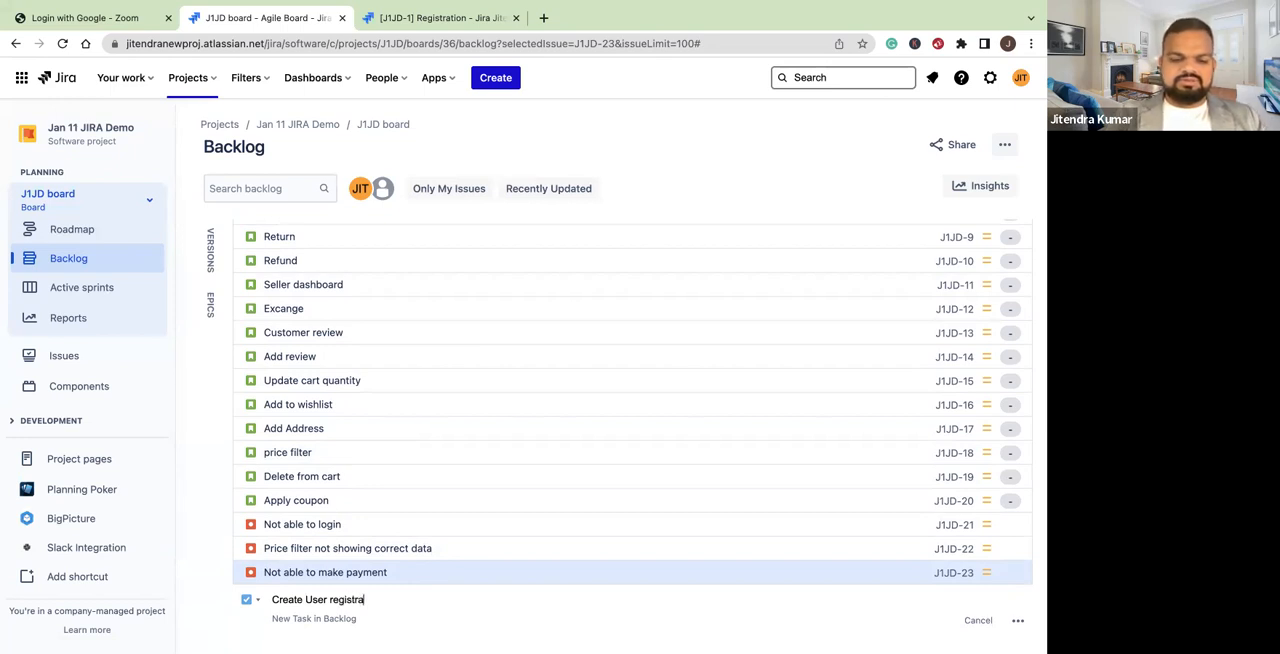
type("tion Tab")
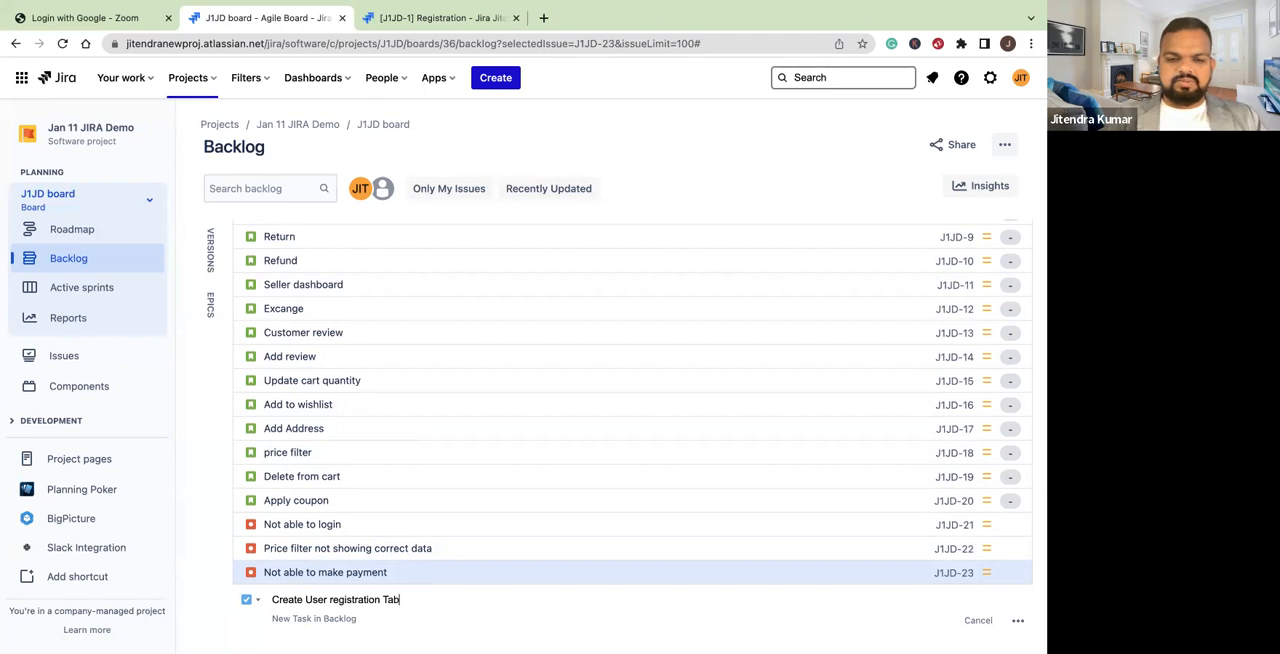
type("le")
key("Return")
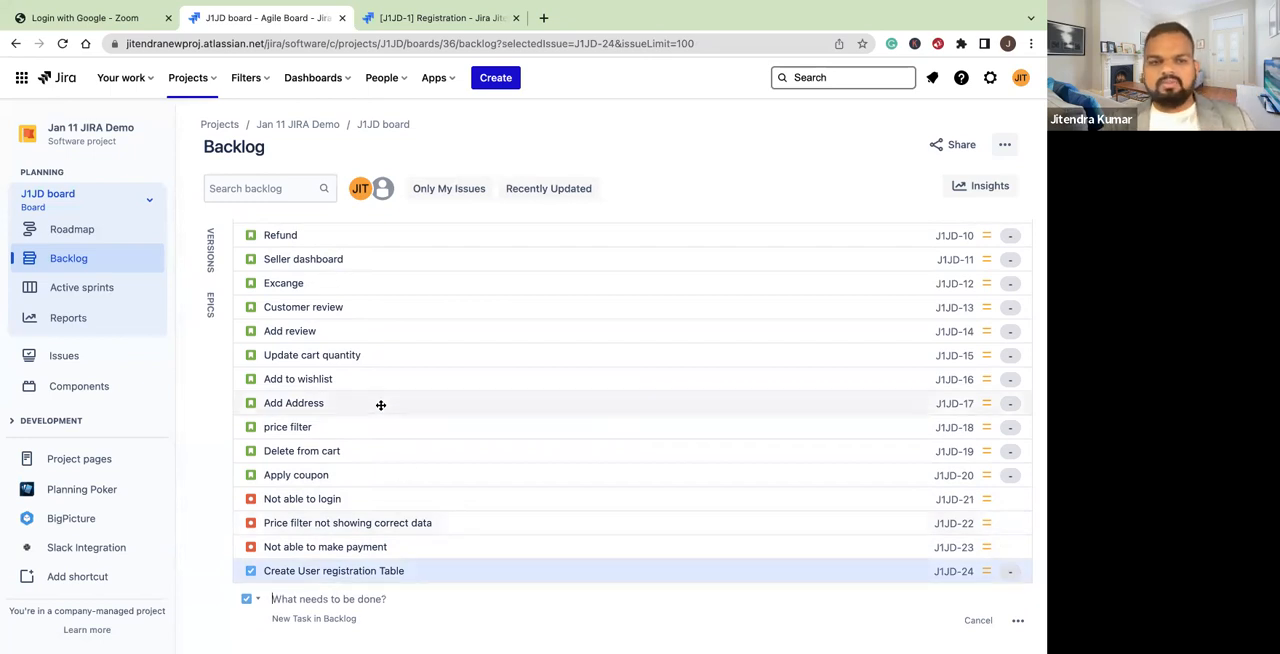
scroll(381, 405, "up", 1)
scroll(381, 405, "up", 5)
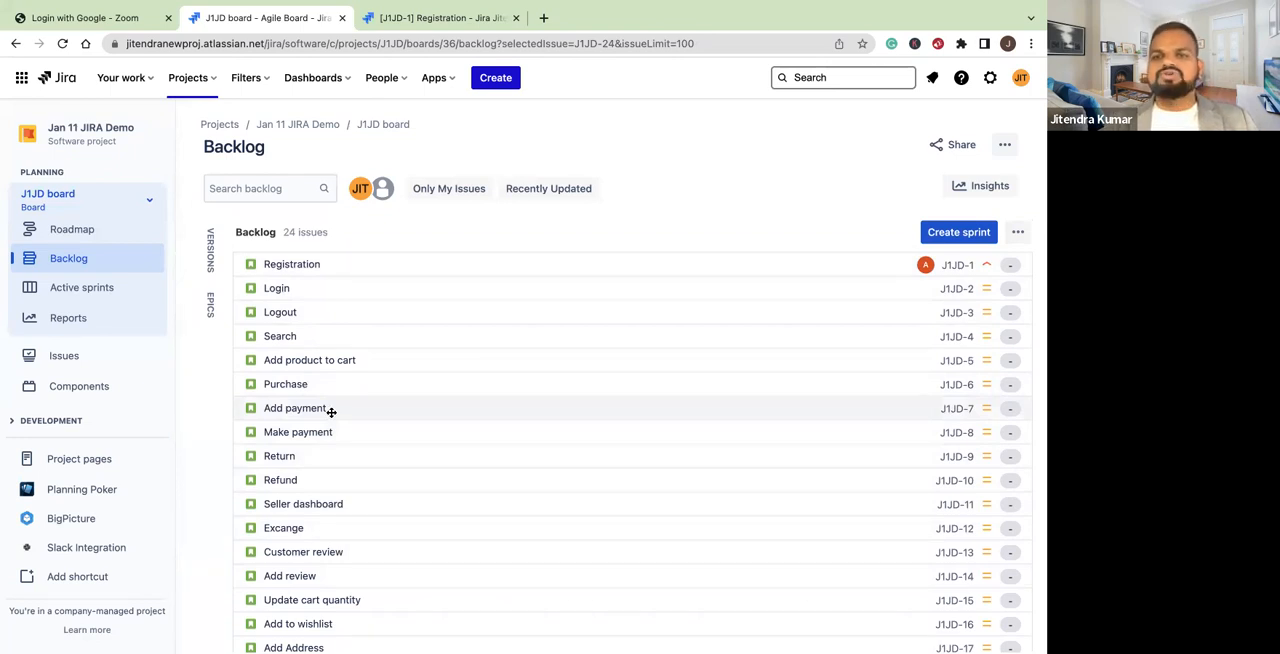
scroll(331, 412, "down", 5)
scroll(331, 412, "up", 5)
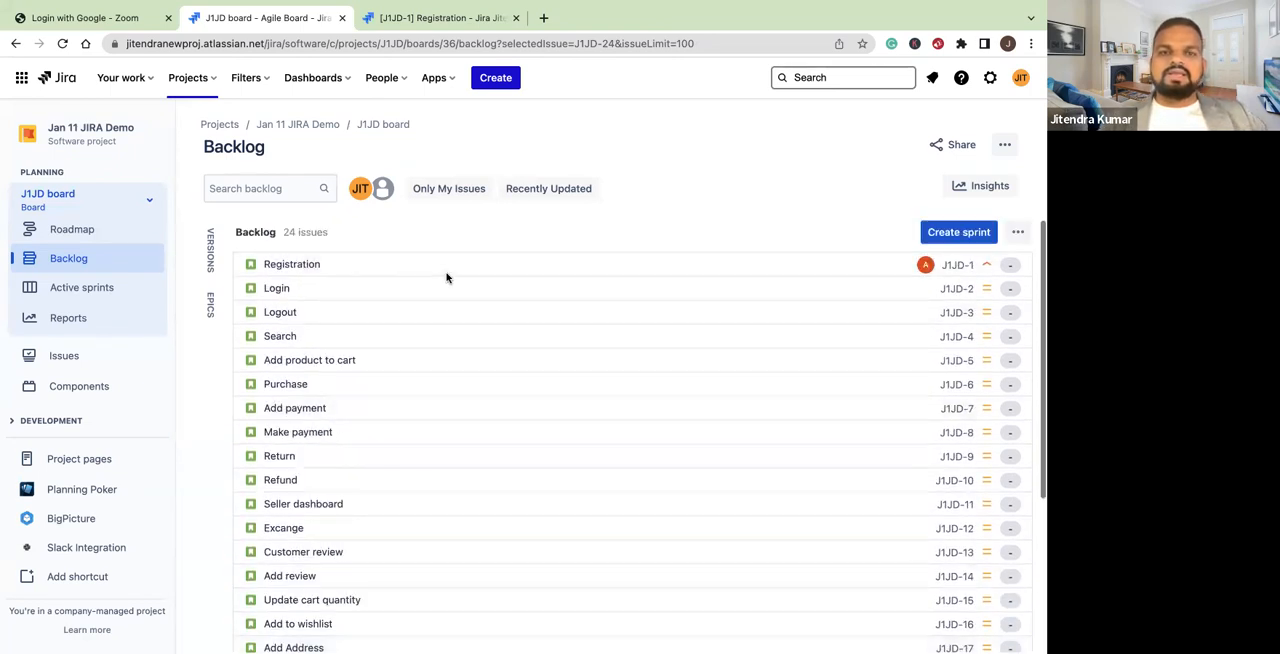
Create an Epic in the Jan 11 JIRA Demo project with "User Registration" as both epic name and summary
left_click(496, 82)
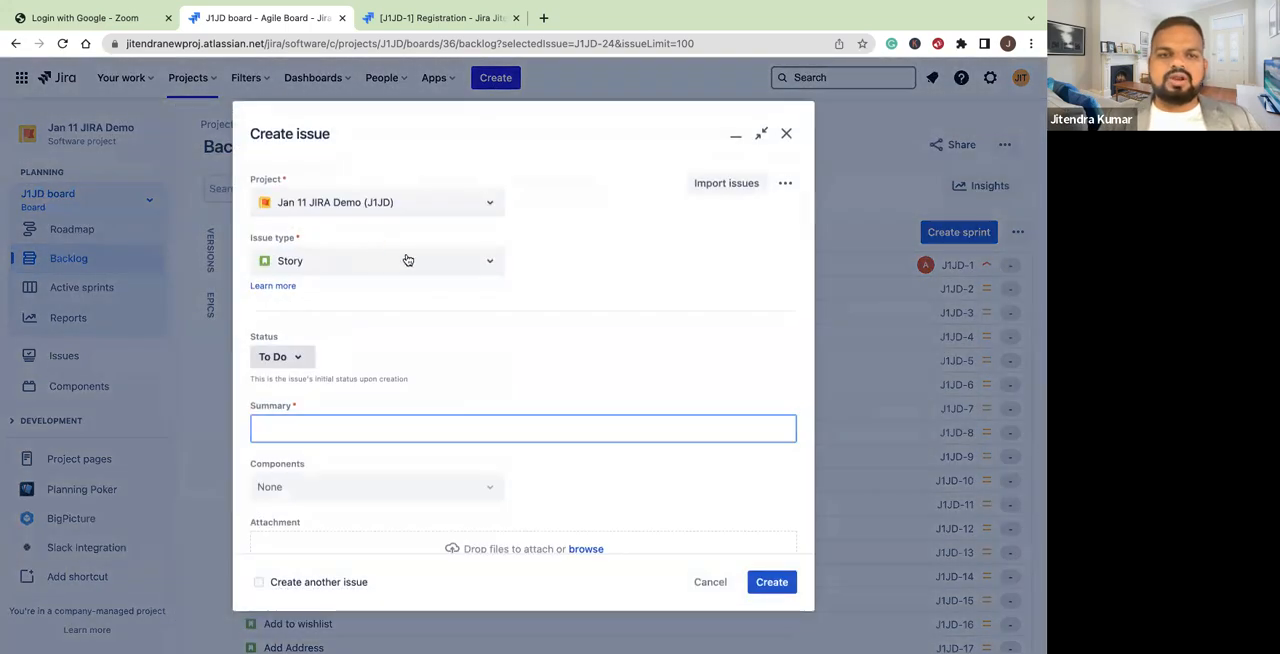
left_click(410, 260)
left_click(289, 346)
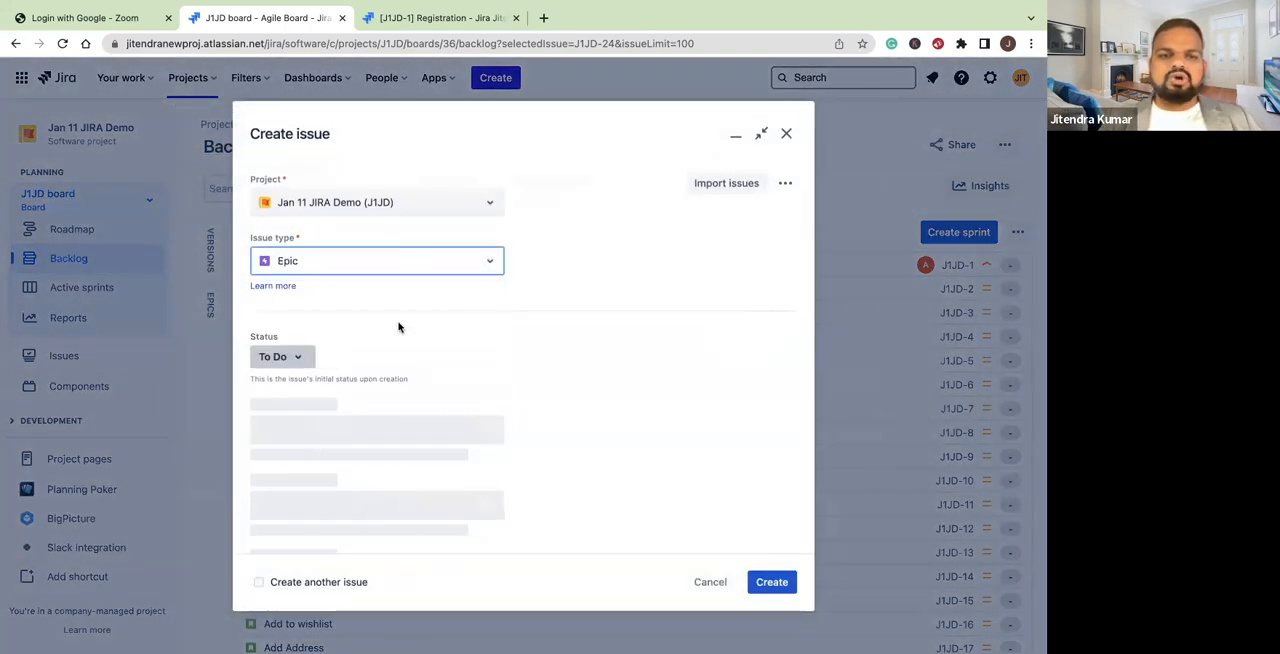
type("Use")
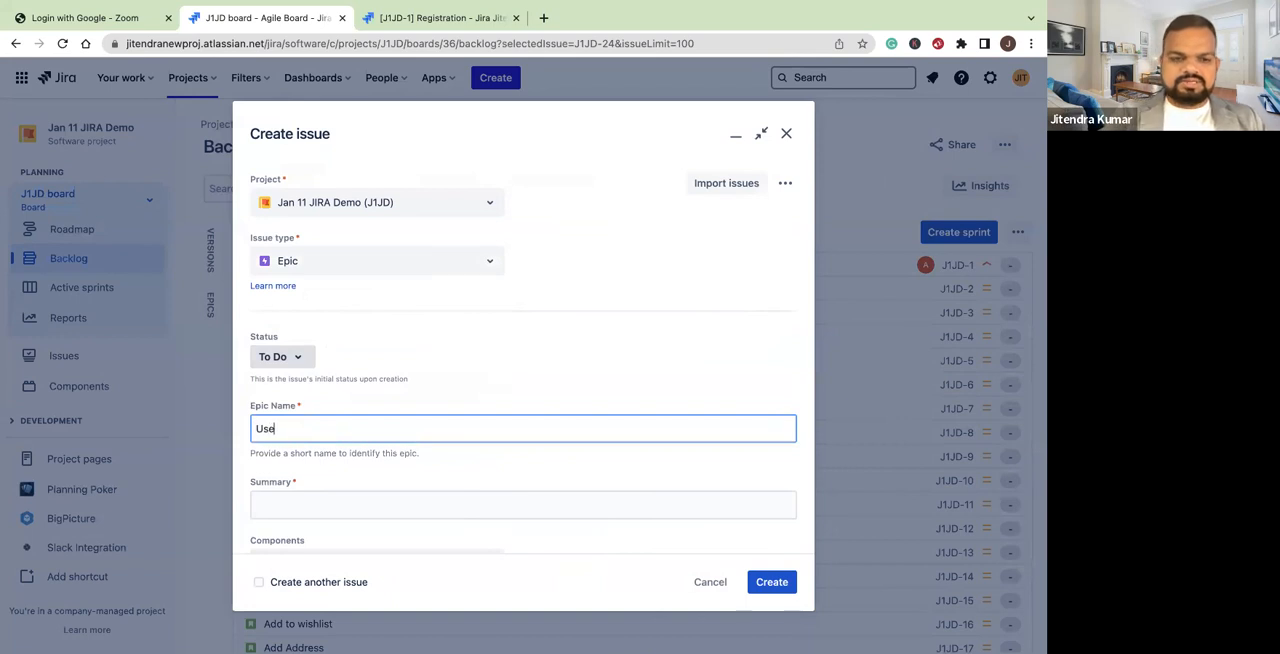
type("r Registration")
key("Tab")
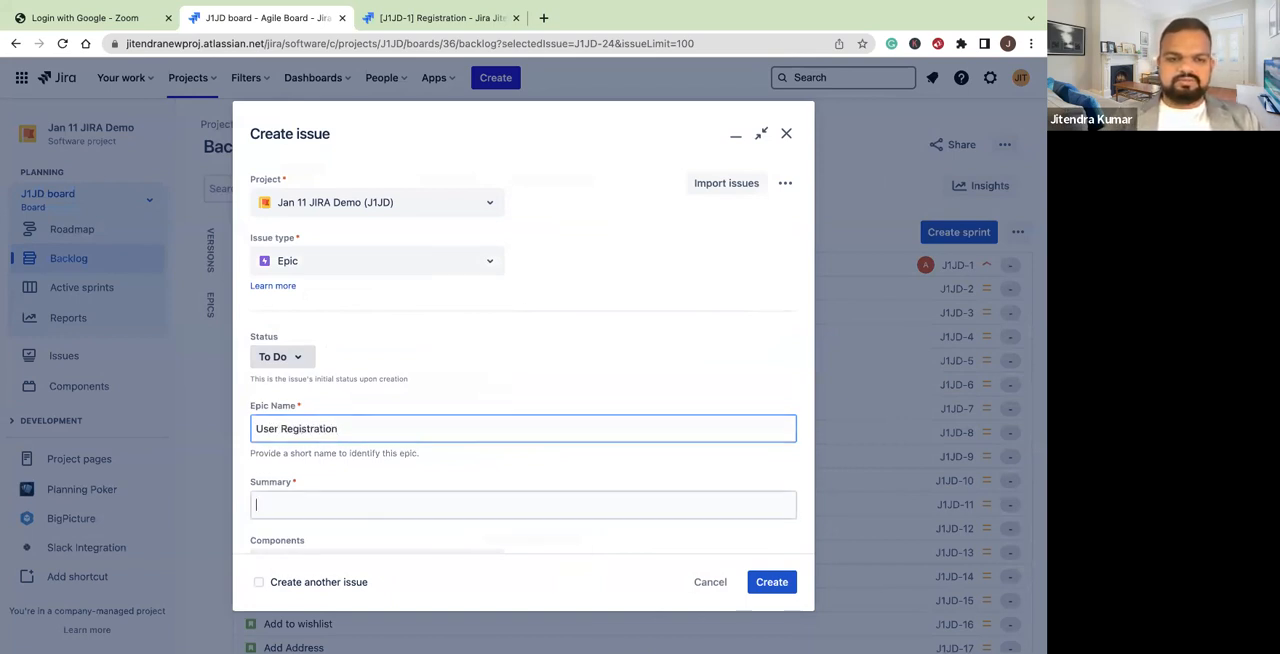
type("User")
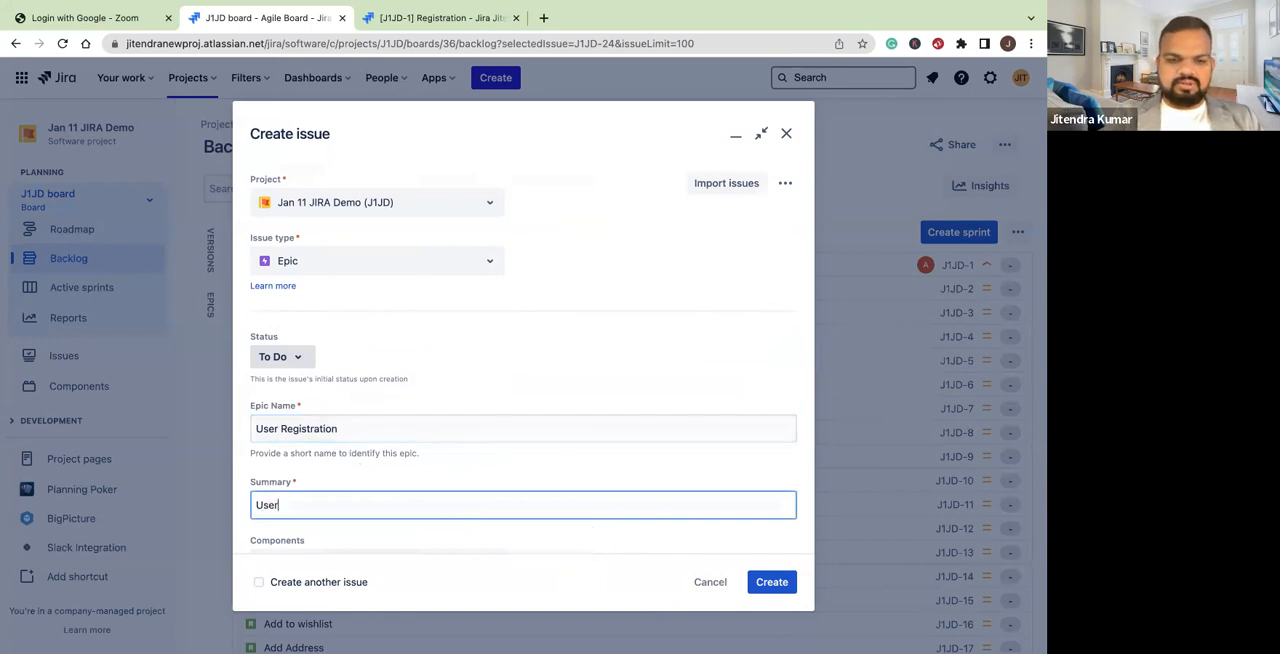
type(" Registration")
key("Return")
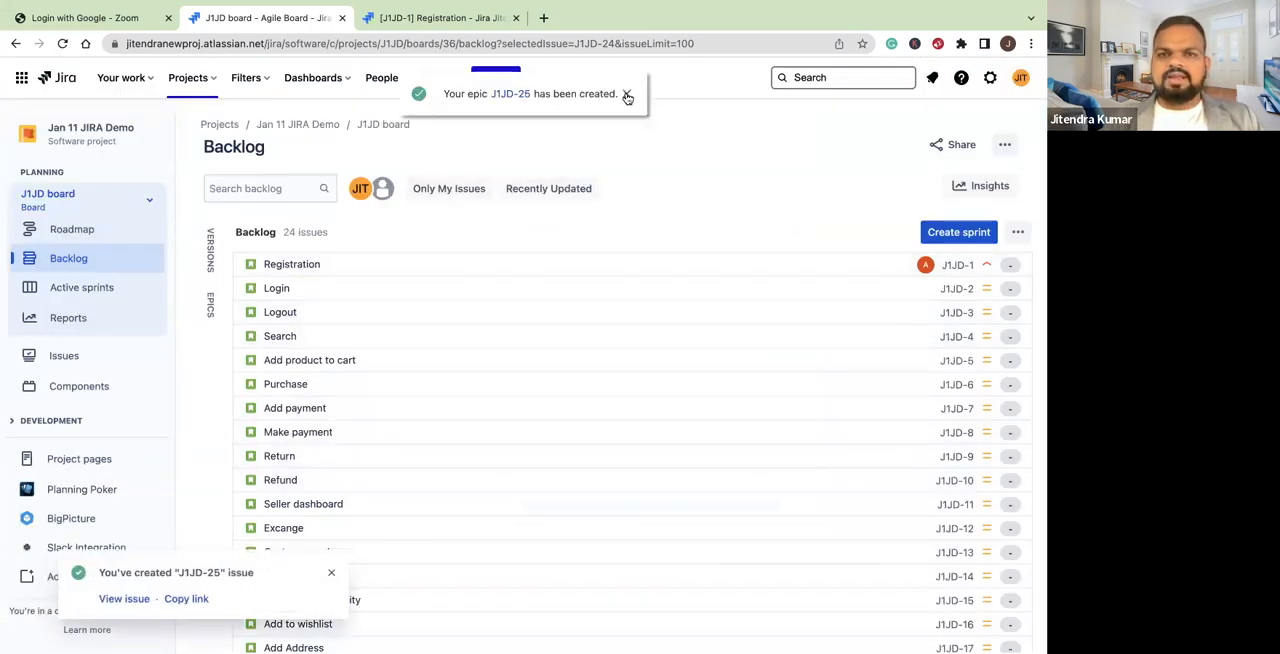
left_click(626, 94)
Create another Epic with "Filter" as both epic name and summary, and dismiss the creation notifications
left_click(495, 77)
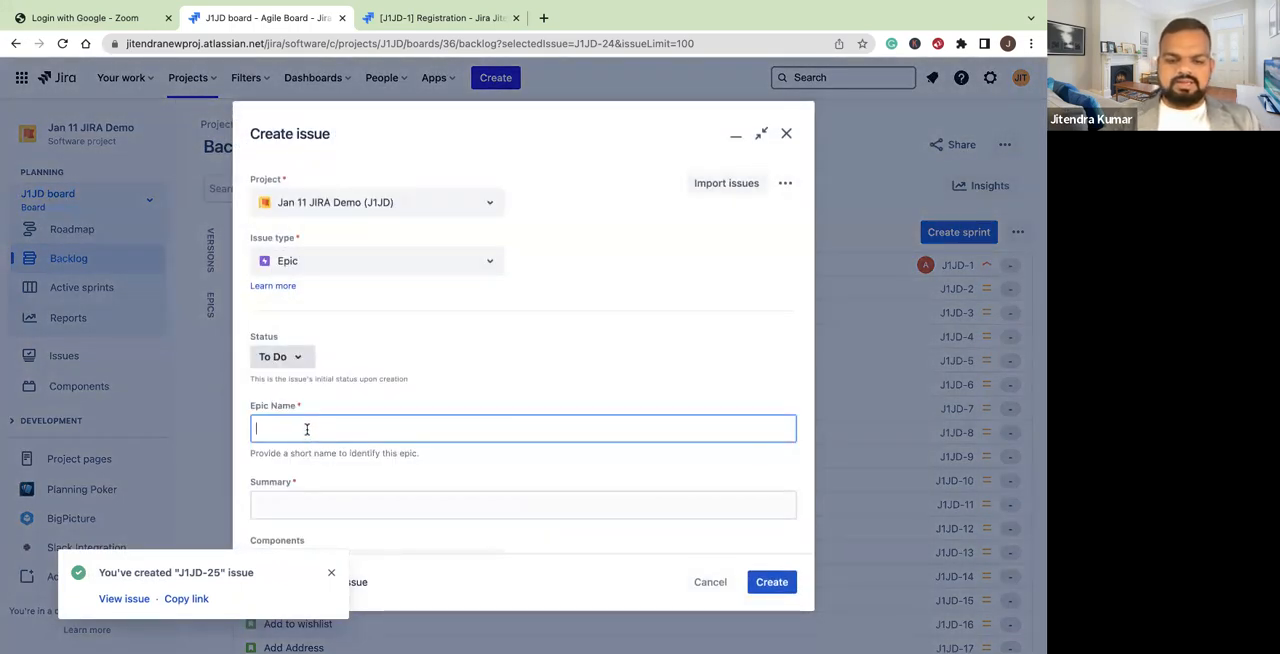
type("Filter")
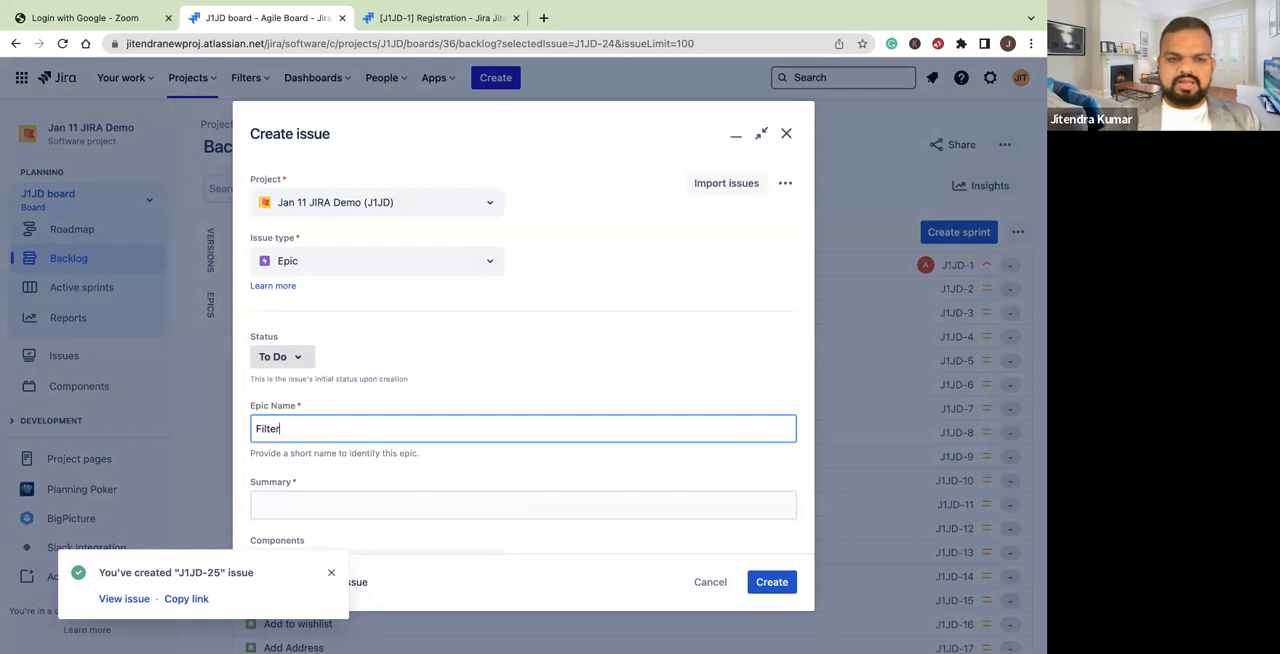
left_click(362, 505)
type("Filter")
left_click(772, 583)
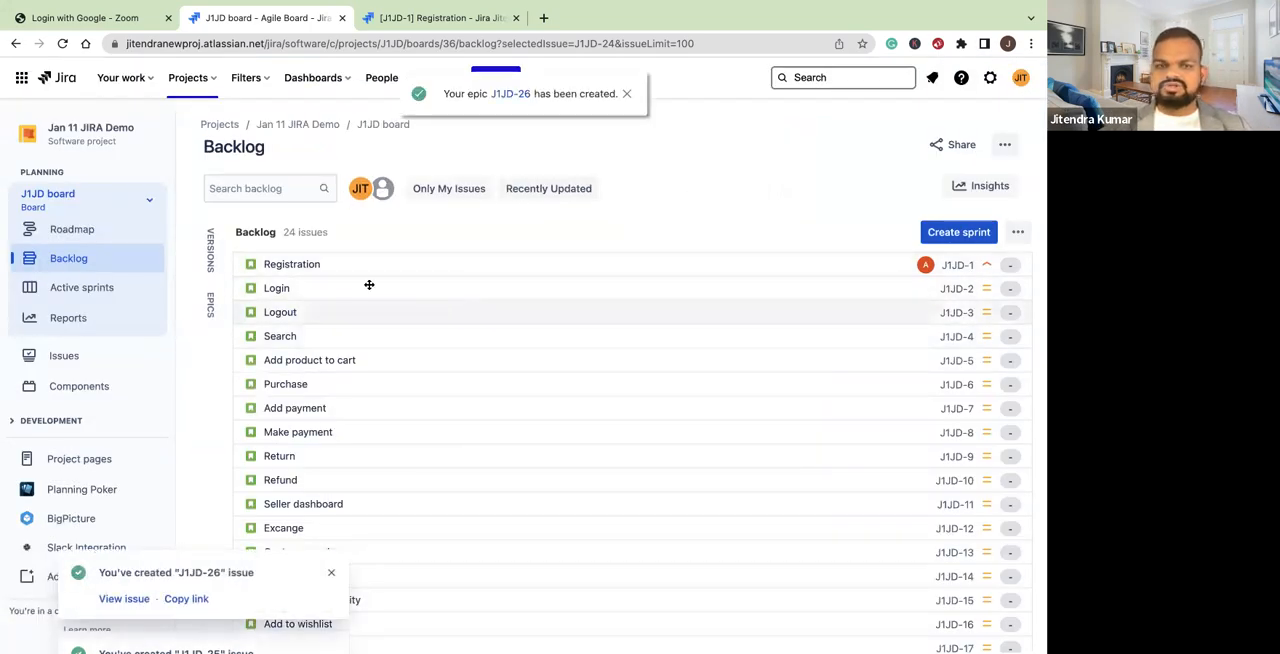
left_click(331, 572)
scroll(503, 434, "down", 1)
scroll(503, 434, "up", 1)
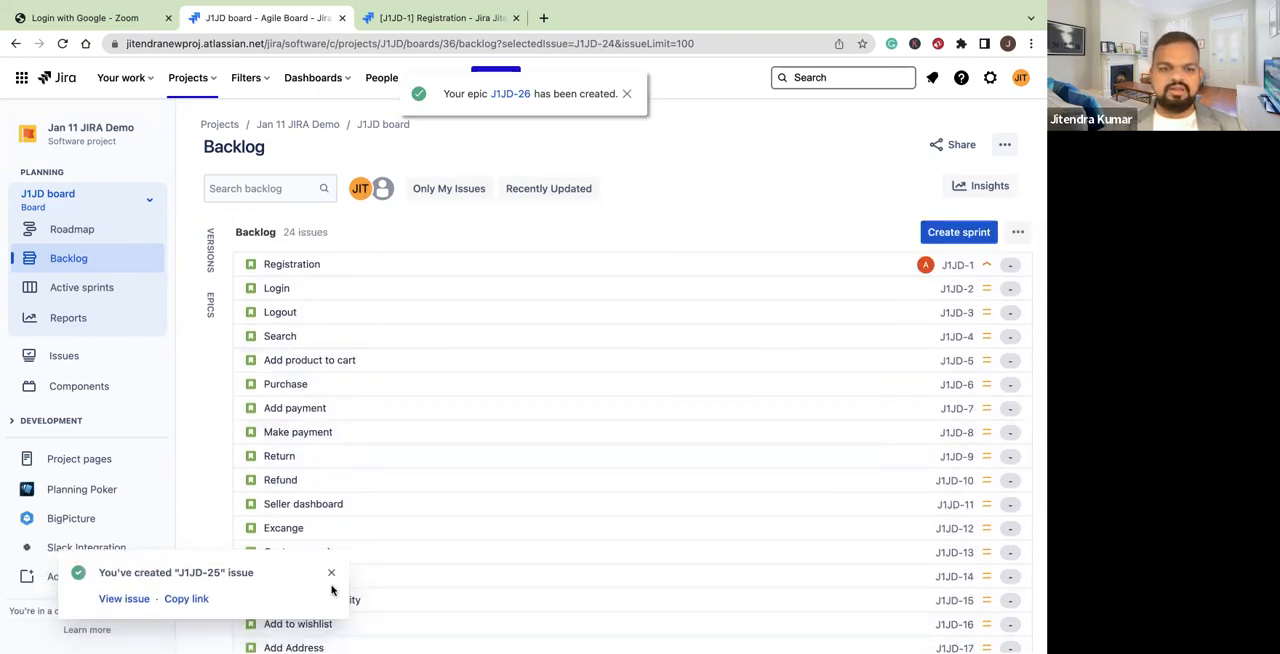
left_click(334, 572)
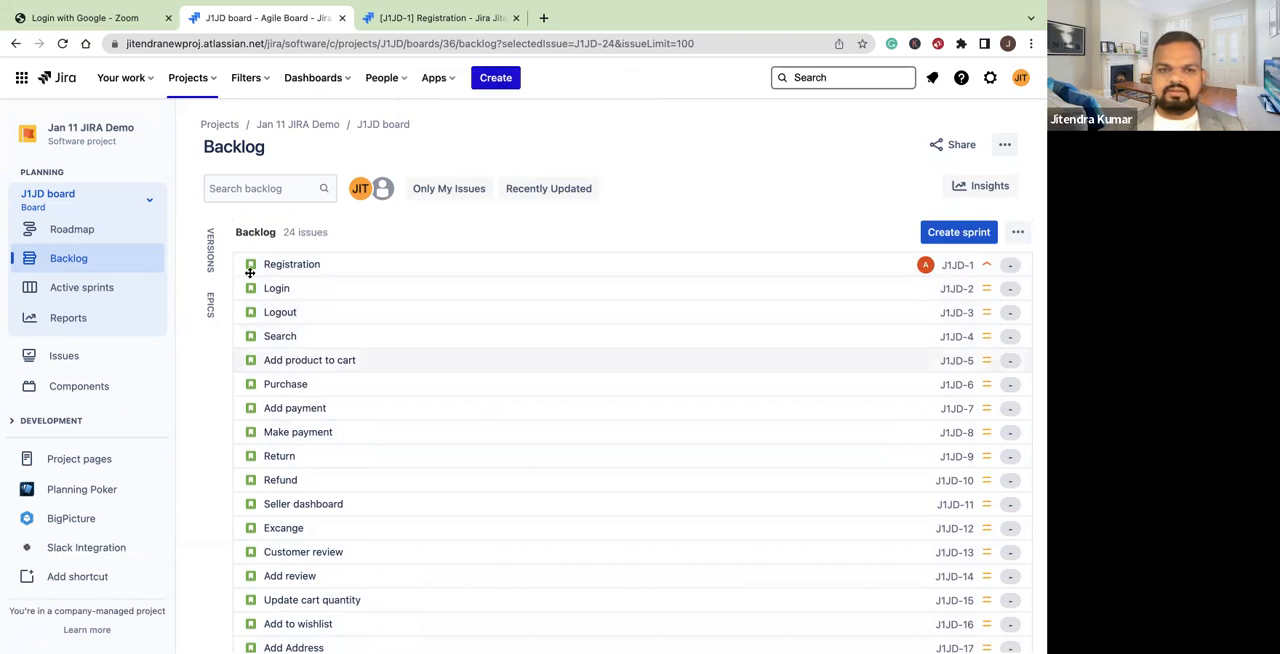
Show the project's epics beside the backlog, expanding and collapsing the User Registration epic
scroll(286, 452, "down", 5)
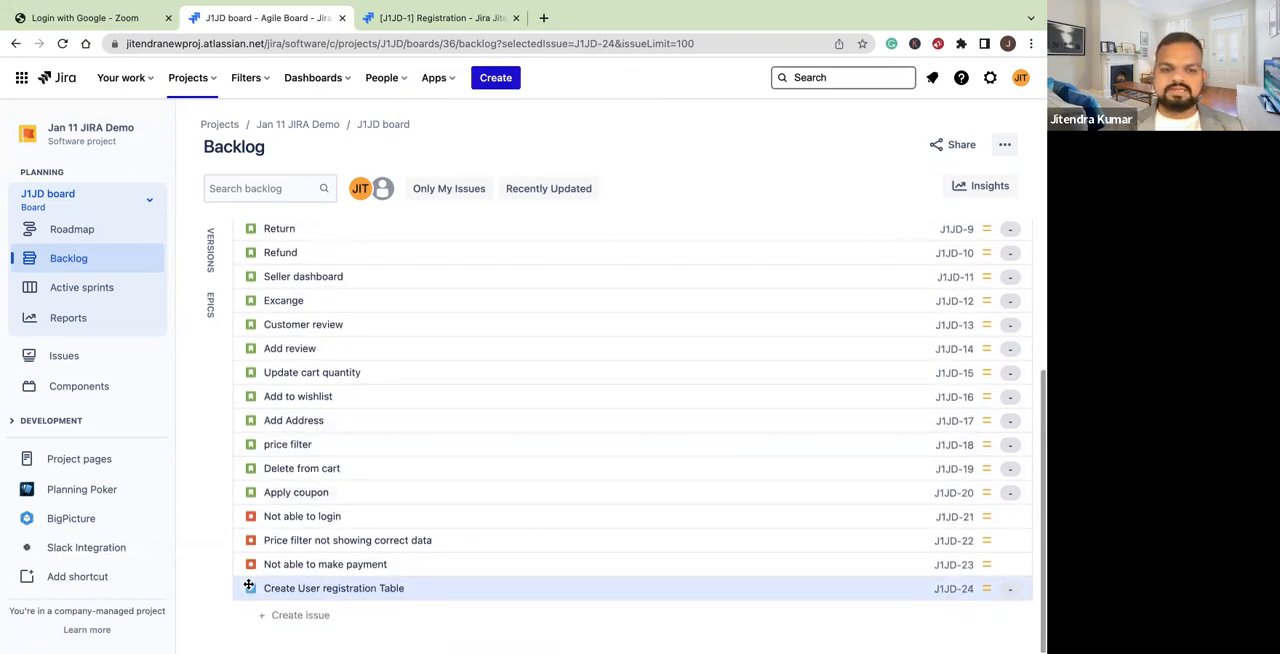
scroll(276, 424, "up", 5)
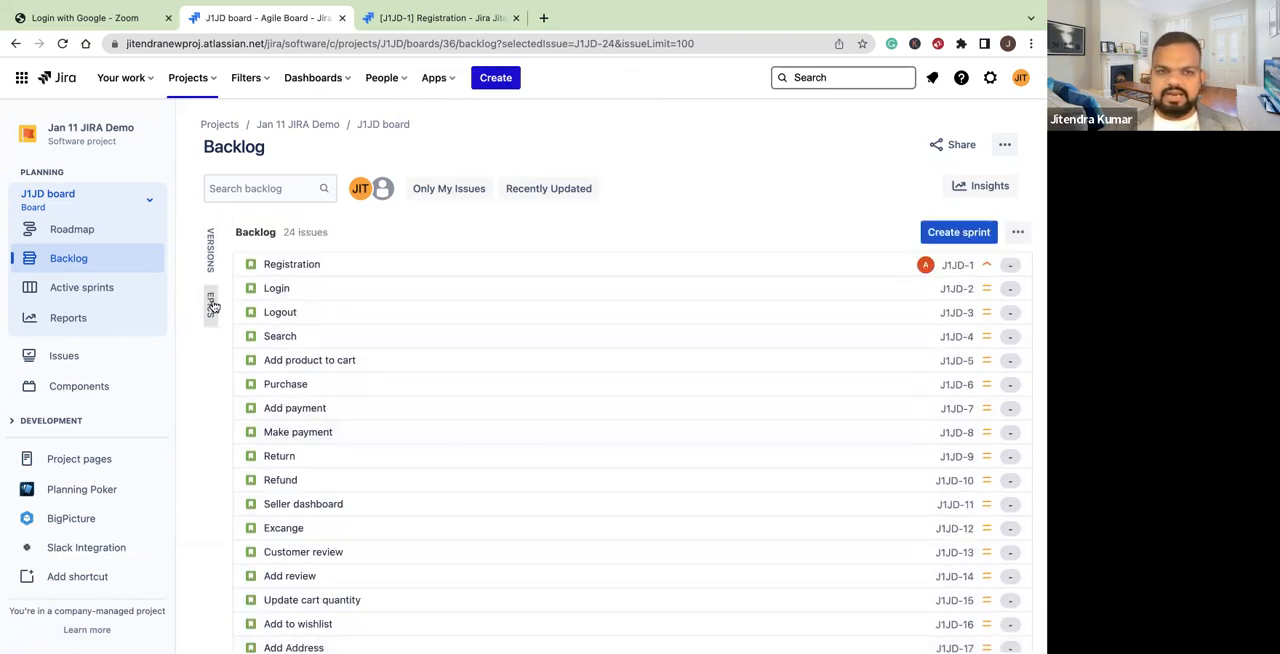
left_click(211, 304)
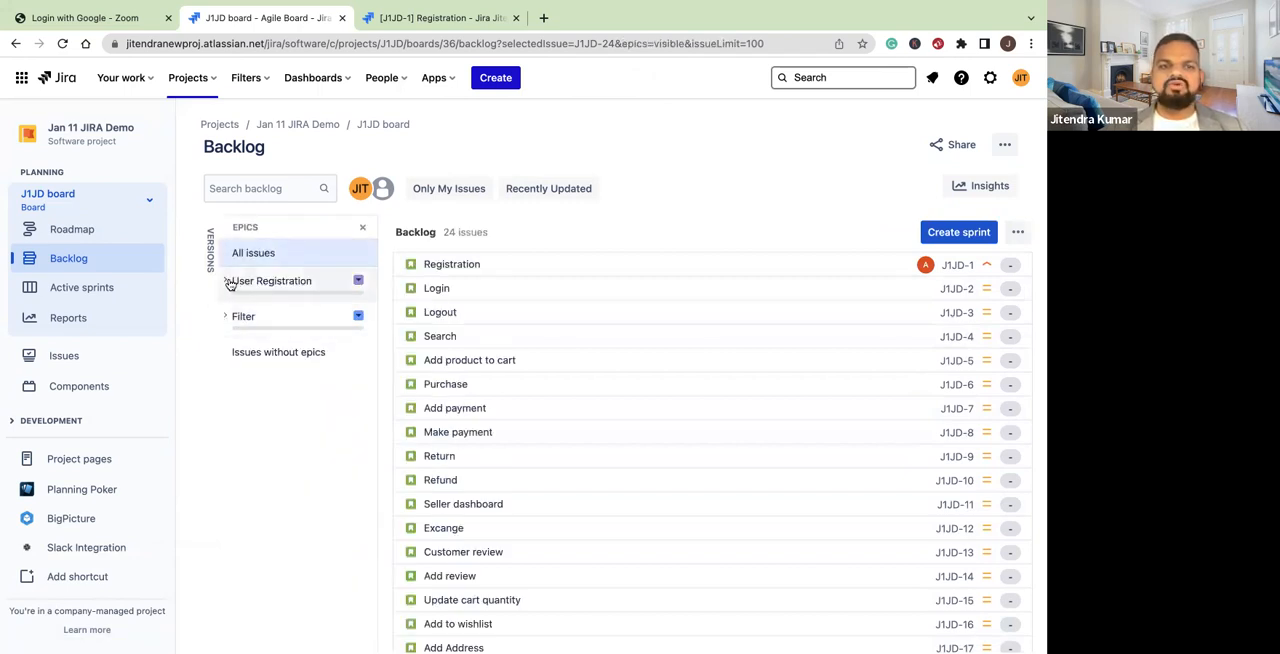
left_click(228, 281)
left_click(228, 281)
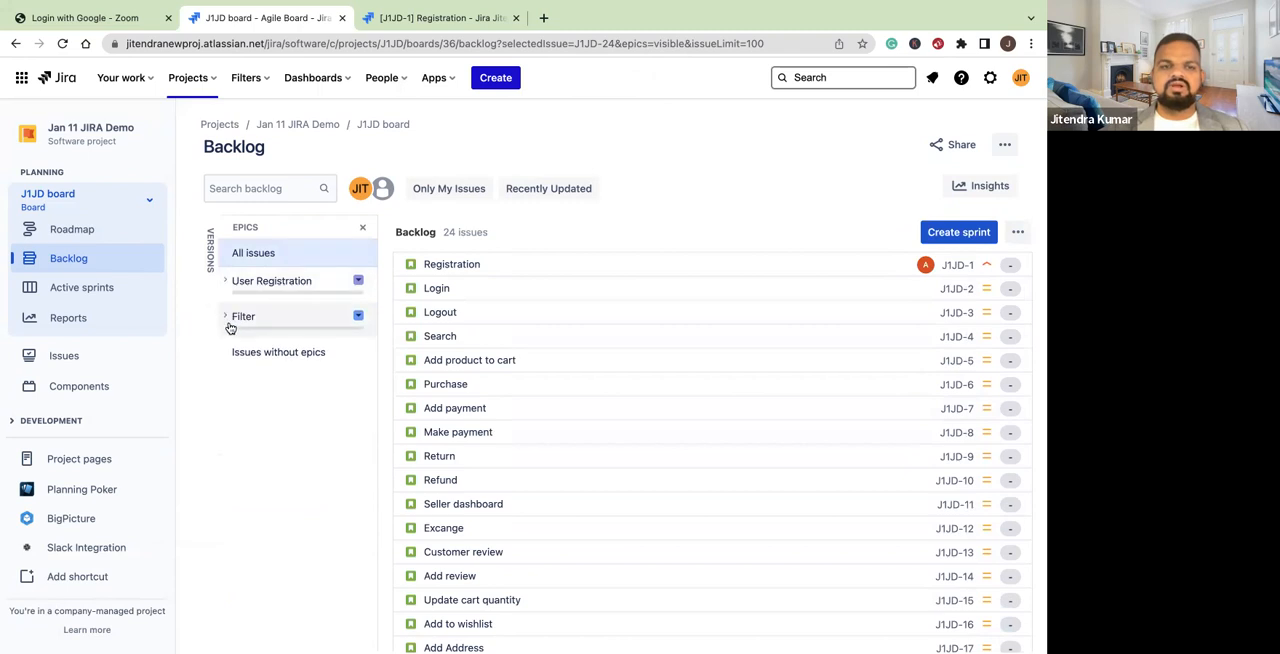
View the Filter epic's details beside the backlog and close the epics list
left_click(237, 319)
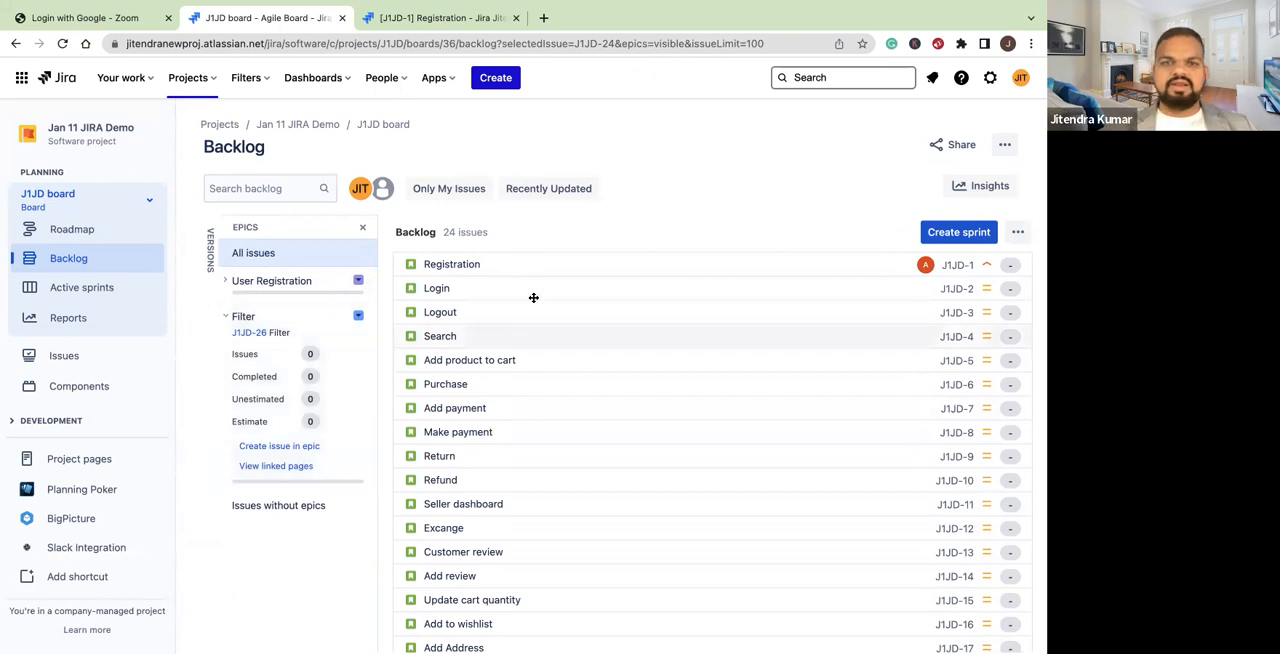
left_click(362, 228)
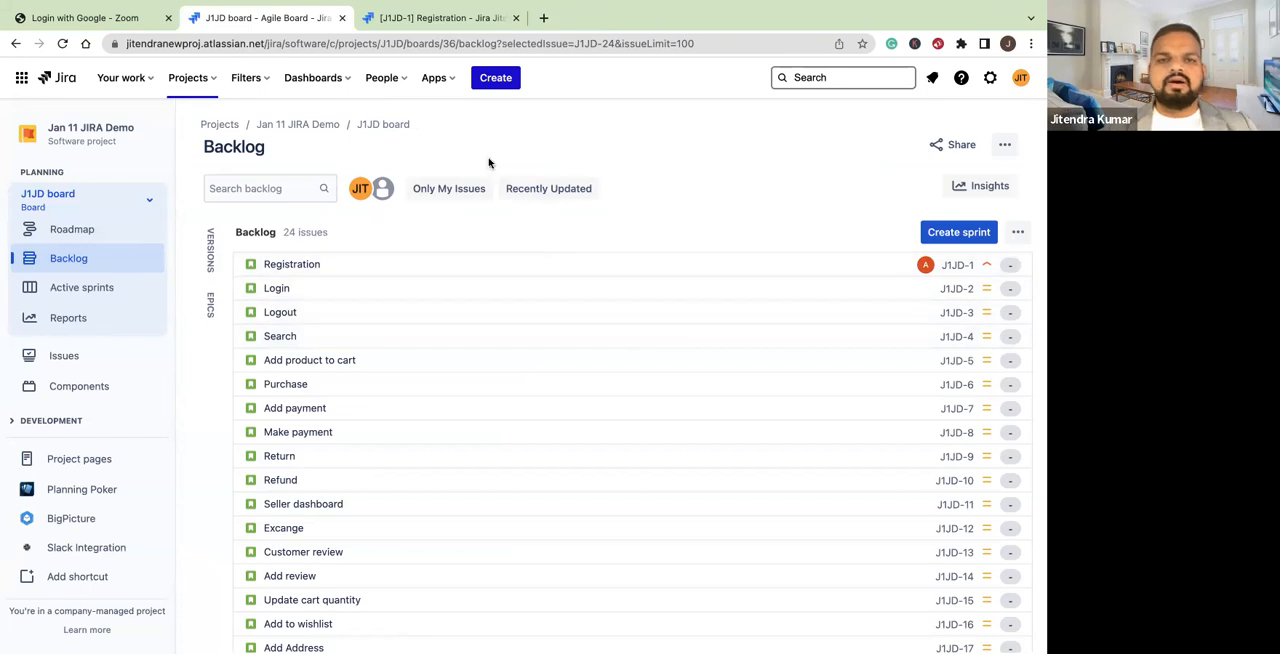
Review the issue types offered for a new issue, leaving the form without creating one
left_click(508, 77)
left_click(386, 262)
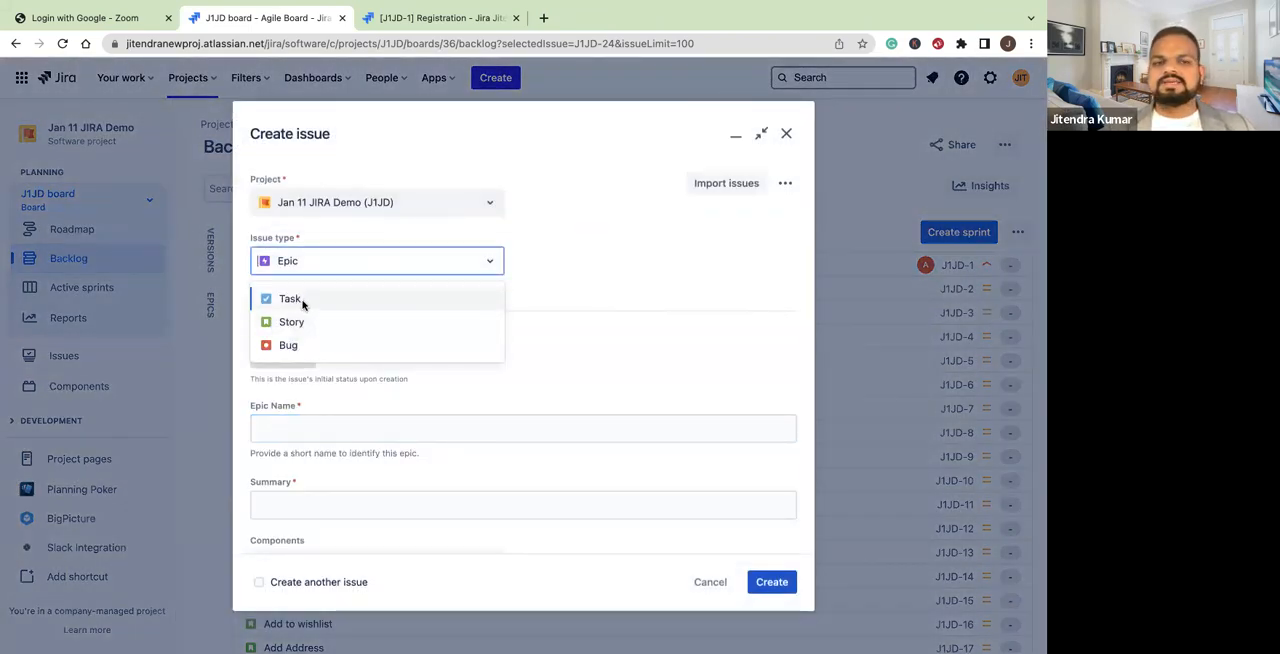
left_click(711, 581)
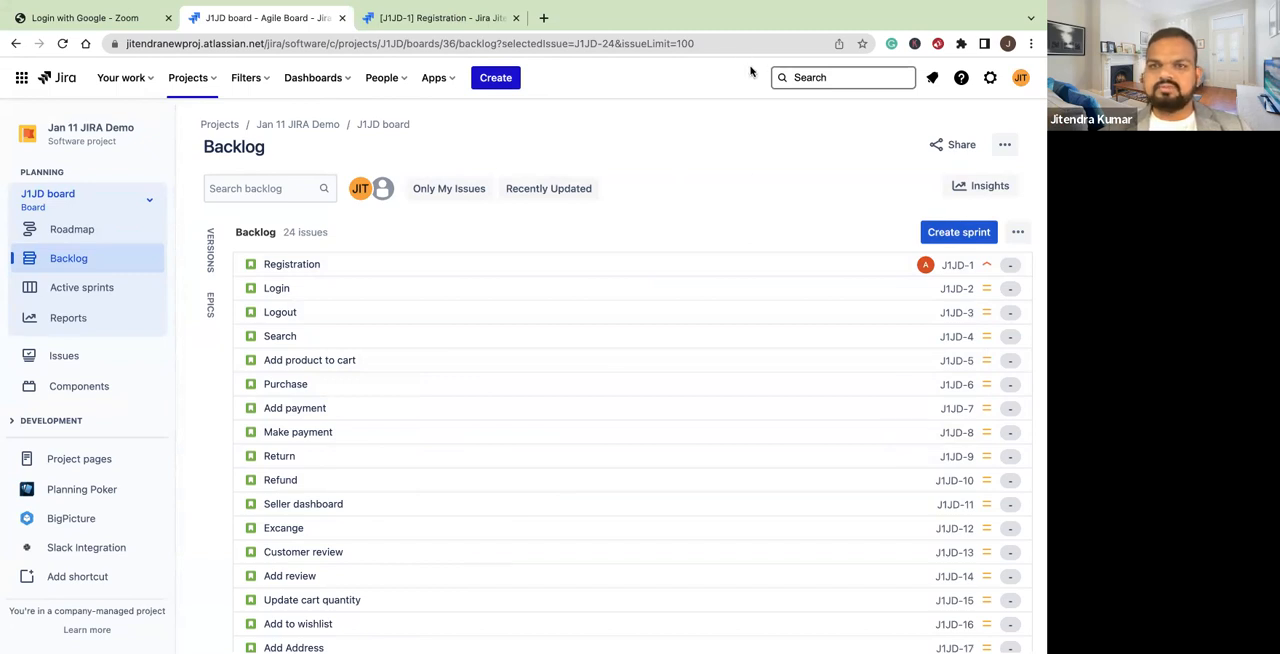
Create a sprint above the backlog and move Registration, Login, Logout, Search and Add product to cart into it
left_click(944, 233)
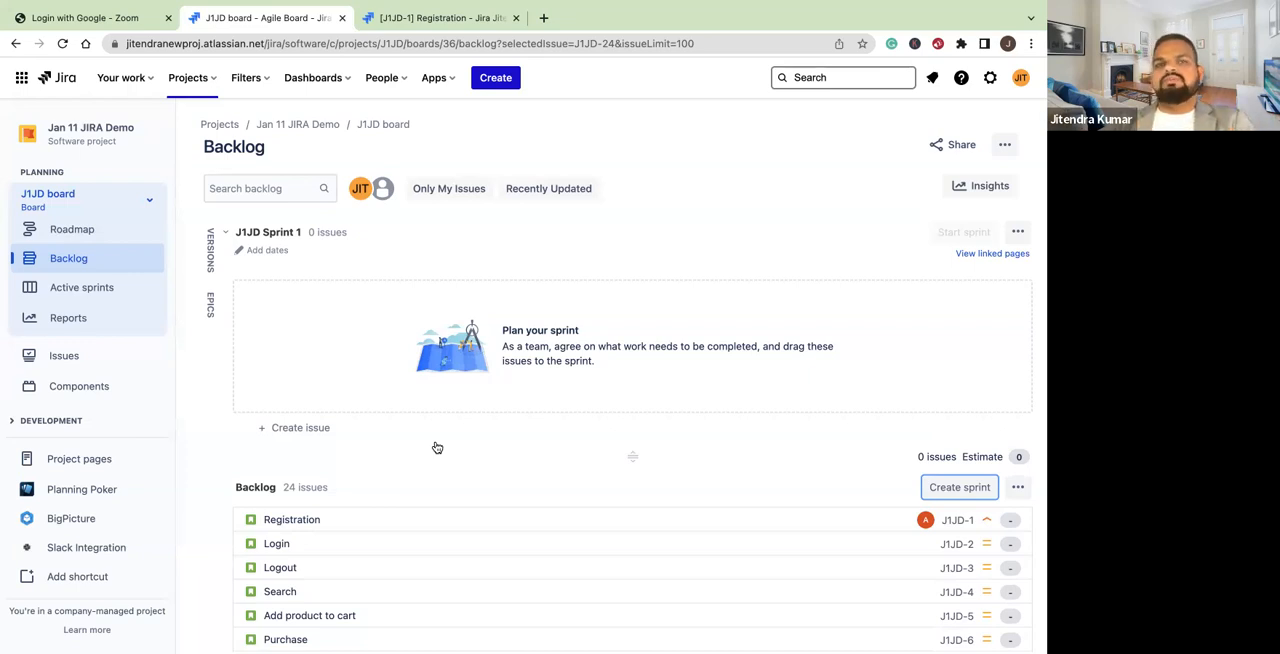
scroll(437, 447, "down", 1)
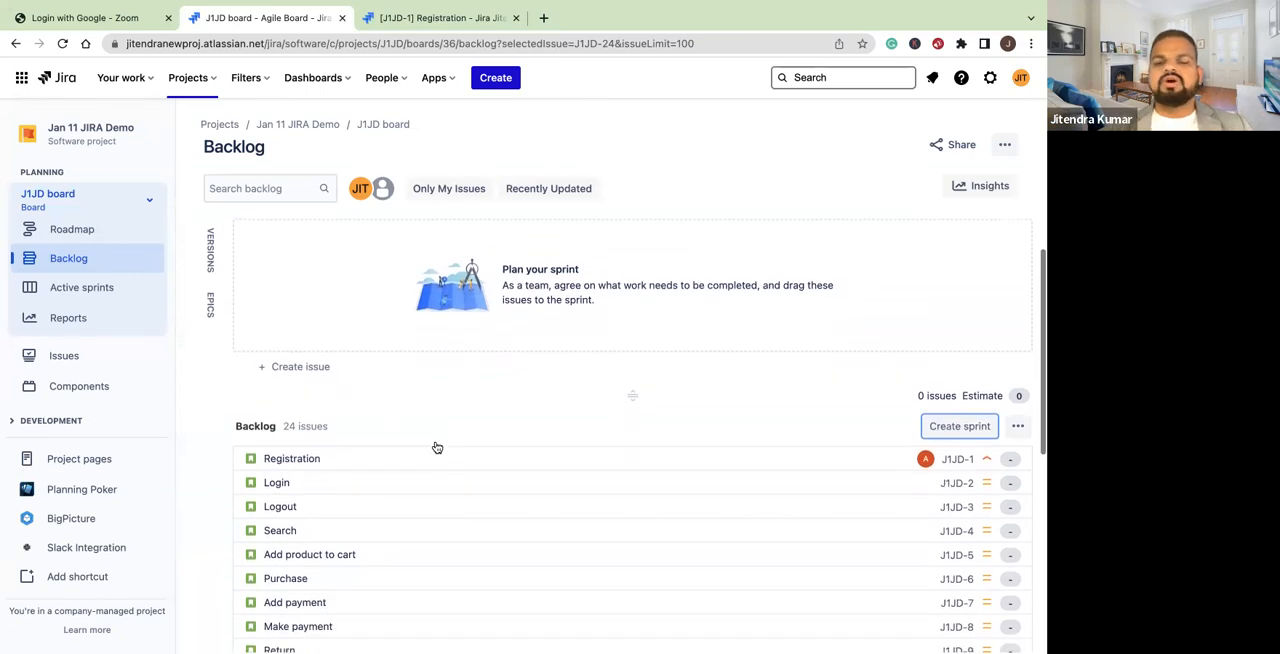
scroll(437, 447, "up", 1)
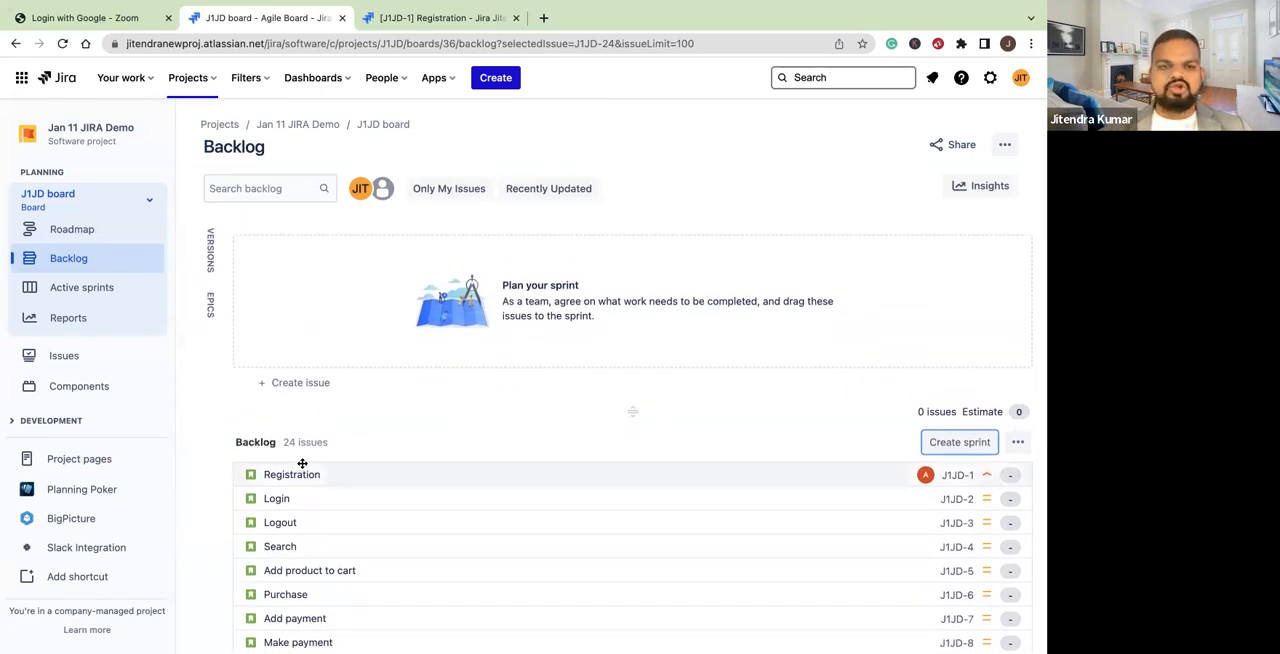
scroll(379, 263, "up", 1)
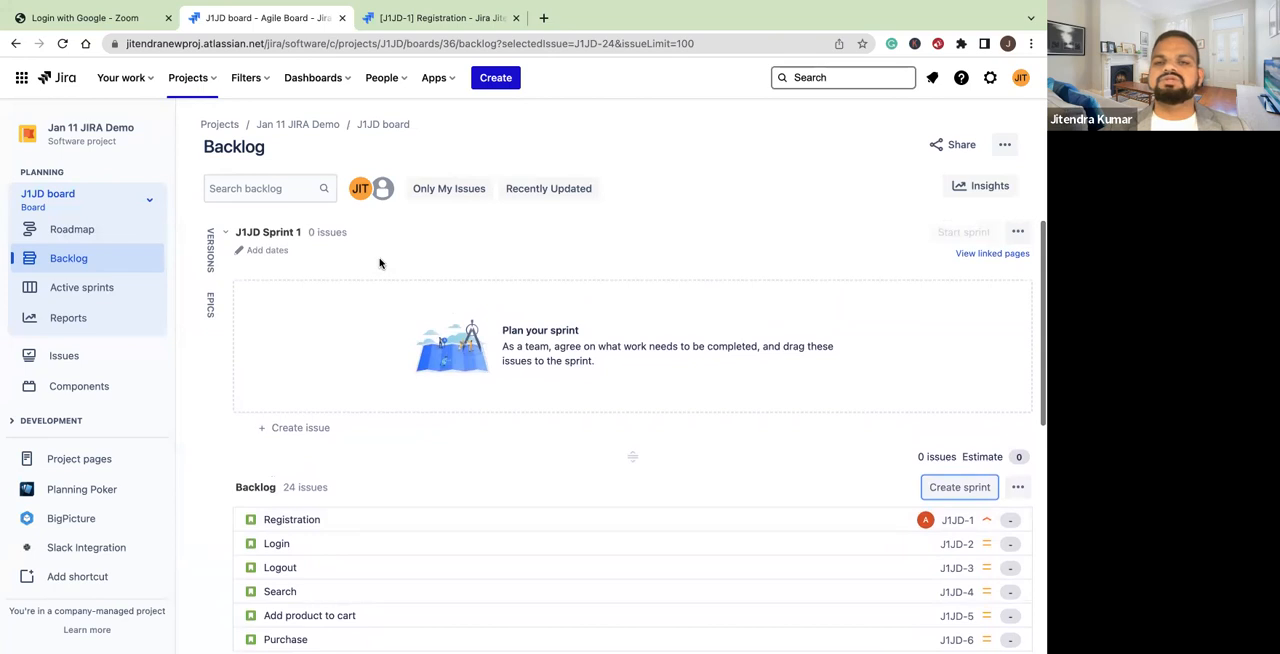
left_click_drag(294, 517, 318, 352)
left_click_drag(280, 432, 295, 360)
left_click_drag(289, 460, 290, 378)
left_click_drag(288, 484, 312, 398)
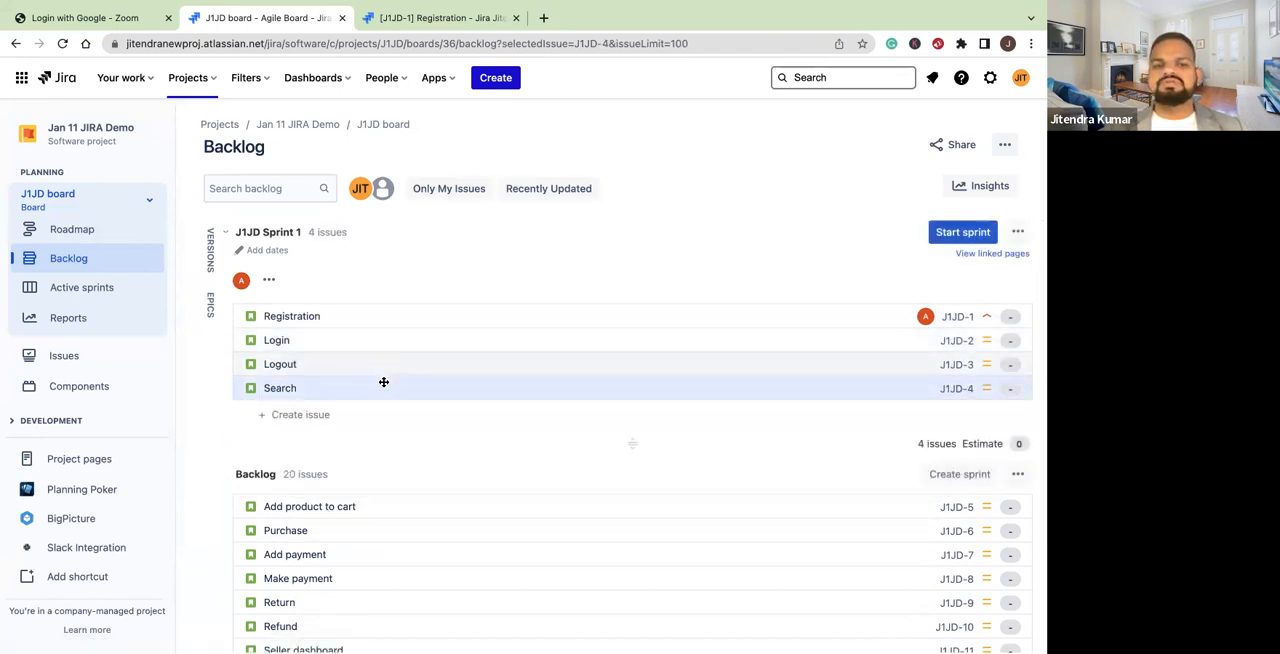
left_click_drag(317, 506, 314, 420)
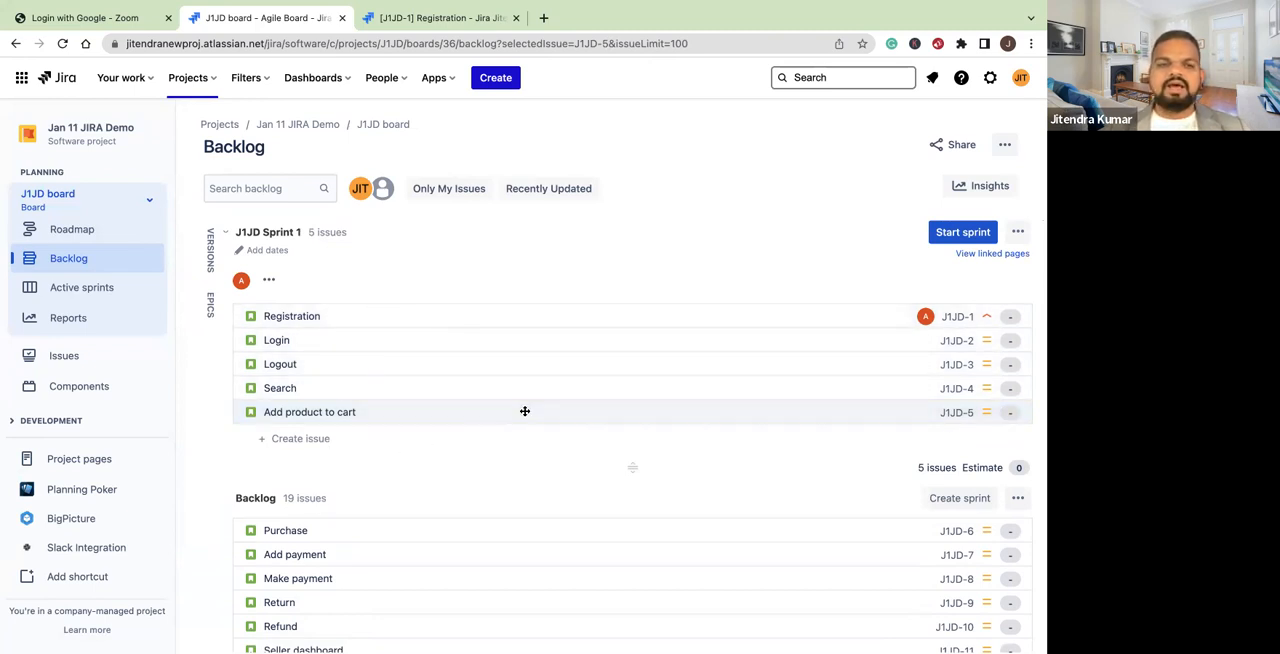
Look at the active sprints board and return to the backlog
left_click(90, 289)
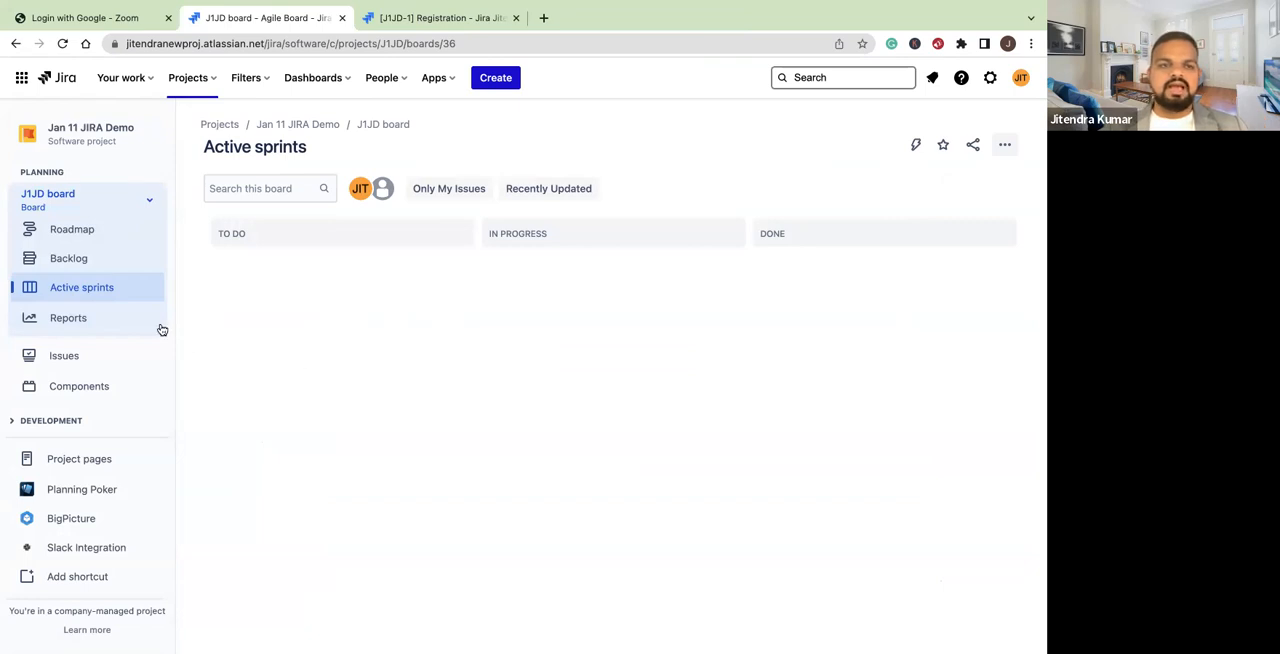
left_click(101, 265)
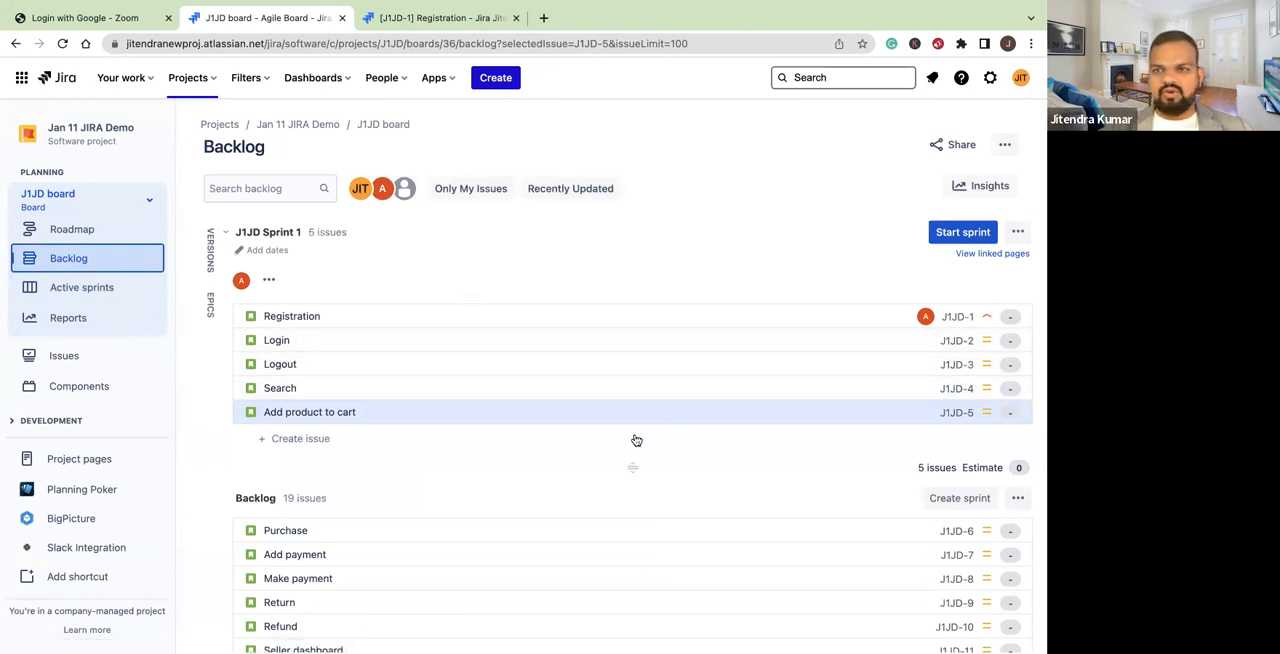
Start J1JD Sprint 1 with a duration of 2 weeks and reload the backlog page
left_click(962, 232)
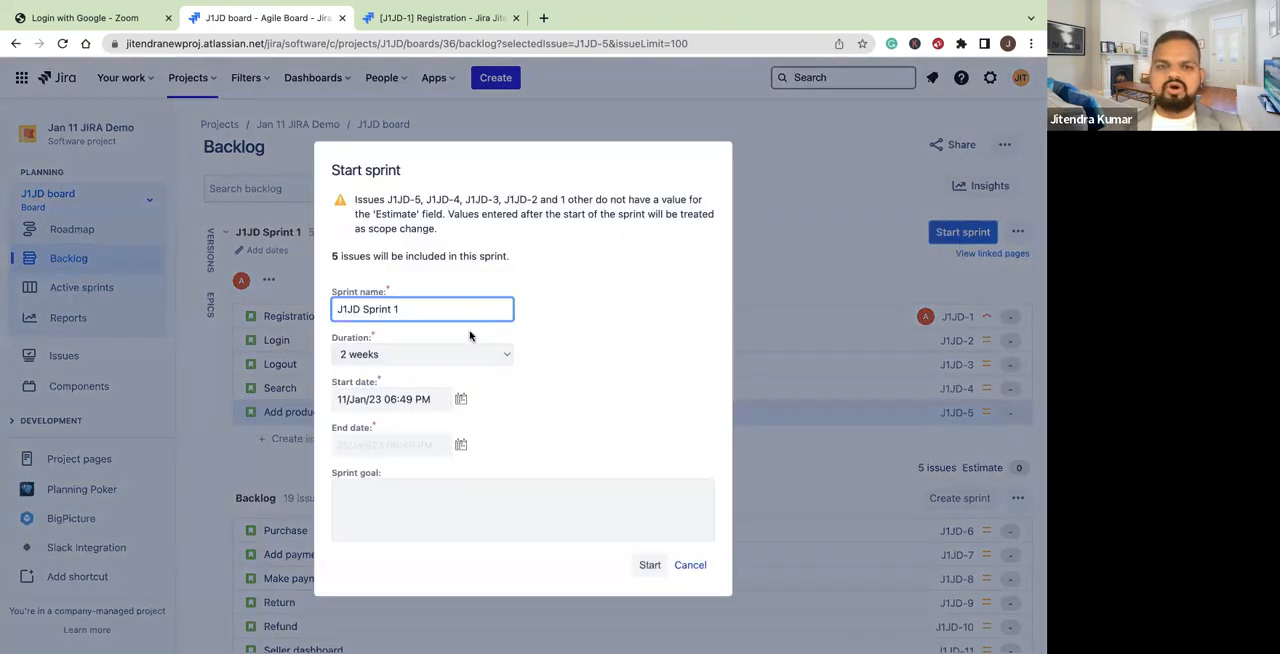
left_click(497, 358)
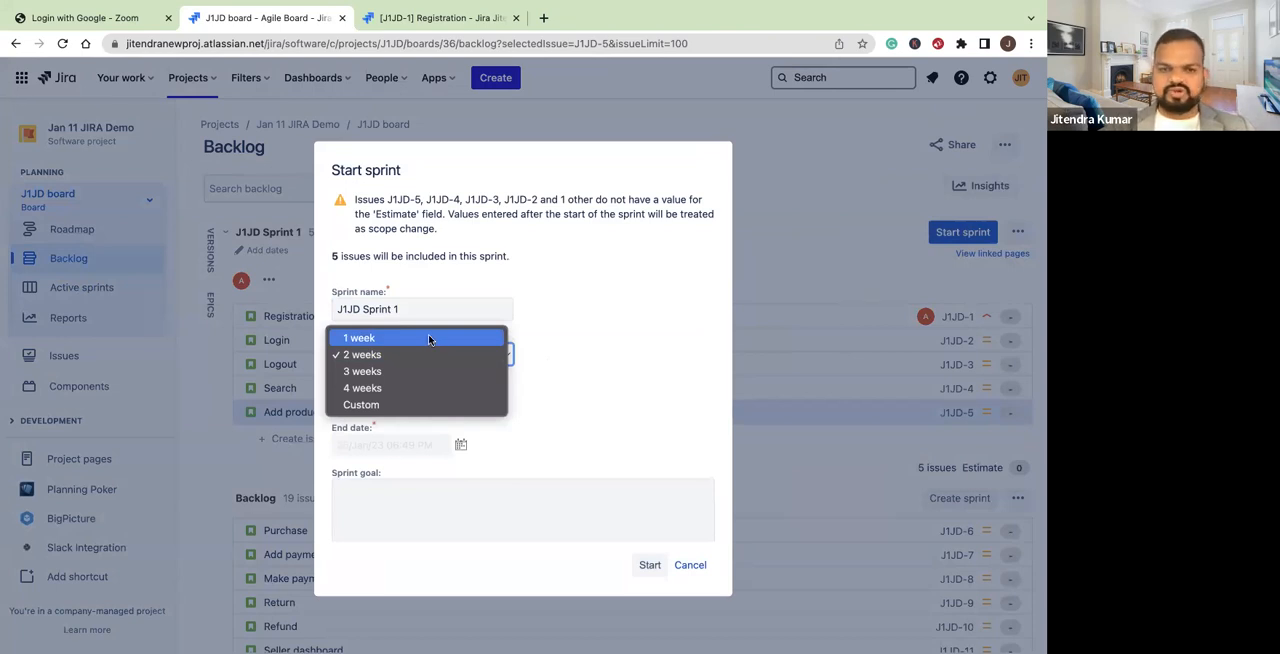
left_click(365, 356)
left_click(656, 565)
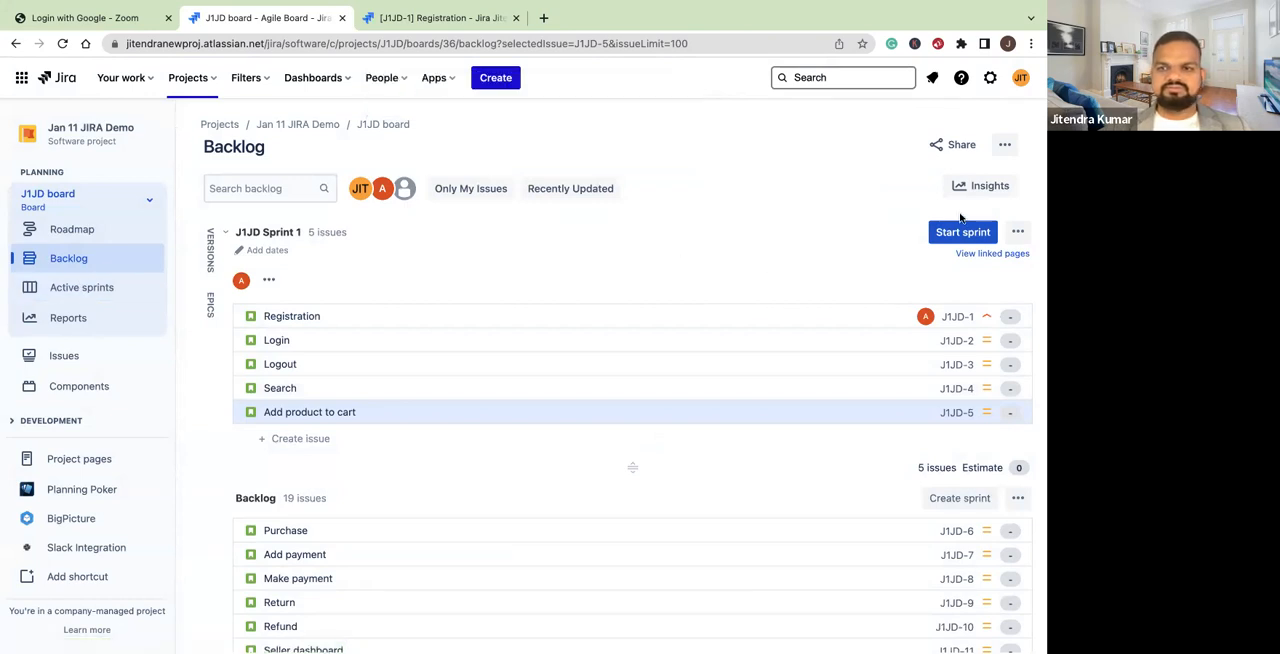
left_click(62, 43)
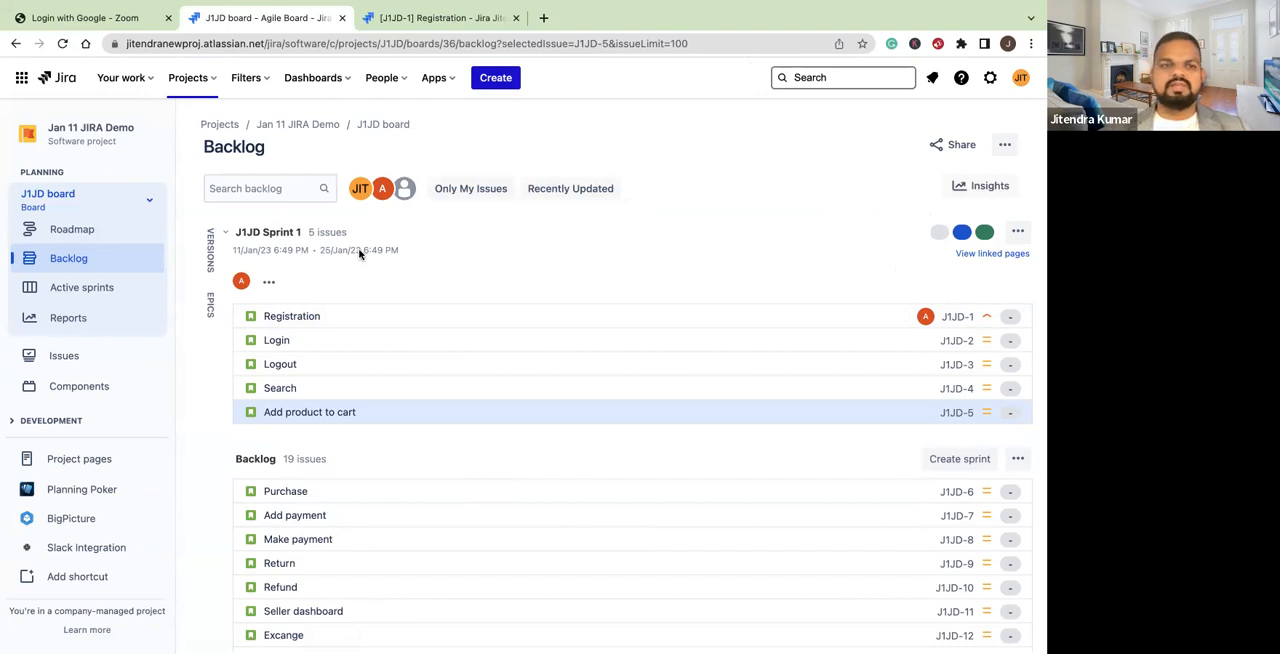
Open the Login story from the active sprint board and assign it to a team member
left_click(83, 287)
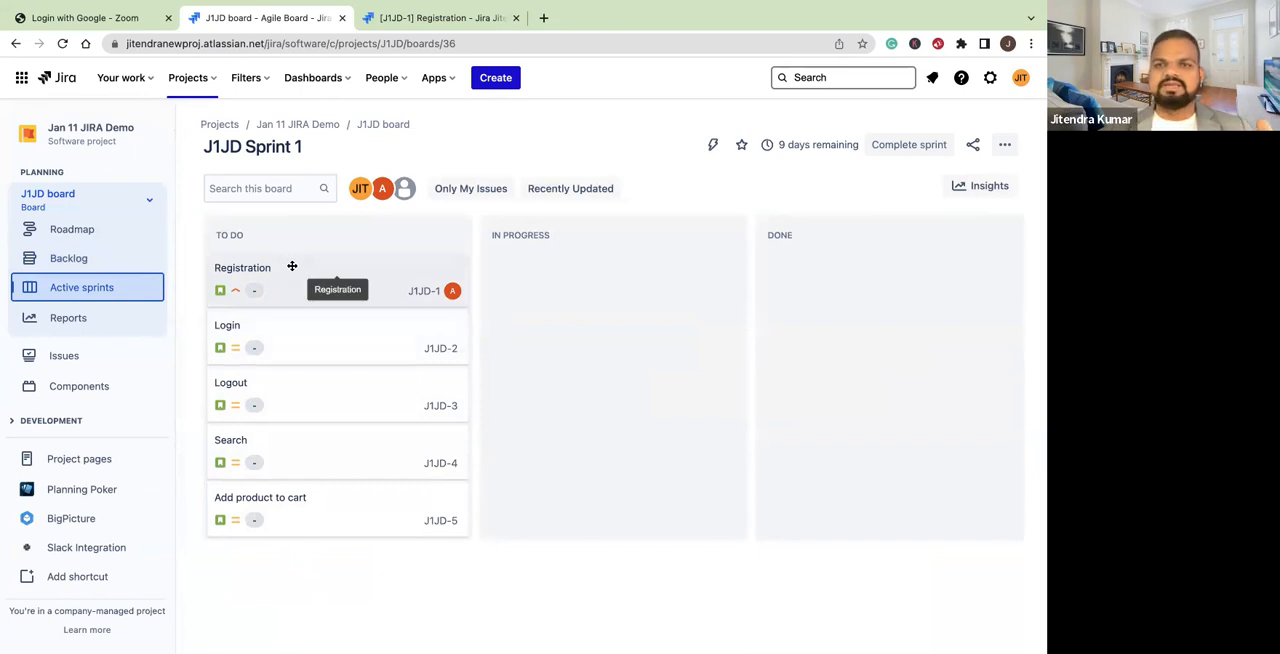
left_click(296, 336)
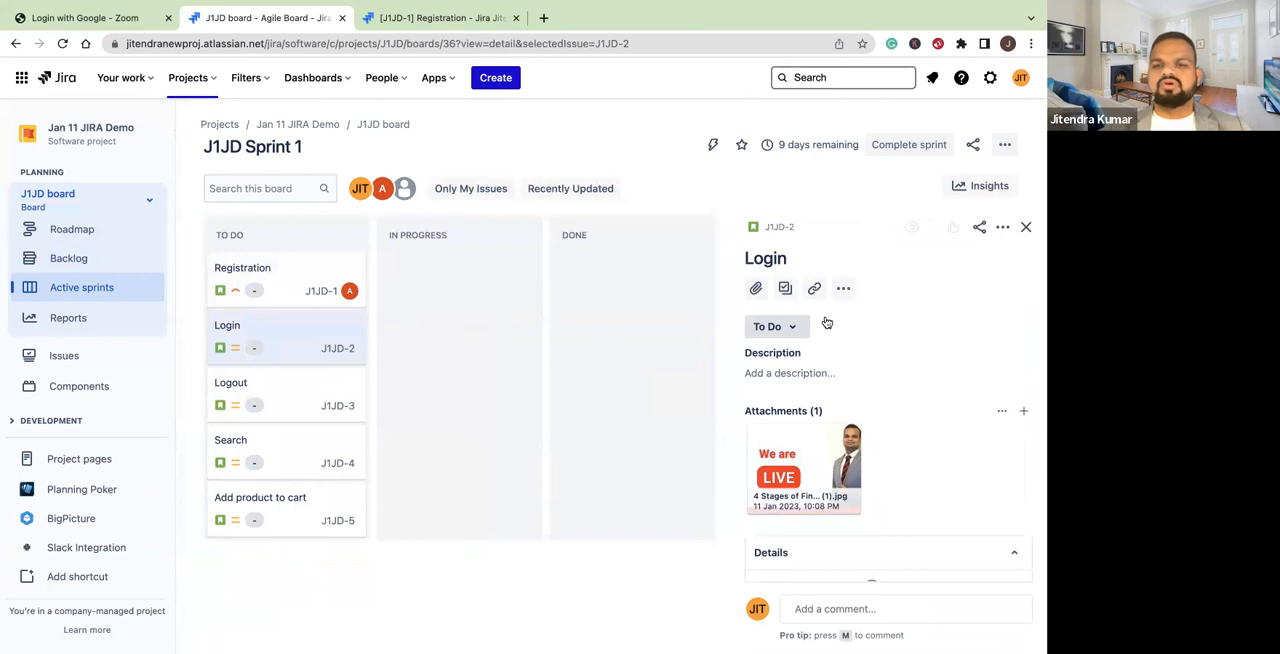
scroll(878, 350, "down", 5)
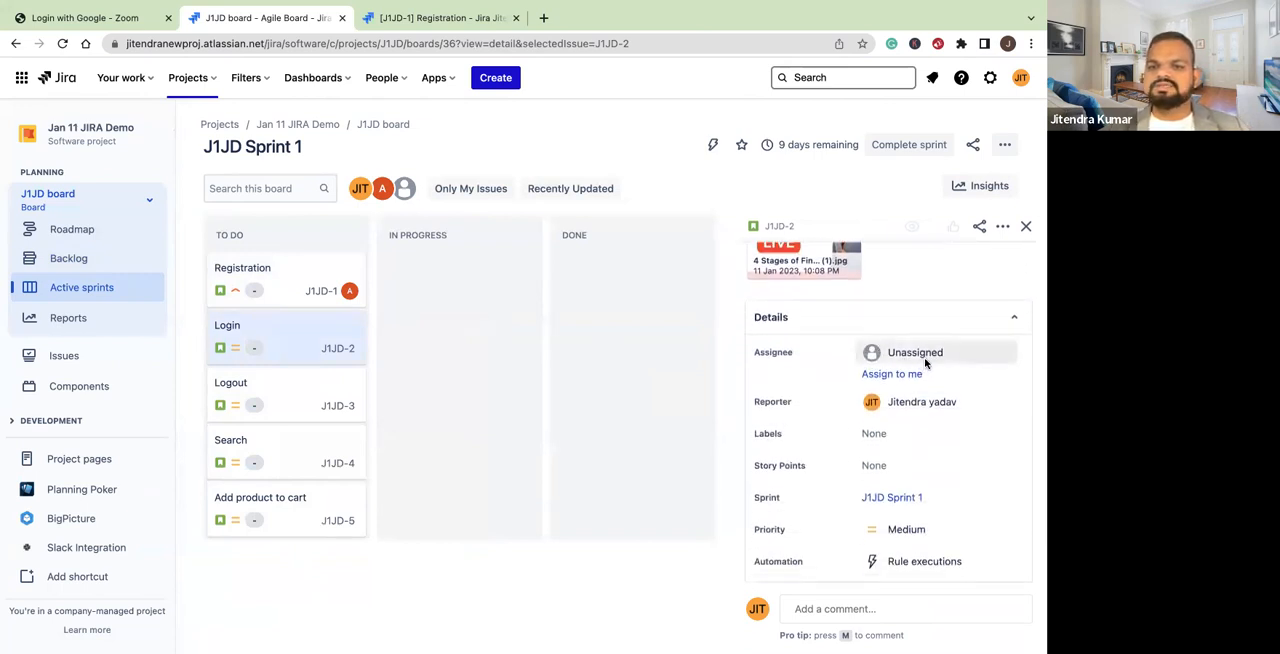
left_click(934, 358)
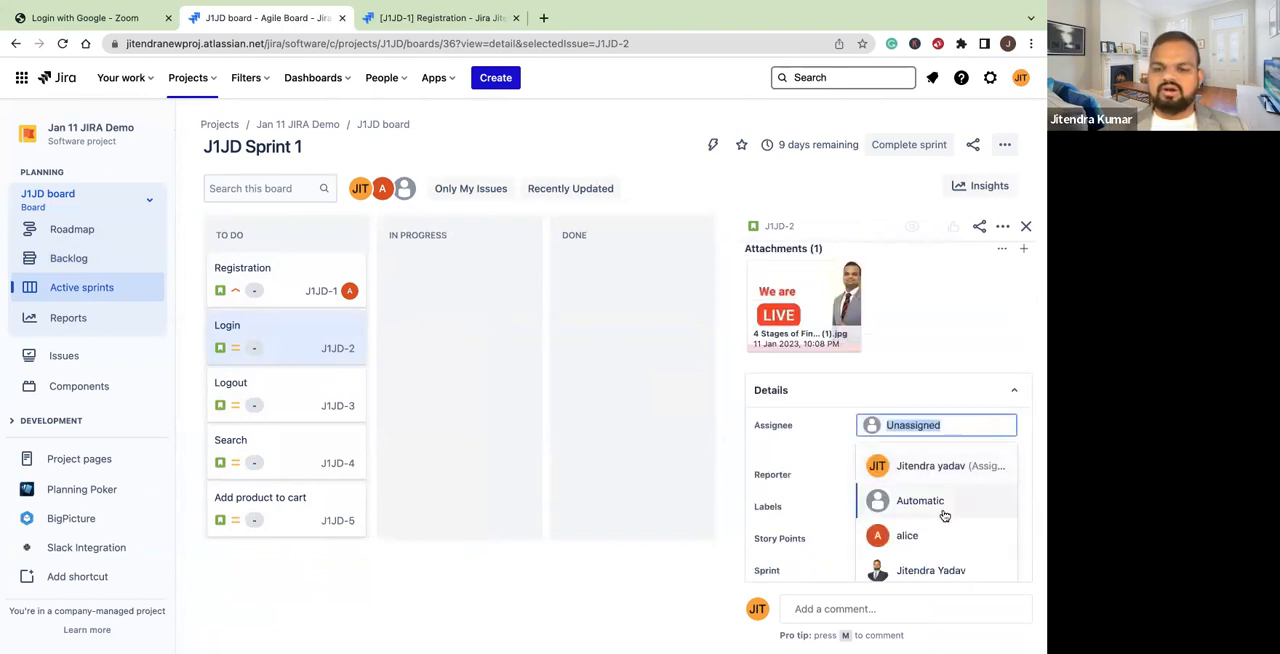
type("p")
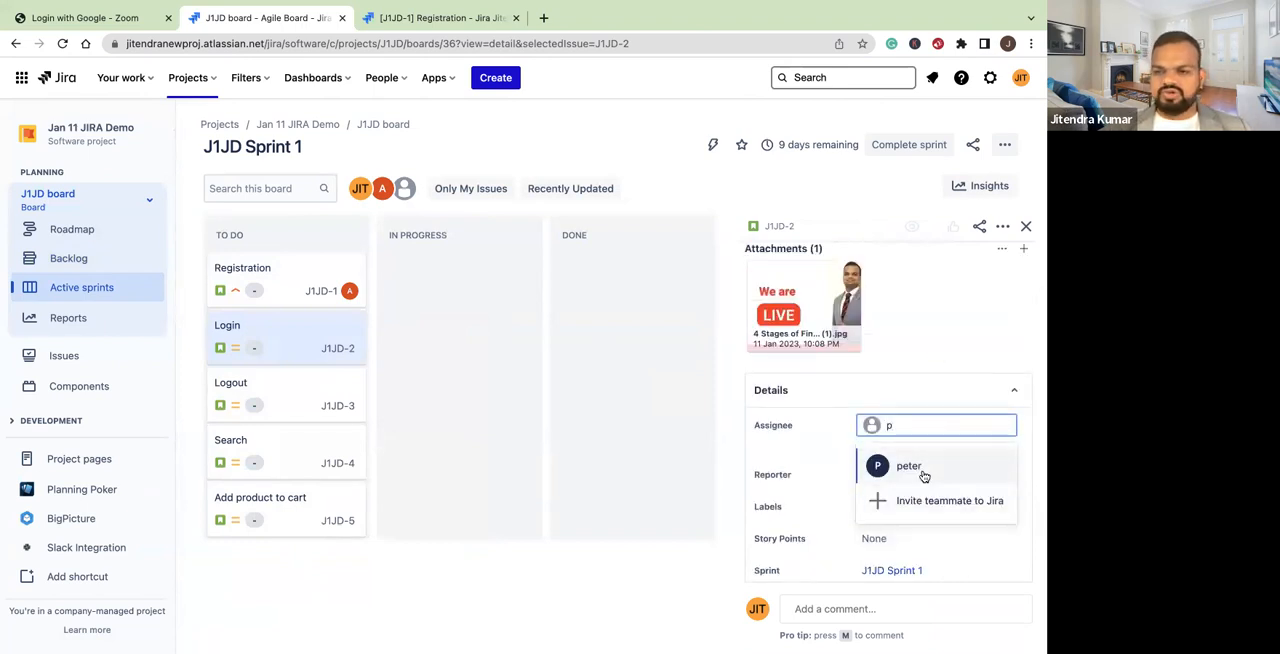
left_click(928, 466)
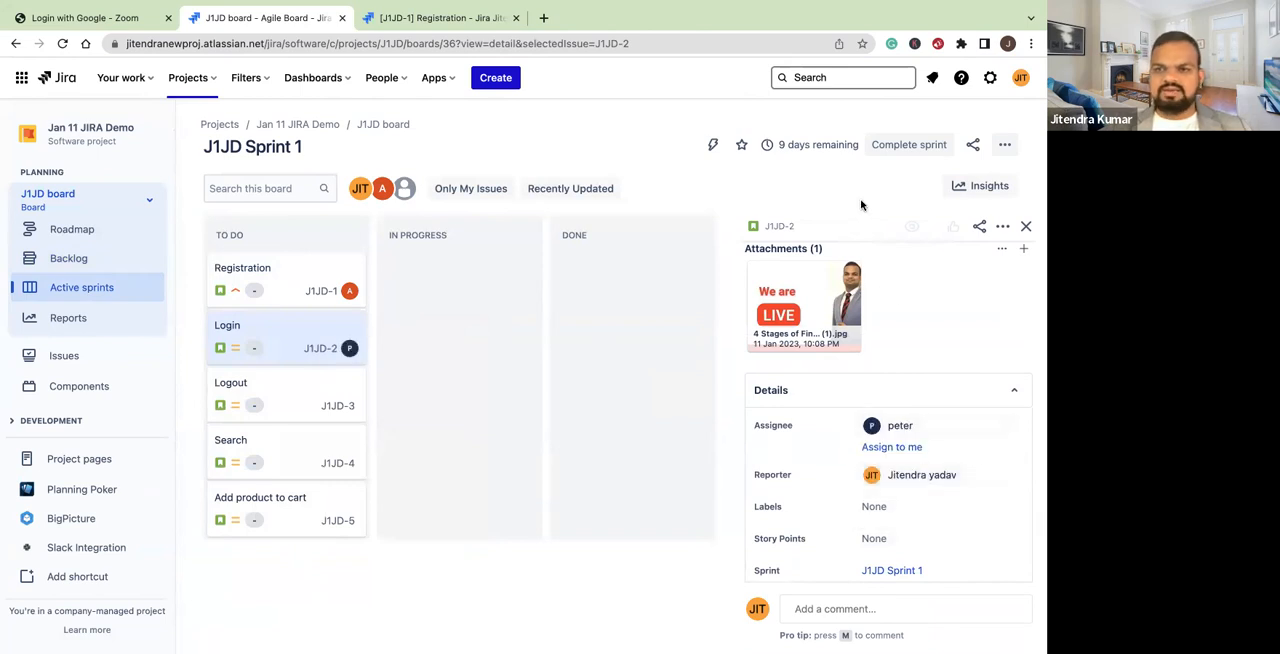
left_click(1027, 228)
Move the Login and Registration stories from To Do to In Progress on the sprint board
left_click_drag(300, 329, 577, 302)
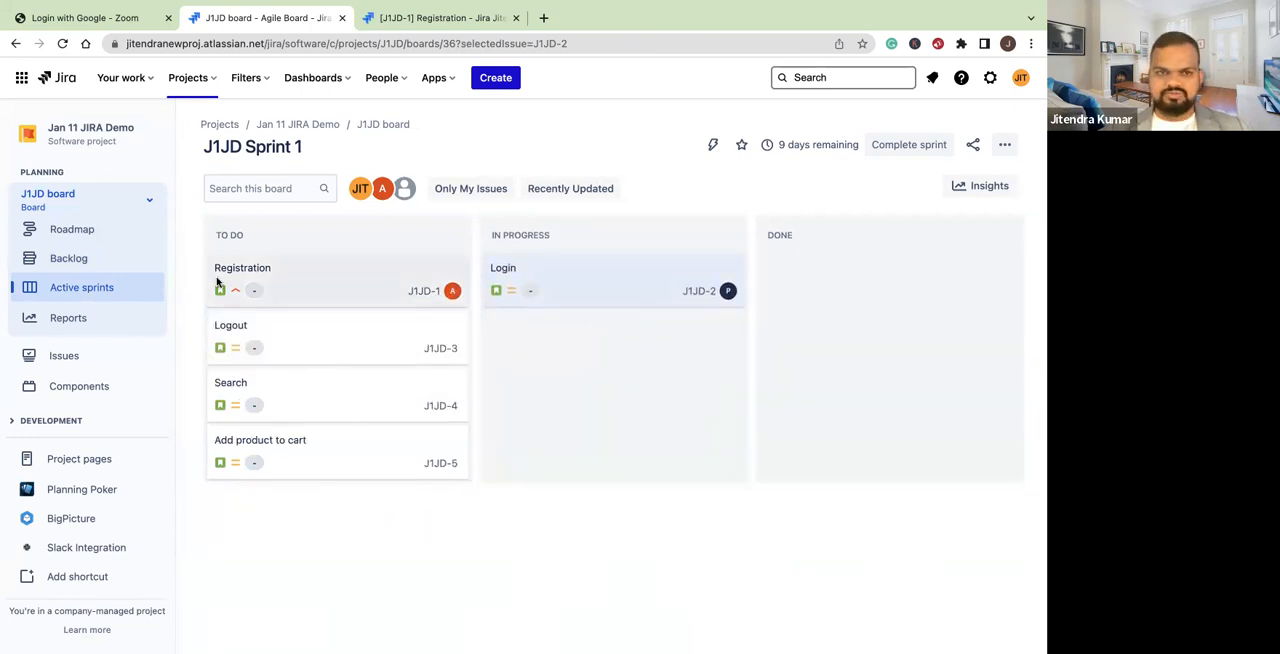
left_click_drag(286, 279, 549, 300)
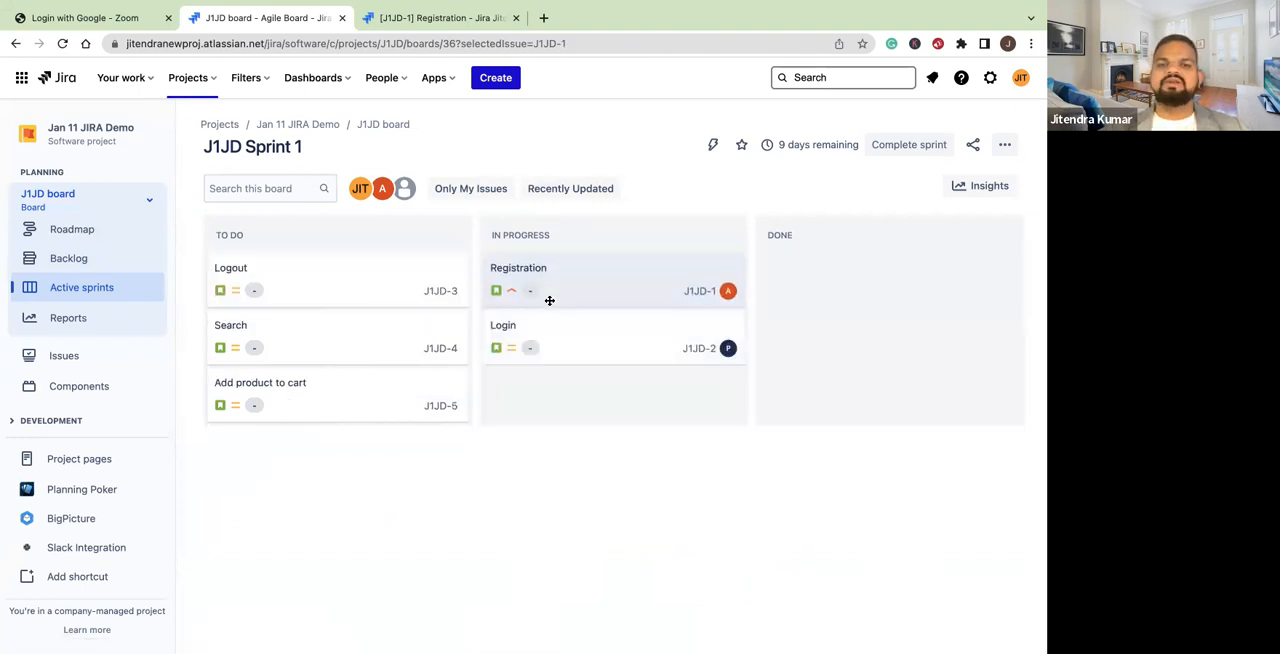
Assign the Search story to a team member and set its status to In Progress
left_click(324, 346)
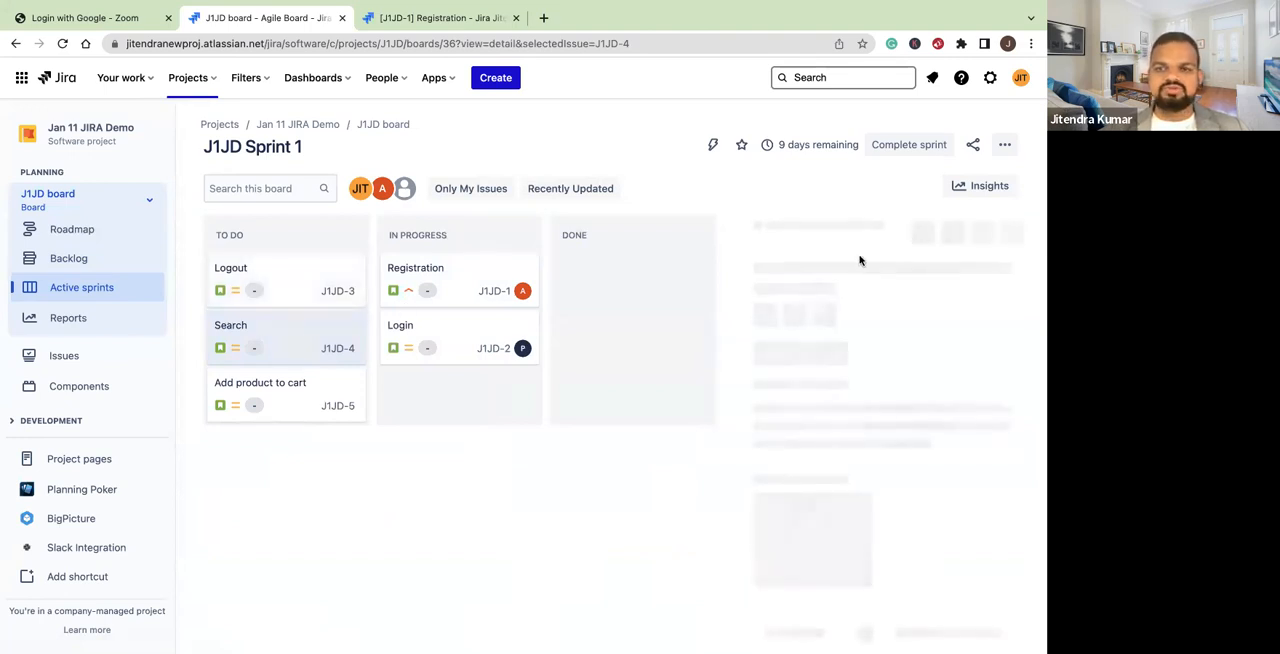
scroll(879, 381, "down", 1)
scroll(886, 374, "down", 5)
scroll(886, 374, "up", 3)
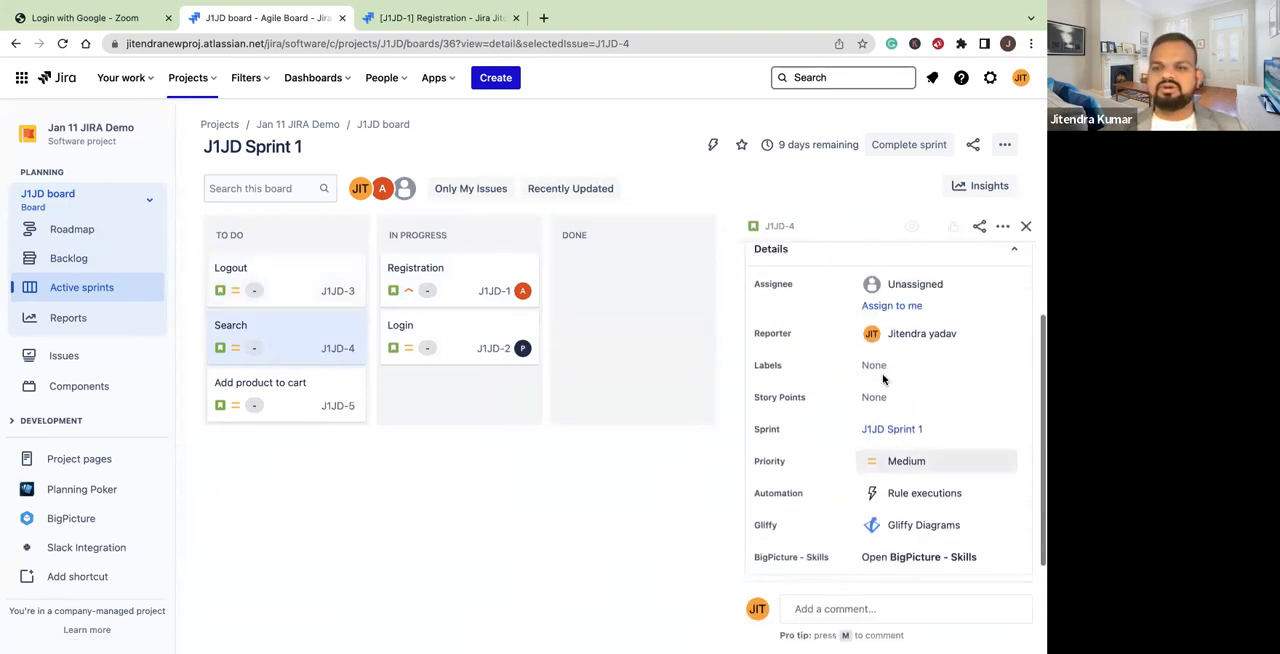
left_click(913, 309)
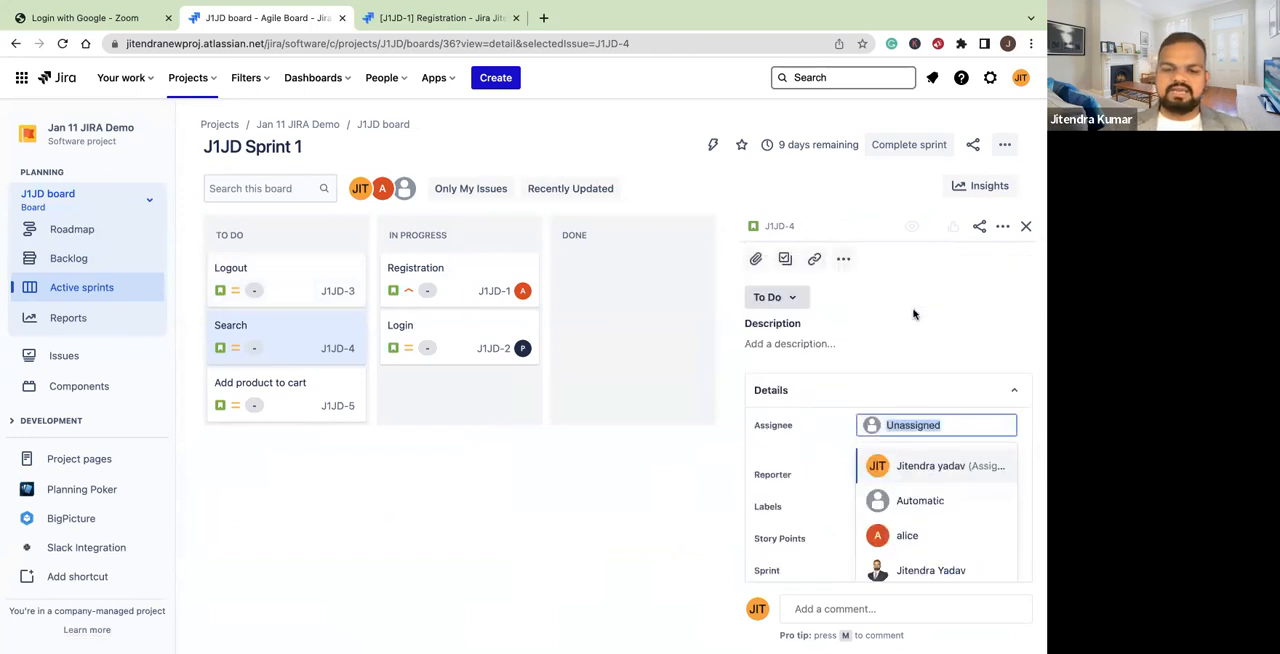
type("jit")
left_click(930, 501)
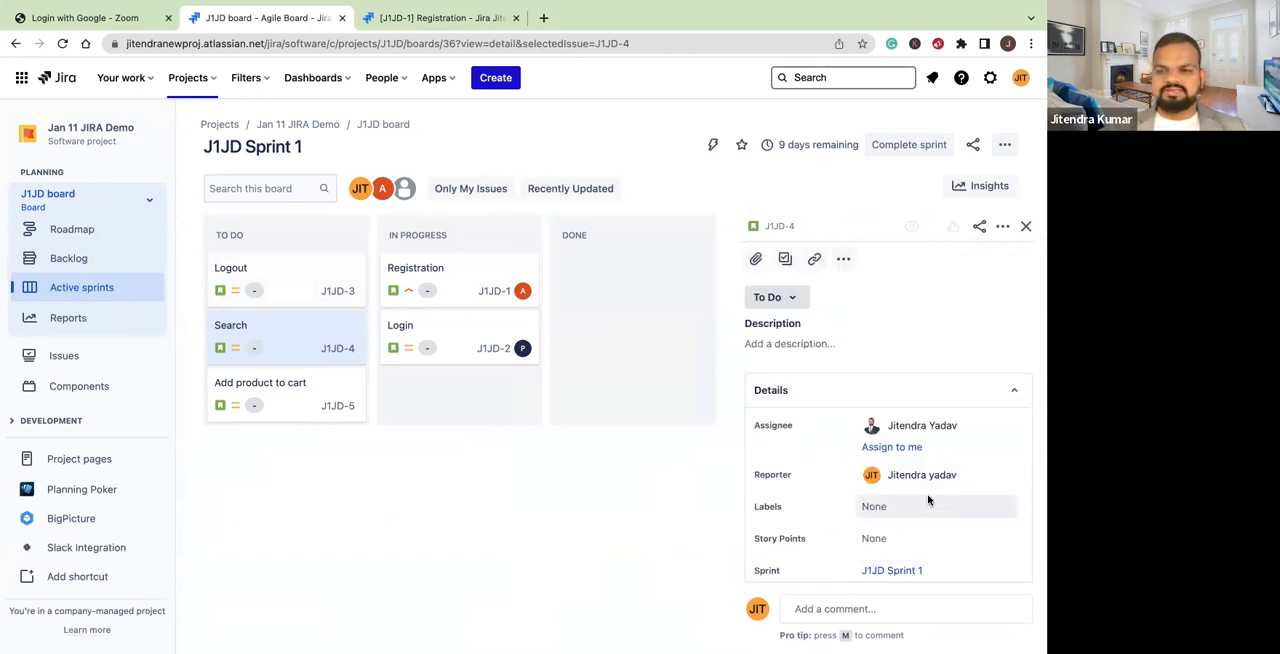
left_click(805, 299)
left_click(789, 330)
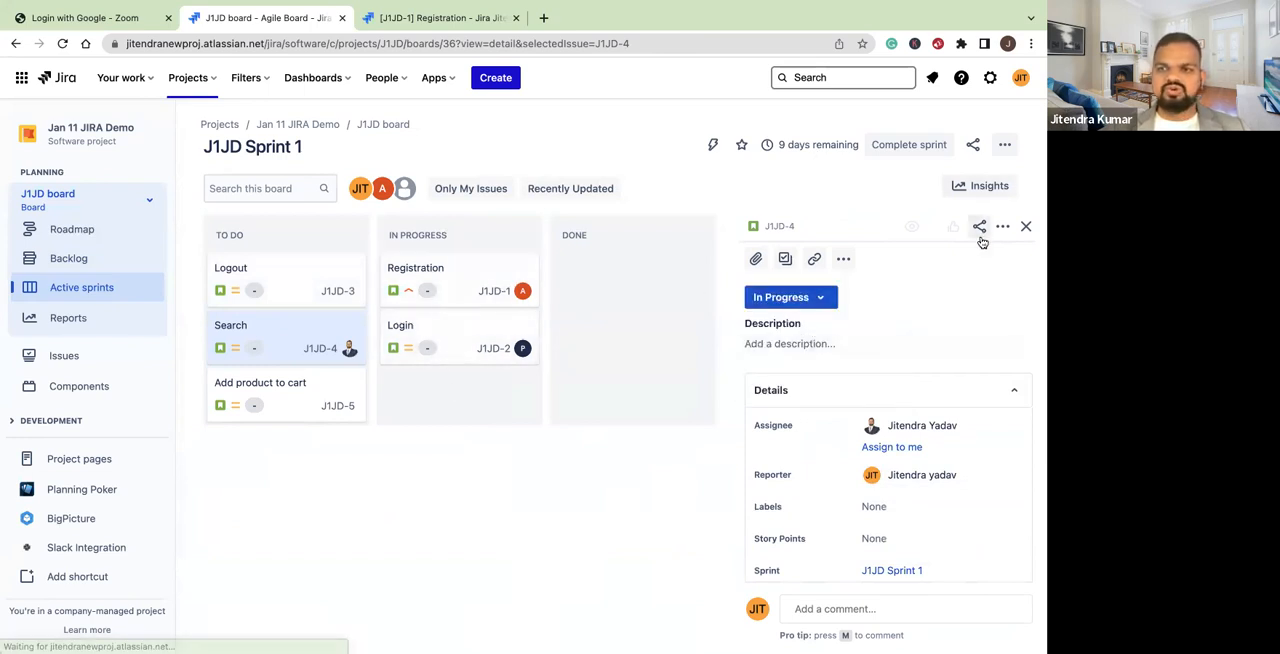
left_click(1026, 226)
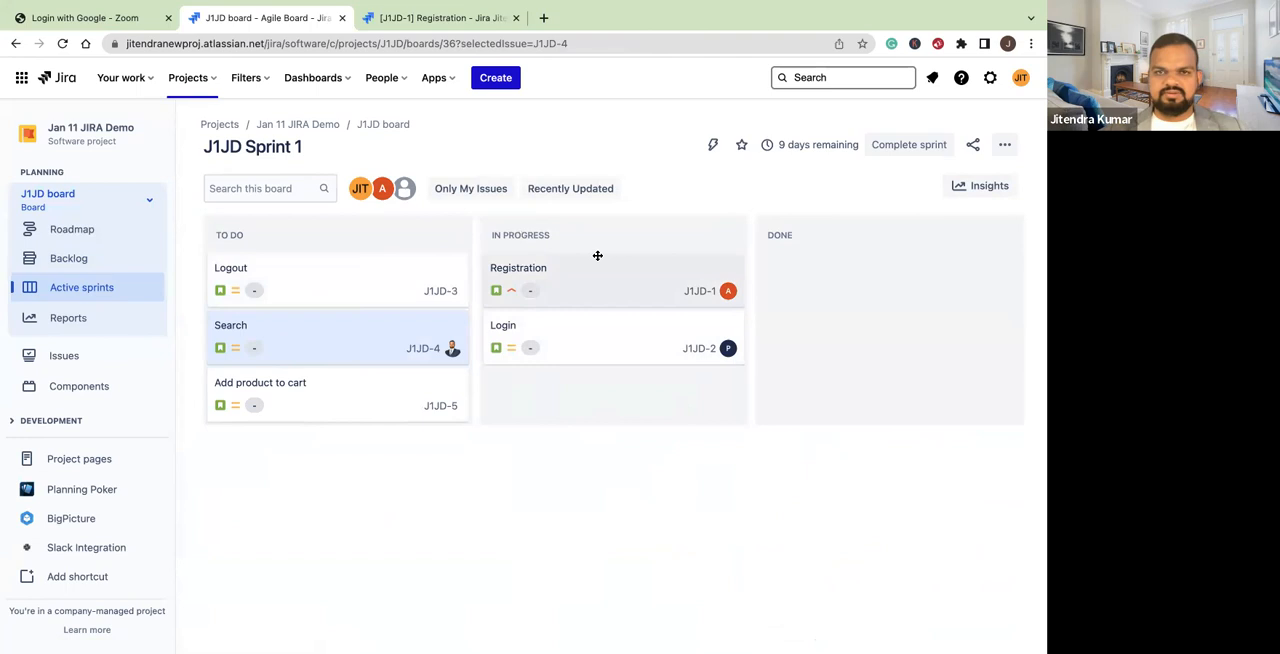
View the Logout story's details from the sprint board and close them
left_click(406, 270)
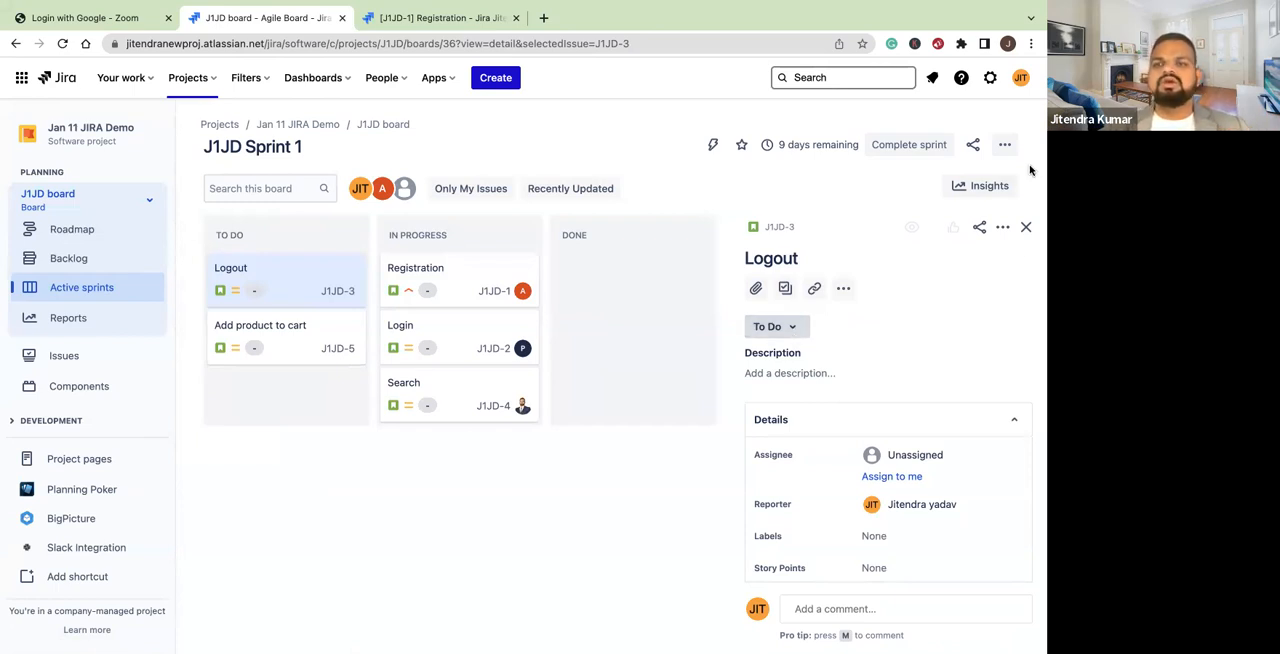
left_click(1026, 229)
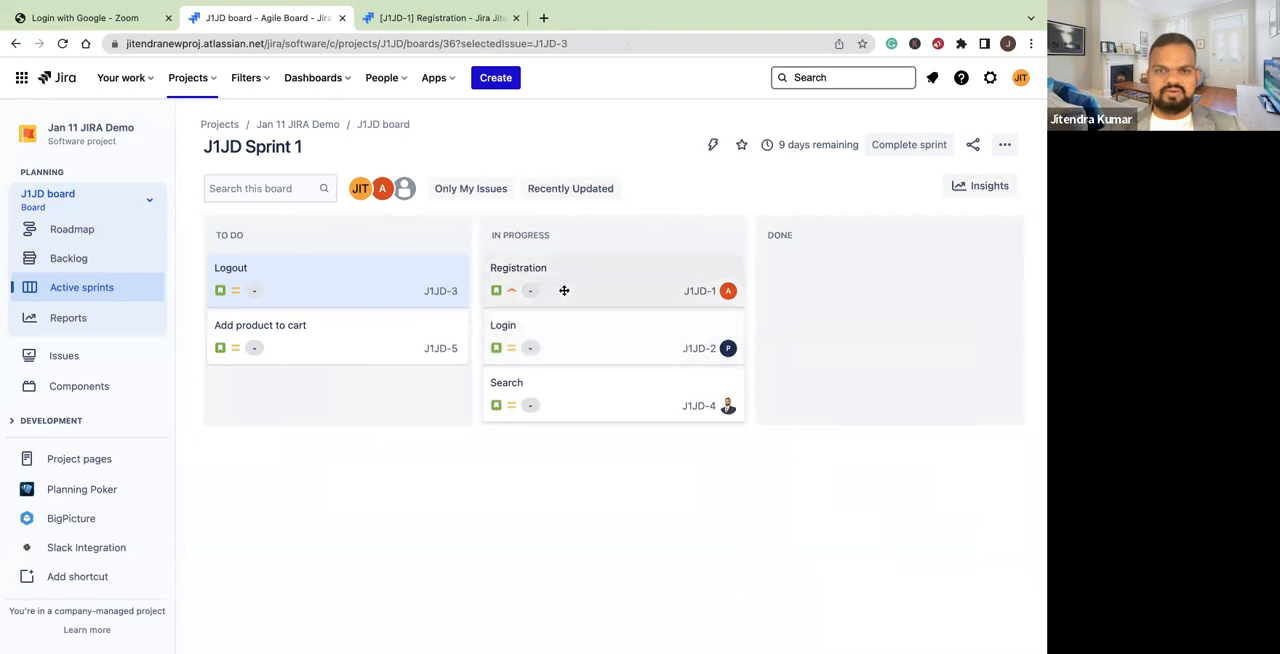
Move the Registration and Login stories from In Progress to Done on the sprint board
left_click_drag(580, 283, 846, 300)
left_click_drag(635, 289, 872, 348)
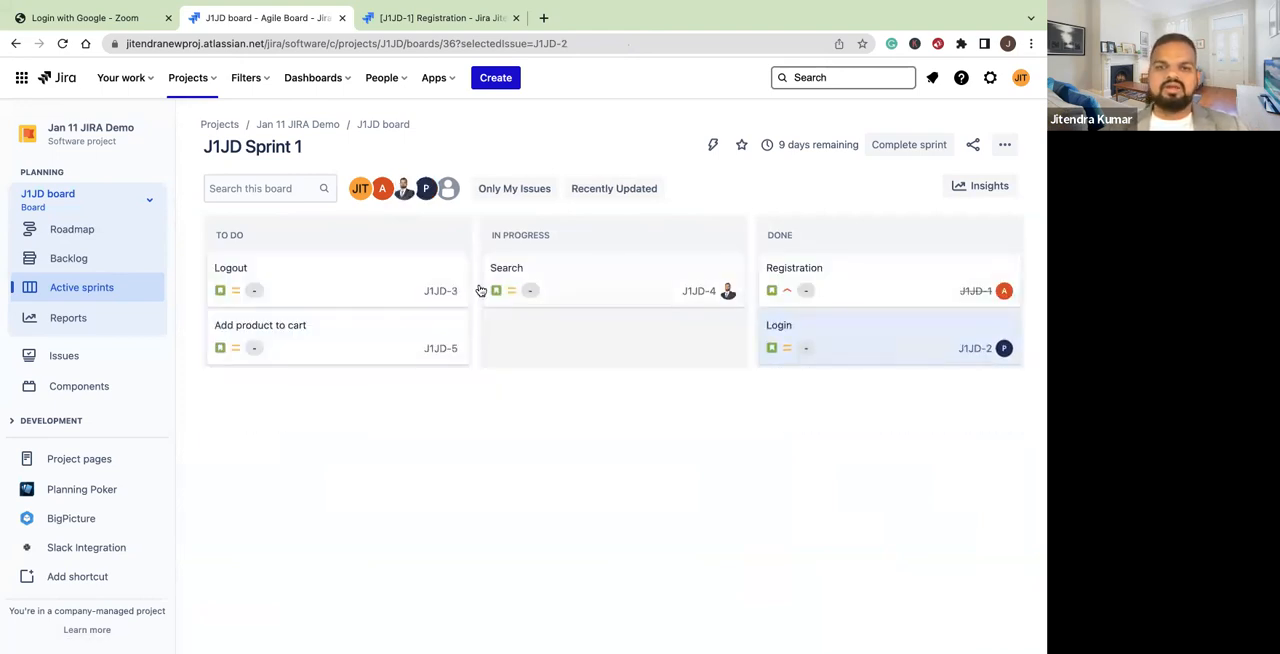
Return to the backlog and create a second sprint below J1JD Sprint 1
left_click(90, 261)
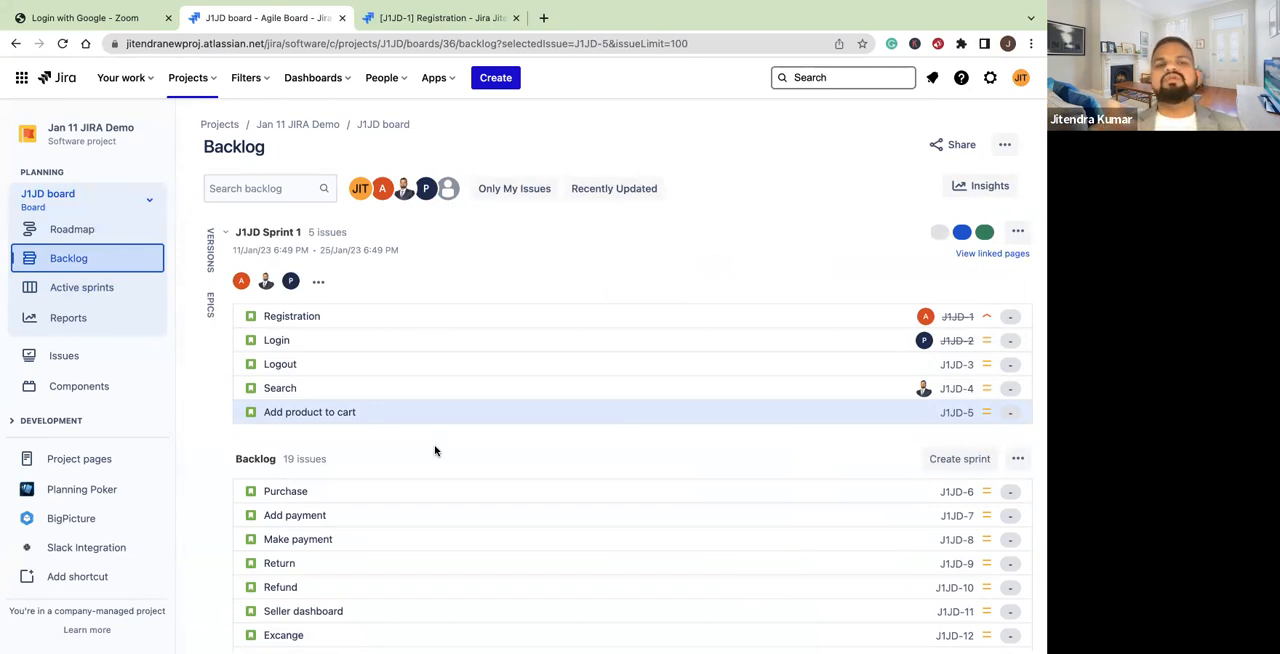
left_click(955, 460)
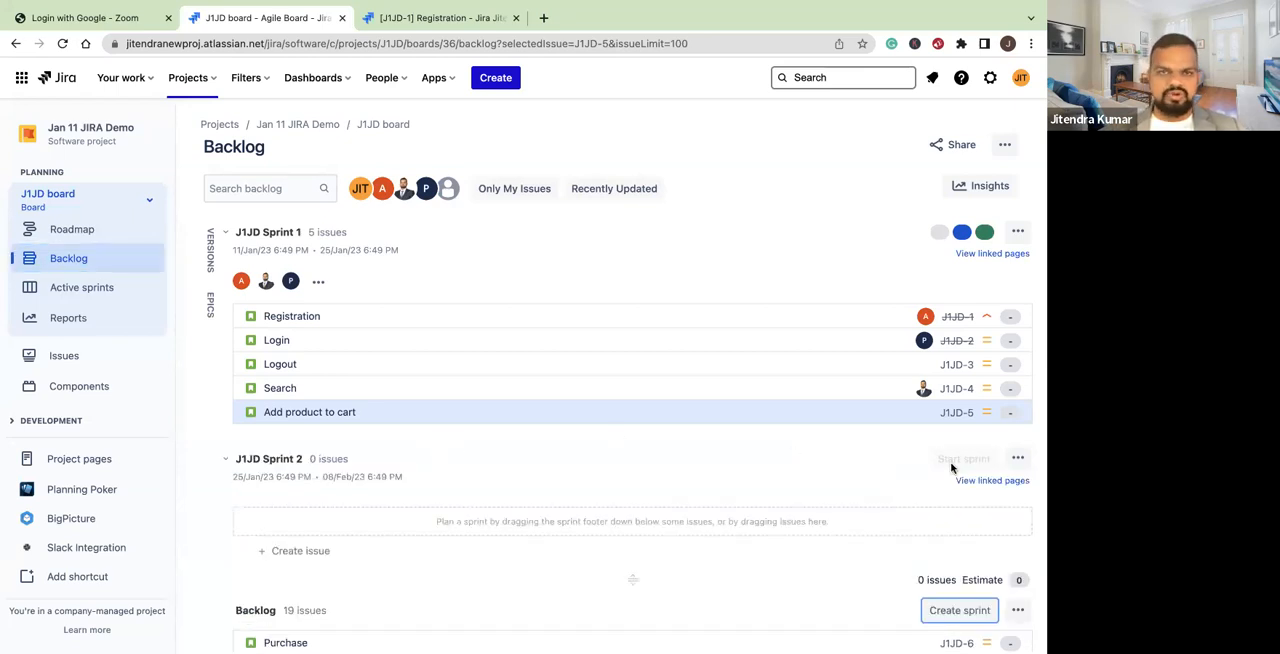
Move the Purchase, Add payment, Apply coupon and Update cart quantity stories from the backlog into J1JD Sprint 2
scroll(571, 509, "down", 3)
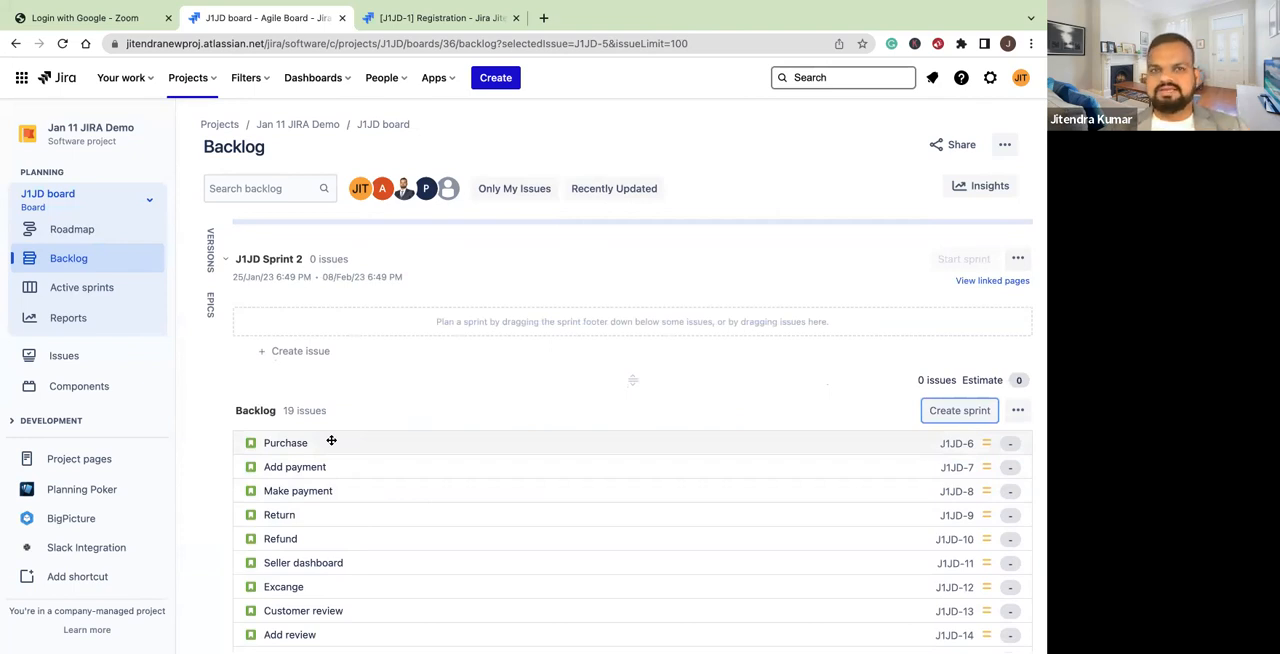
left_click_drag(331, 441, 281, 537)
scroll(336, 510, "down", 2)
scroll(306, 423, "up", 3)
scroll(297, 532, "down", 2)
scroll(281, 537, "down", 5)
scroll(281, 537, "down", 3)
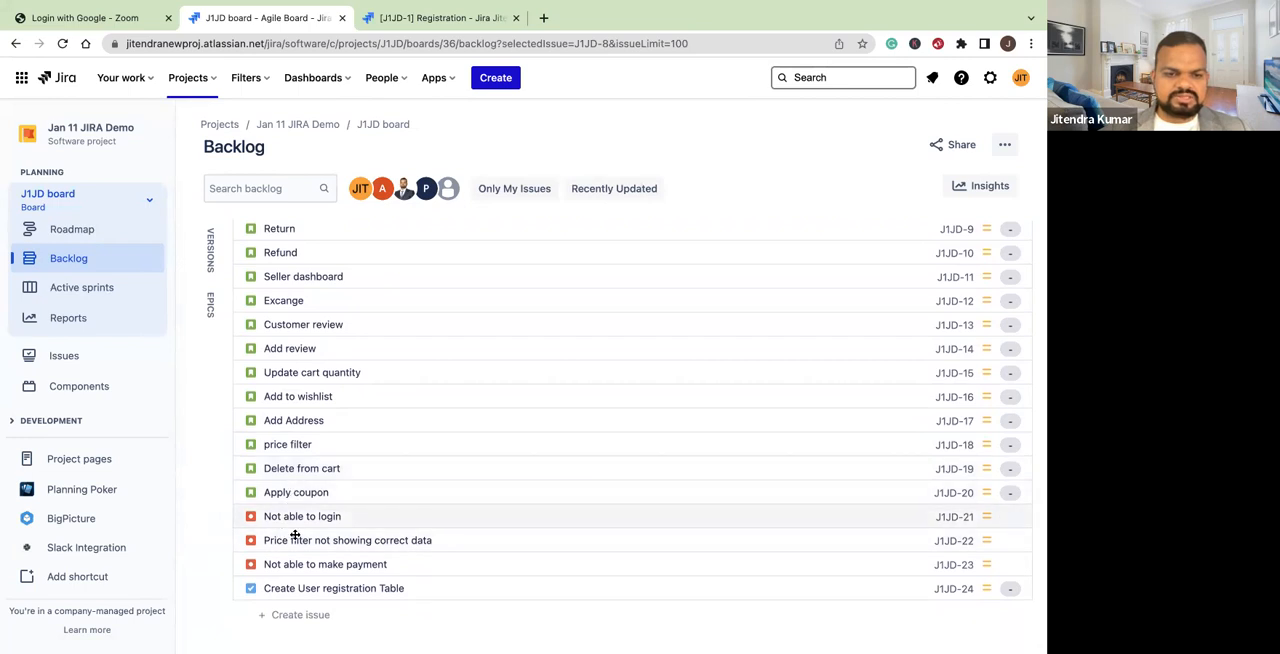
left_click_drag(296, 495, 297, 458)
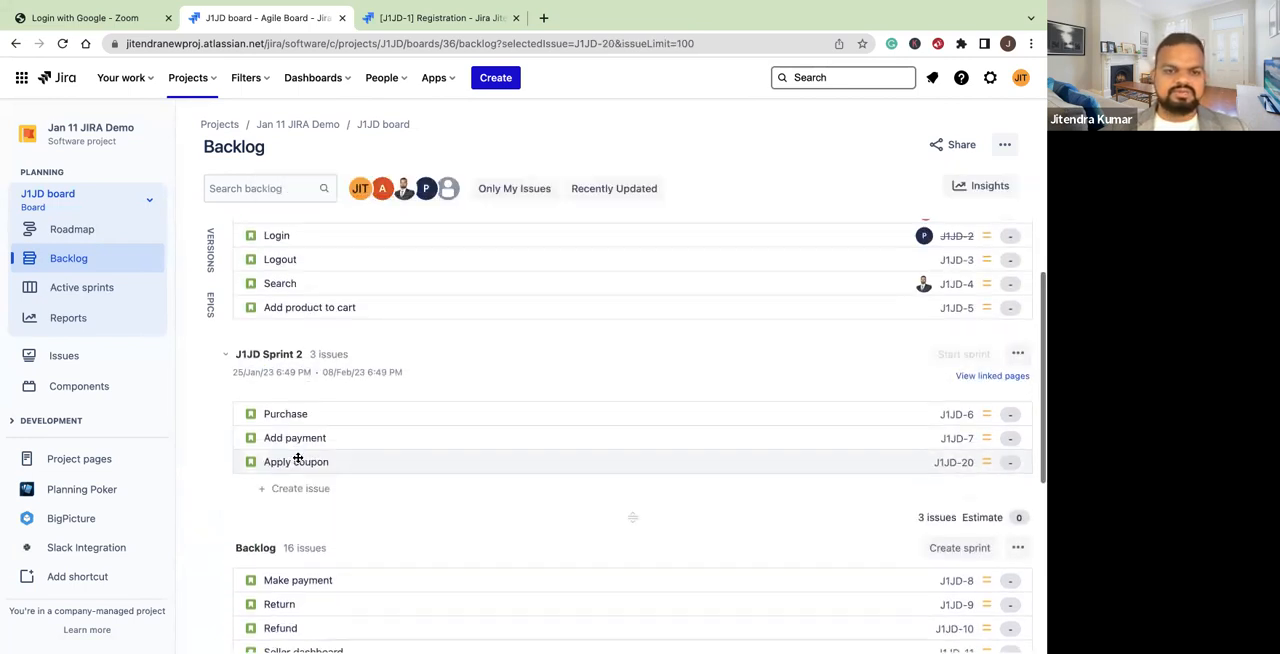
scroll(297, 458, "down", 8)
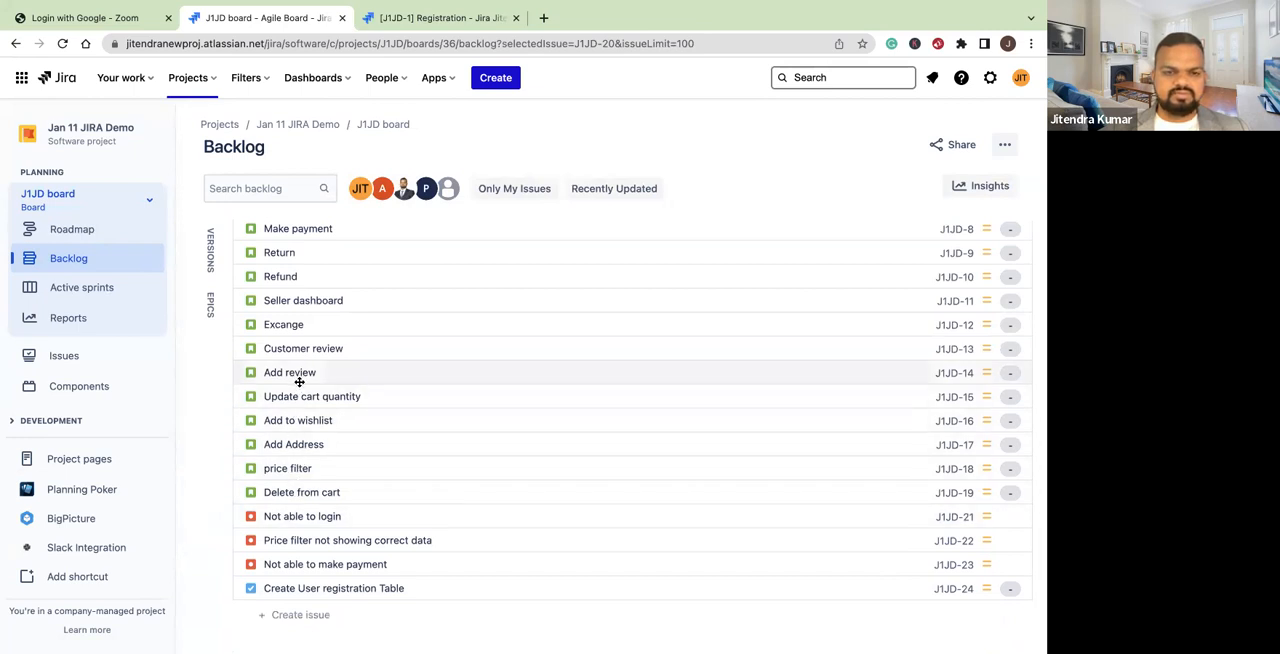
scroll(300, 395, "up", 1)
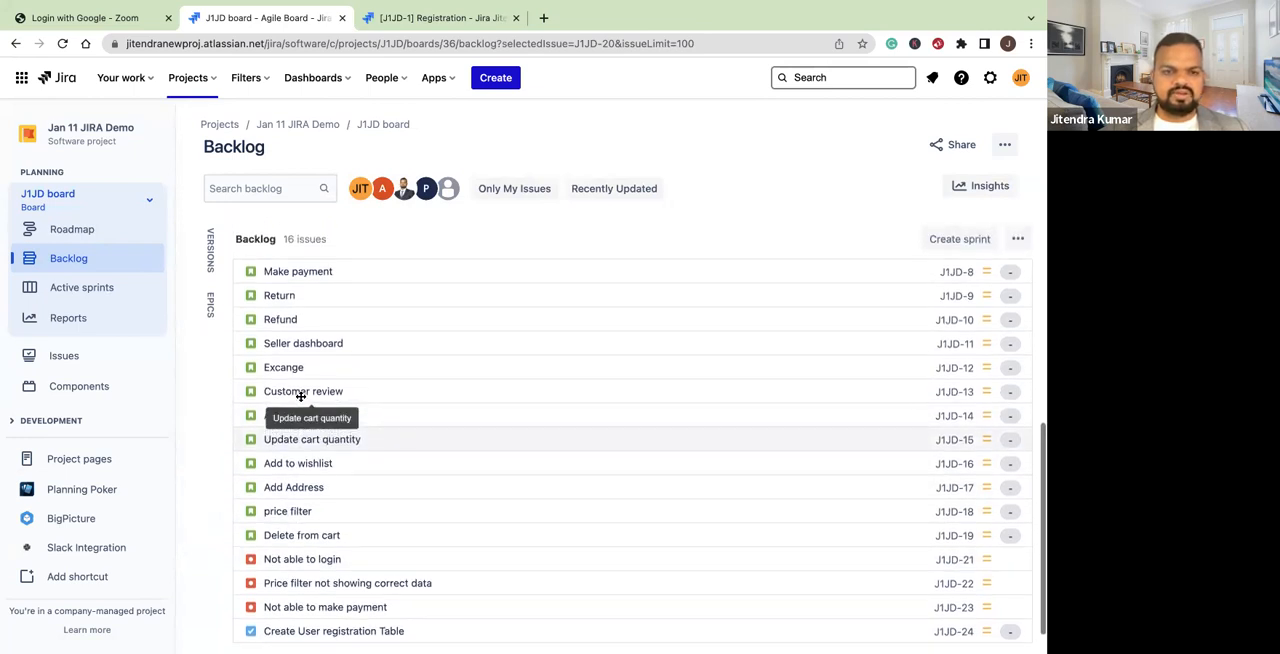
left_click_drag(314, 457, 300, 360)
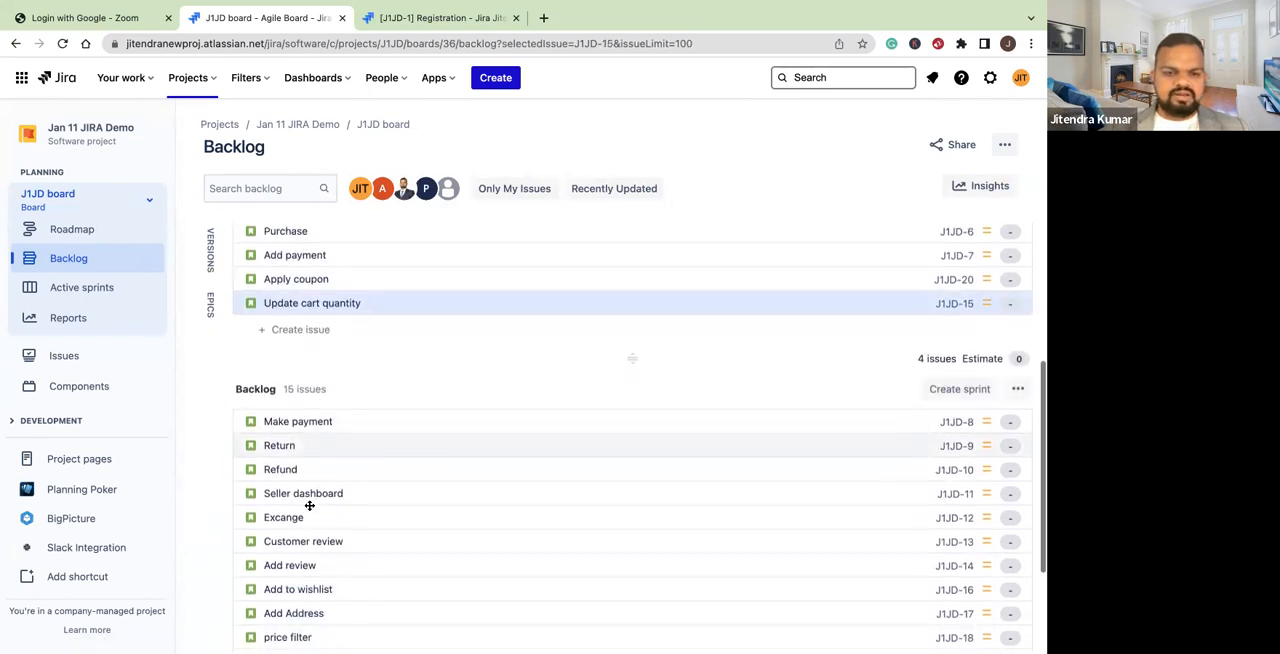
scroll(310, 506, "down", 4)
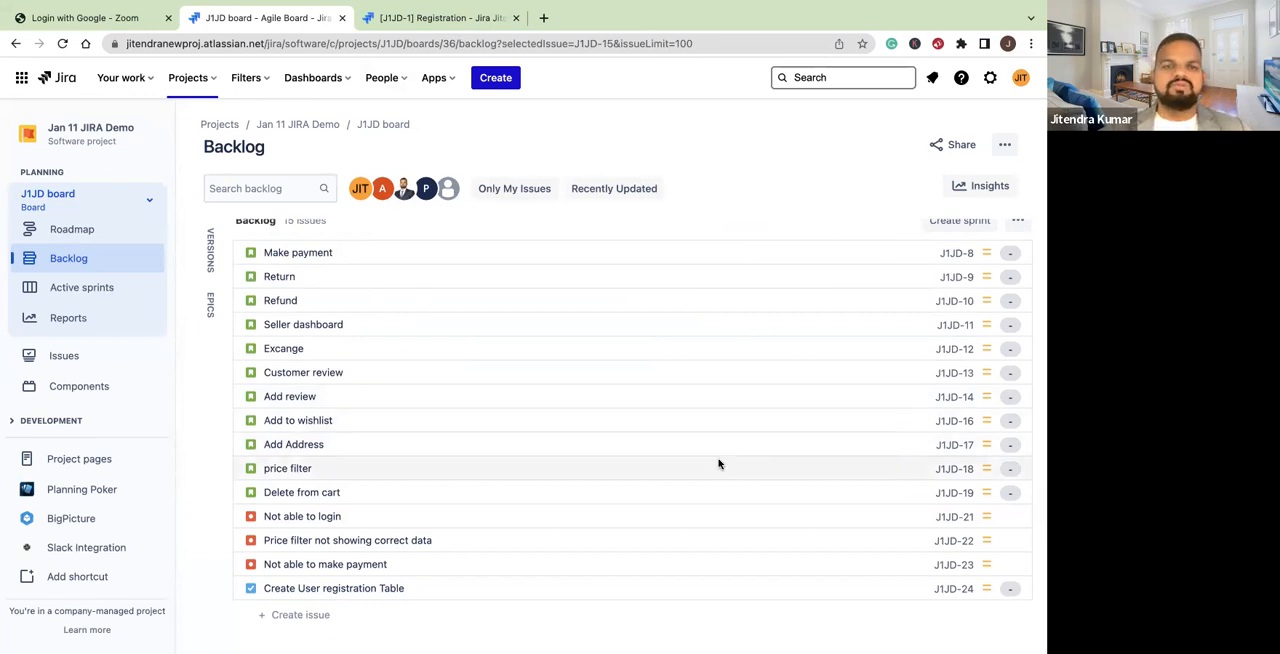
Try to move the Make payment story from the backlog into the active J1JD Sprint 1
scroll(720, 460, "up", 5)
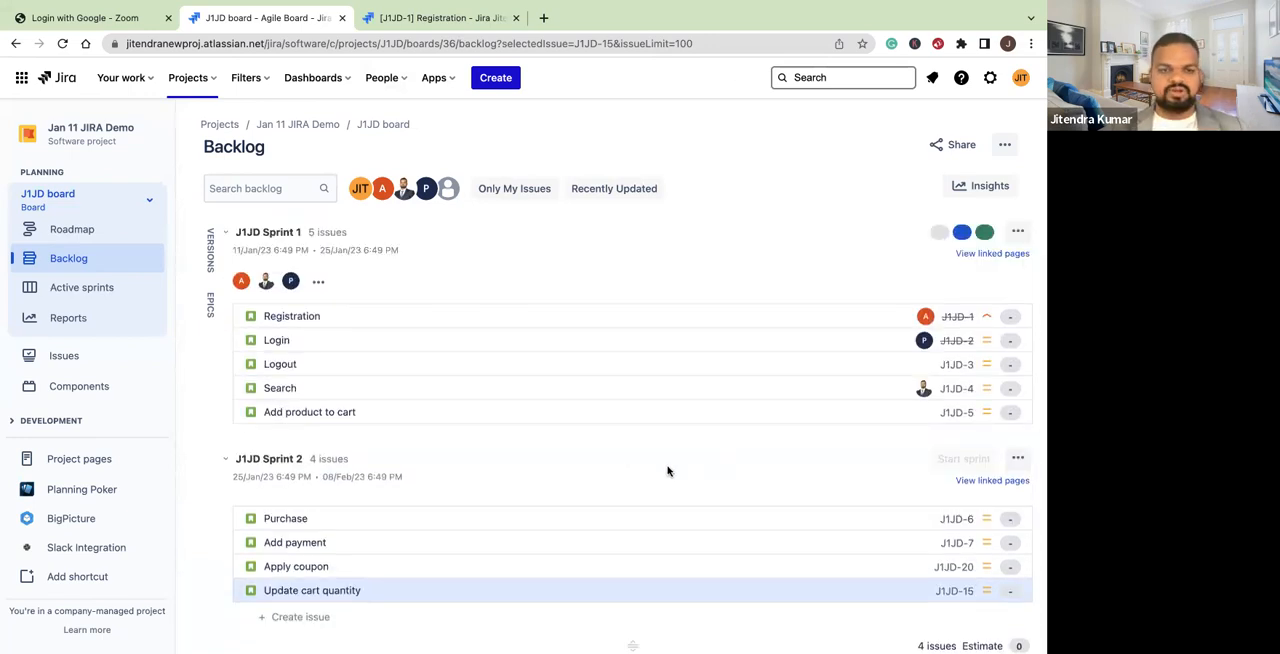
scroll(668, 471, "down", 2)
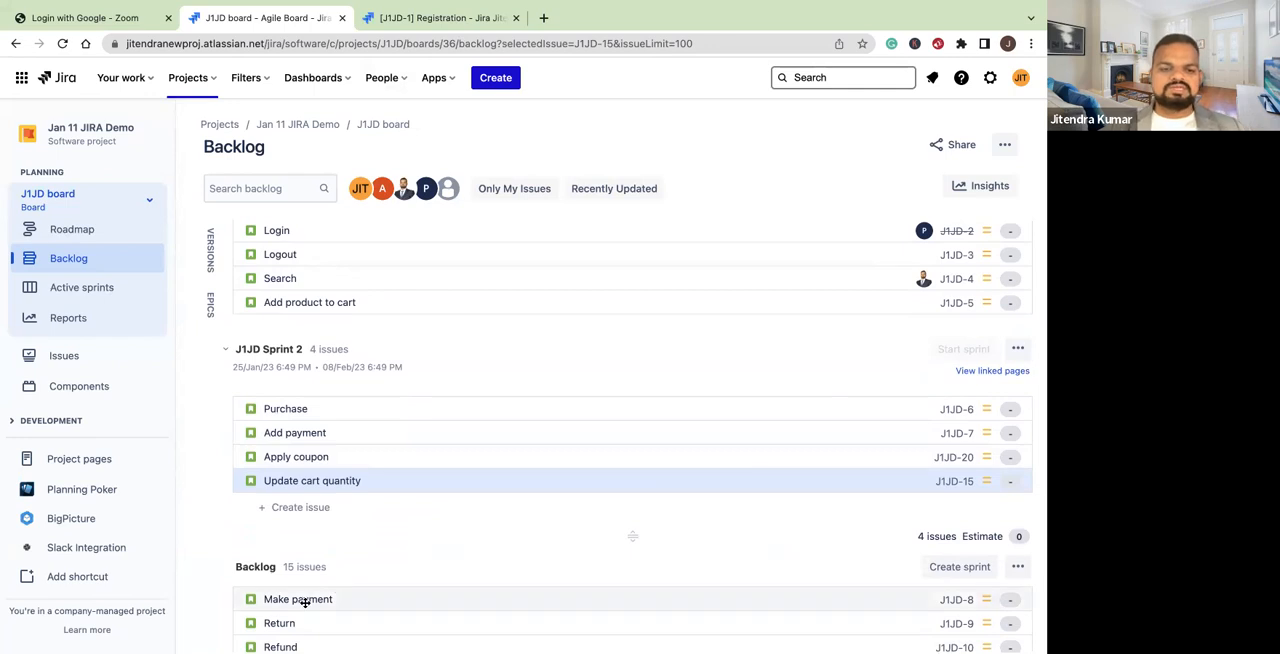
left_click_drag(314, 573, 317, 369)
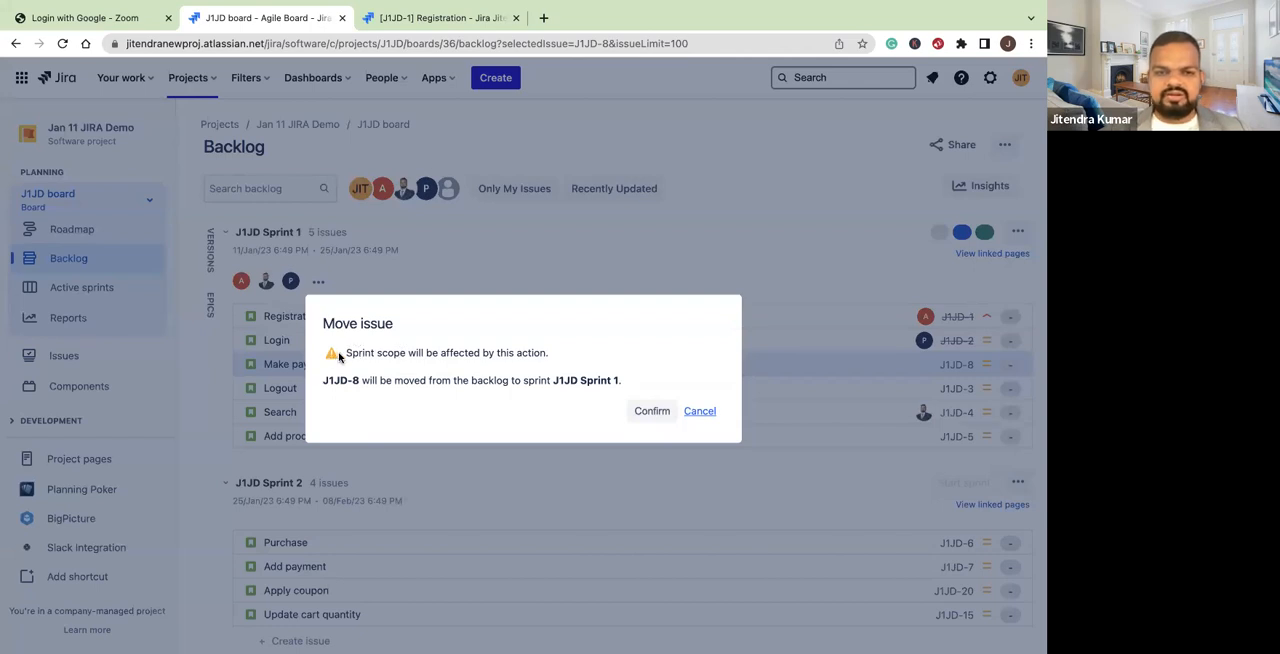
left_click_drag(352, 352, 571, 358)
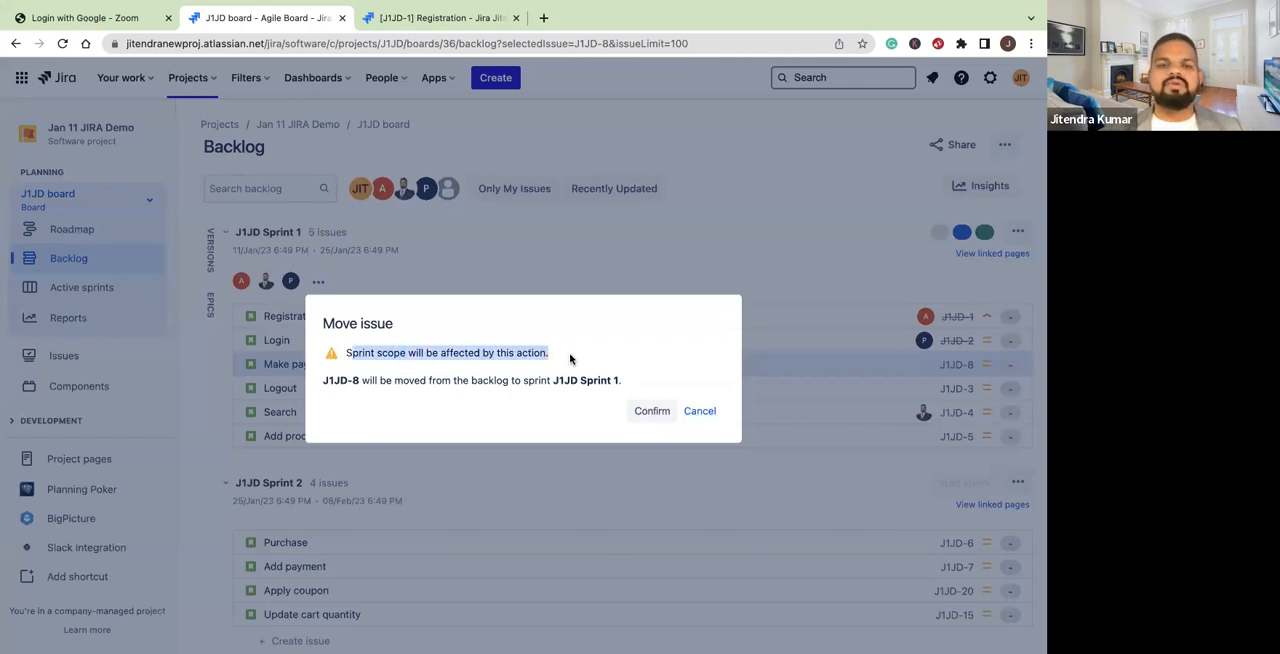
left_click(699, 411)
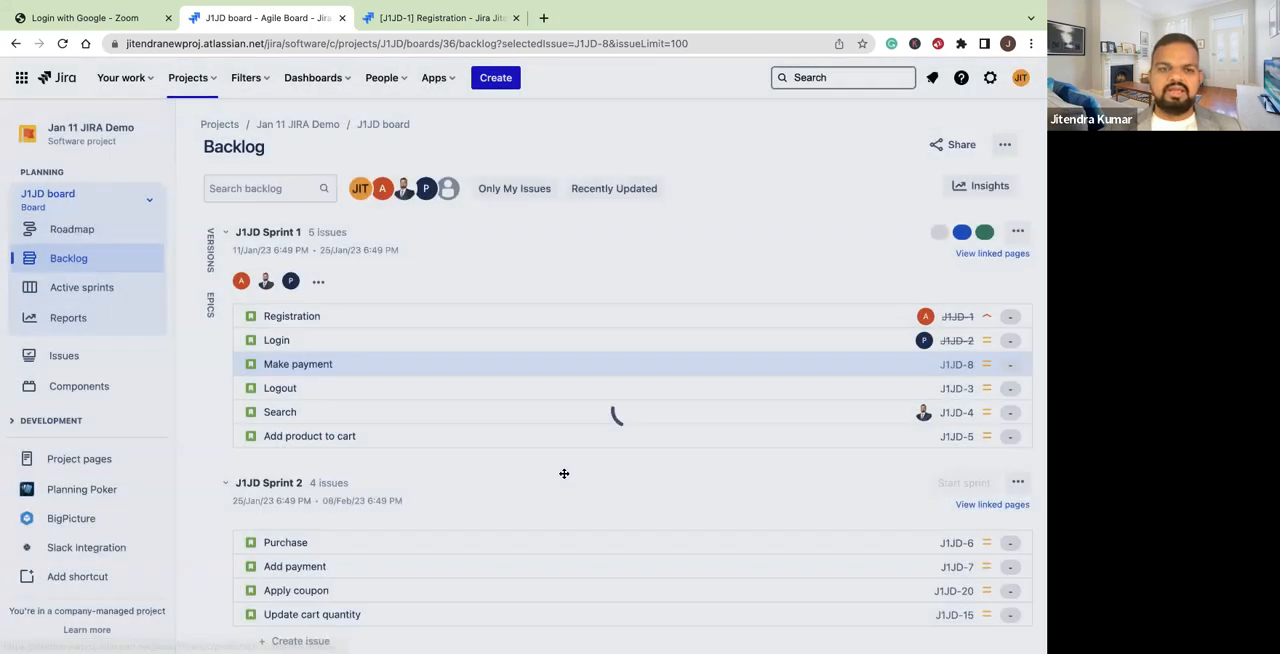
Move the Make payment story from the backlog into J1JD Sprint 2, and from there into J1JD Sprint 1, accepting the scope change
scroll(564, 473, "down", 1)
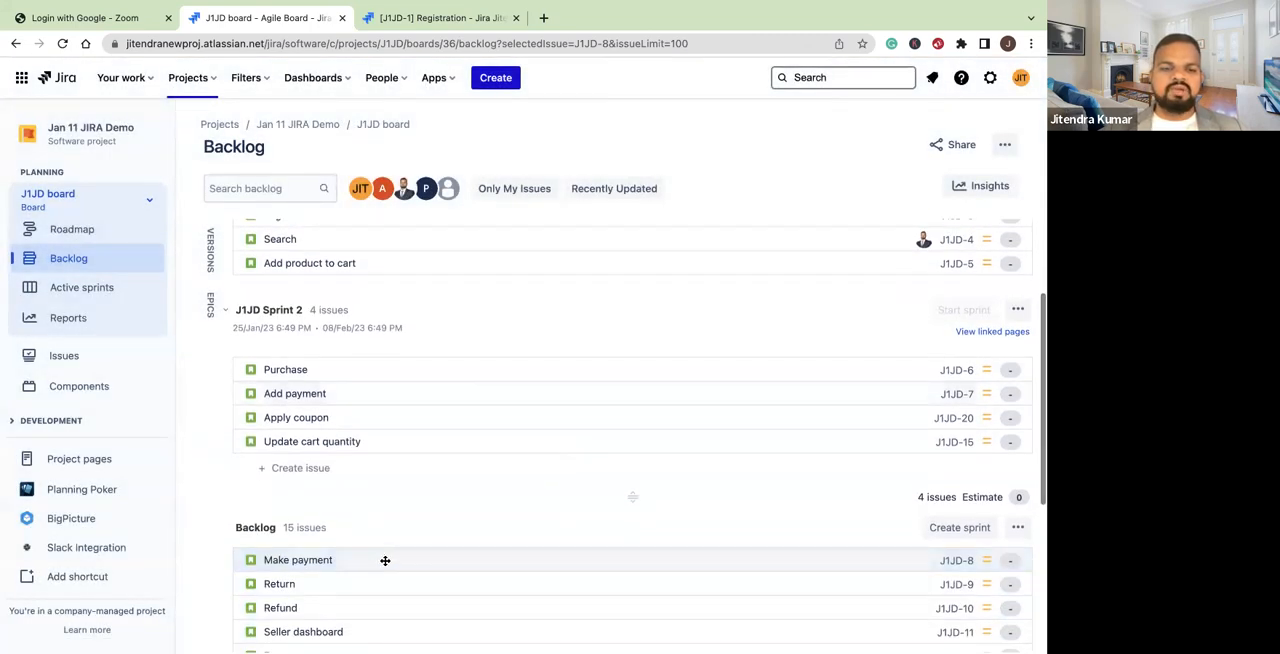
left_click_drag(381, 526, 381, 424)
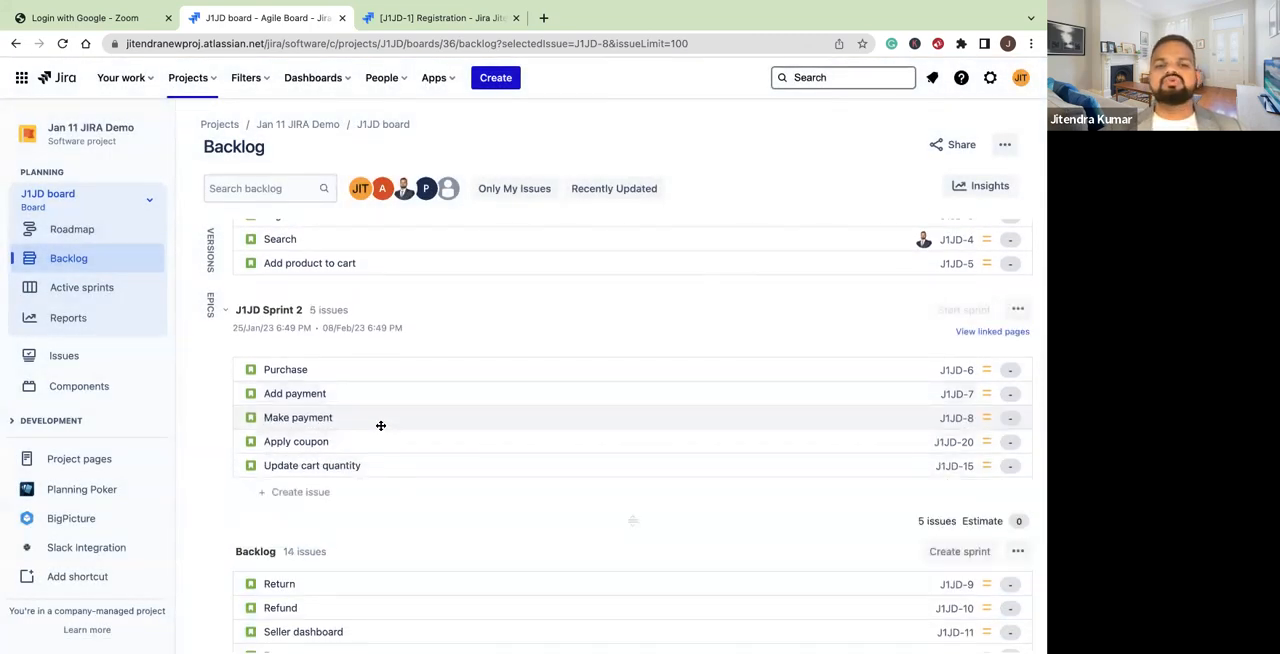
left_click_drag(365, 415, 365, 271)
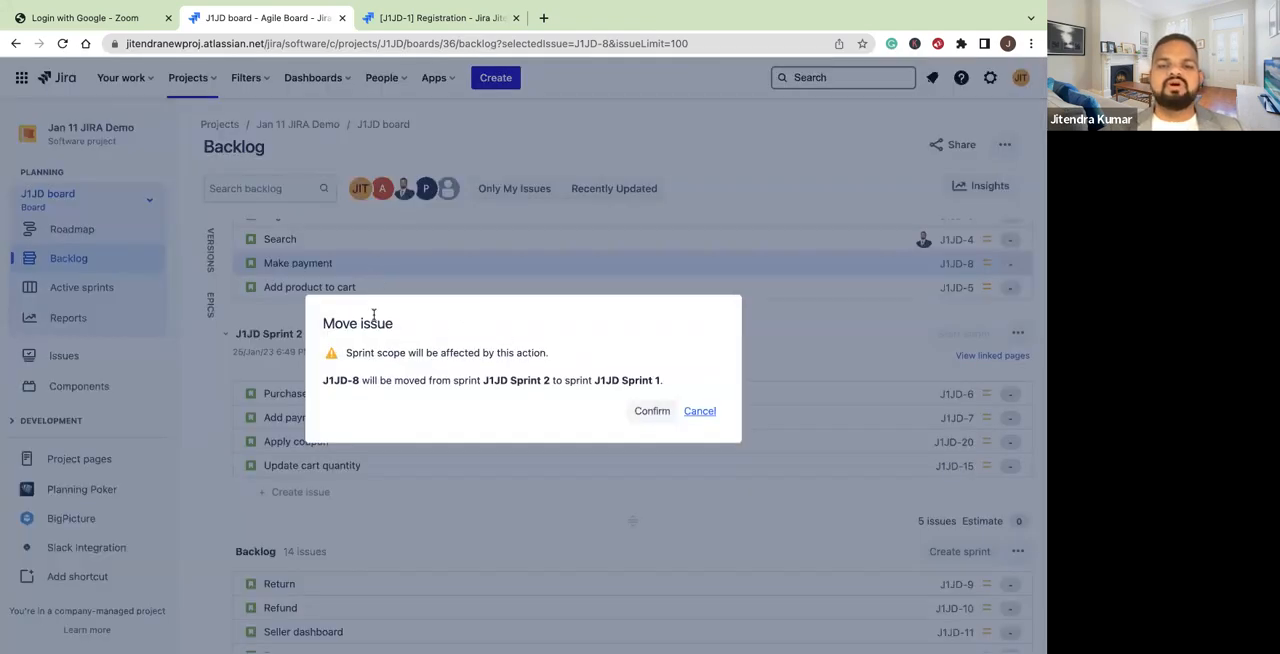
left_click(650, 411)
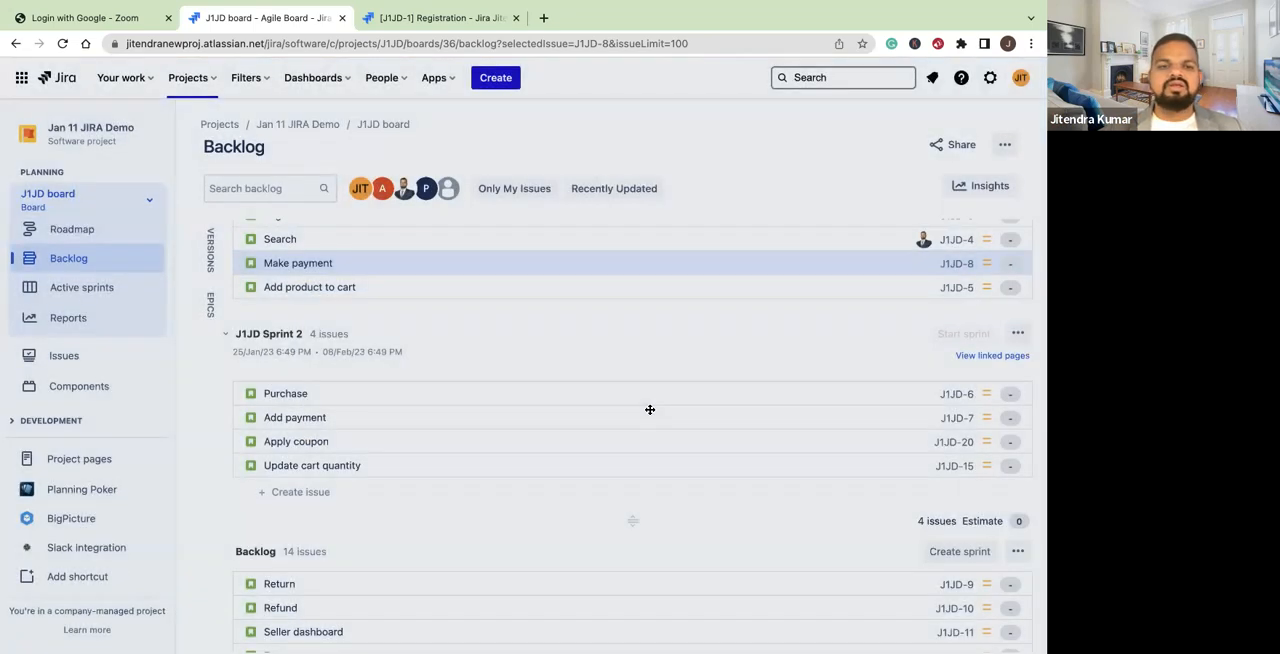
scroll(596, 352, "up", 2)
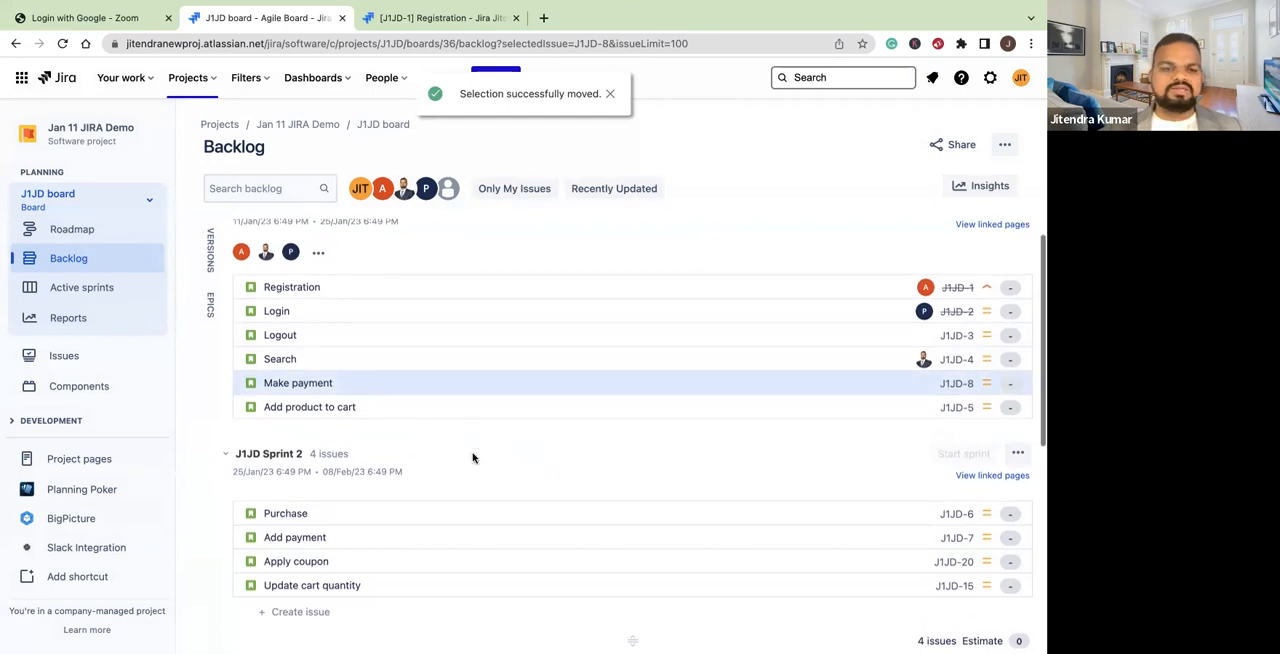
scroll(470, 445, "down", 5)
Move the Add product to cart and Logout stories from To Do to Done on the active sprint board
left_click(85, 288)
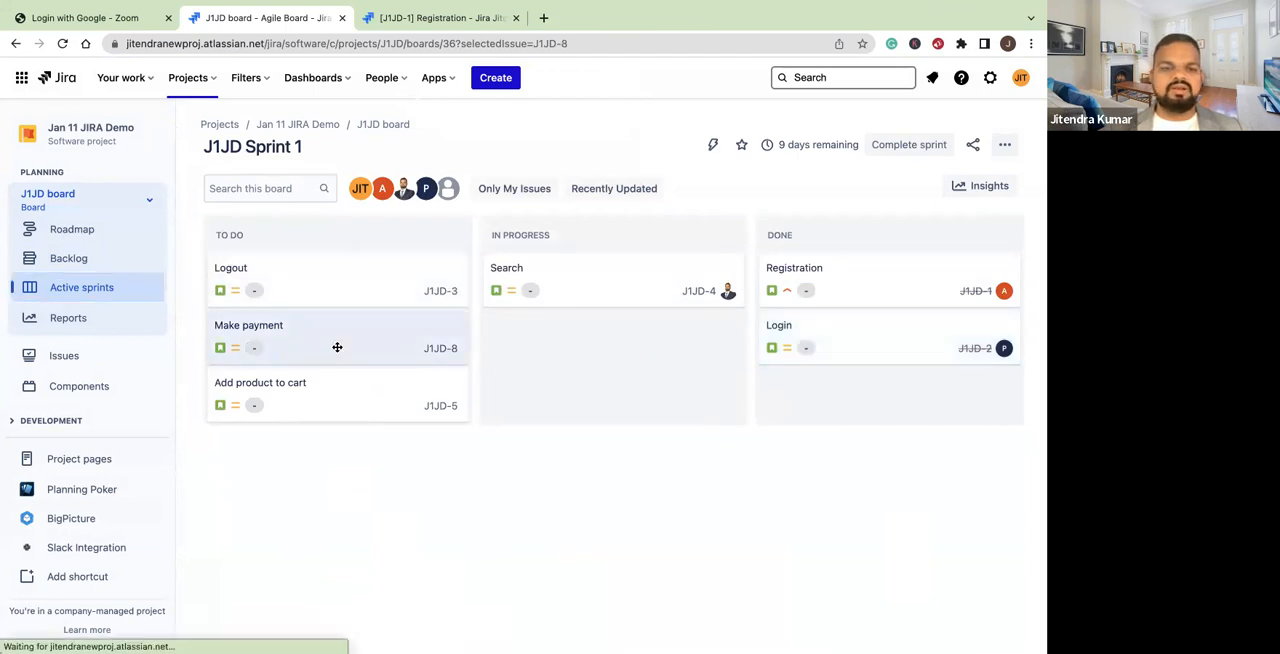
left_click_drag(337, 394, 885, 344)
left_click_drag(354, 277, 920, 306)
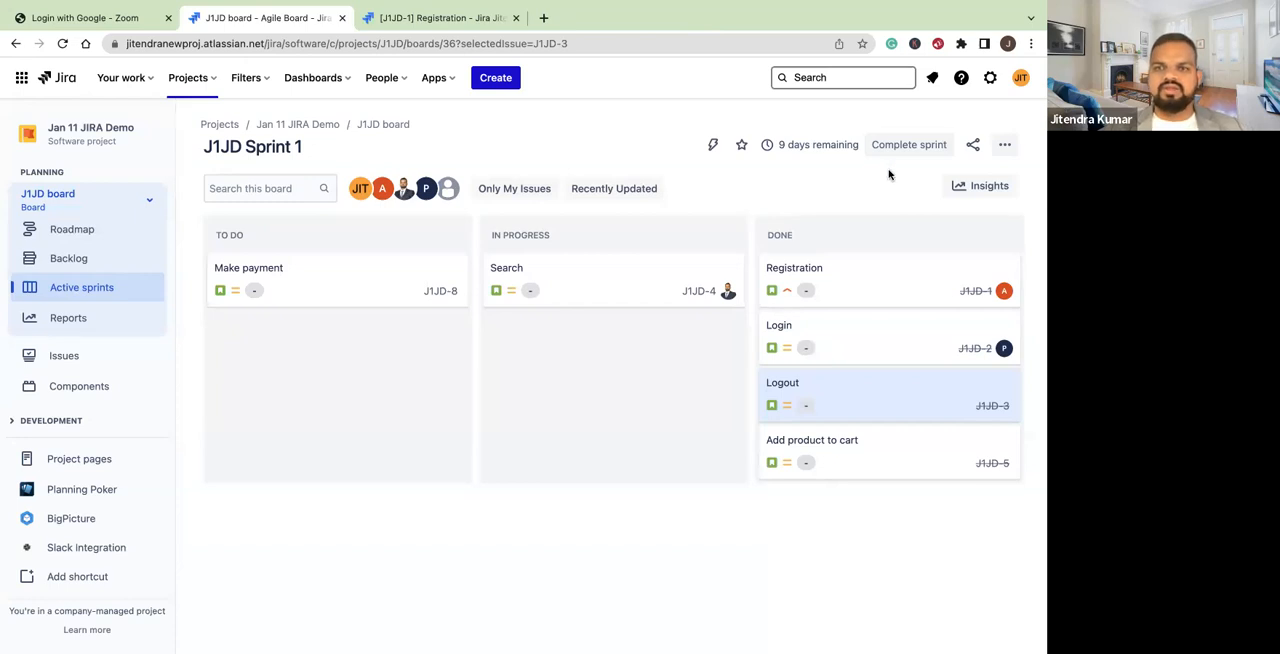
Complete J1JD Sprint 1, sending its incomplete issues to the Backlog
left_click(911, 144)
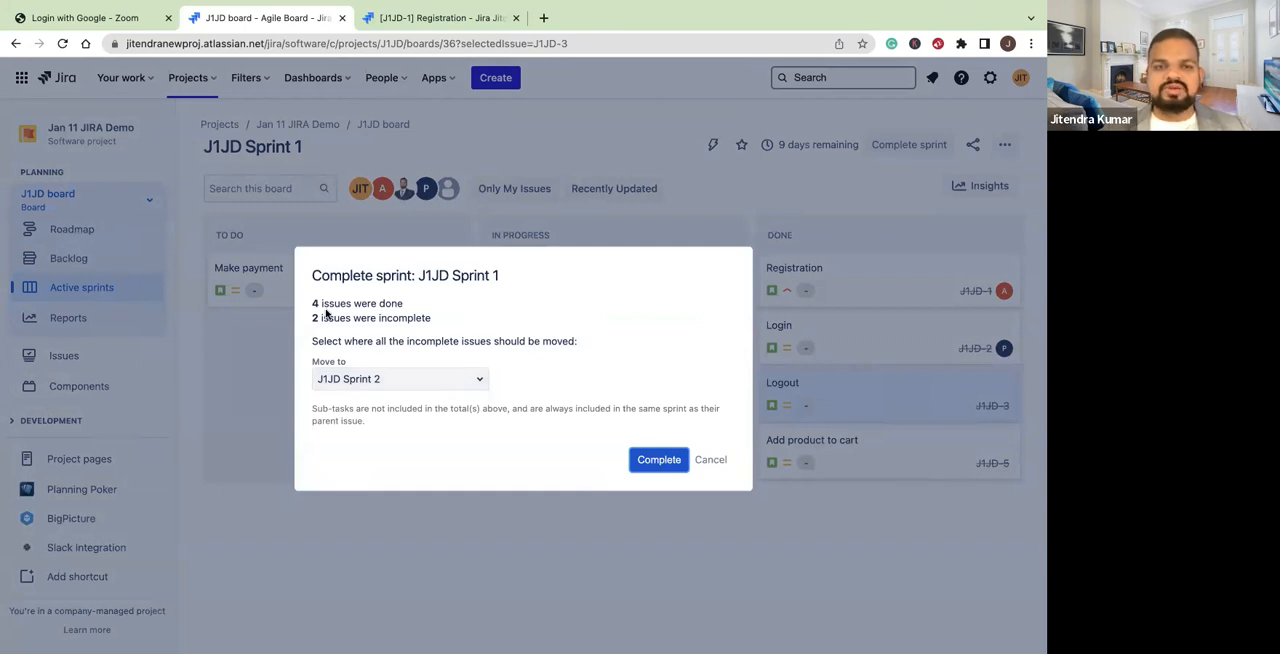
left_click_drag(517, 263, 500, 372)
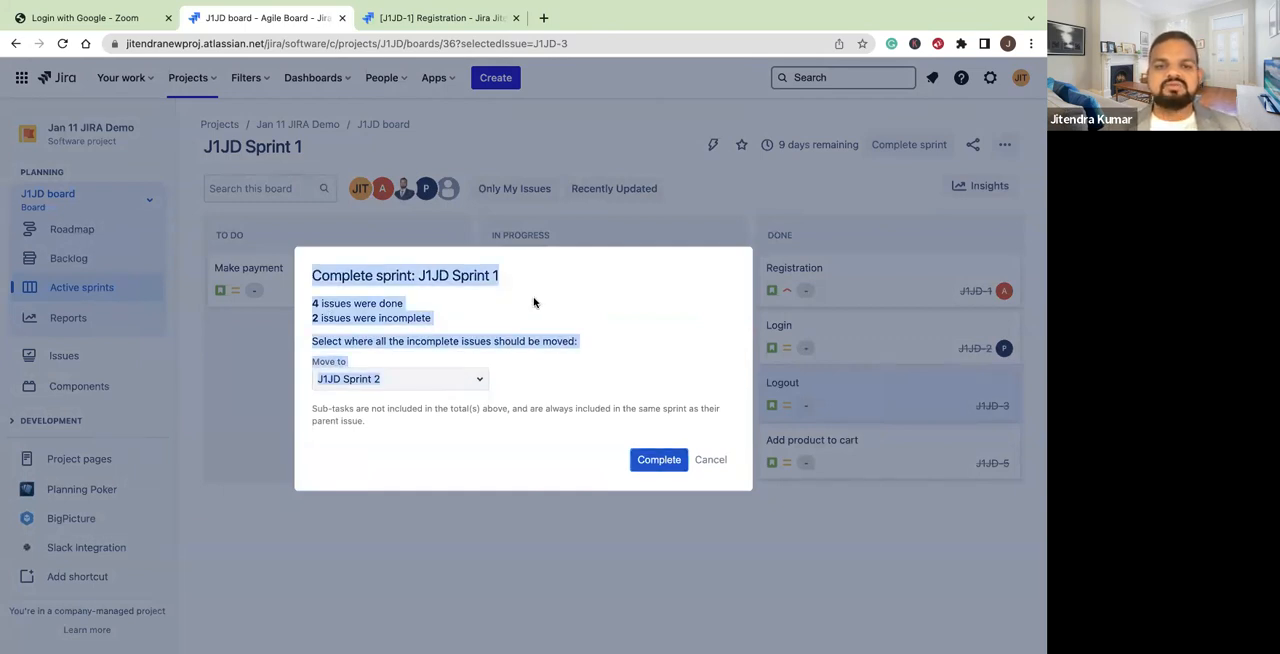
left_click(363, 297)
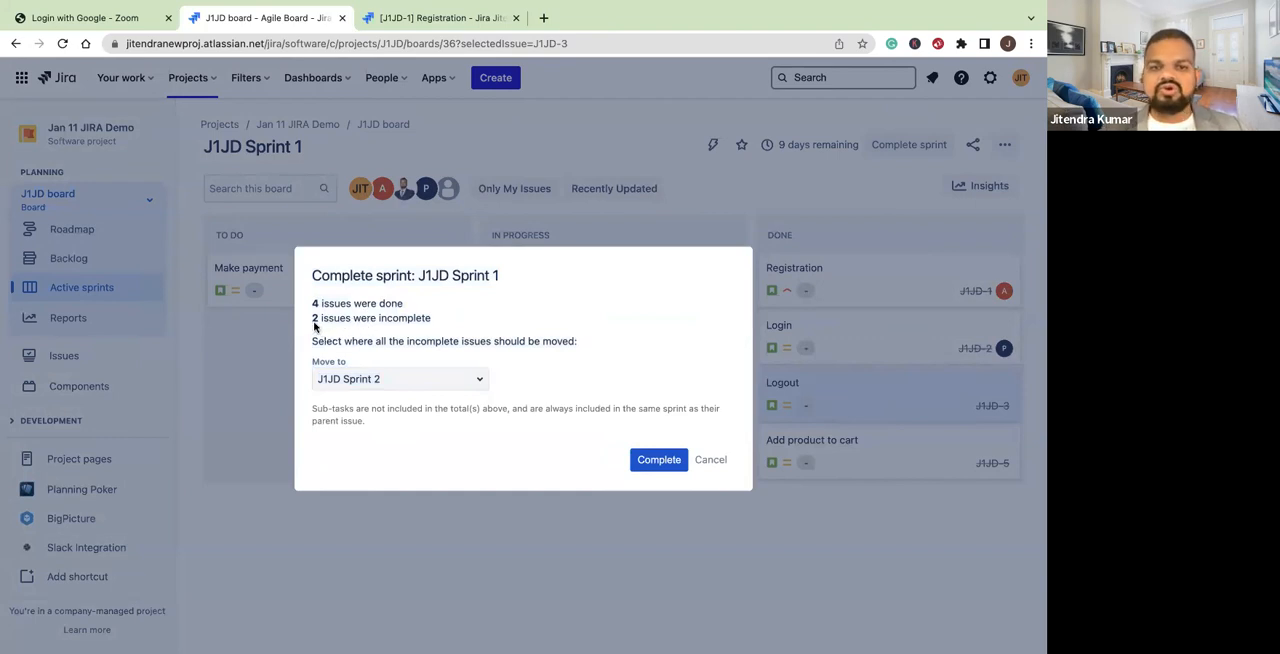
left_click(457, 376)
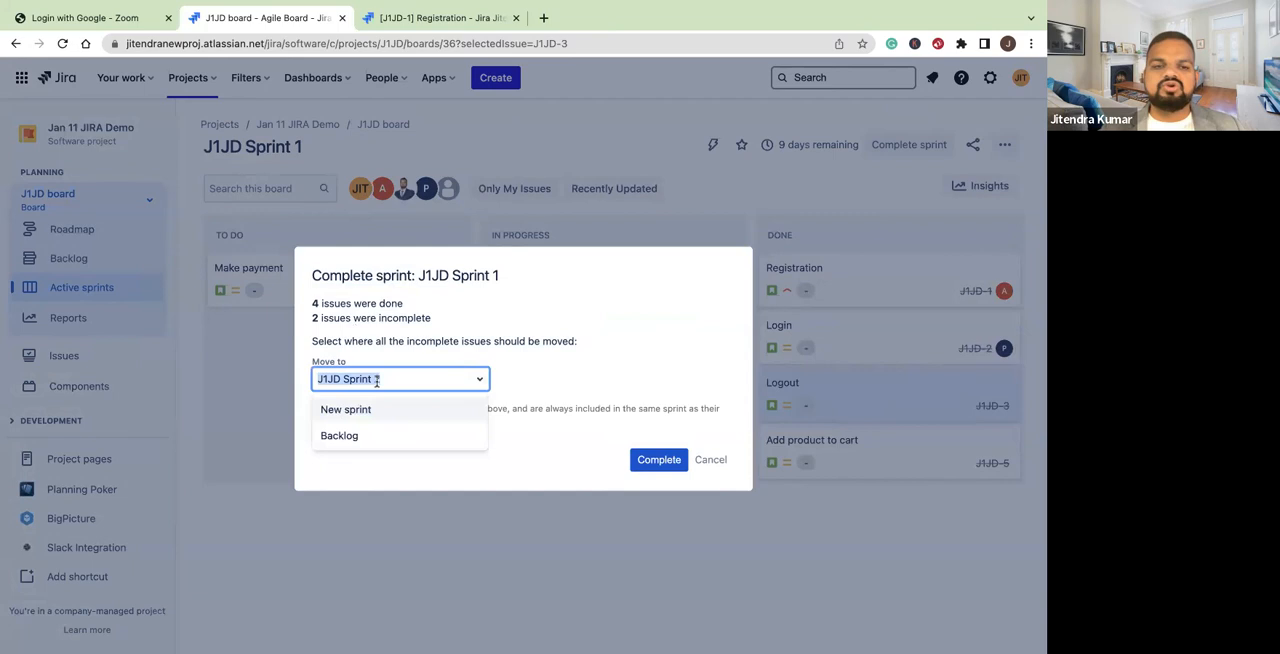
left_click(340, 436)
left_click(657, 465)
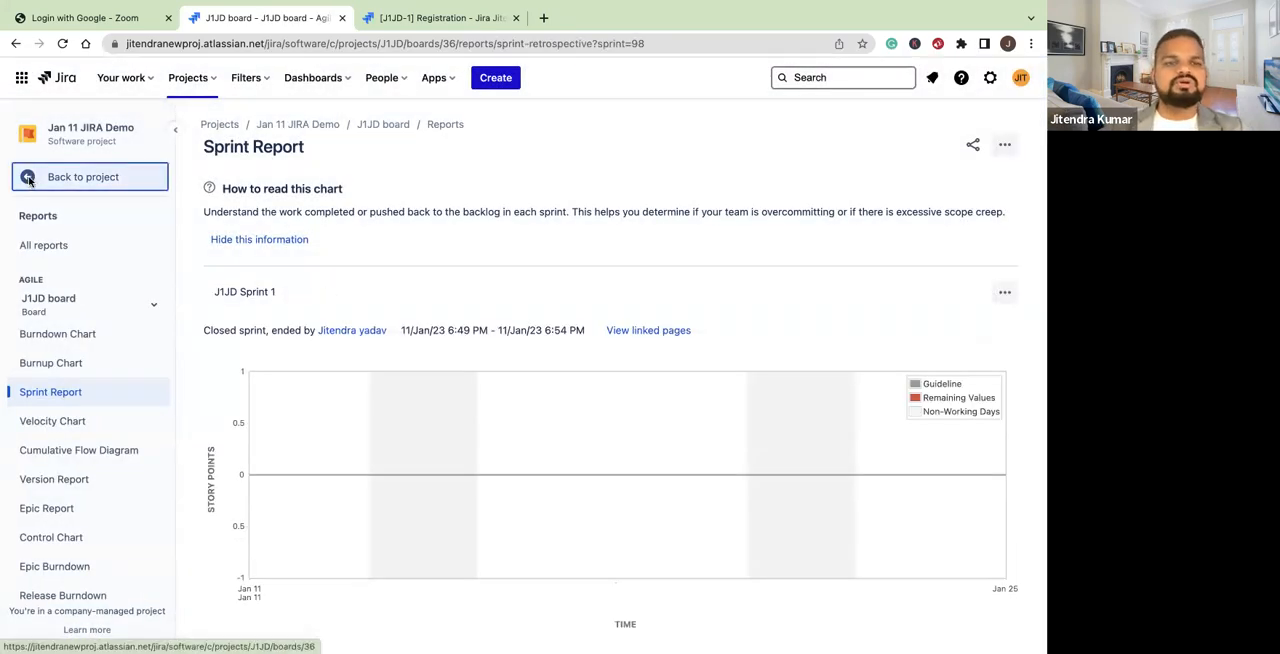
Leave the sprint report and check the active sprints board and the backlog
left_click(70, 176)
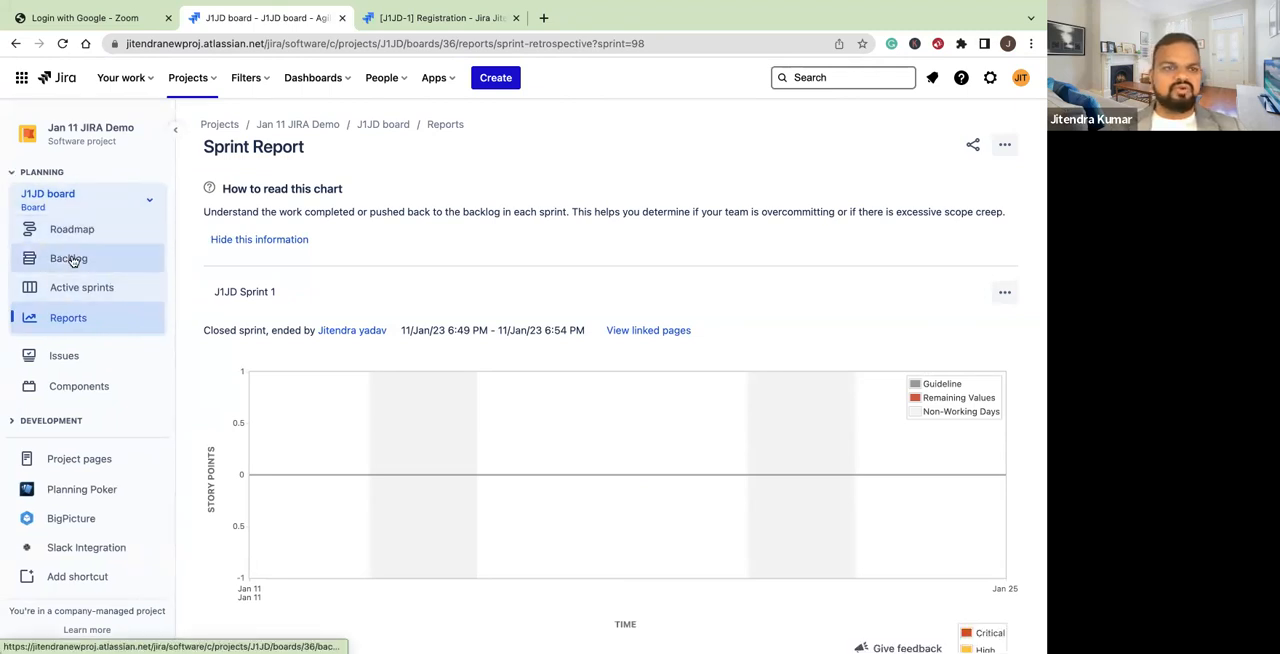
left_click(85, 287)
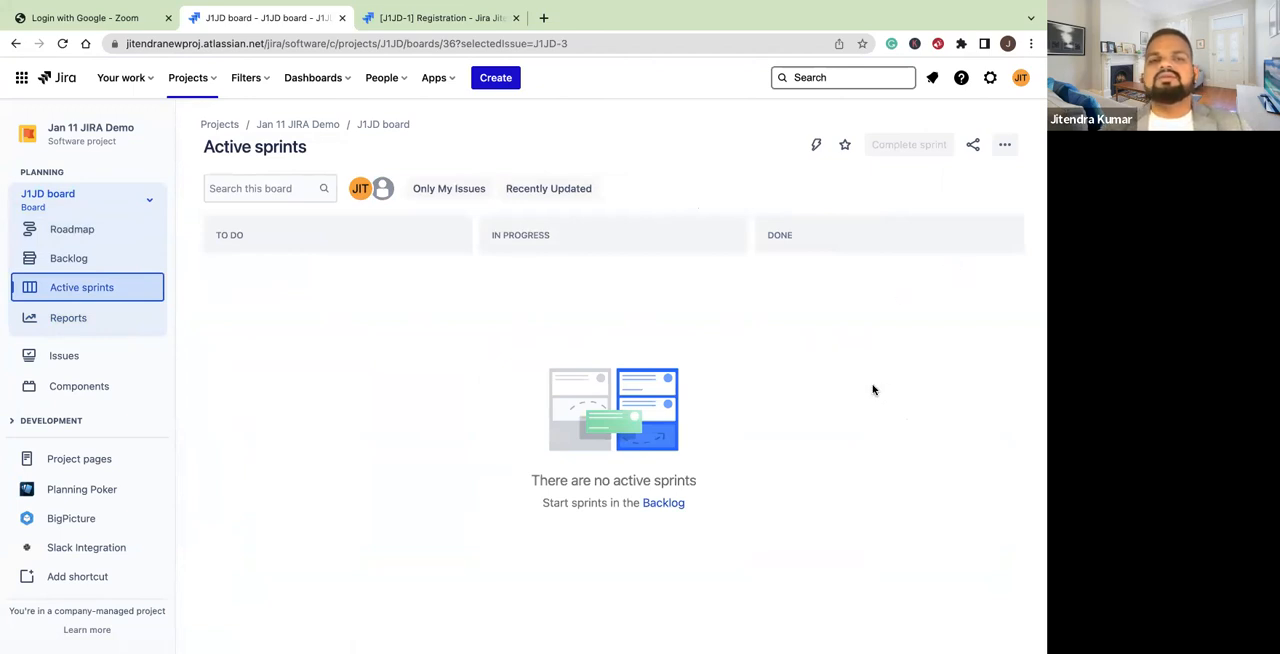
left_click(67, 261)
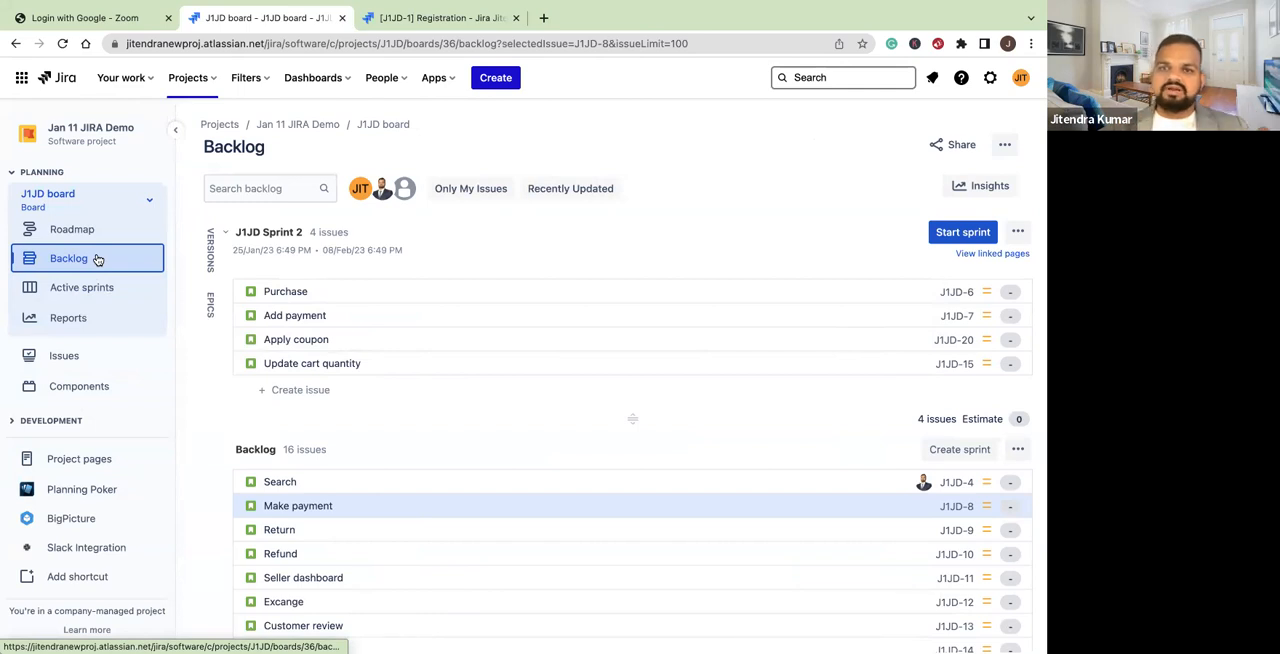
Open the project's full issue list, review the status of every issue, and return to the project navigation
left_click(71, 359)
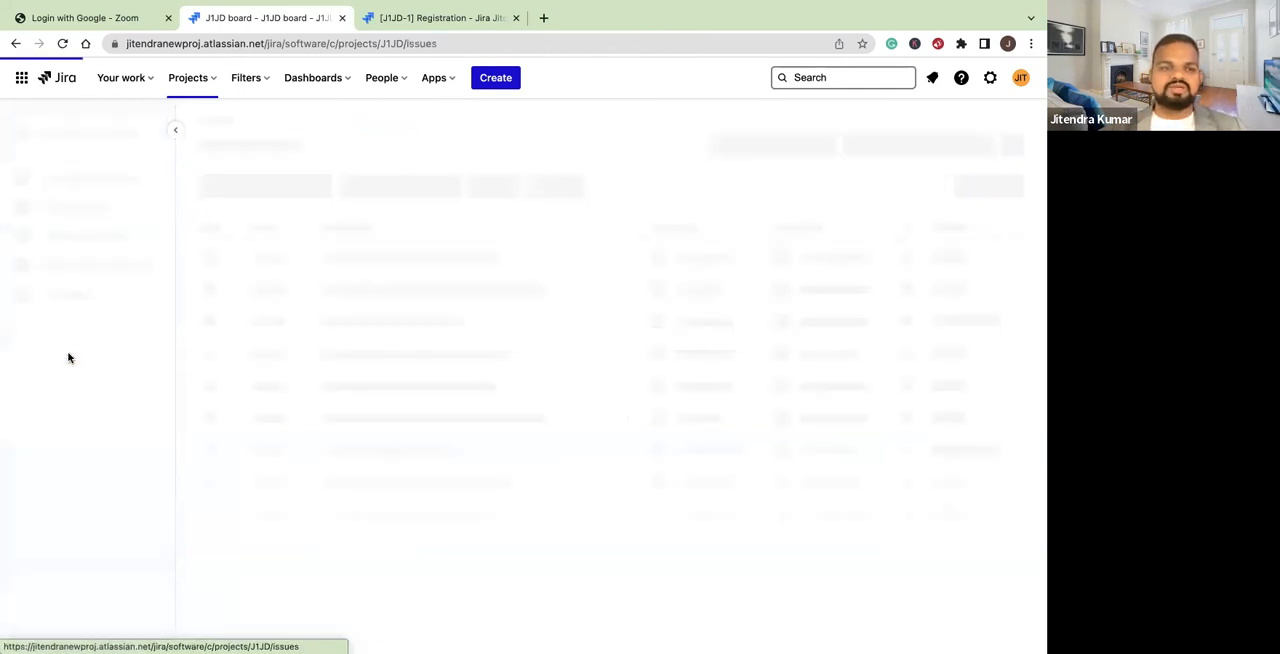
scroll(292, 497, "down", 5)
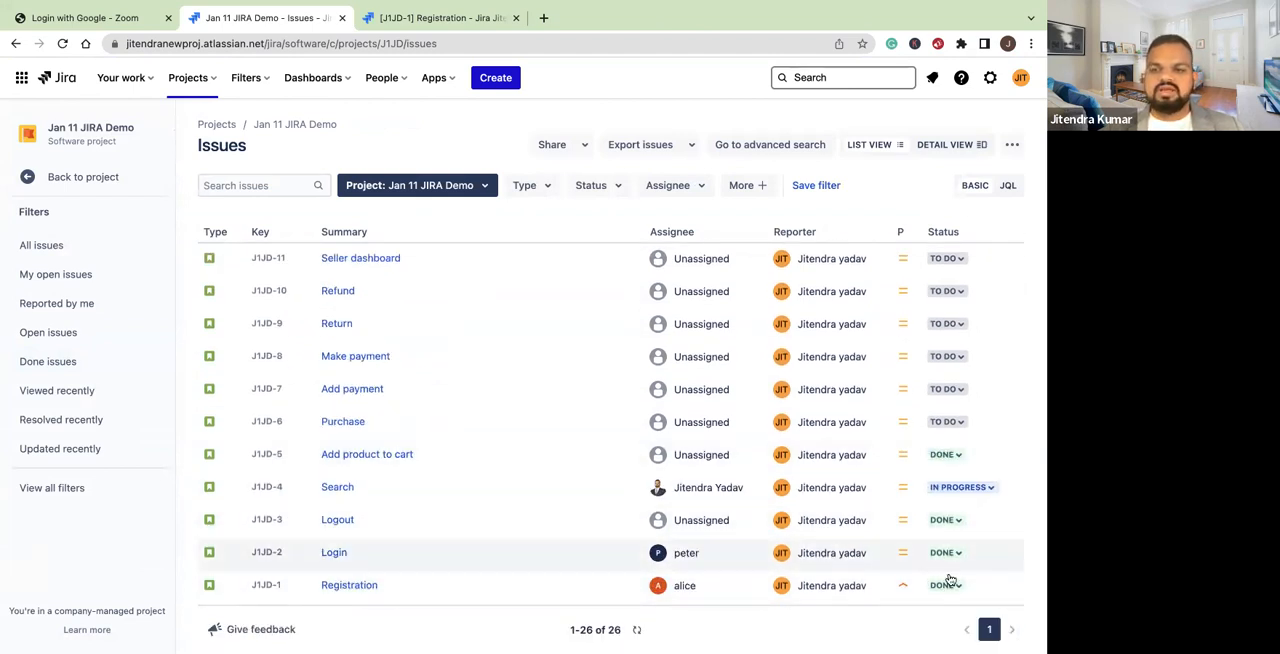
scroll(777, 450, "up", 5)
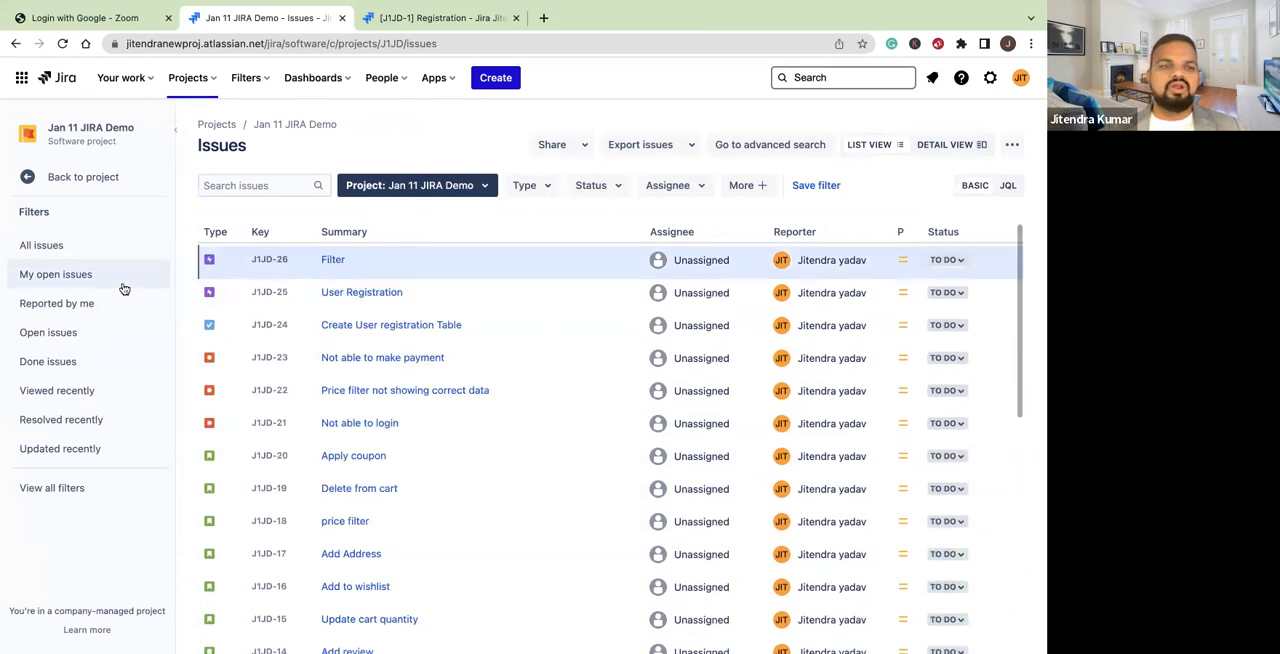
left_click(30, 174)
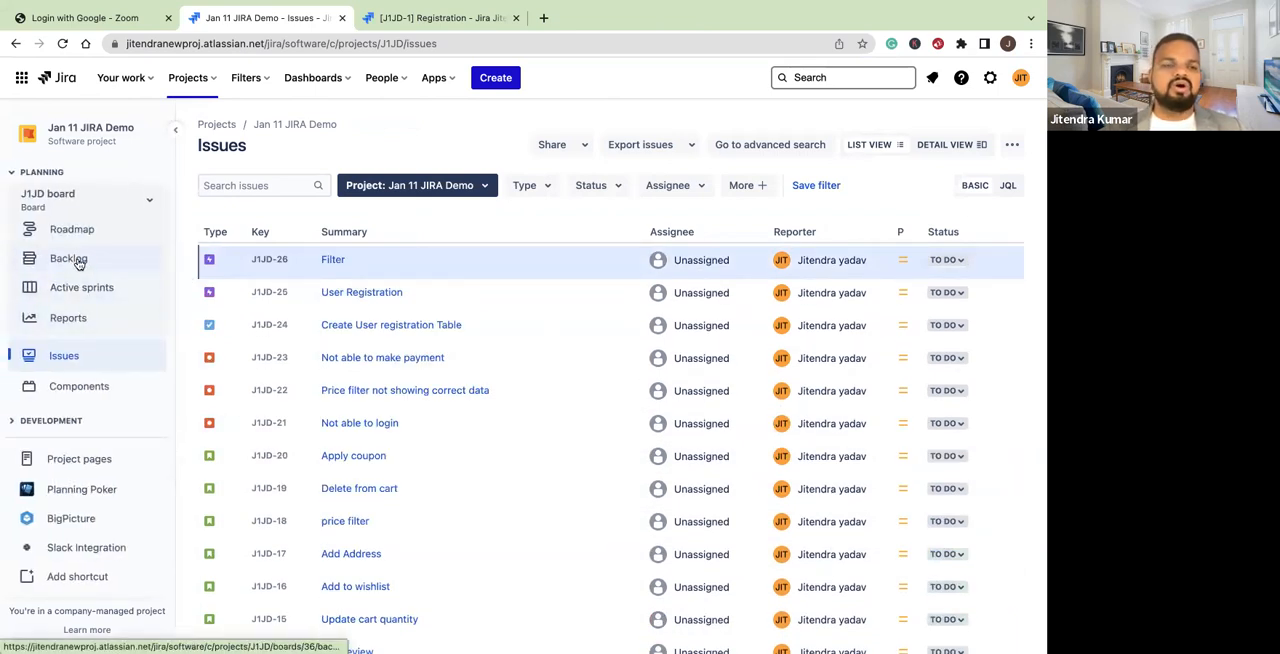
Start J1JD Sprint 2 from the backlog and open the Add payment story on its board
left_click(78, 262)
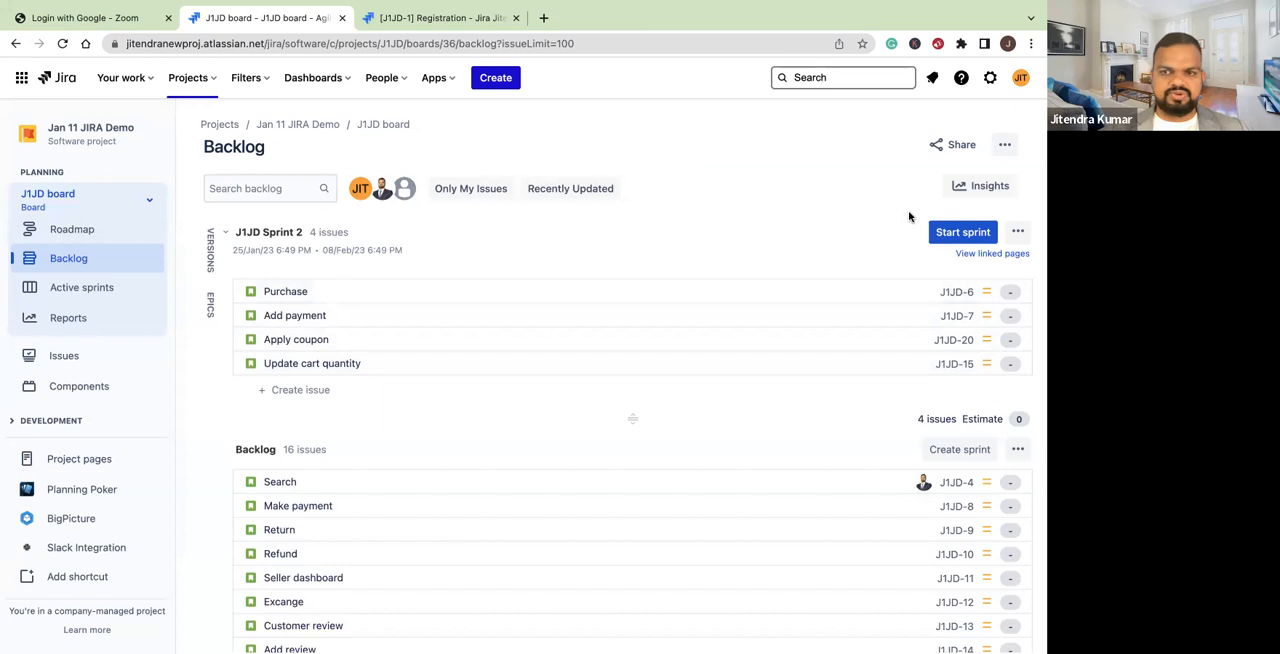
left_click(955, 238)
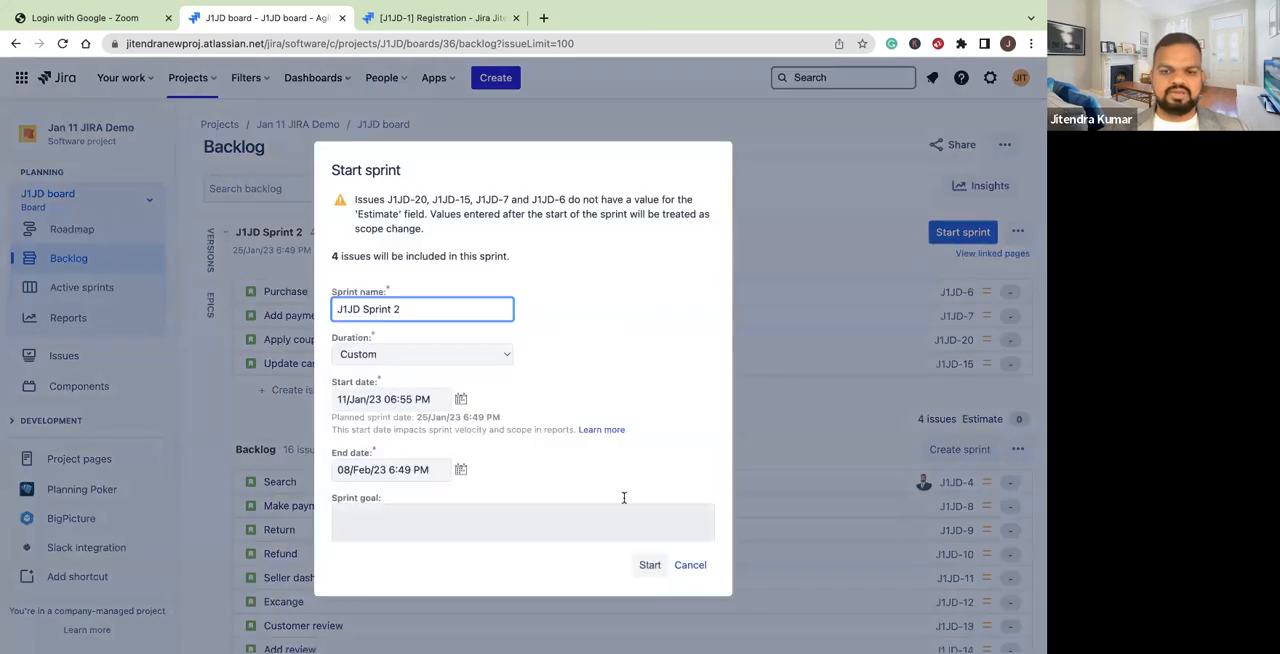
left_click(648, 566)
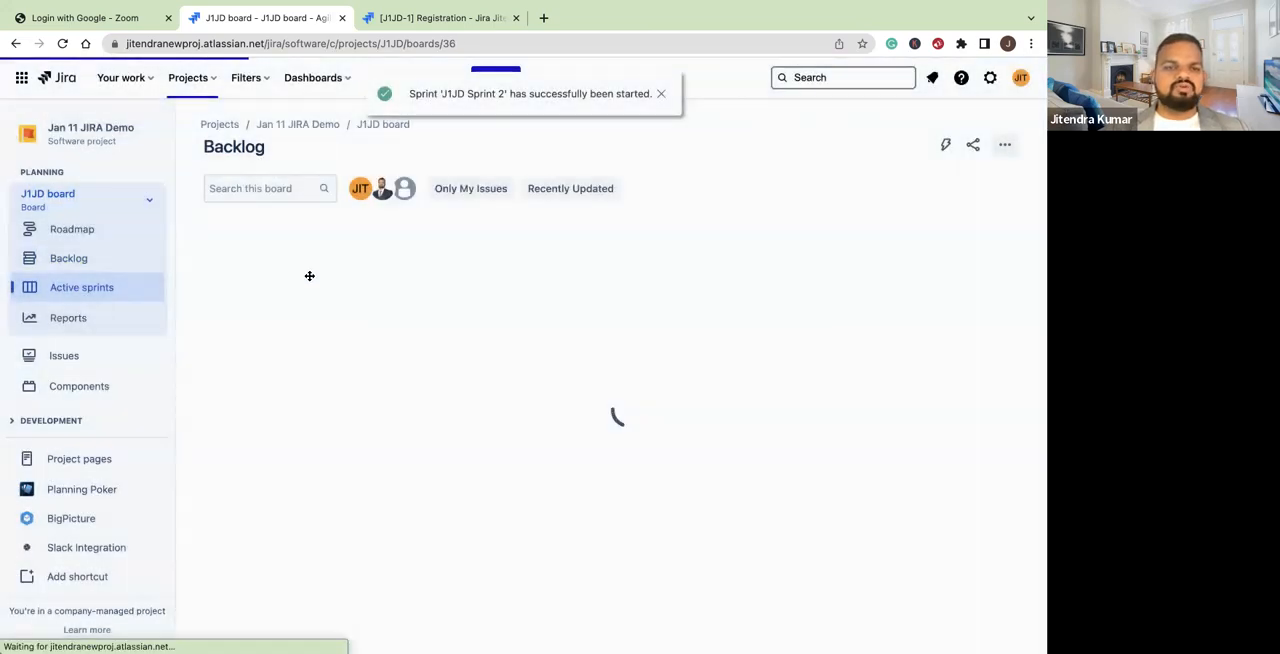
left_click(290, 332)
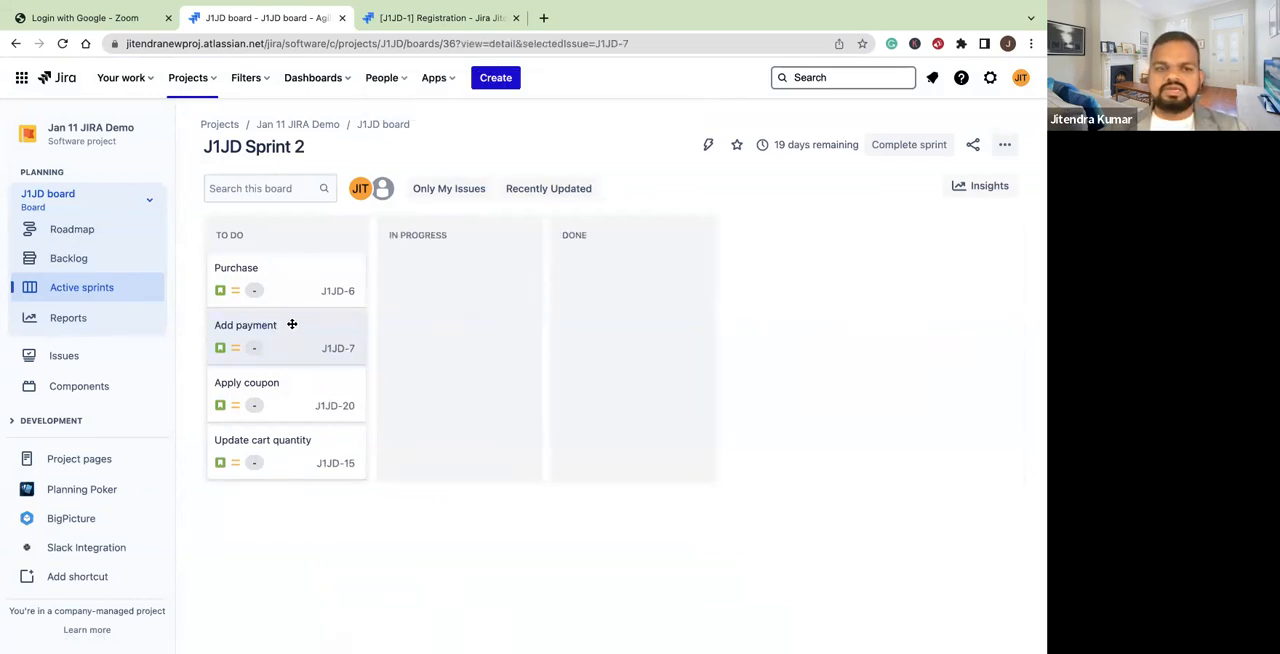
Open the Apply coupon story on its own page and add three subtasks: UI Work, BE Work and QA
left_click(295, 392)
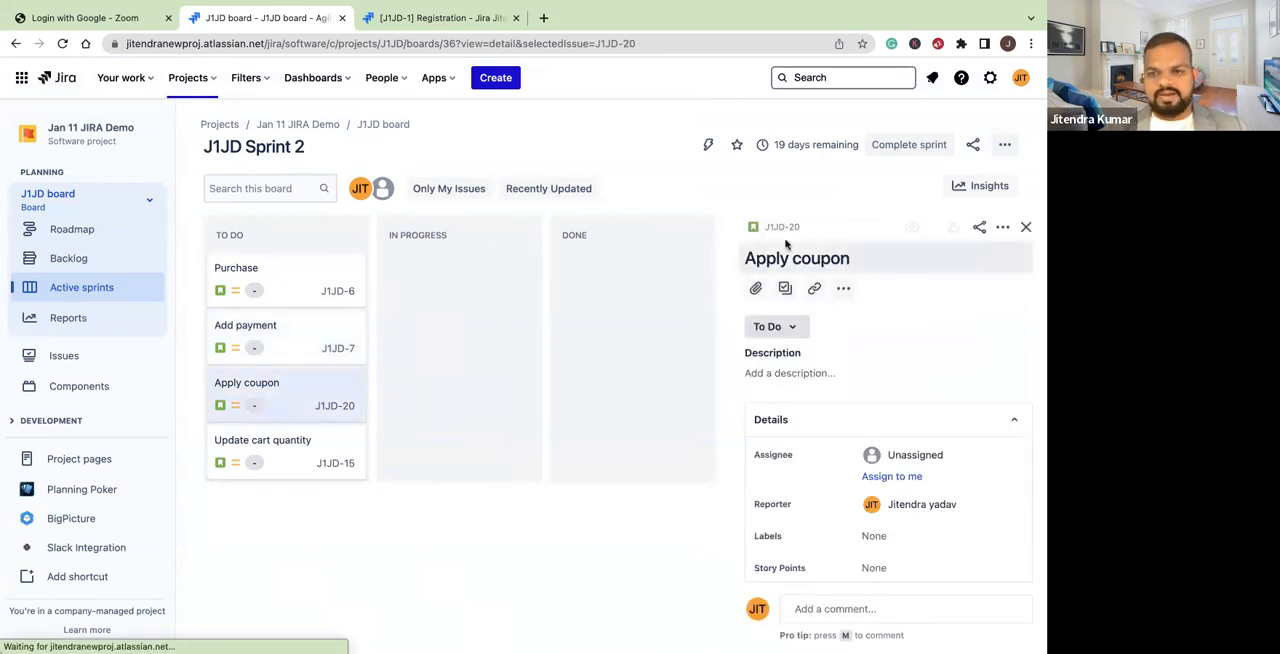
left_click(783, 228)
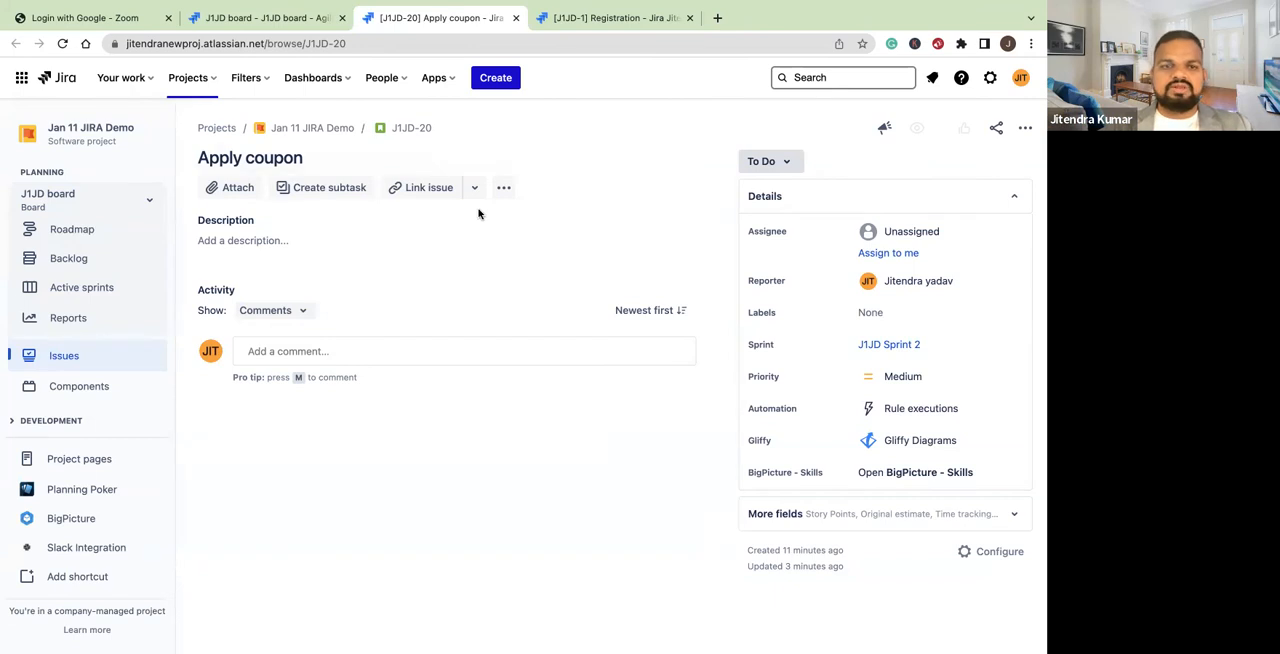
left_click(311, 190)
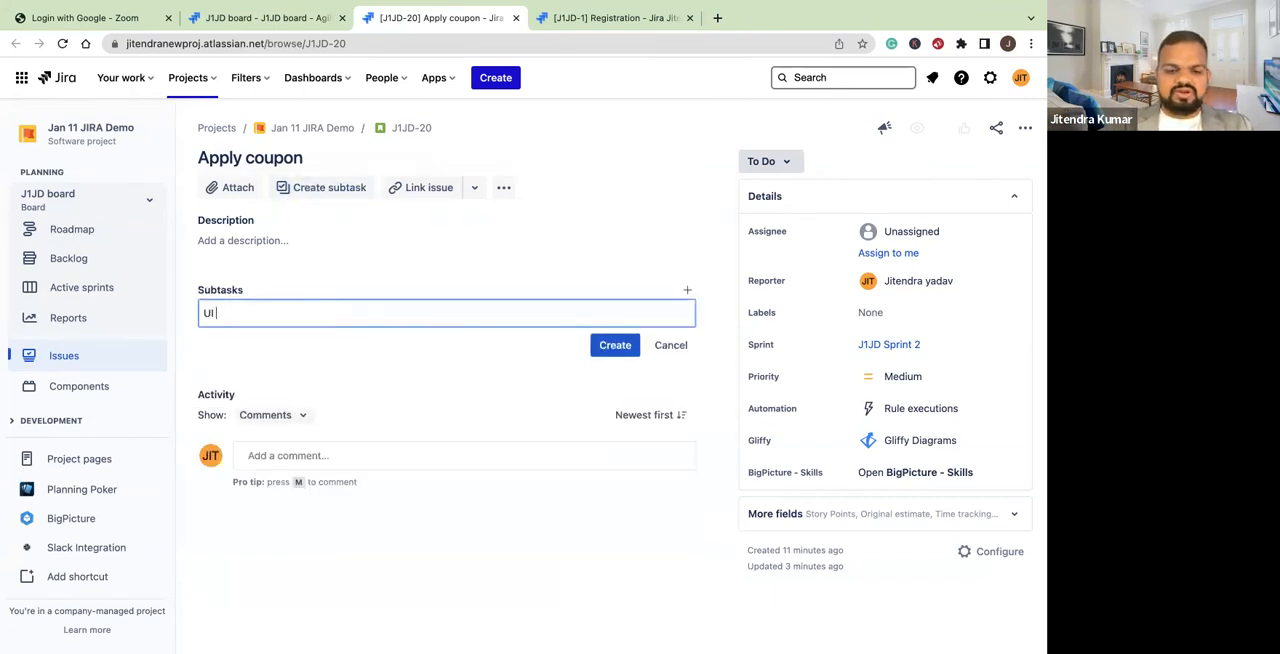
type("k")
key("Return")
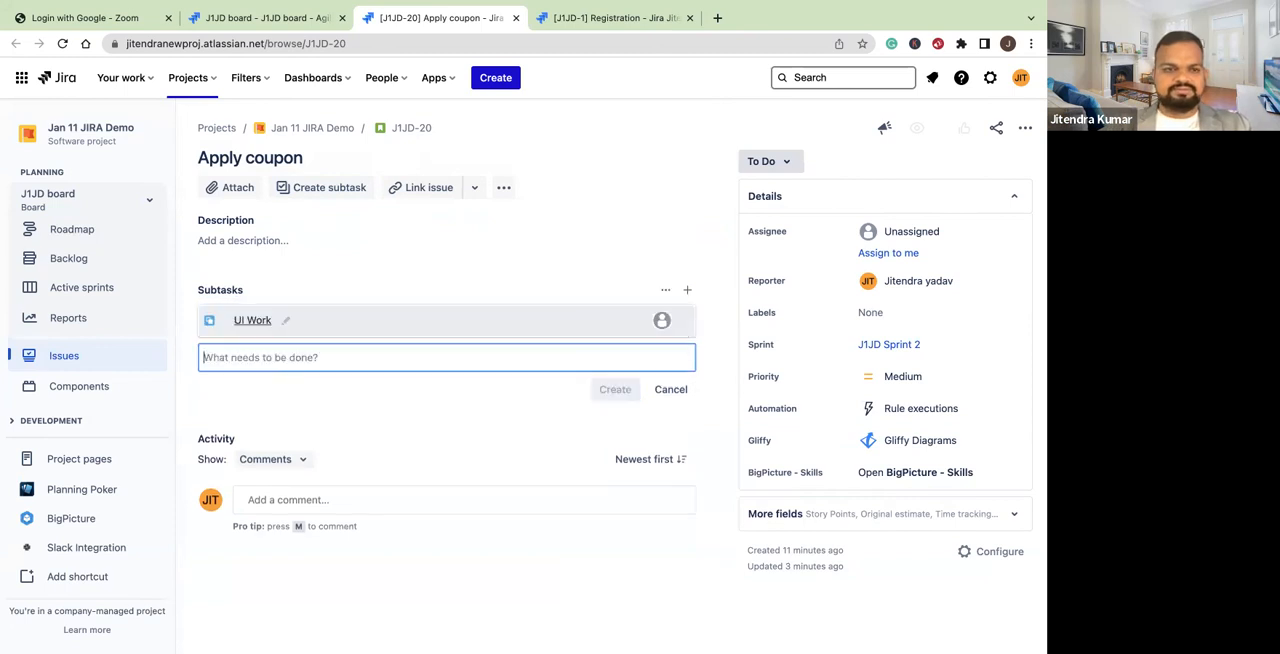
type("N")
key("BackSpace")
type("BE Wor")
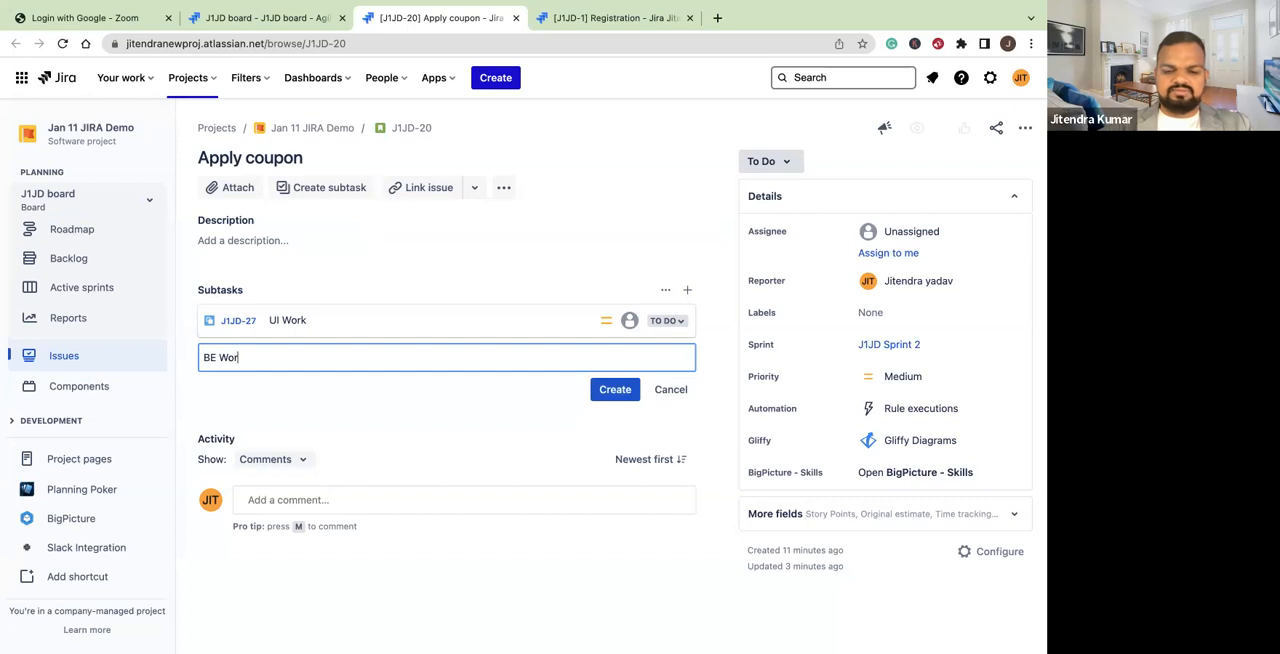
type("k")
key("Return")
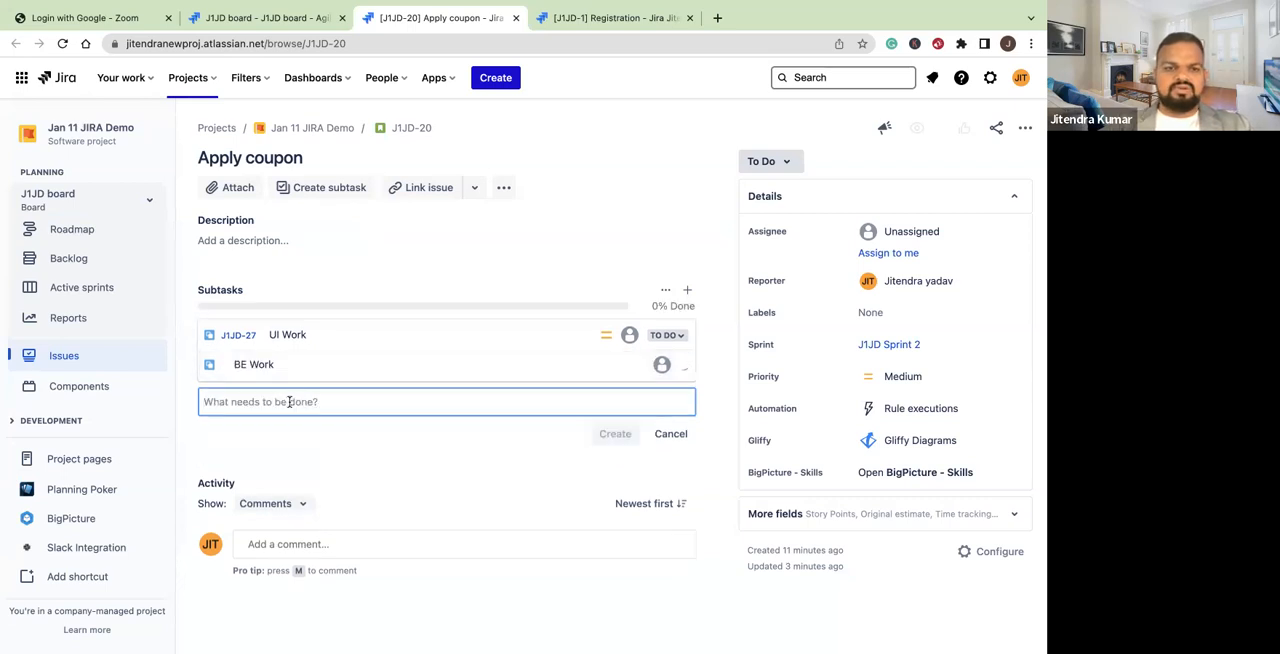
type("QA")
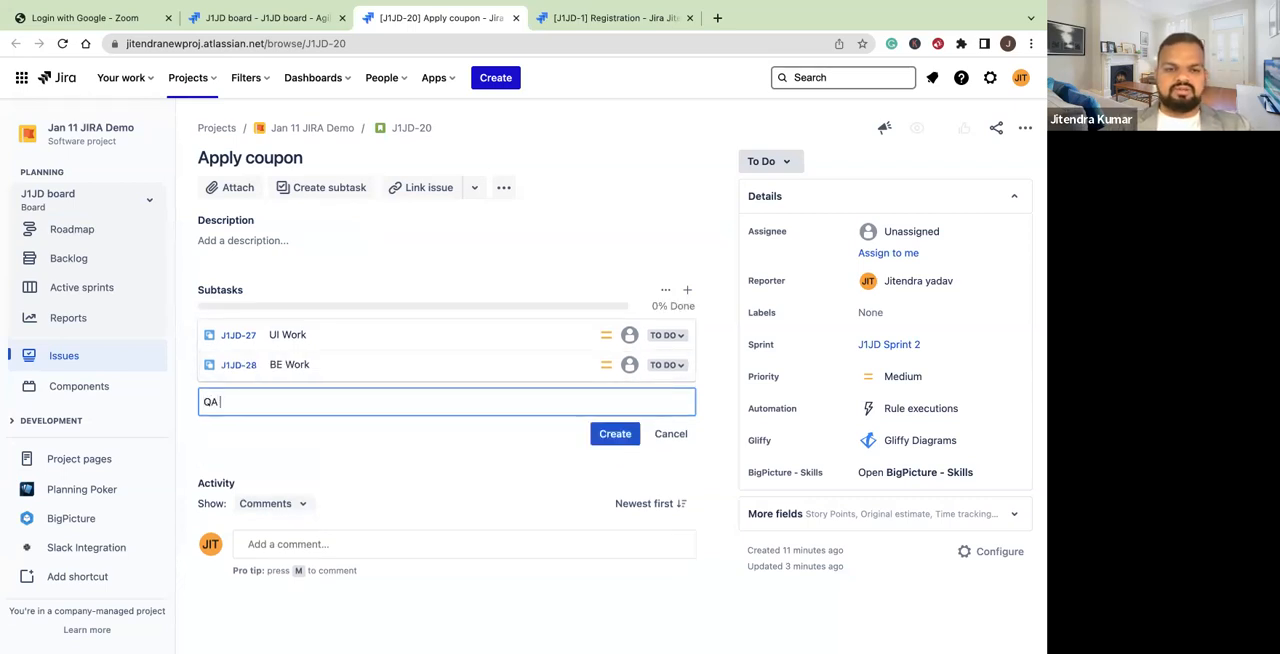
key("Return")
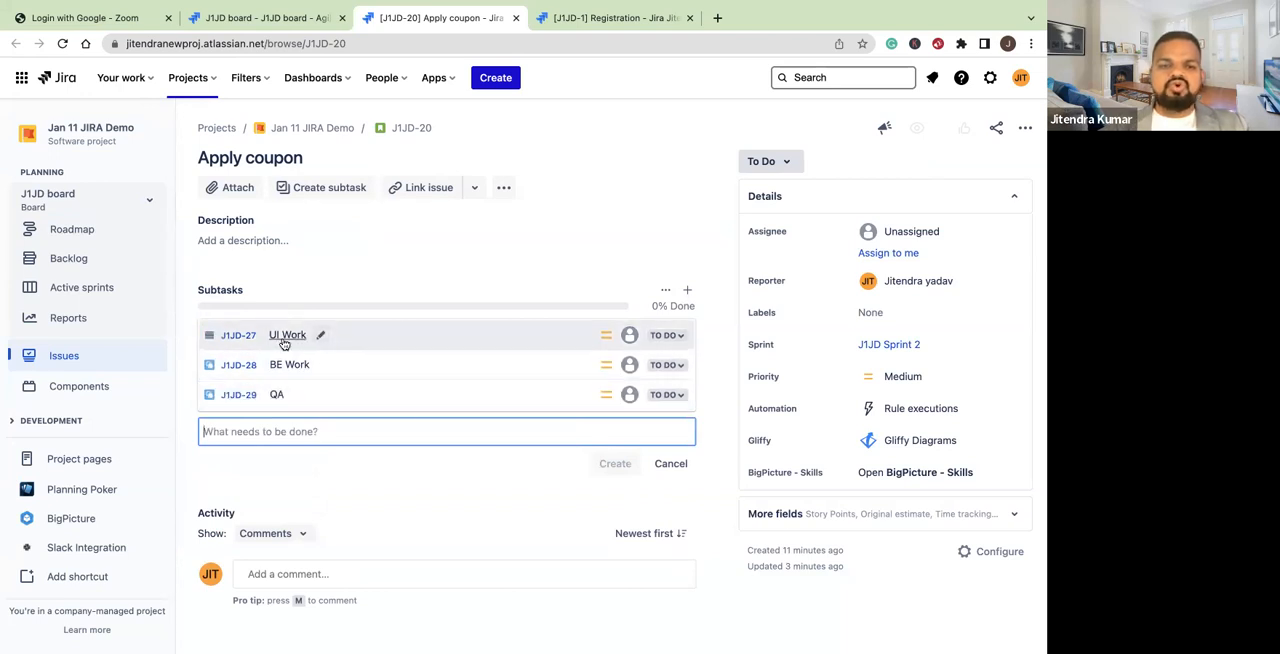
Assign the UI Work, BE Work and QA subtasks of the Apply coupon story to three different team members
left_click(630, 336)
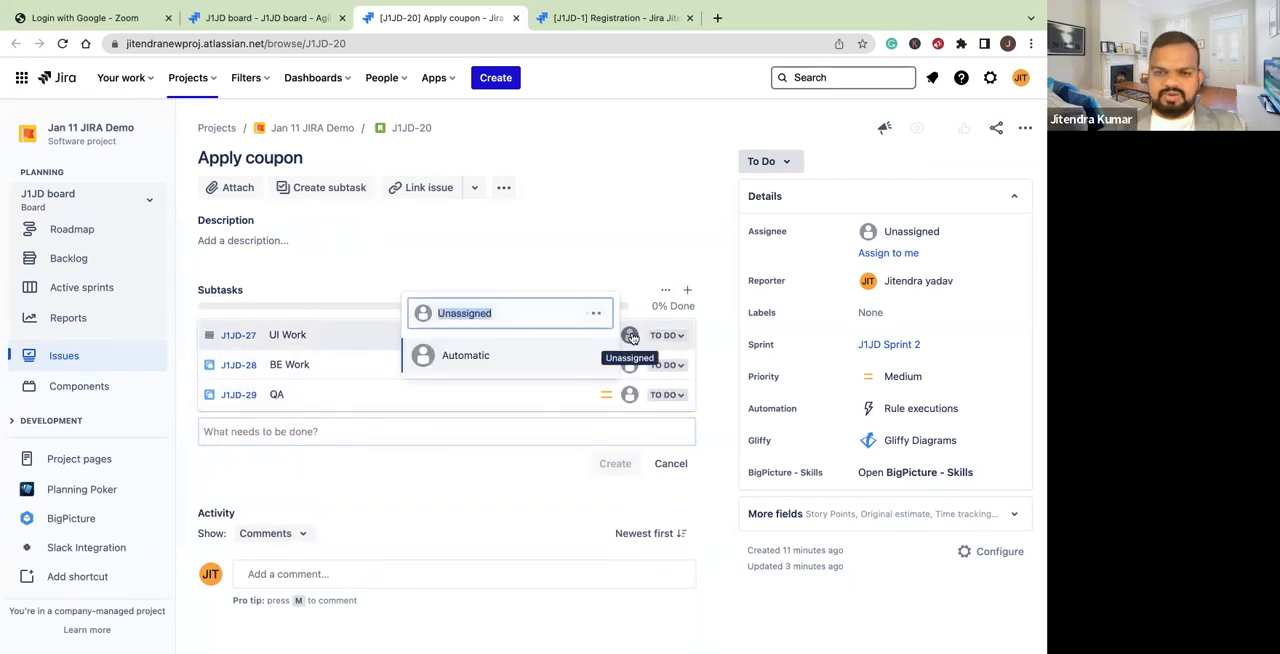
left_click(464, 361)
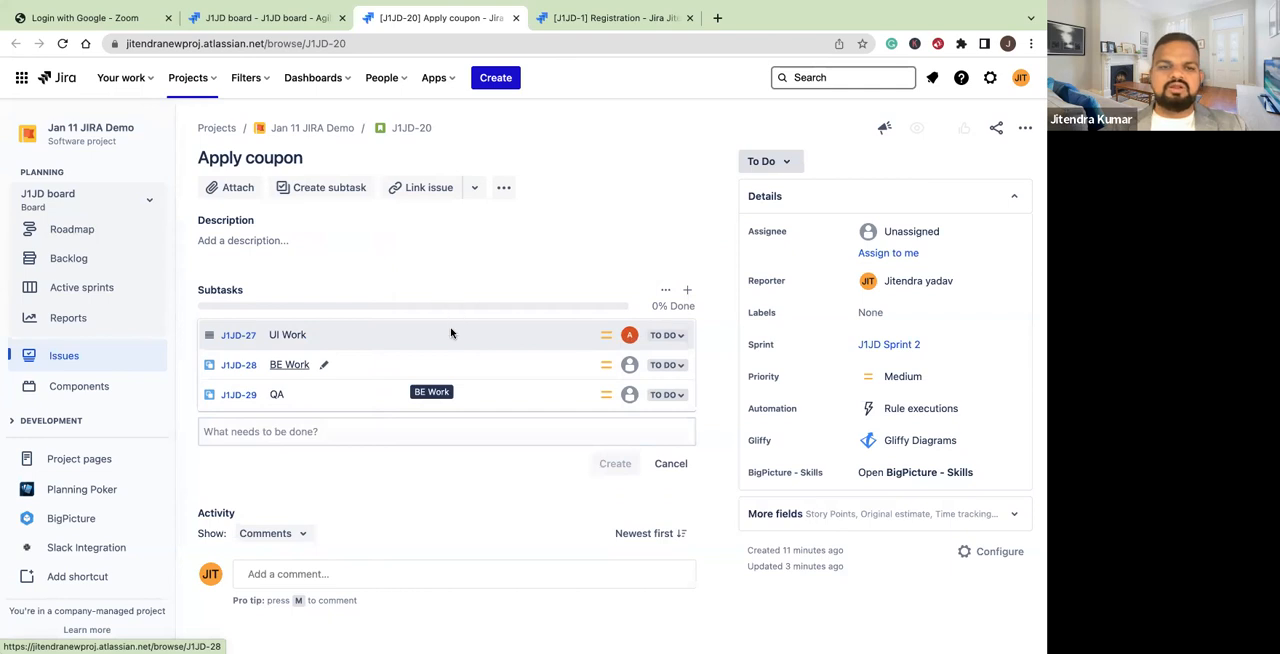
left_click(626, 367)
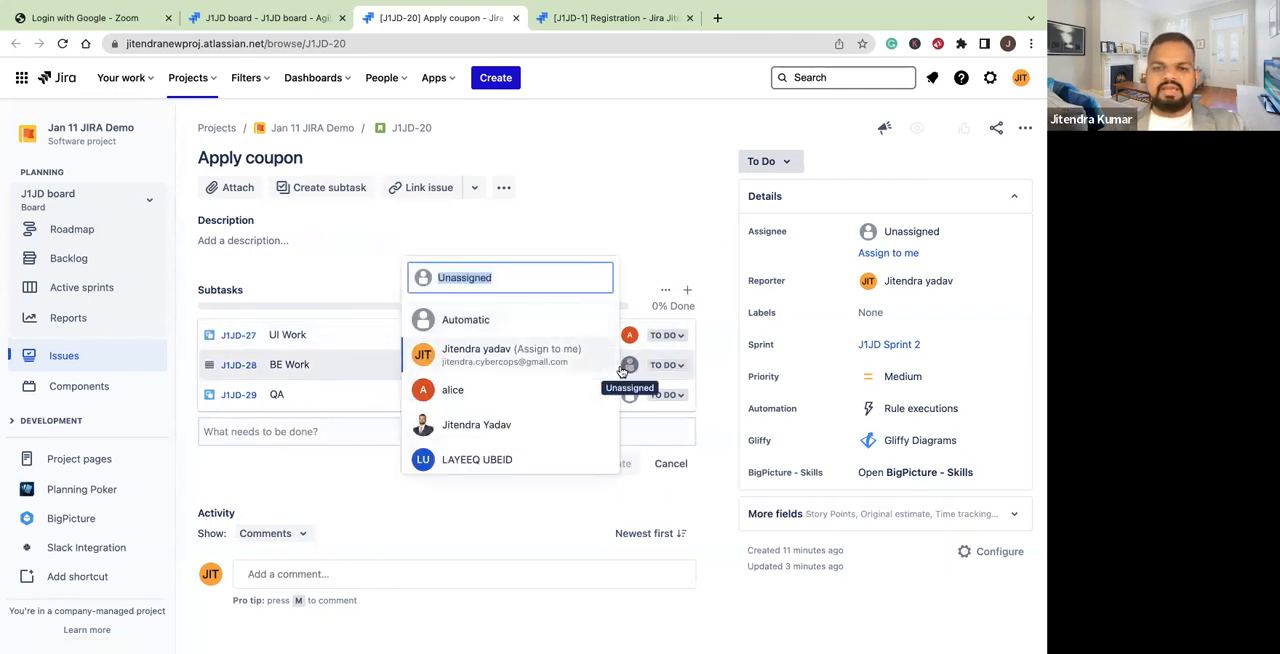
left_click(469, 428)
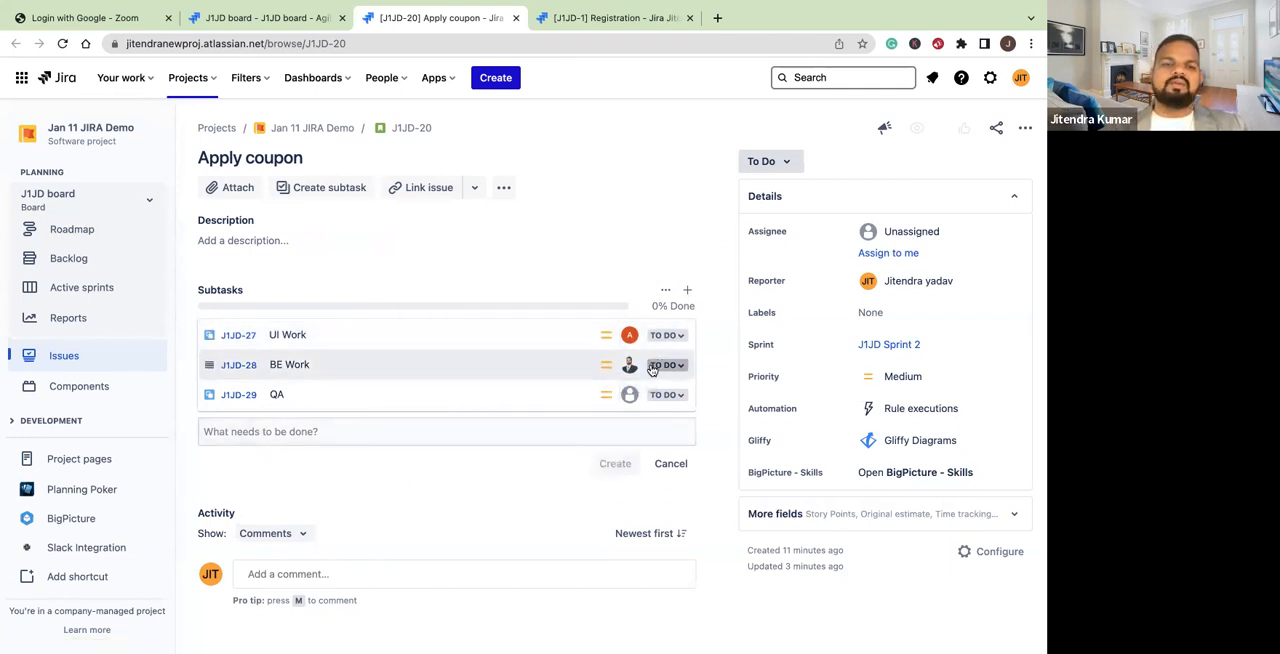
left_click(629, 396)
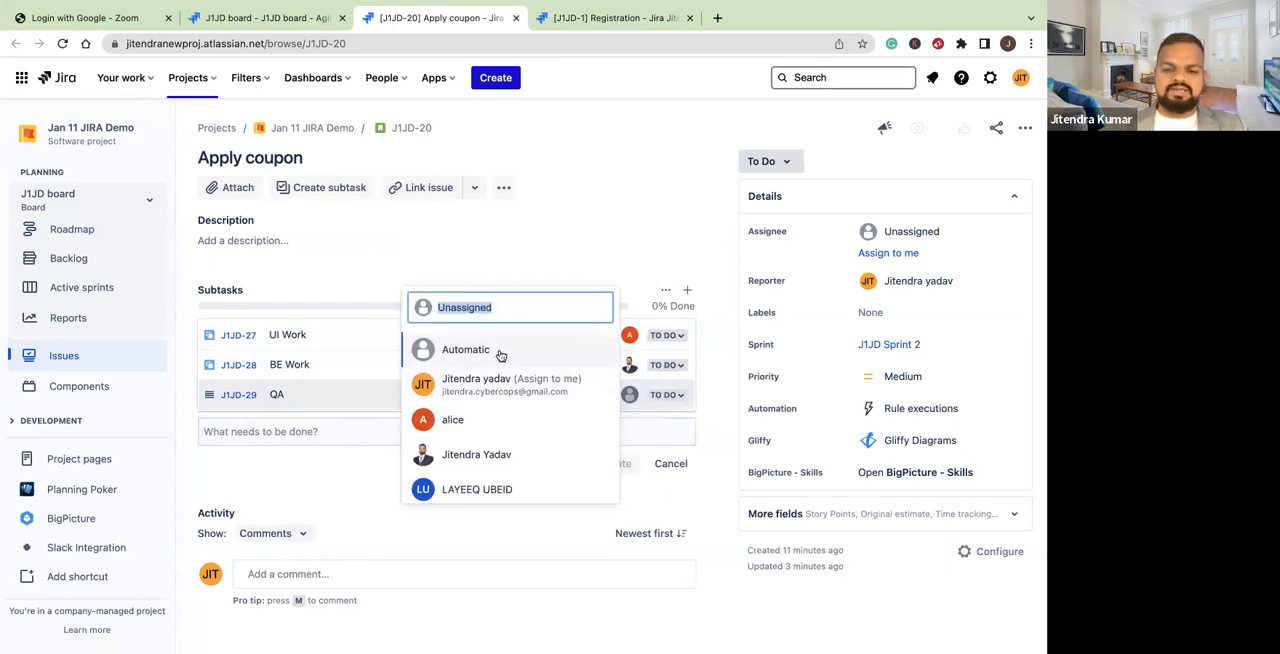
type("pet")
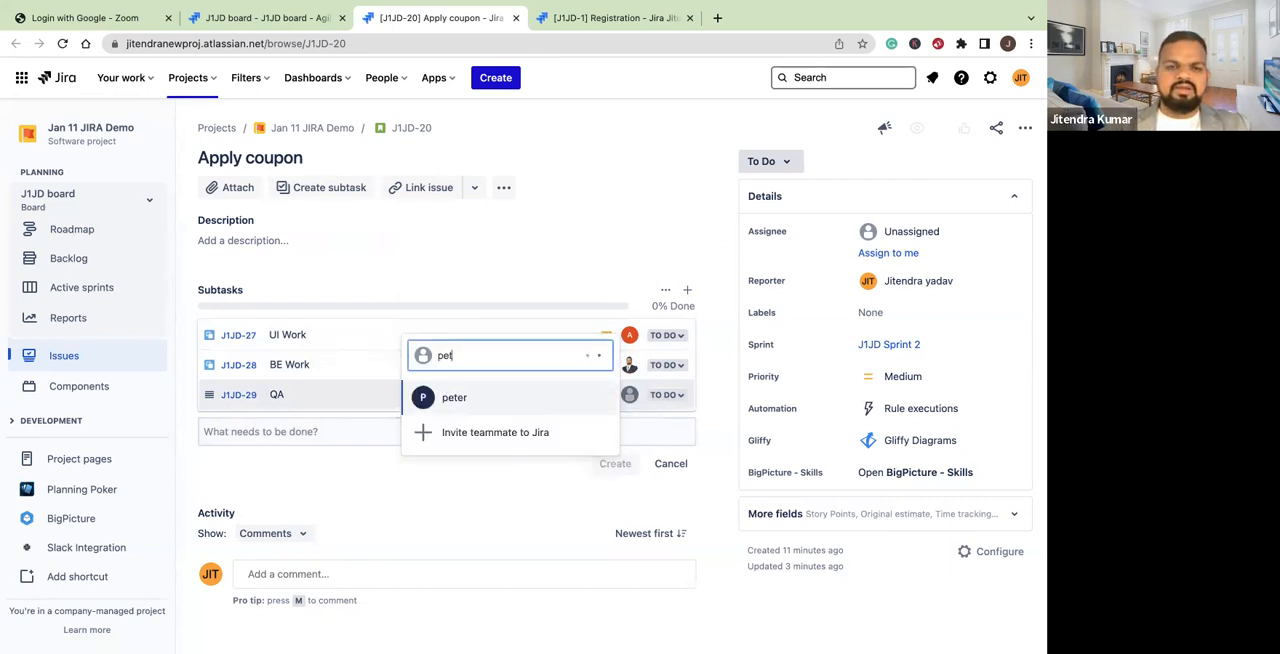
left_click(454, 398)
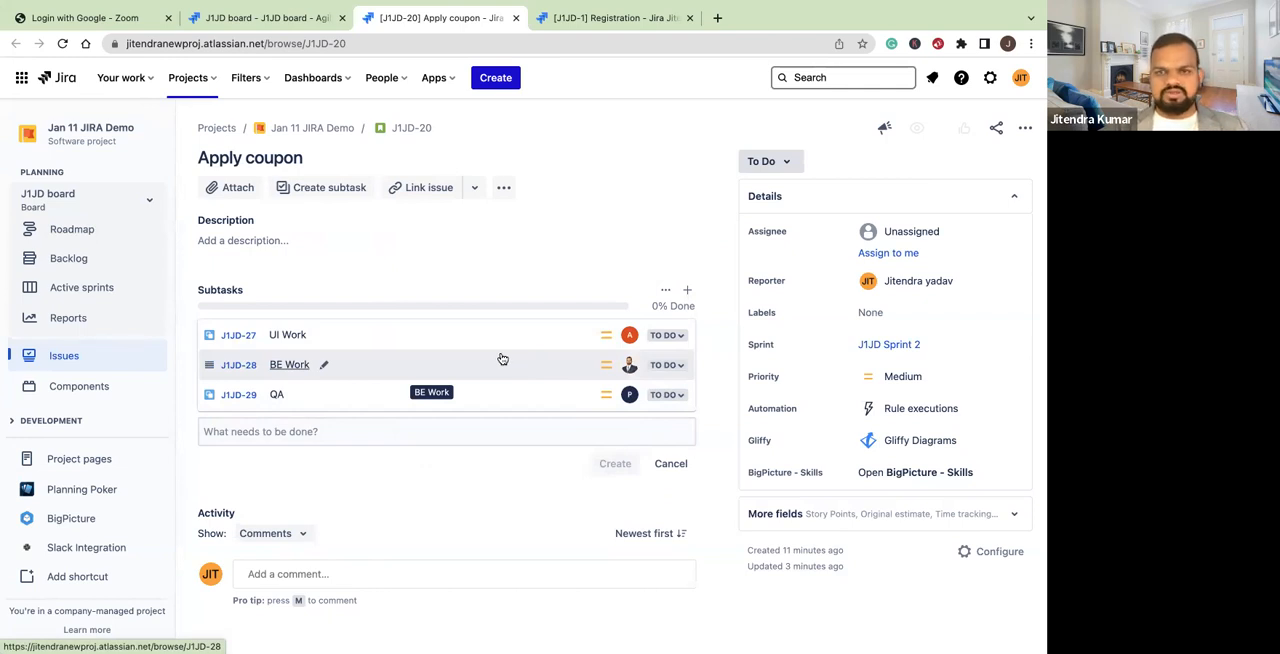
On the active sprint board, move the UI Work and QA subtasks to In Progress and BE Work to Done
left_click(81, 287)
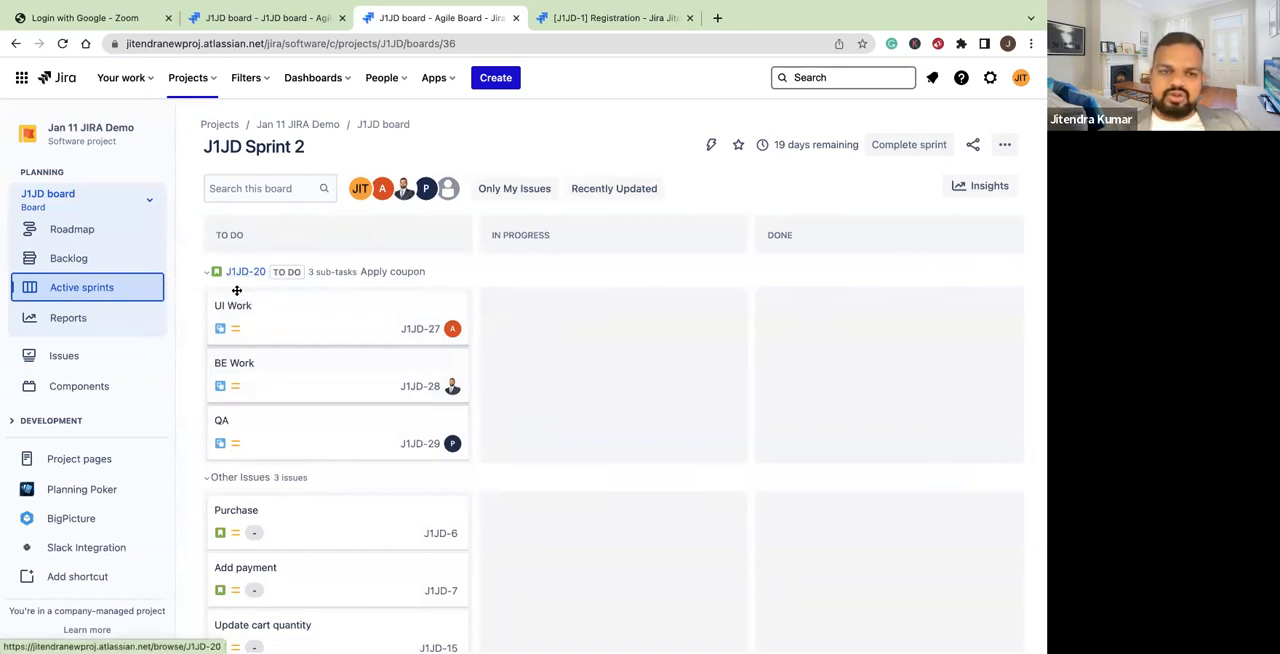
left_click_drag(277, 320, 486, 343)
left_click_drag(349, 365, 597, 366)
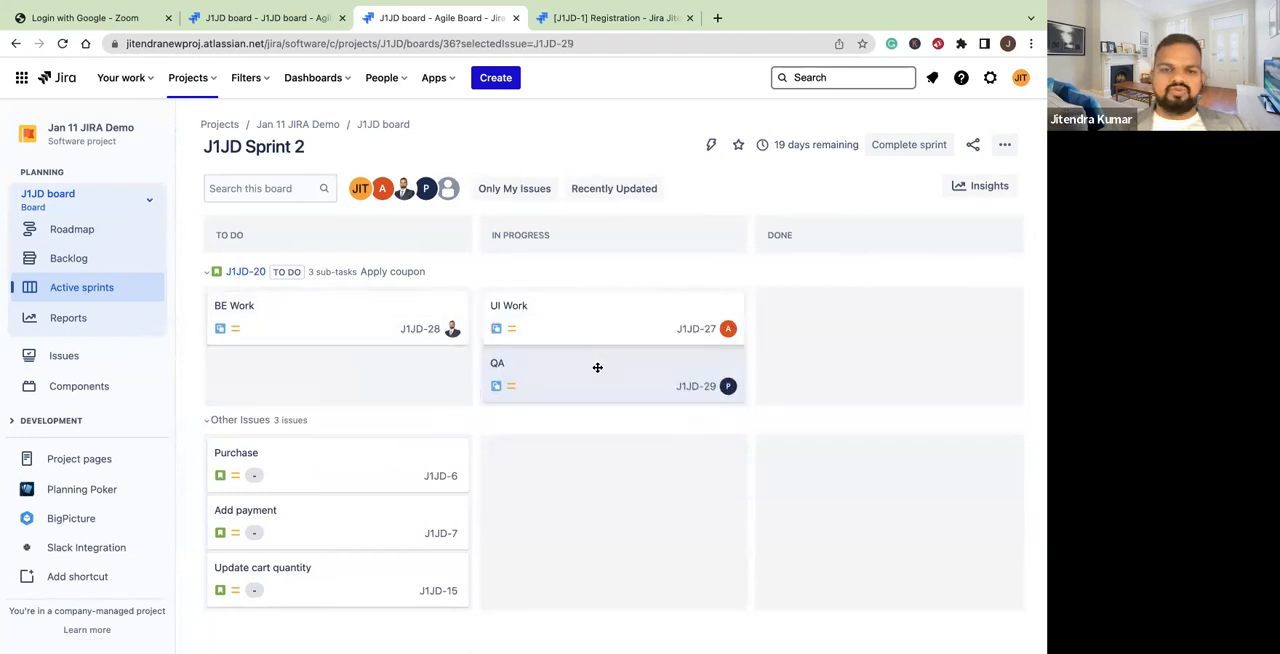
left_click_drag(366, 317, 892, 330)
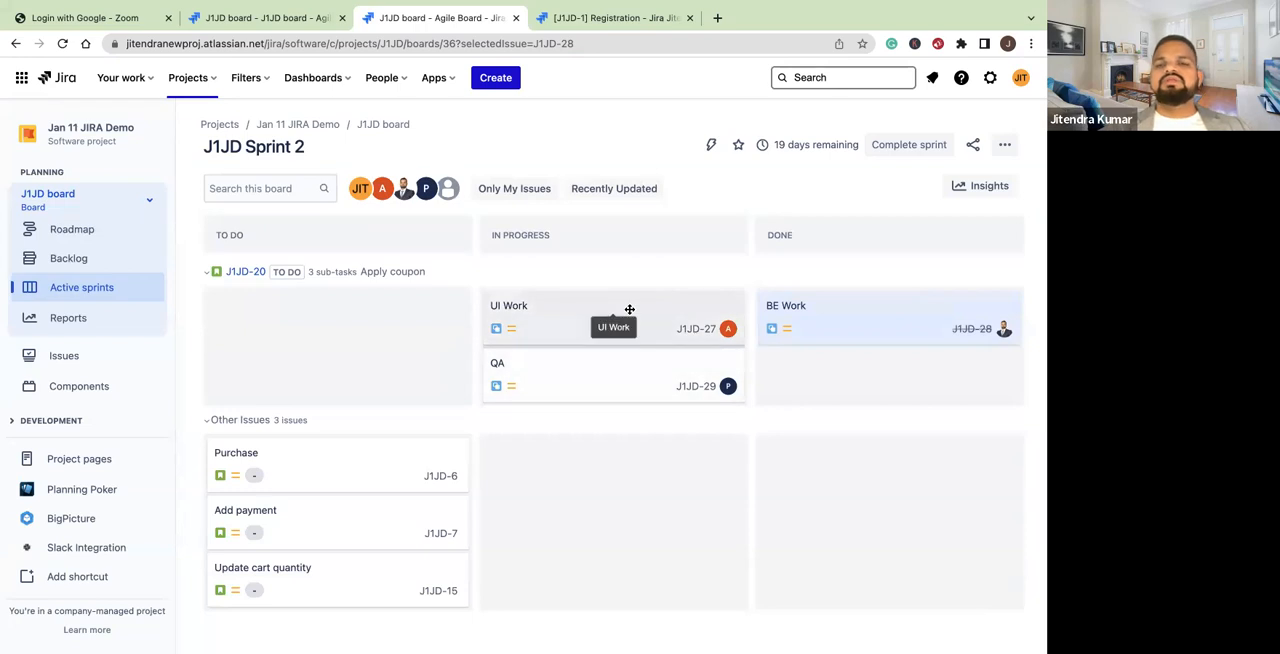